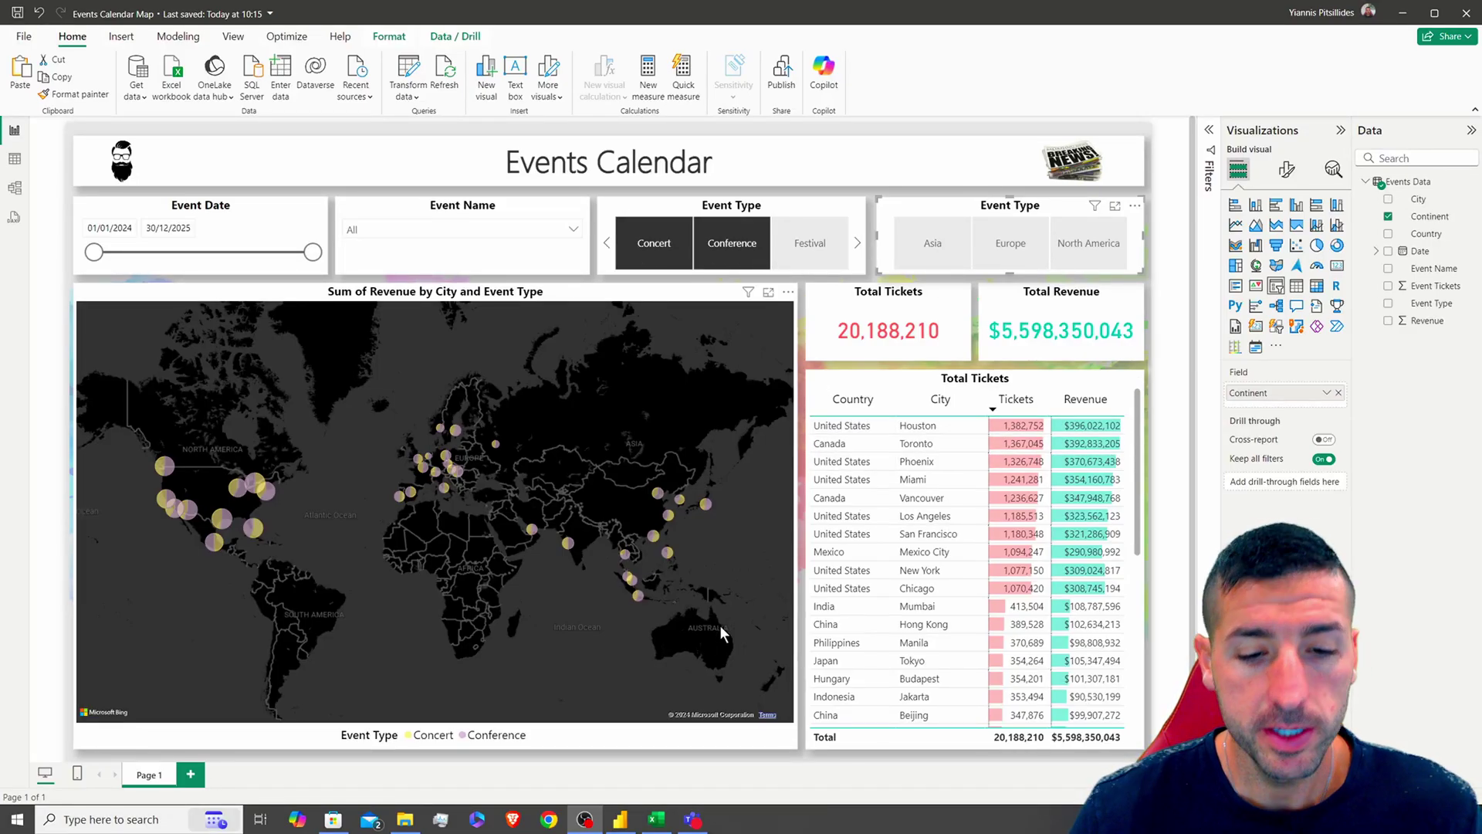
Switch to the Event_Data workbook in Excel and examine its location, event type, ticket and revenue columns
mouse_move(656, 817)
click(654, 760)
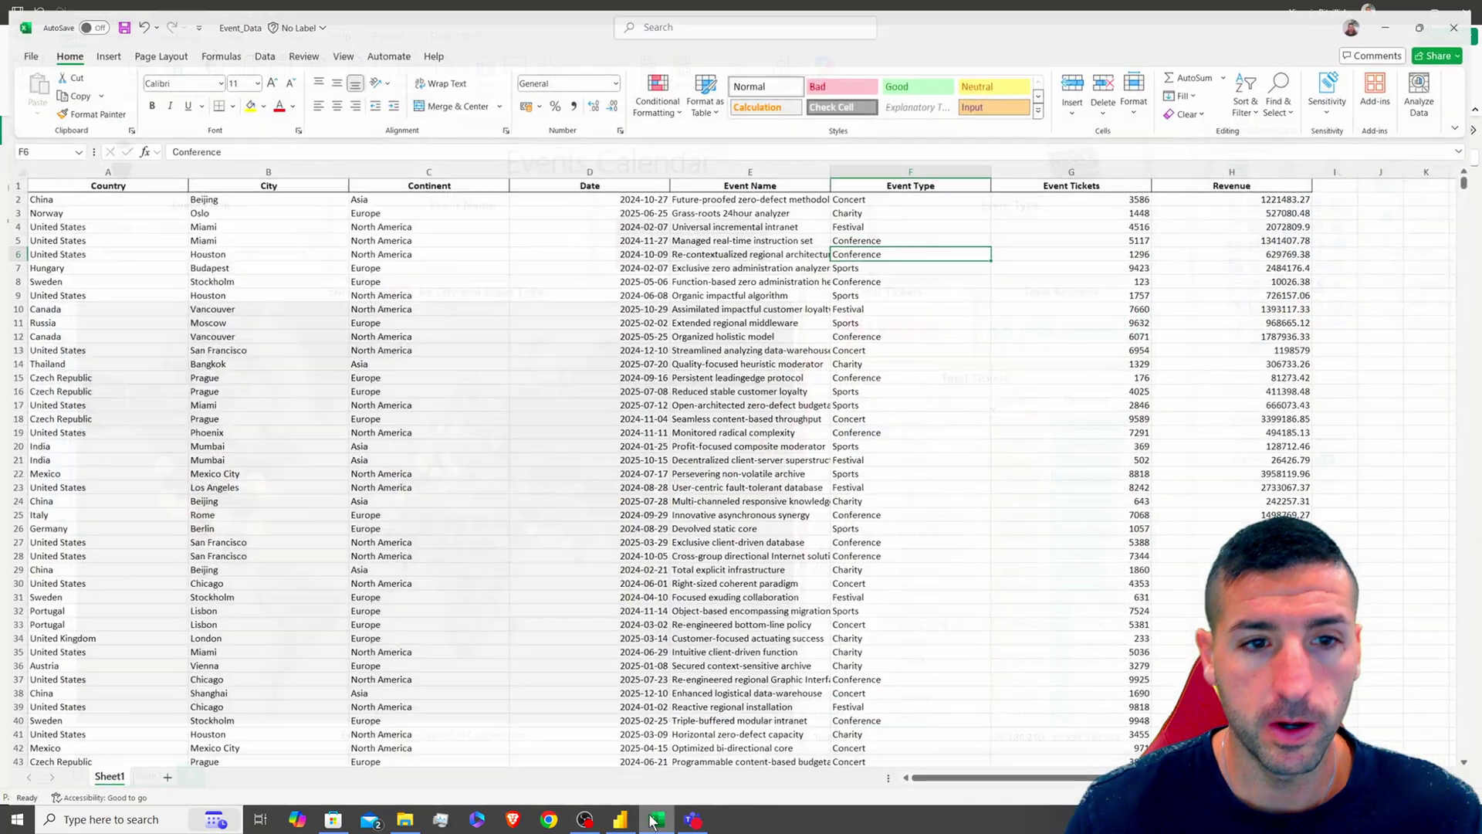
click(486, 345)
drag(104, 179, 1162, 622)
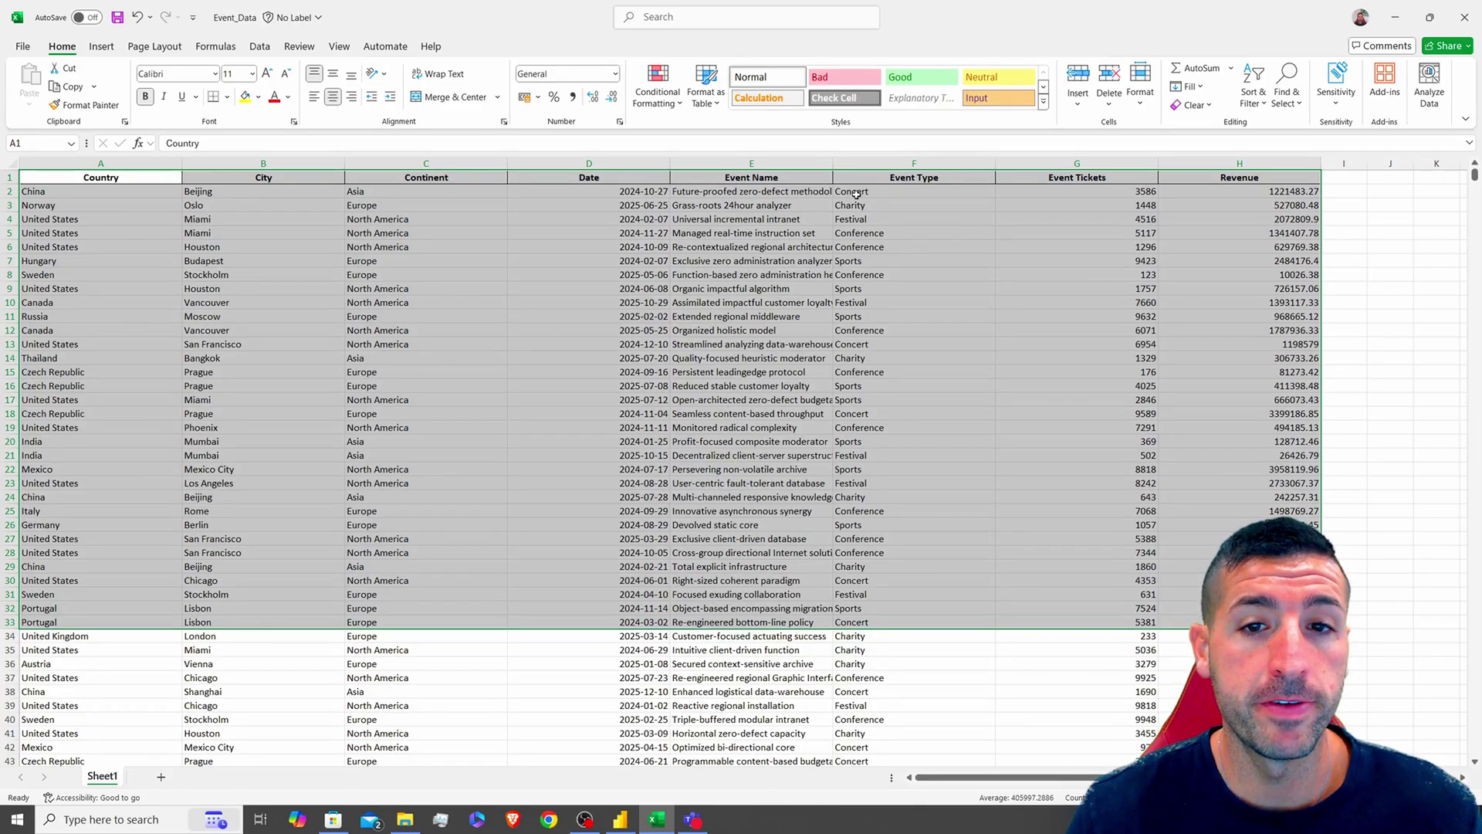
drag(855, 204, 888, 497)
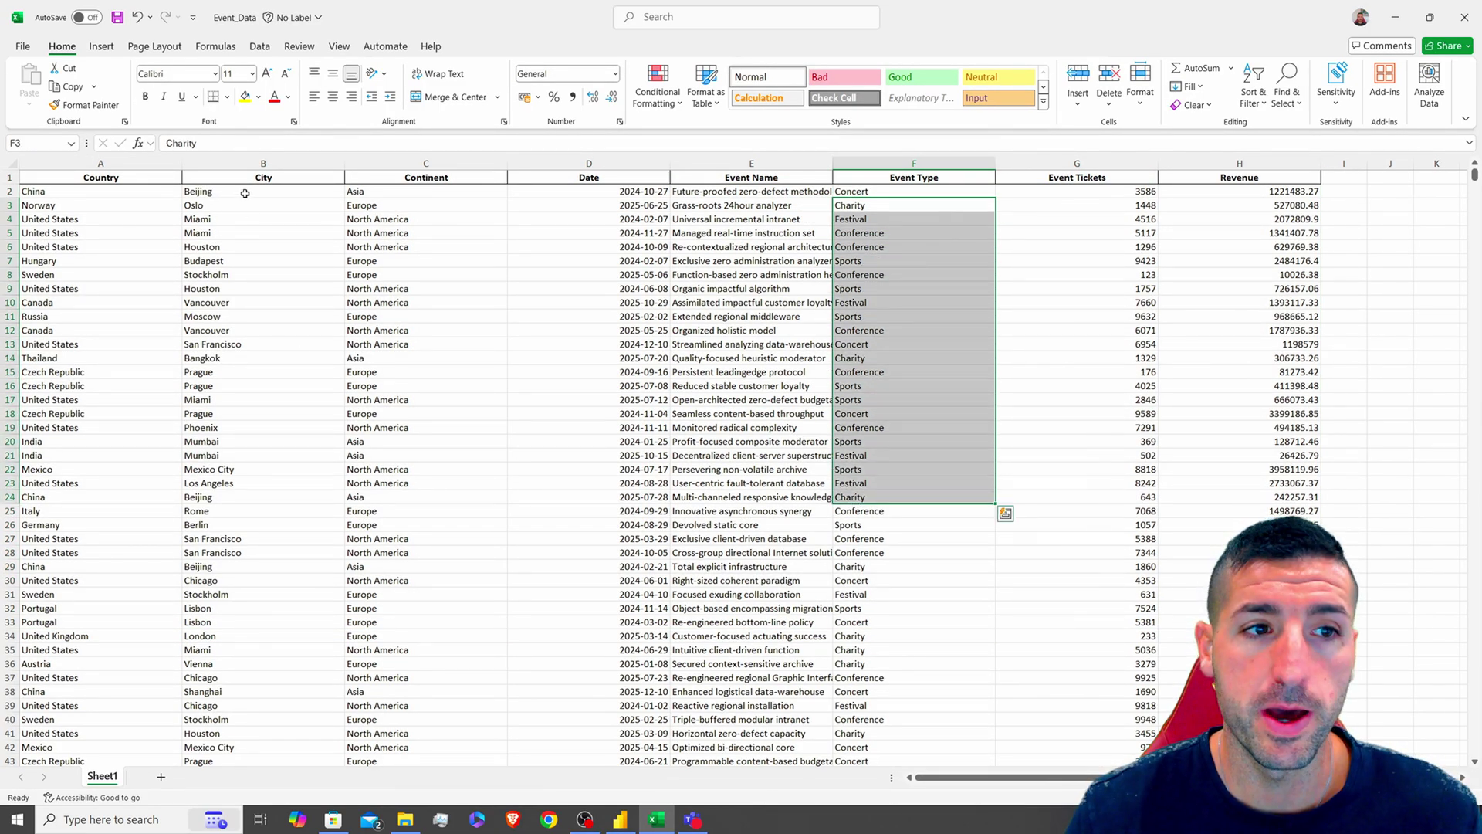
drag(245, 193, 463, 373)
click(1239, 247)
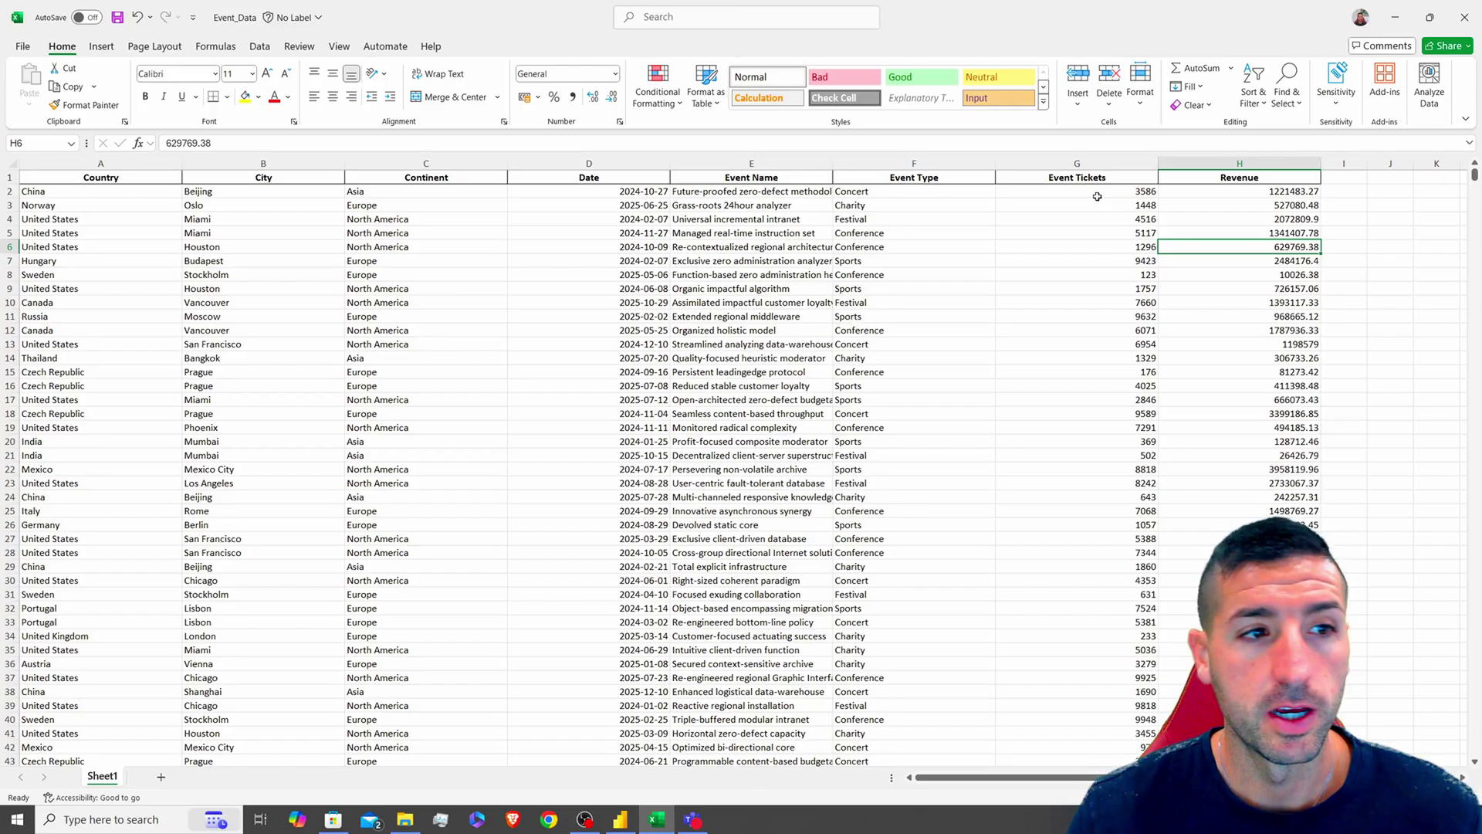
drag(1071, 188, 1104, 359)
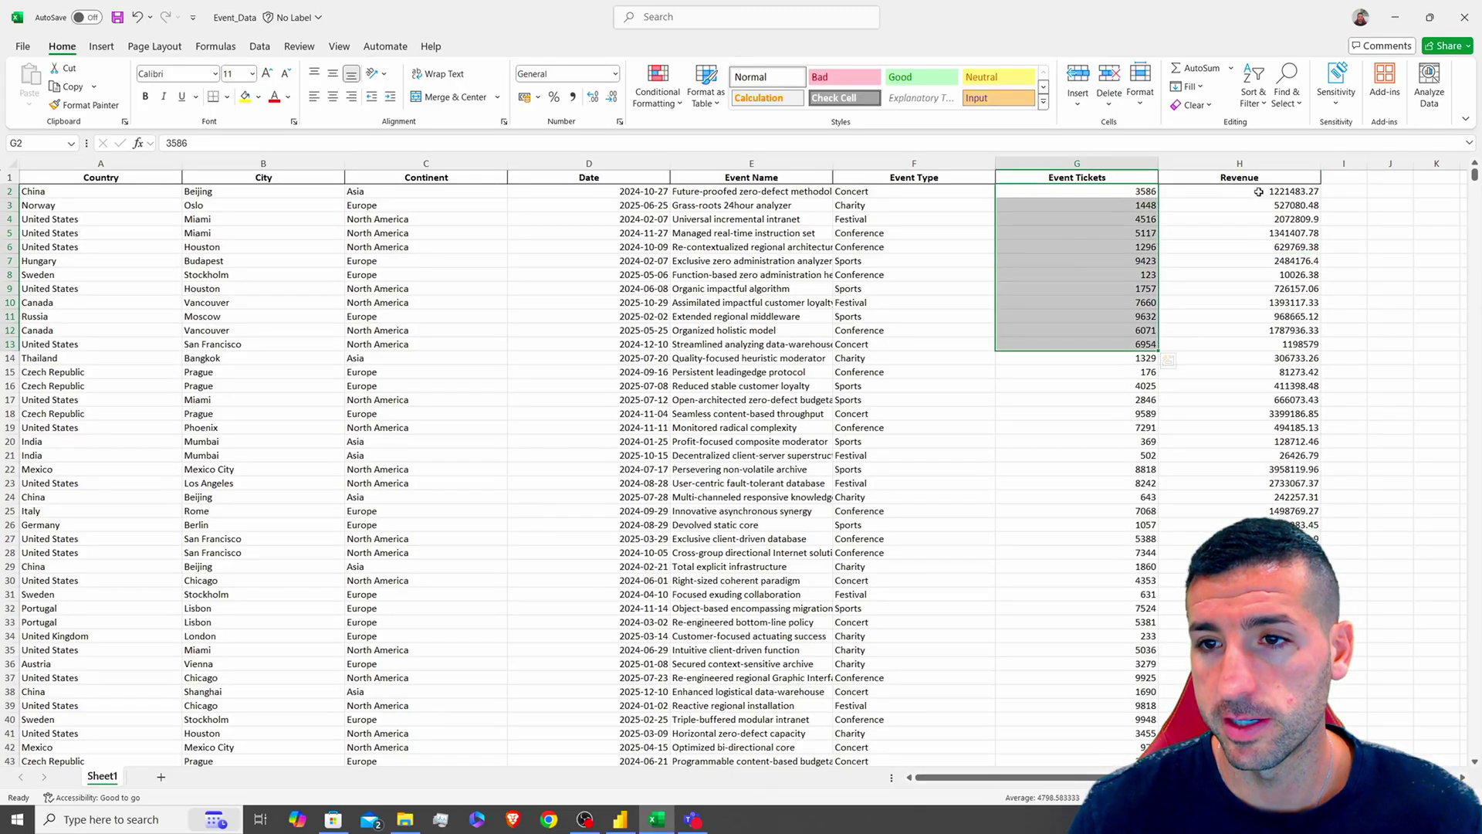
drag(1239, 191, 1239, 359)
click(1395, 17)
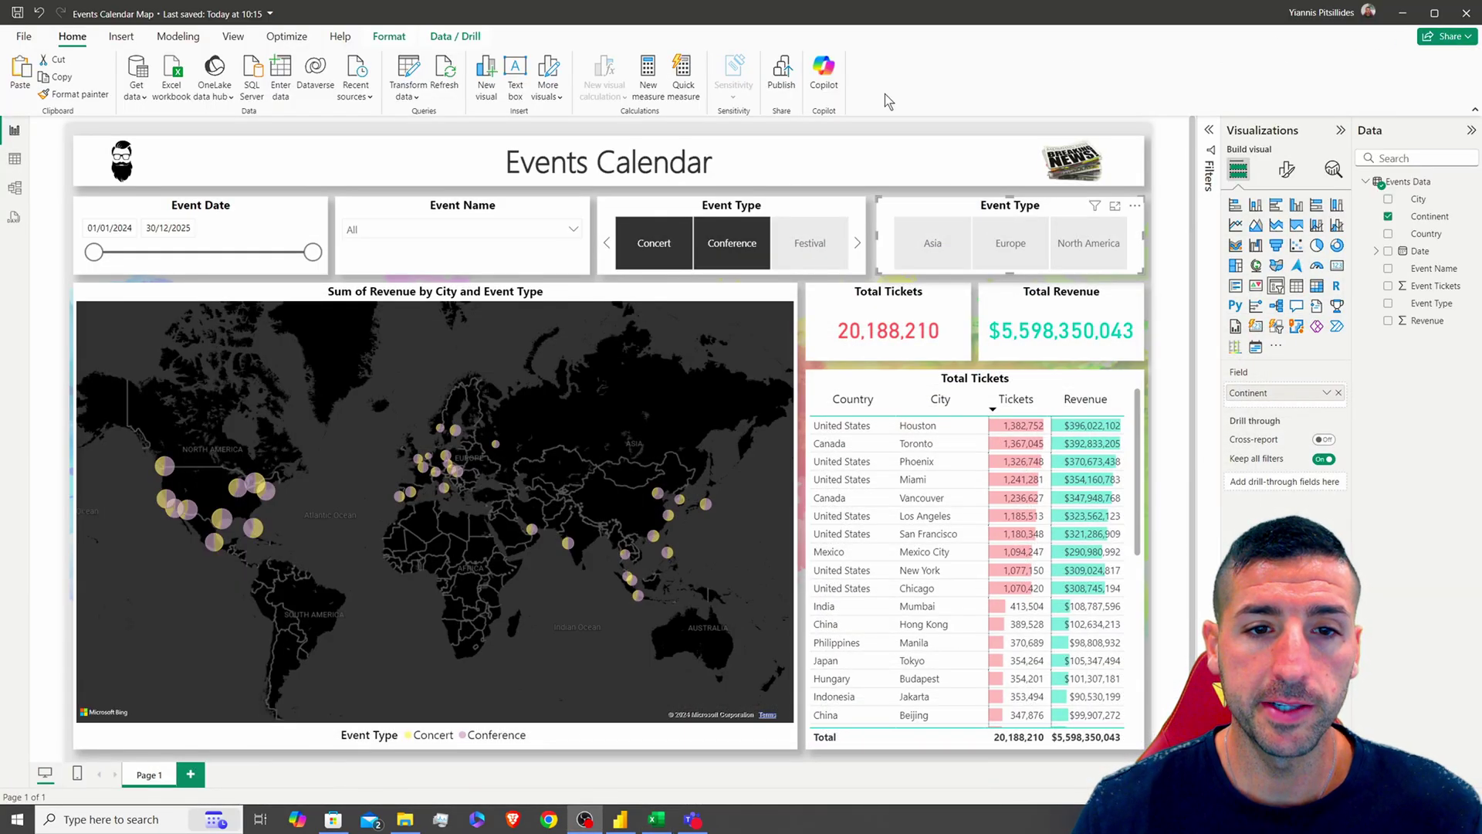
Filter the Events Calendar report by Asia, Europe and North America in turn to examine the map and table
click(954, 260)
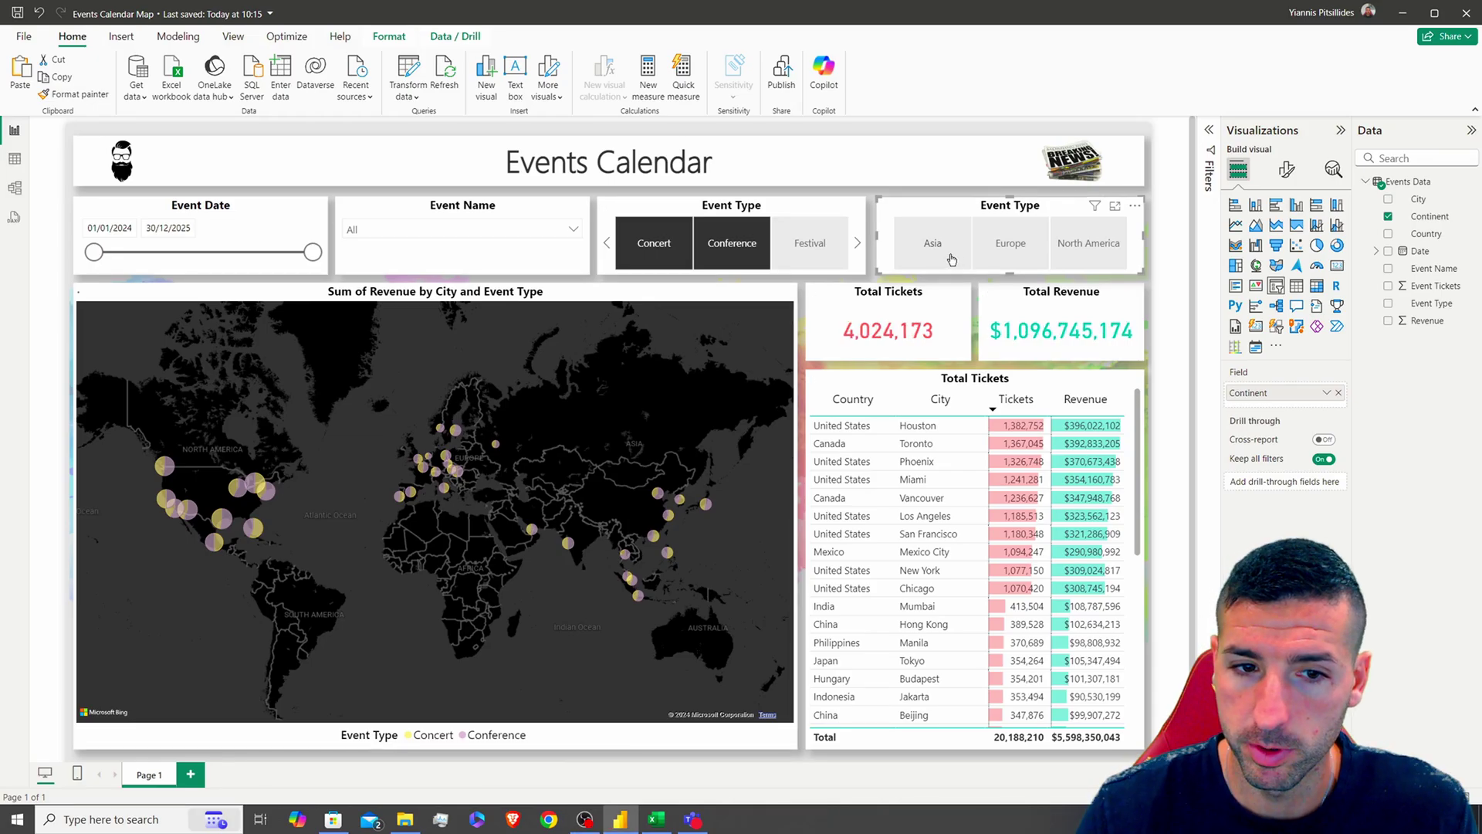
click(1013, 241)
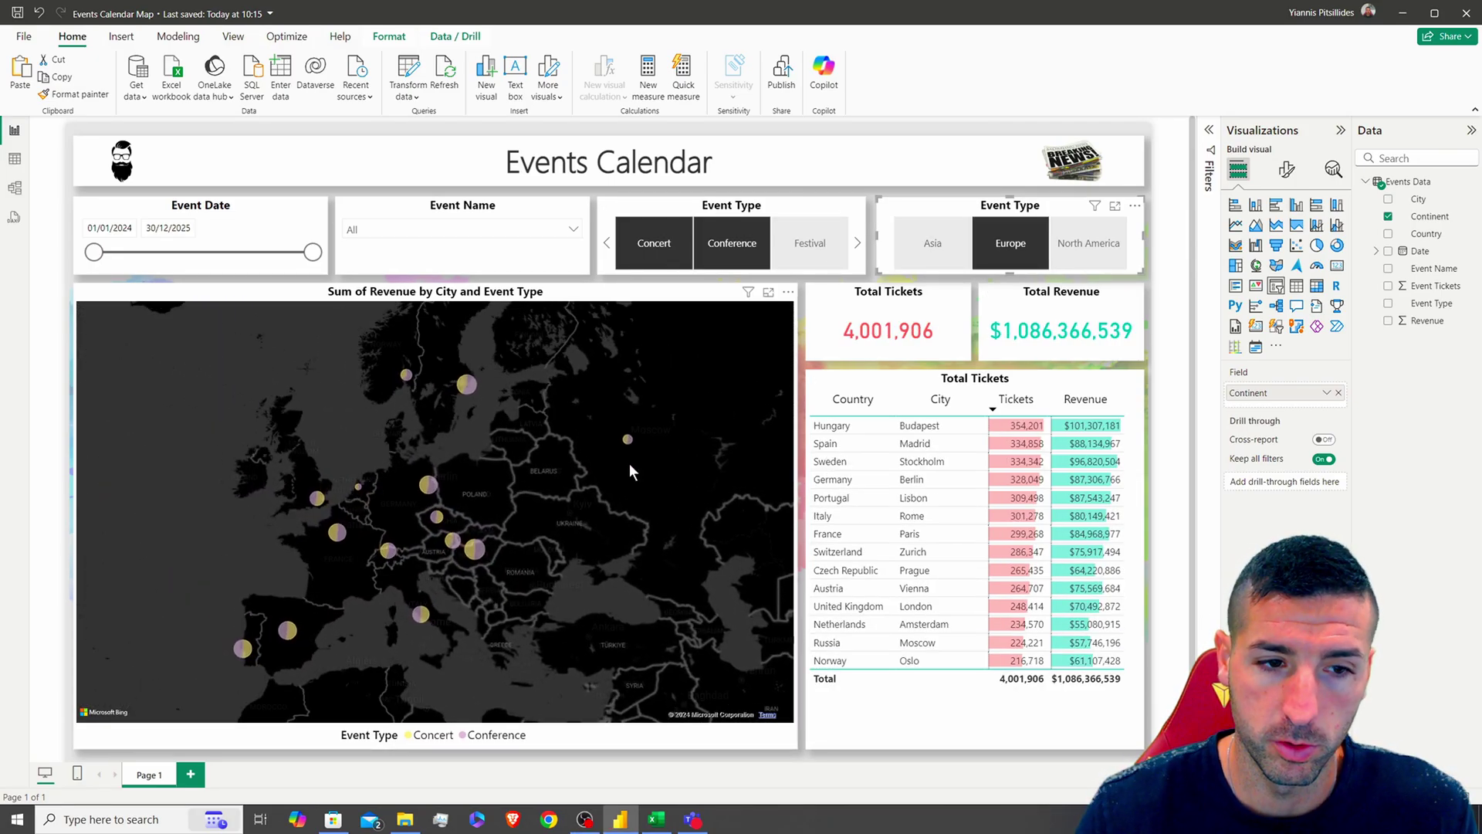
click(1086, 244)
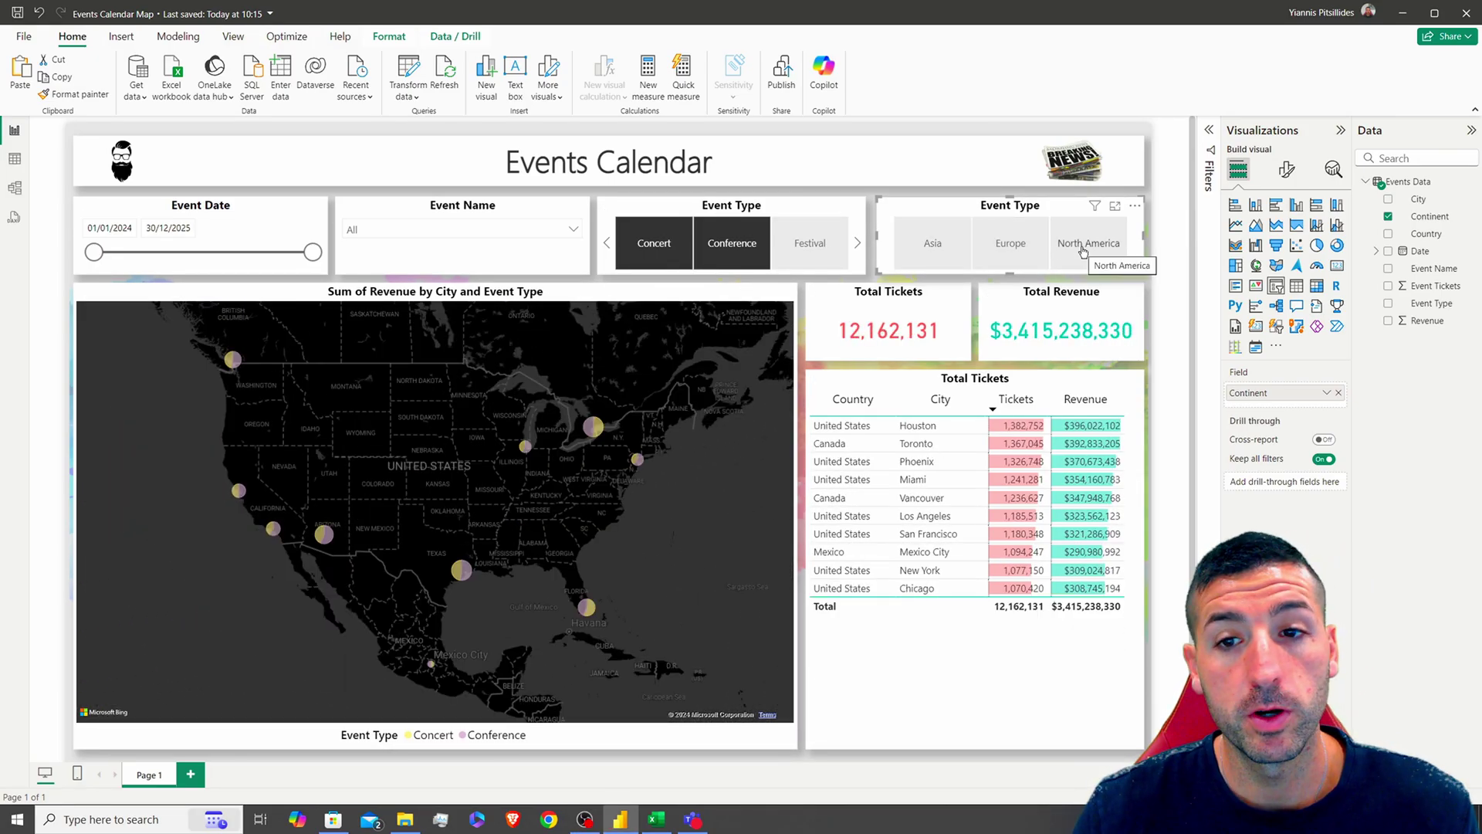
click(1084, 247)
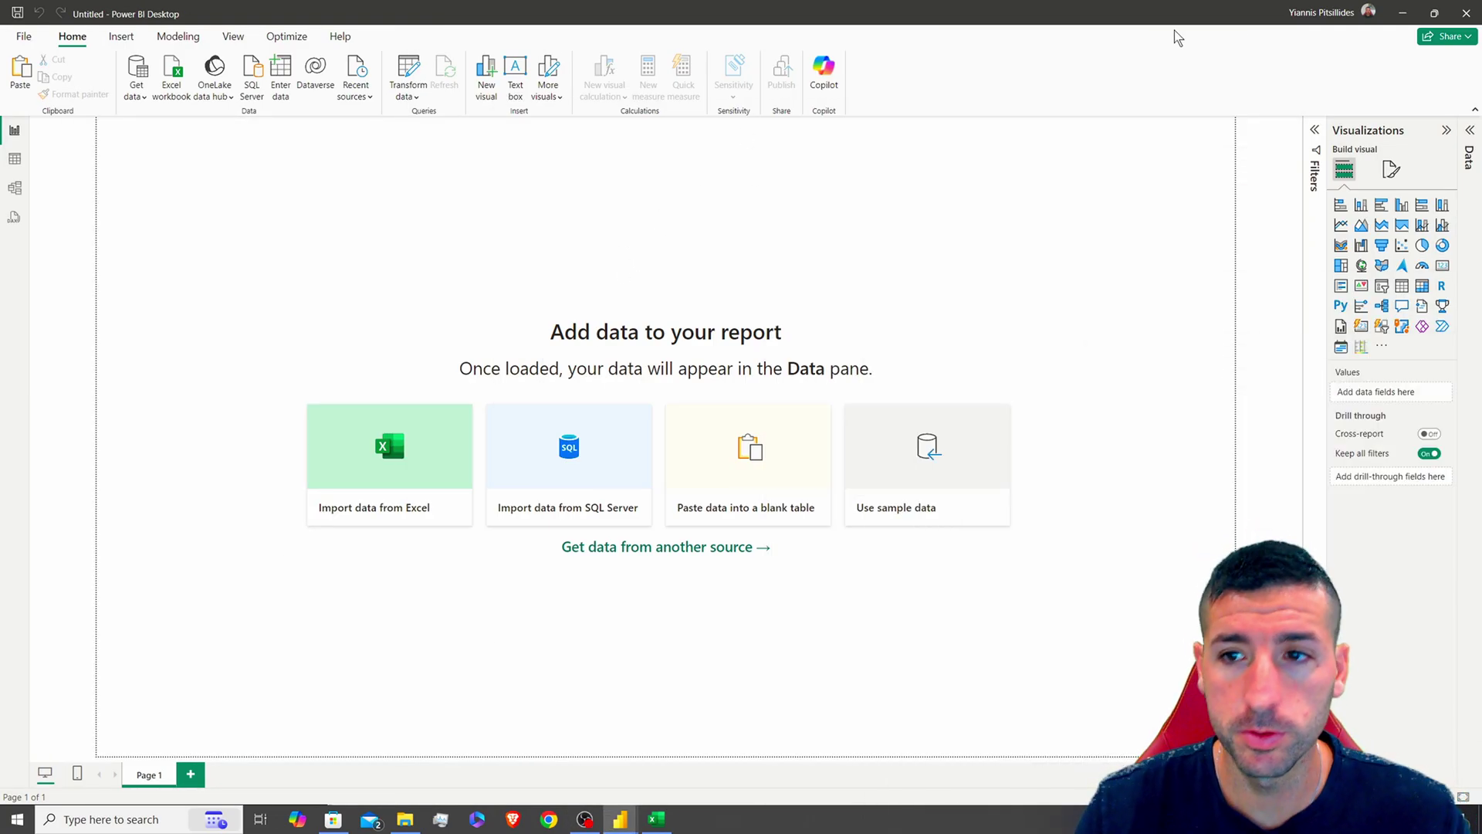
Give the blank report page a light grey canvas background with 0% transparency
click(1390, 170)
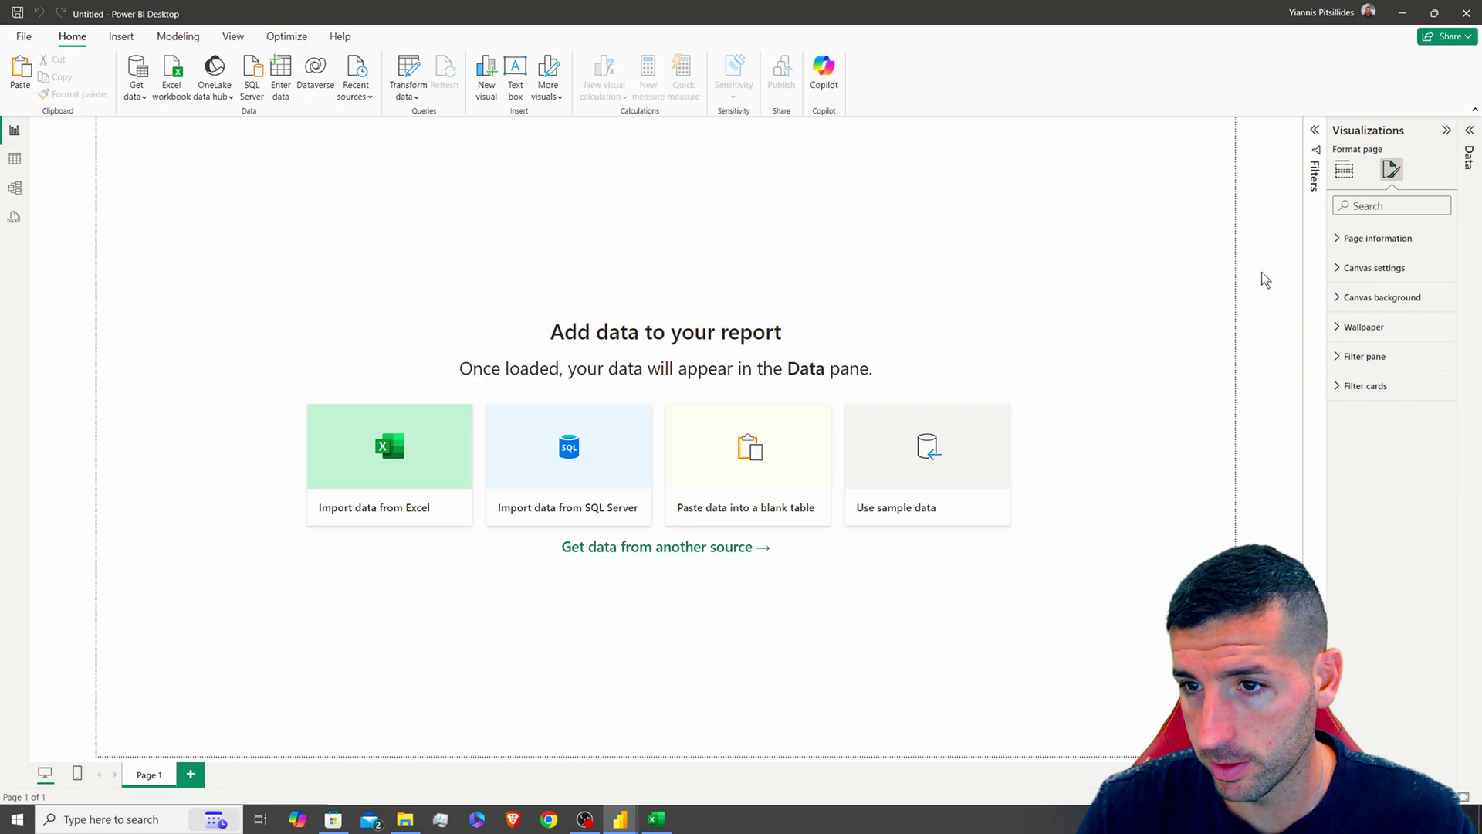
click(1378, 305)
click(1363, 348)
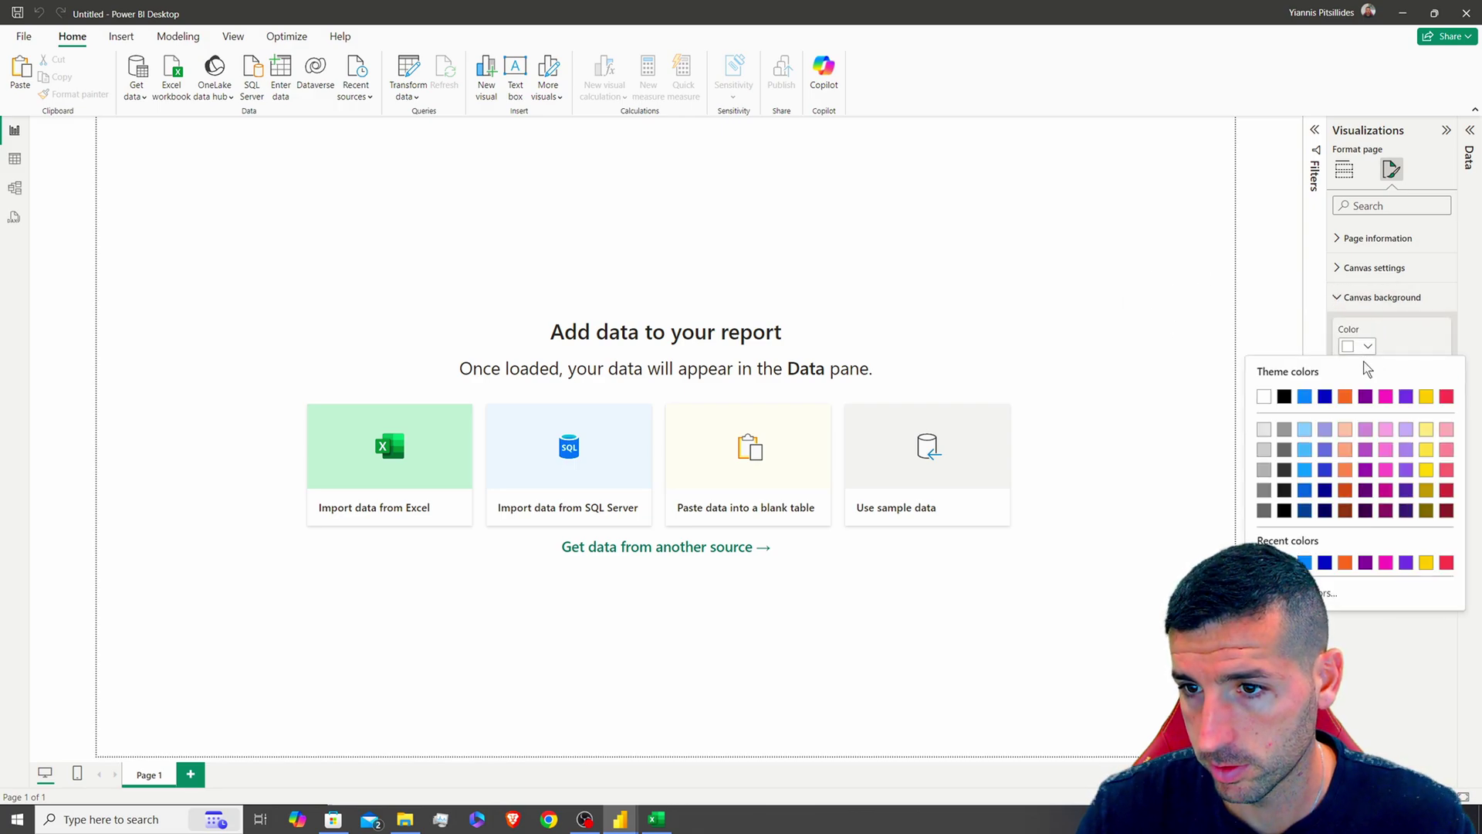
click(1264, 429)
drag(1416, 469, 1351, 471)
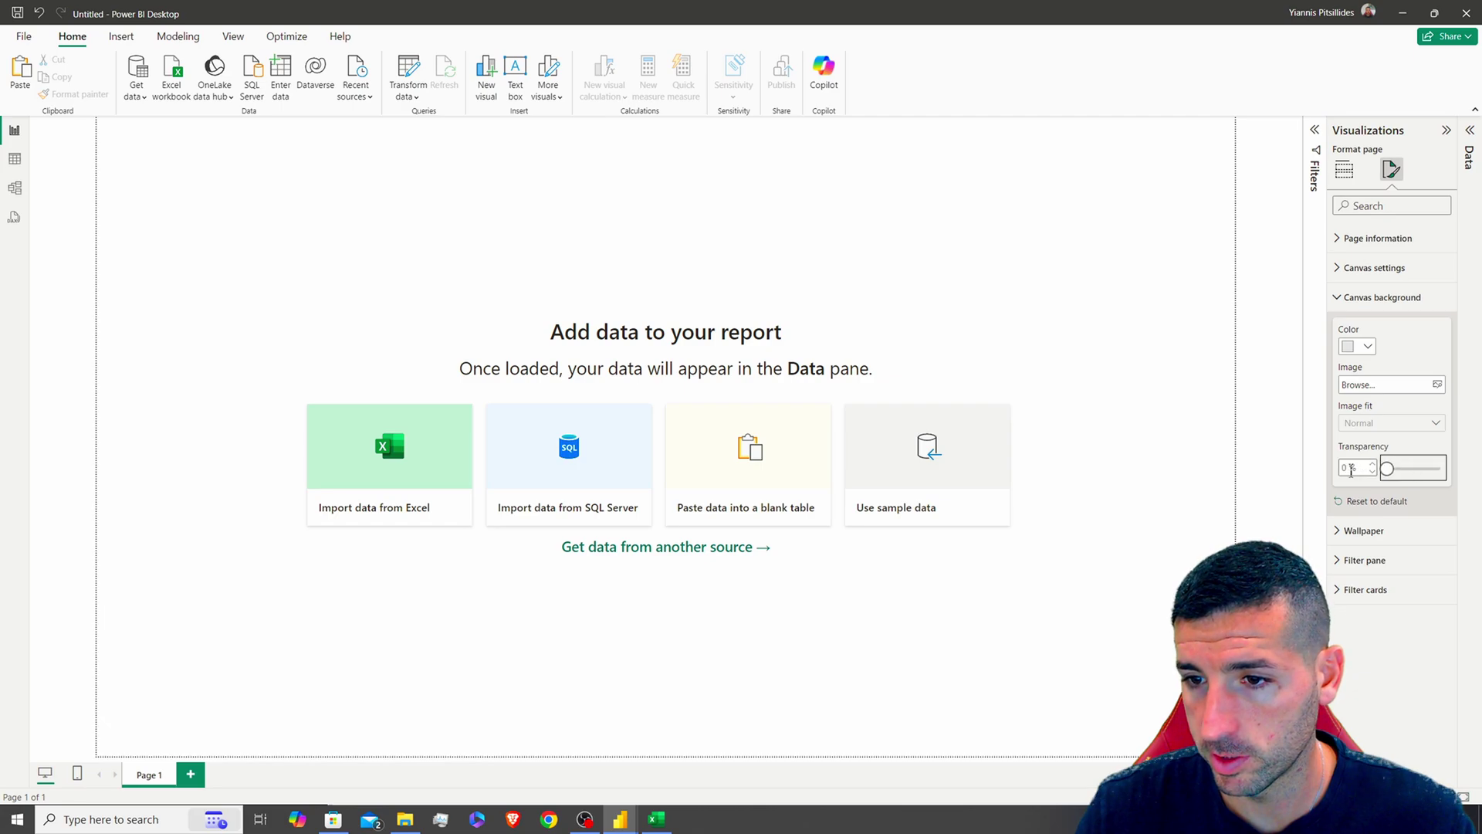
click(1137, 424)
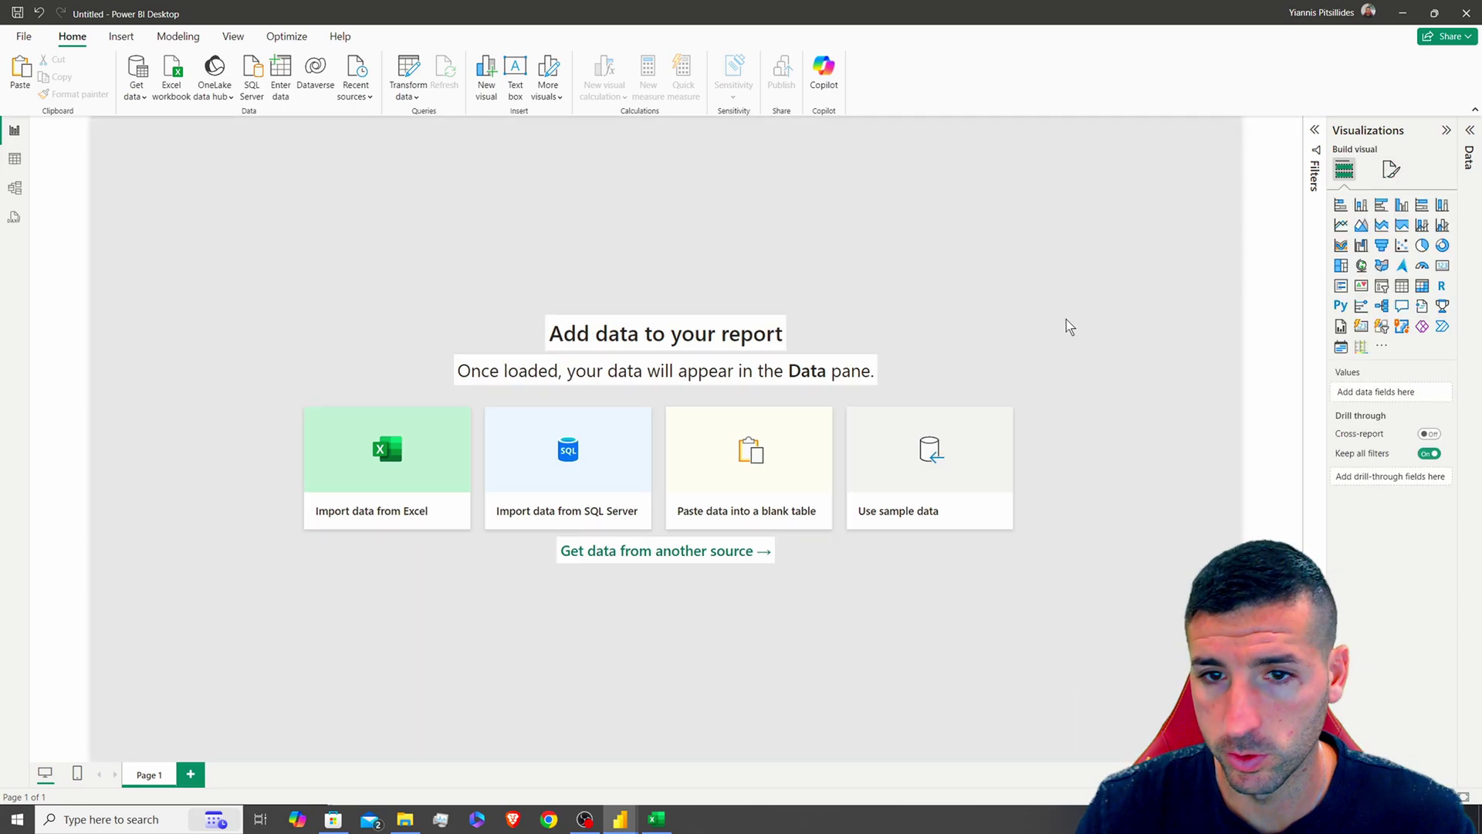
Apply the built-in Power BI theme with a white background and a teal-green first colour to the report
click(233, 37)
click(342, 95)
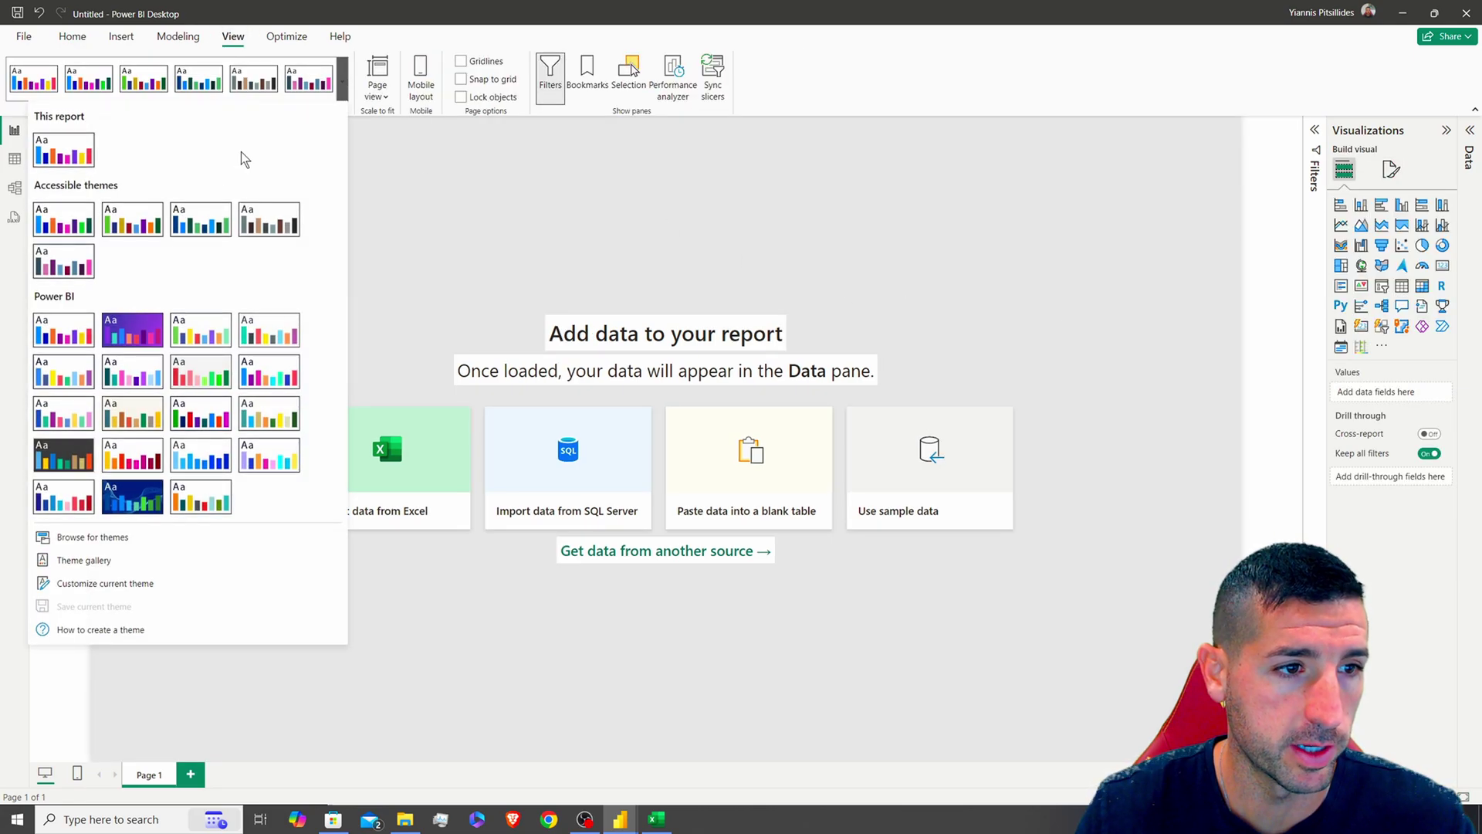
click(254, 342)
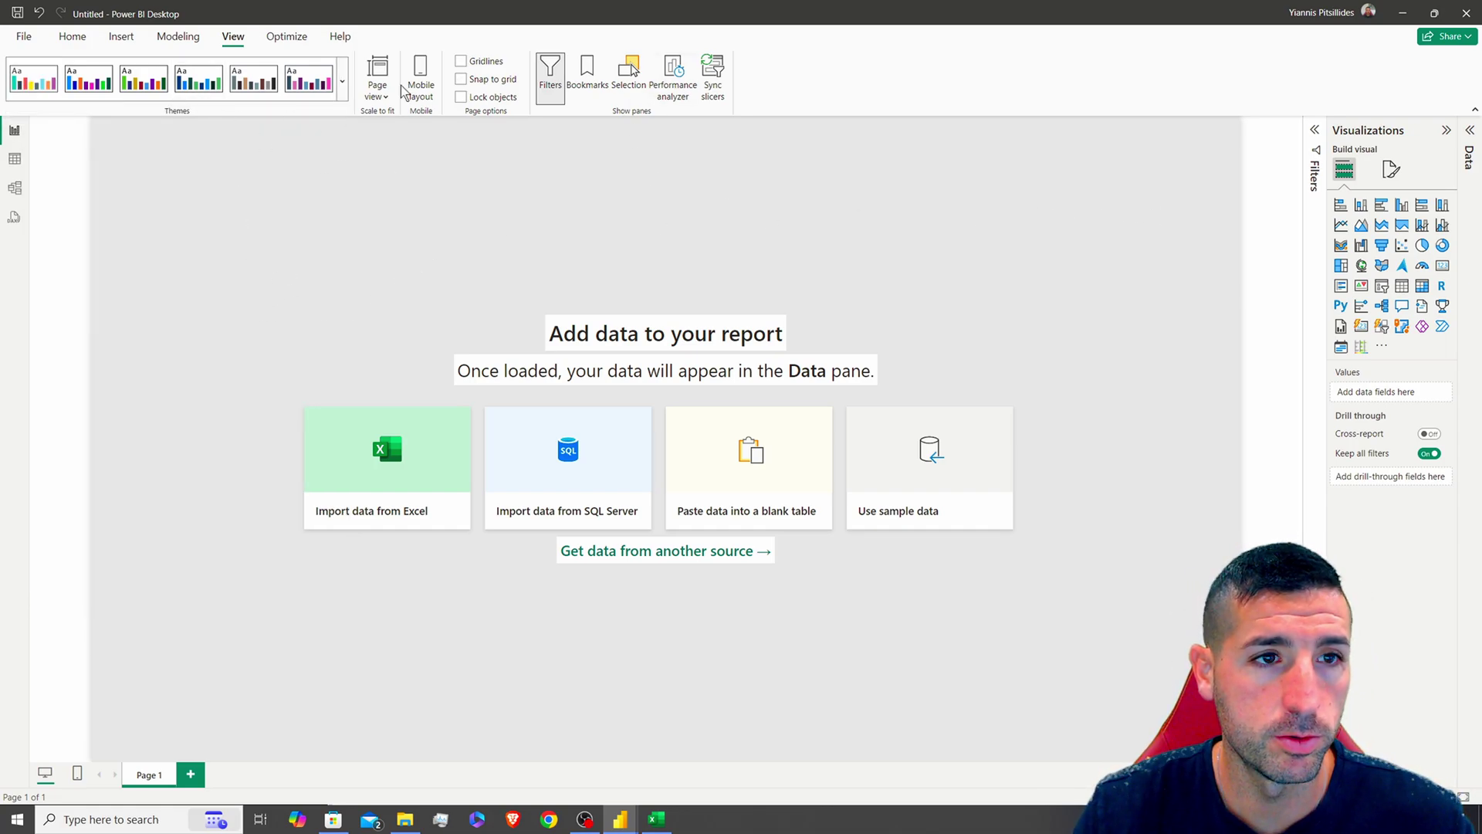
Insert the image pngwing.com (7) from the folder "30. Building a Power BI Dashboard" onto the page
click(119, 38)
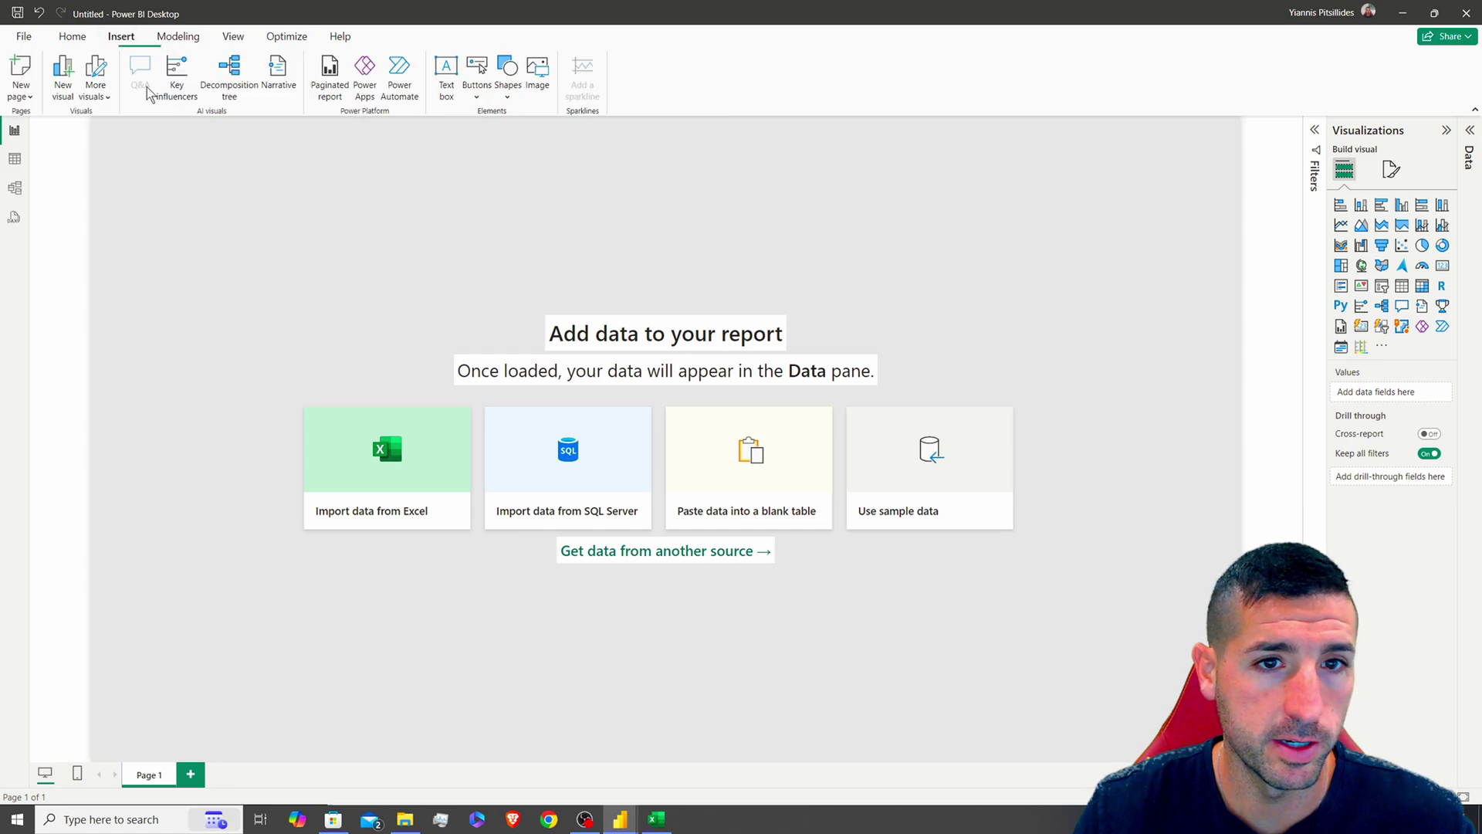
click(538, 88)
click(533, 157)
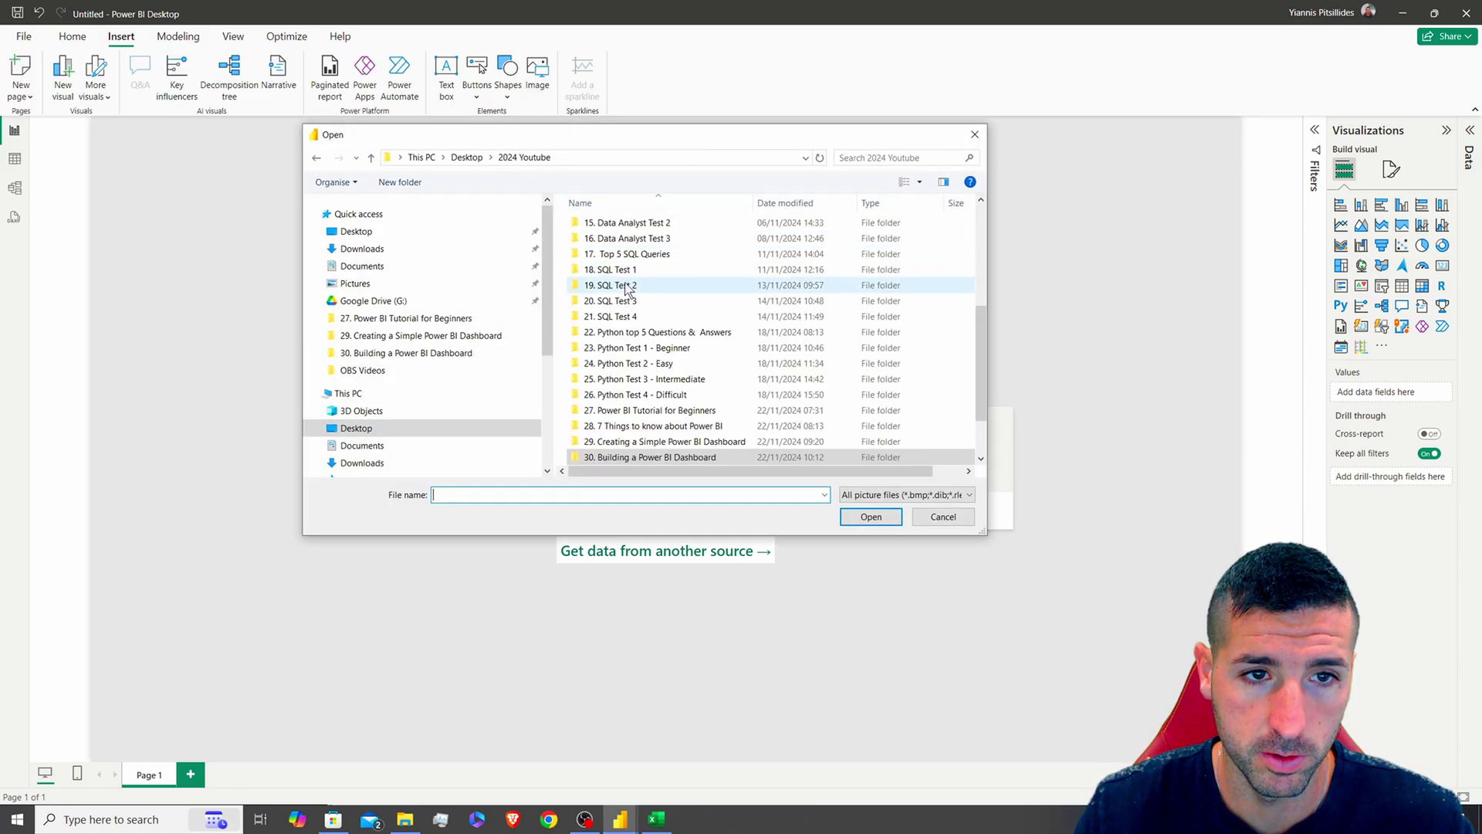
scroll(648, 382, down, 3)
double_click(663, 432)
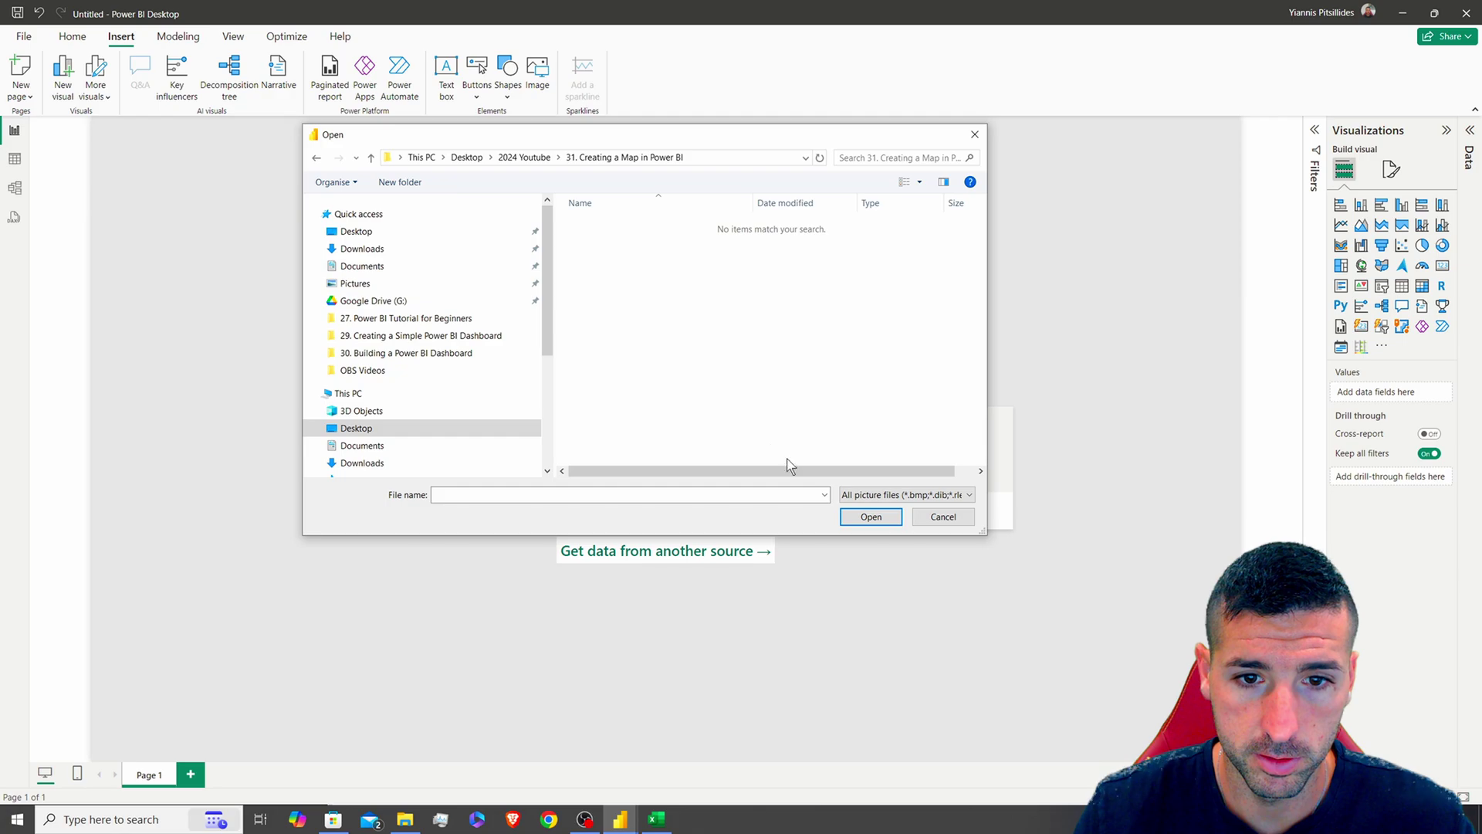
click(525, 158)
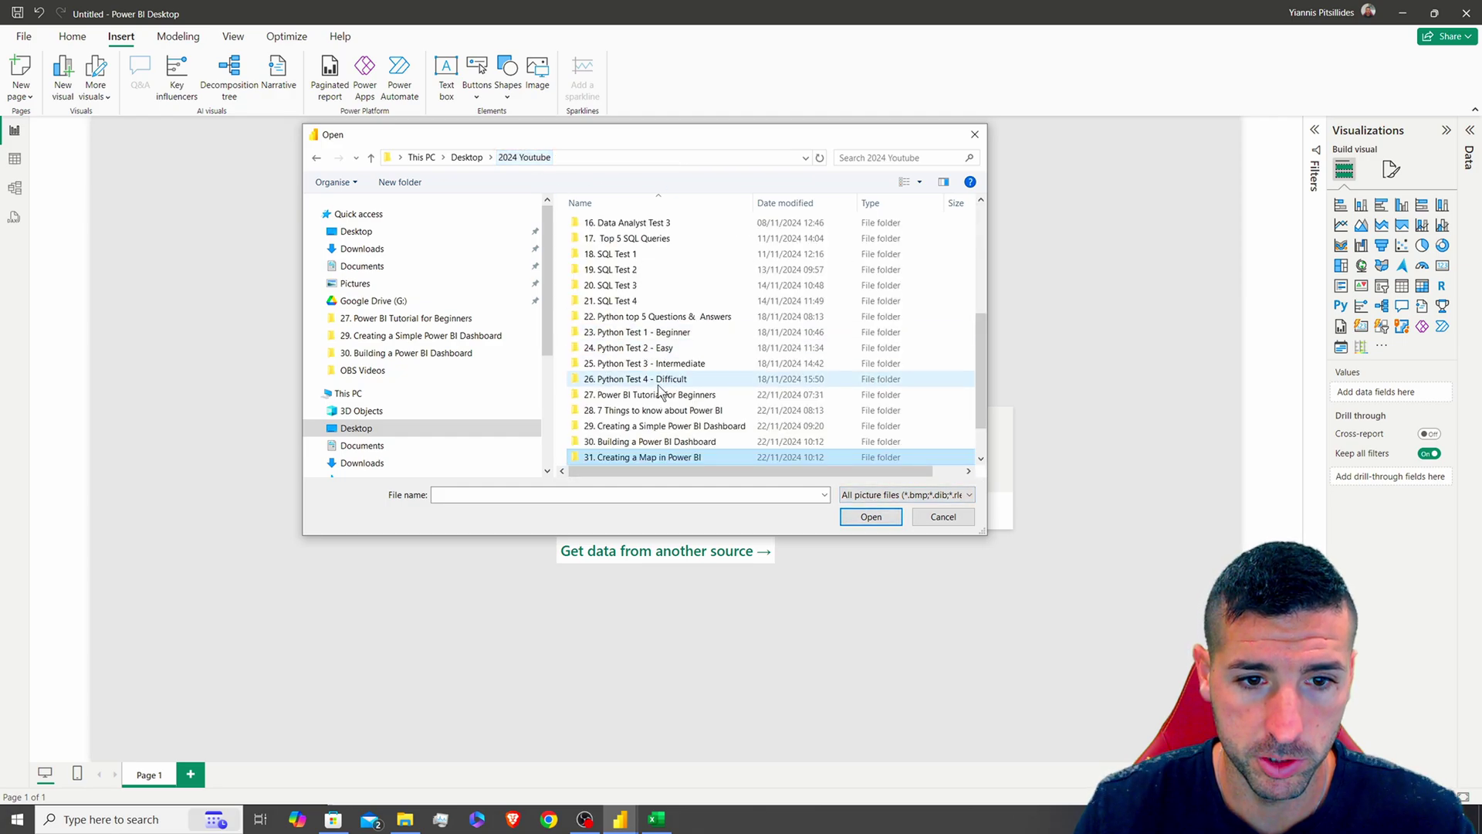
double_click(649, 441)
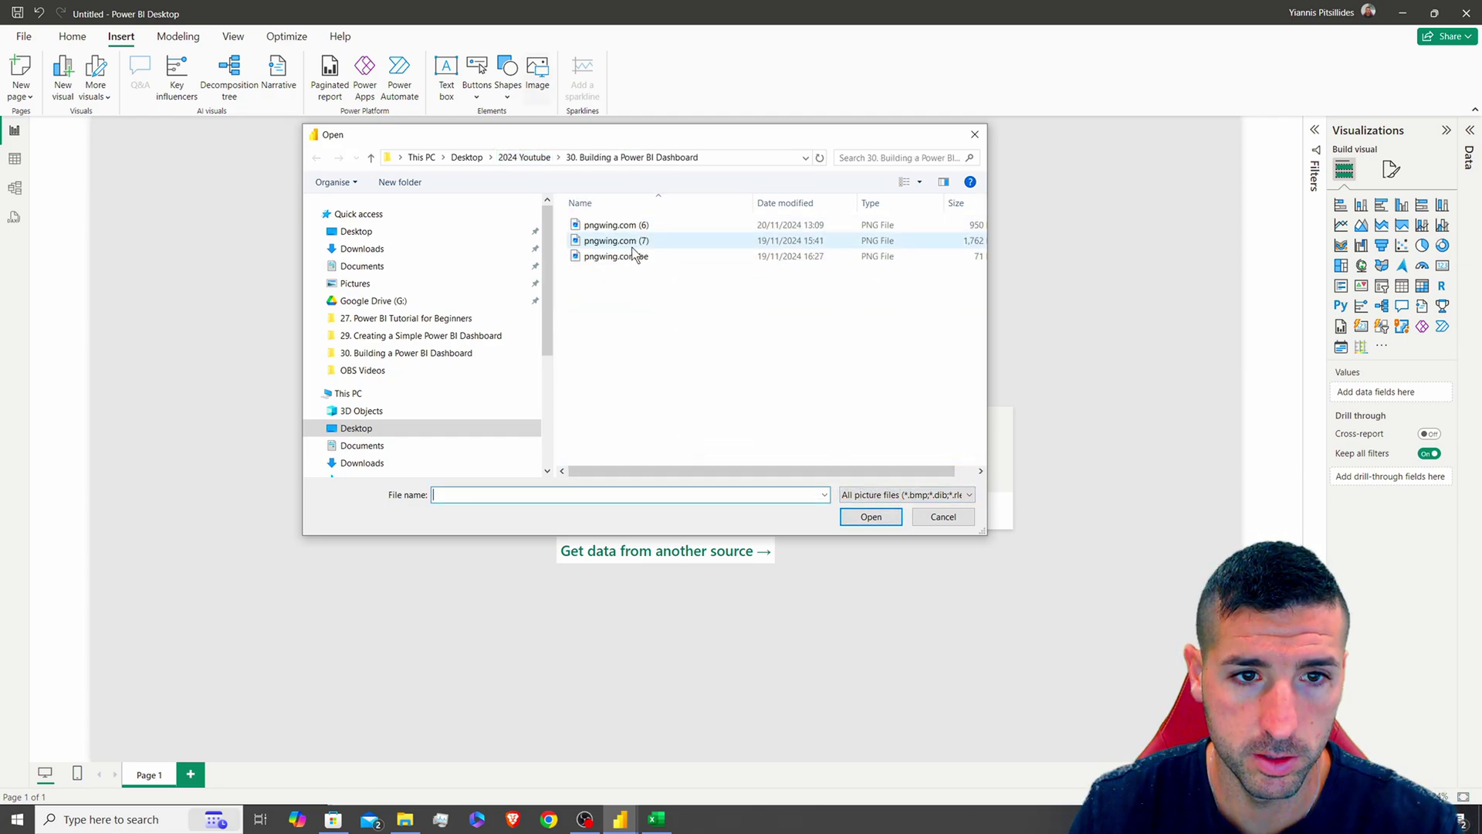
click(632, 244)
click(871, 517)
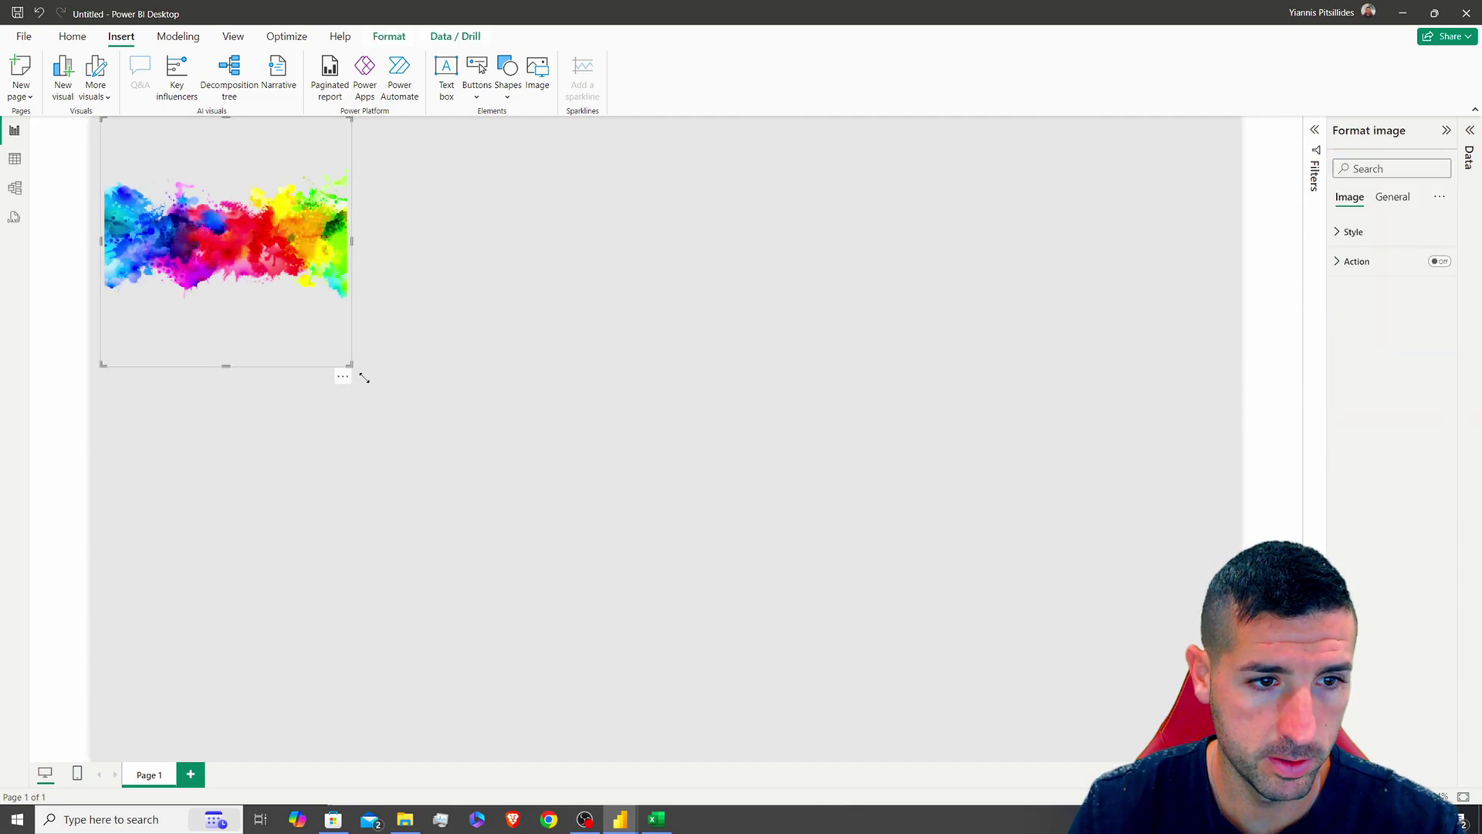
Stretch the paint-splash image across the canvas, leaving a strip free above it, and set its scaling to Fill
drag(364, 377, 1239, 760)
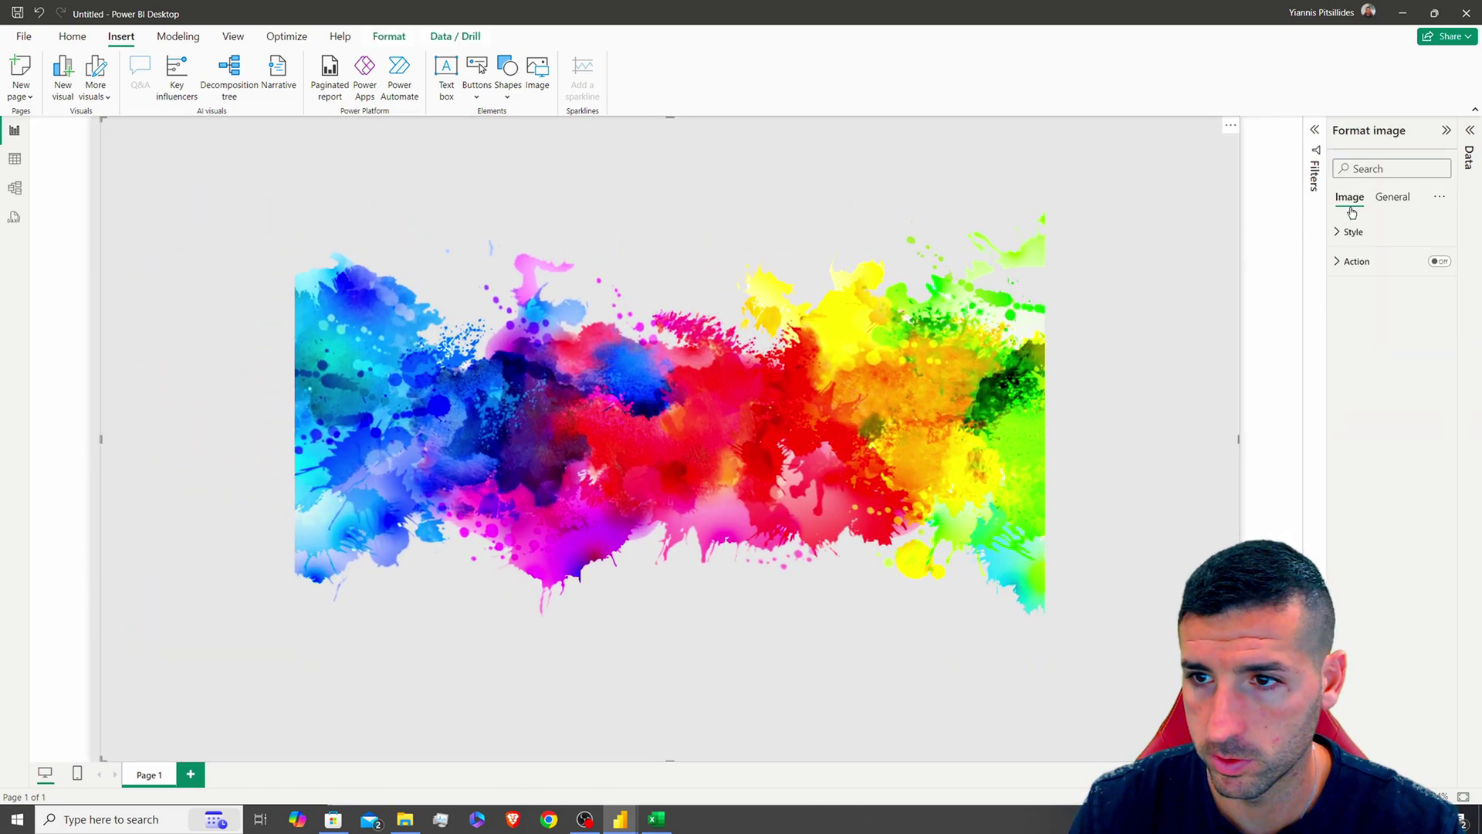
click(1352, 232)
click(1390, 281)
click(1358, 330)
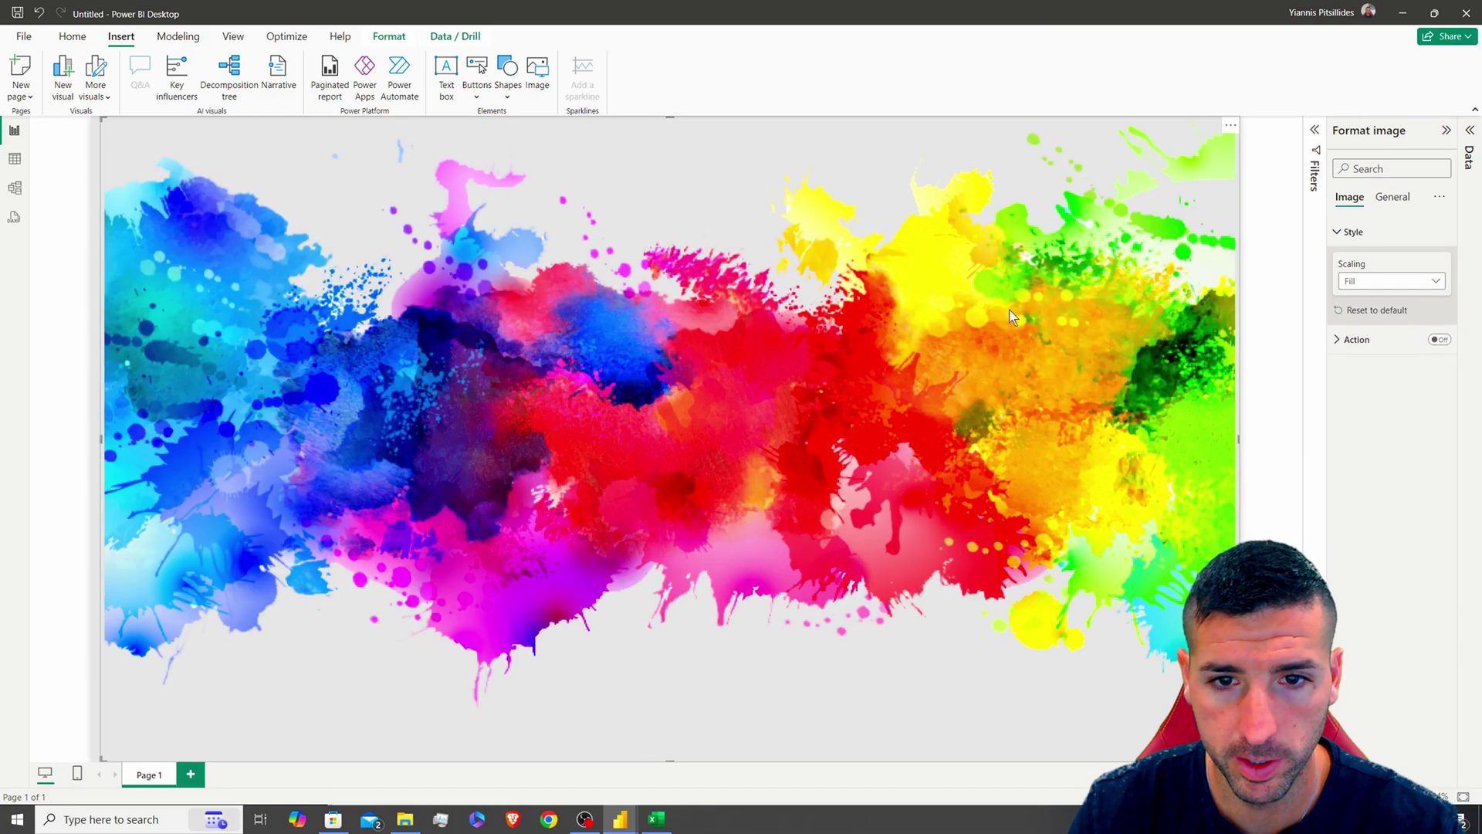
drag(666, 117, 673, 164)
click(594, 142)
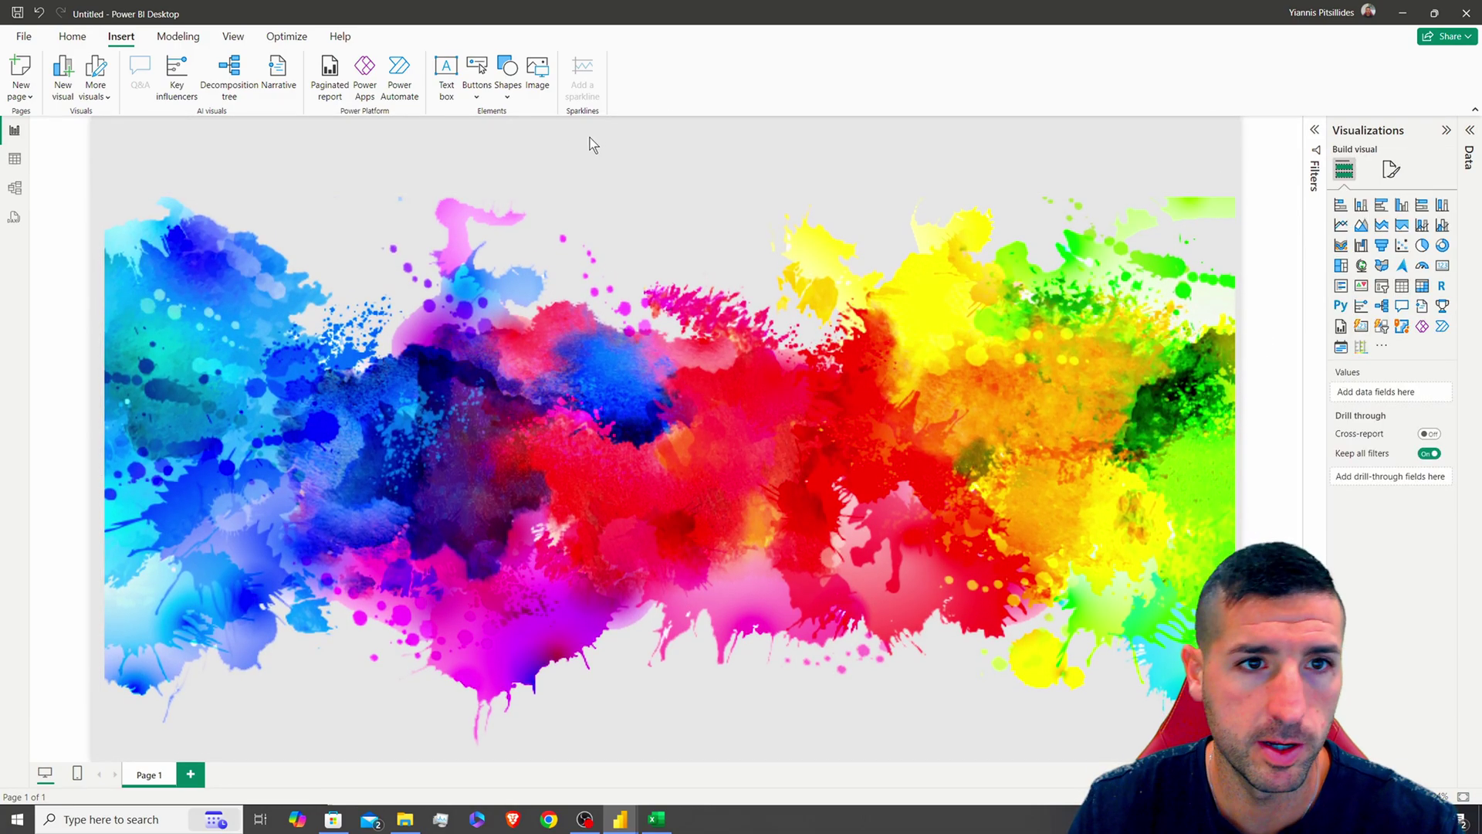
Insert a rectangle and size it to cover the whole paint-splash image
click(508, 94)
click(507, 151)
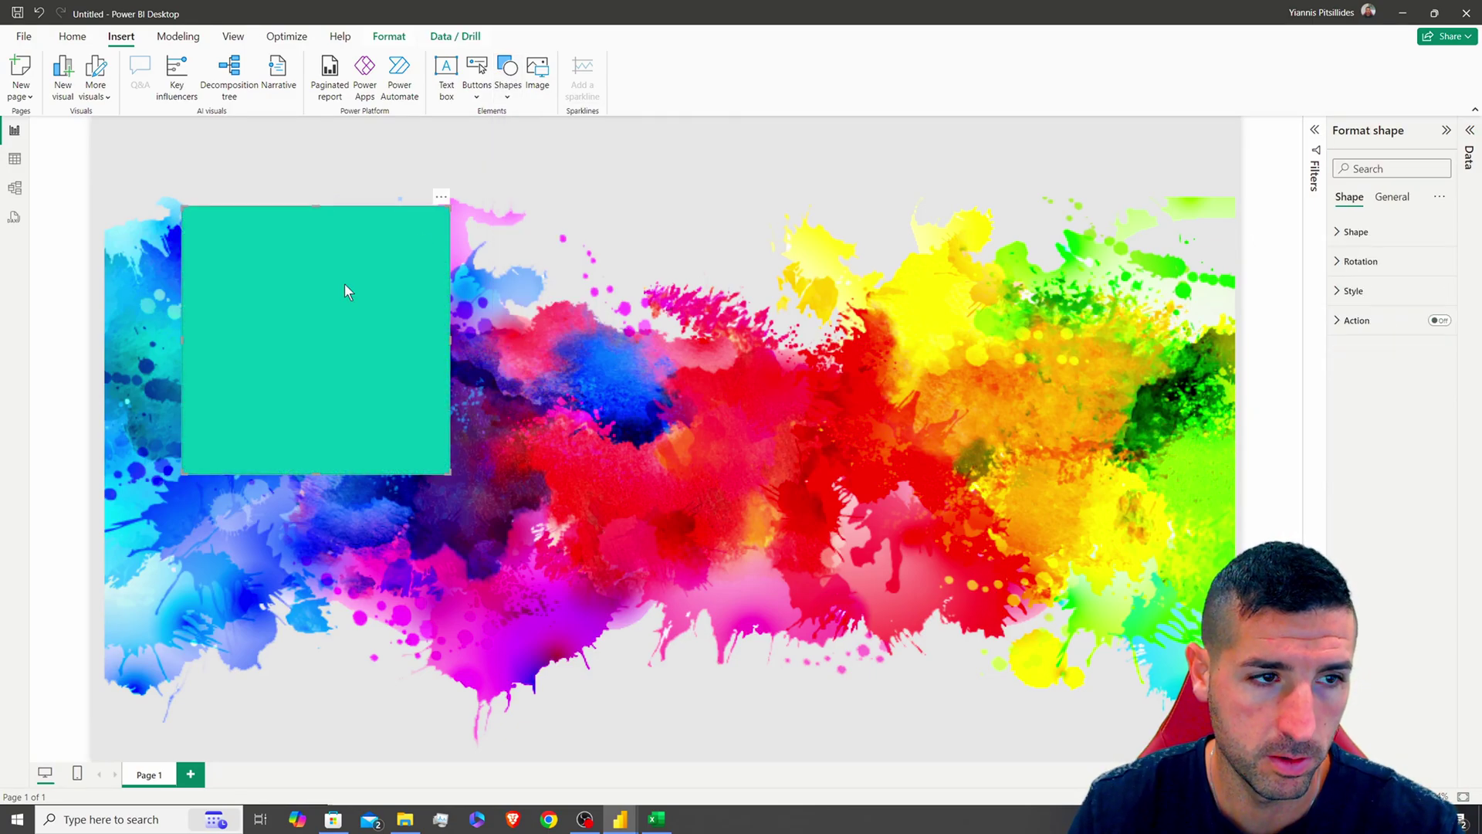
drag(344, 284, 254, 241)
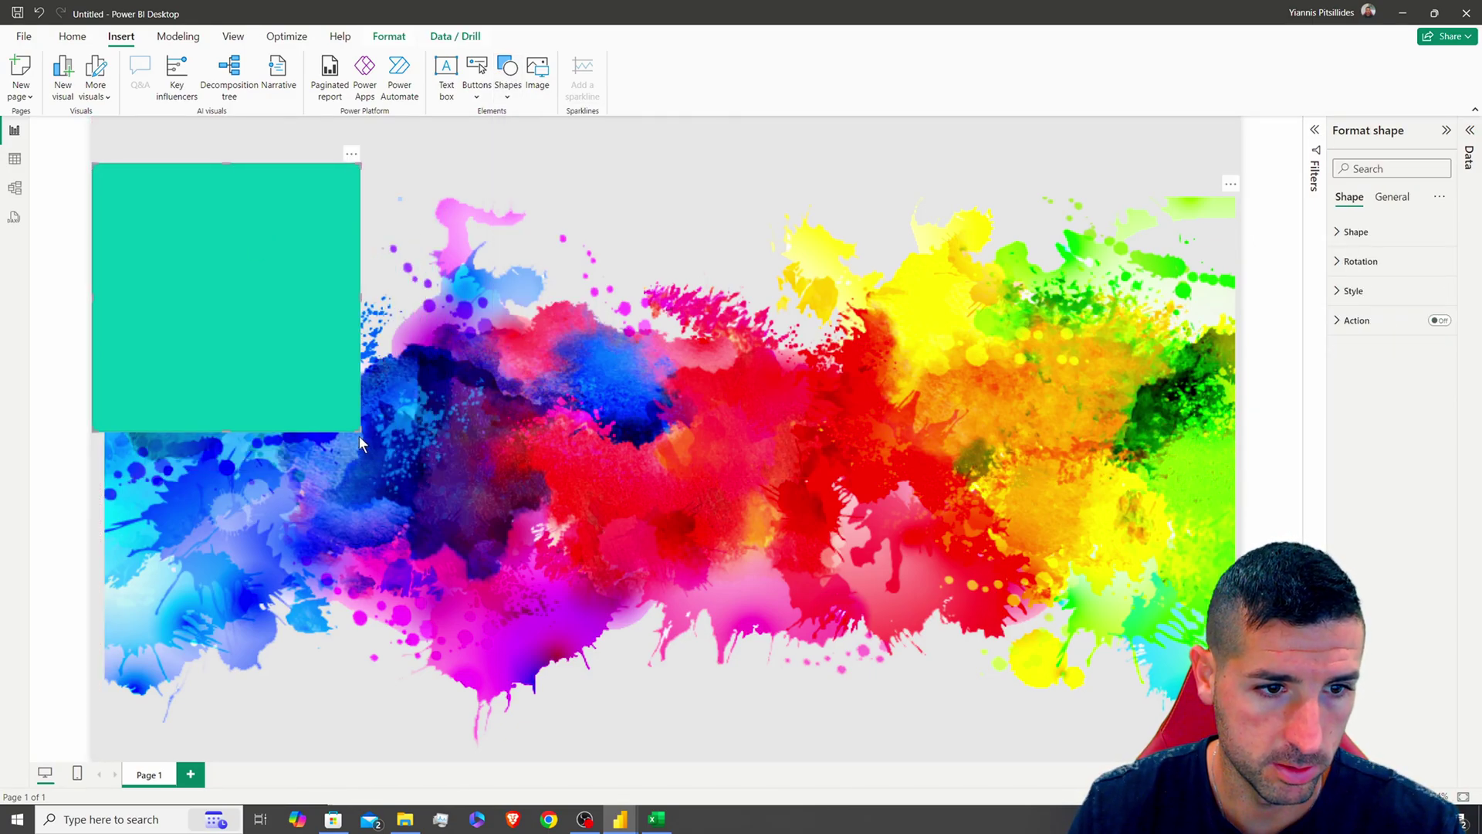
drag(359, 432, 1239, 747)
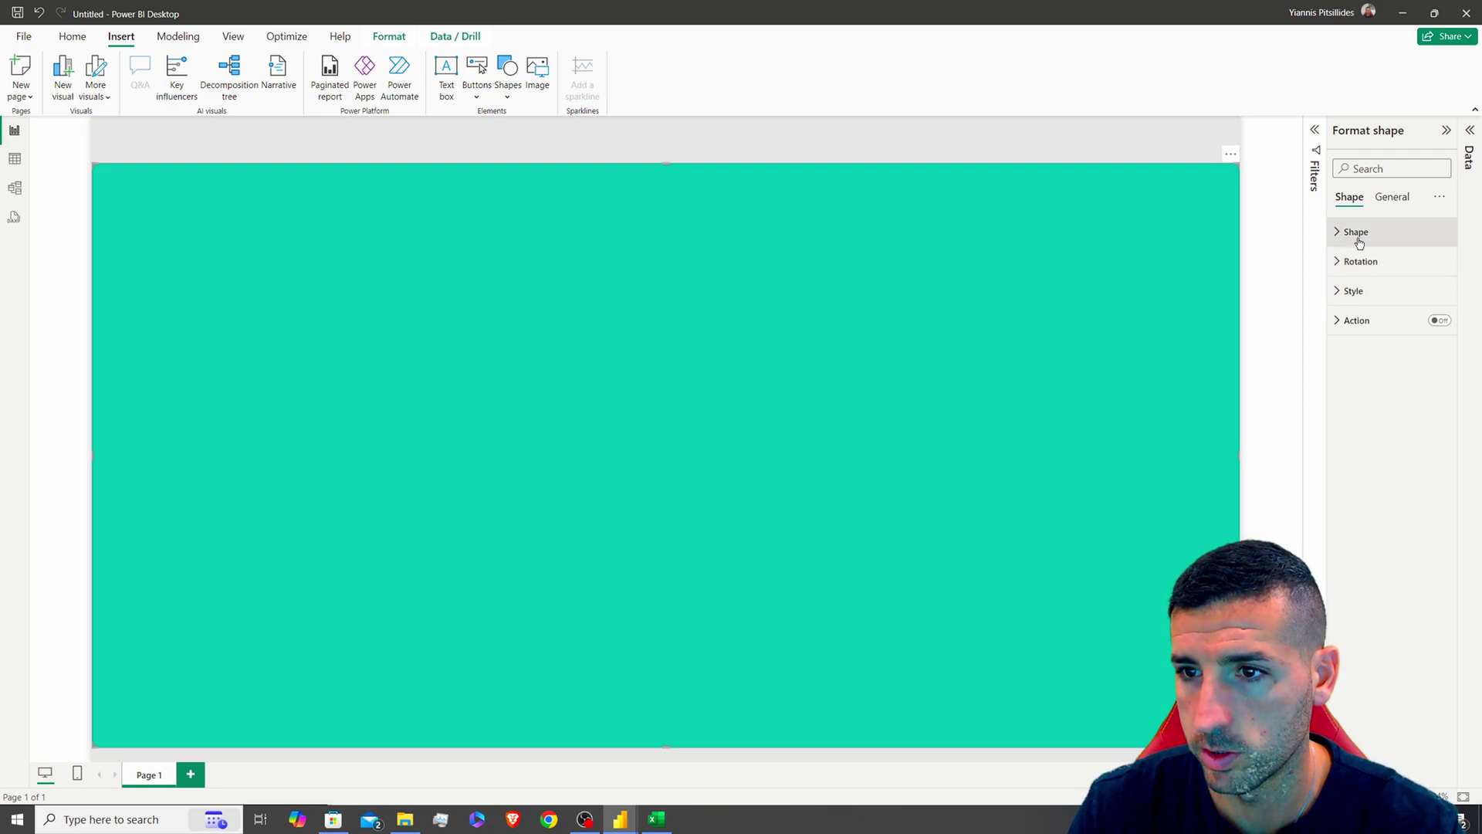
Give the rectangle a light grey fill with 27% transparency and turn off its border
click(1357, 291)
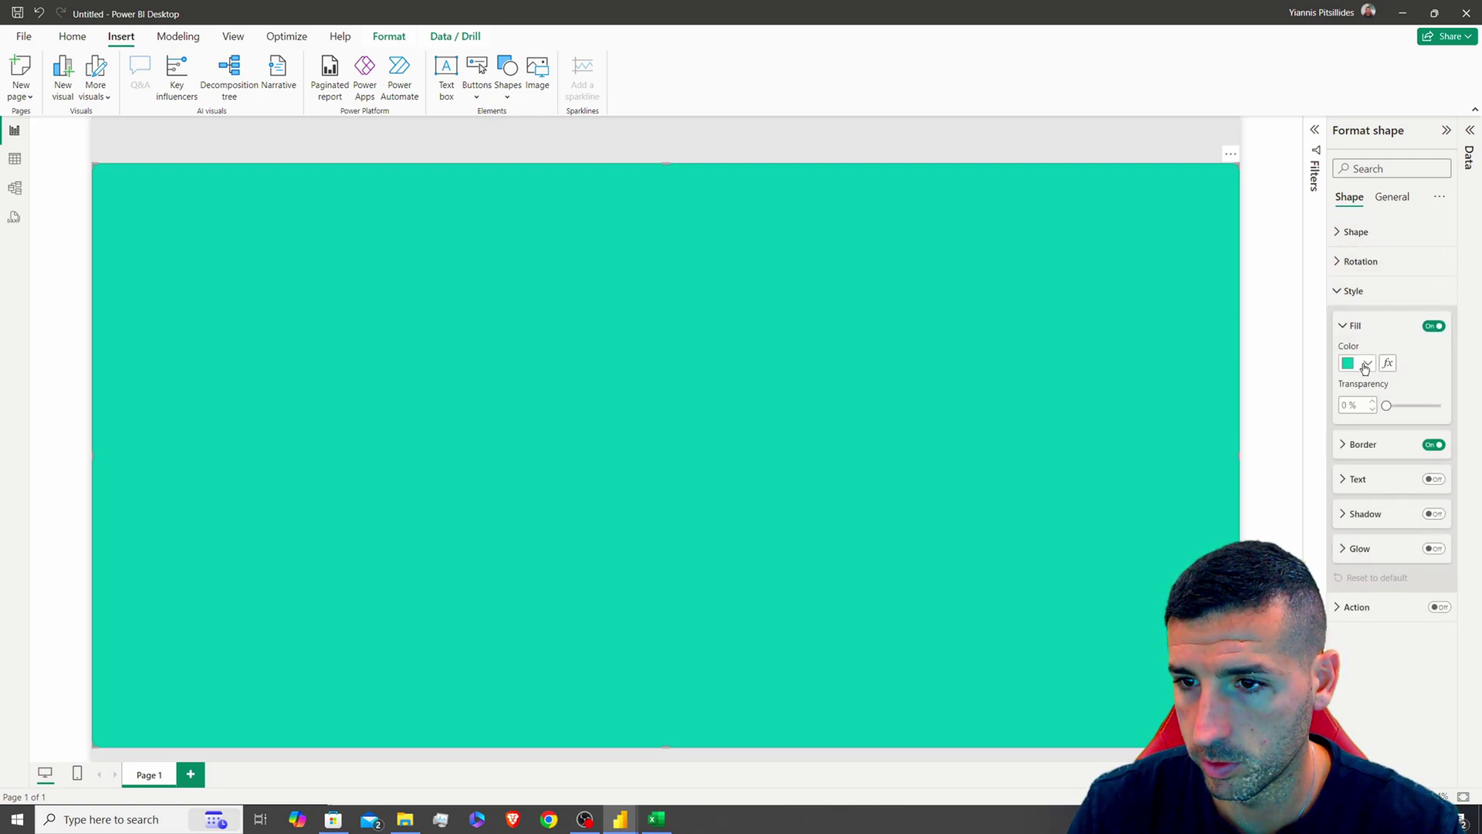
click(1365, 364)
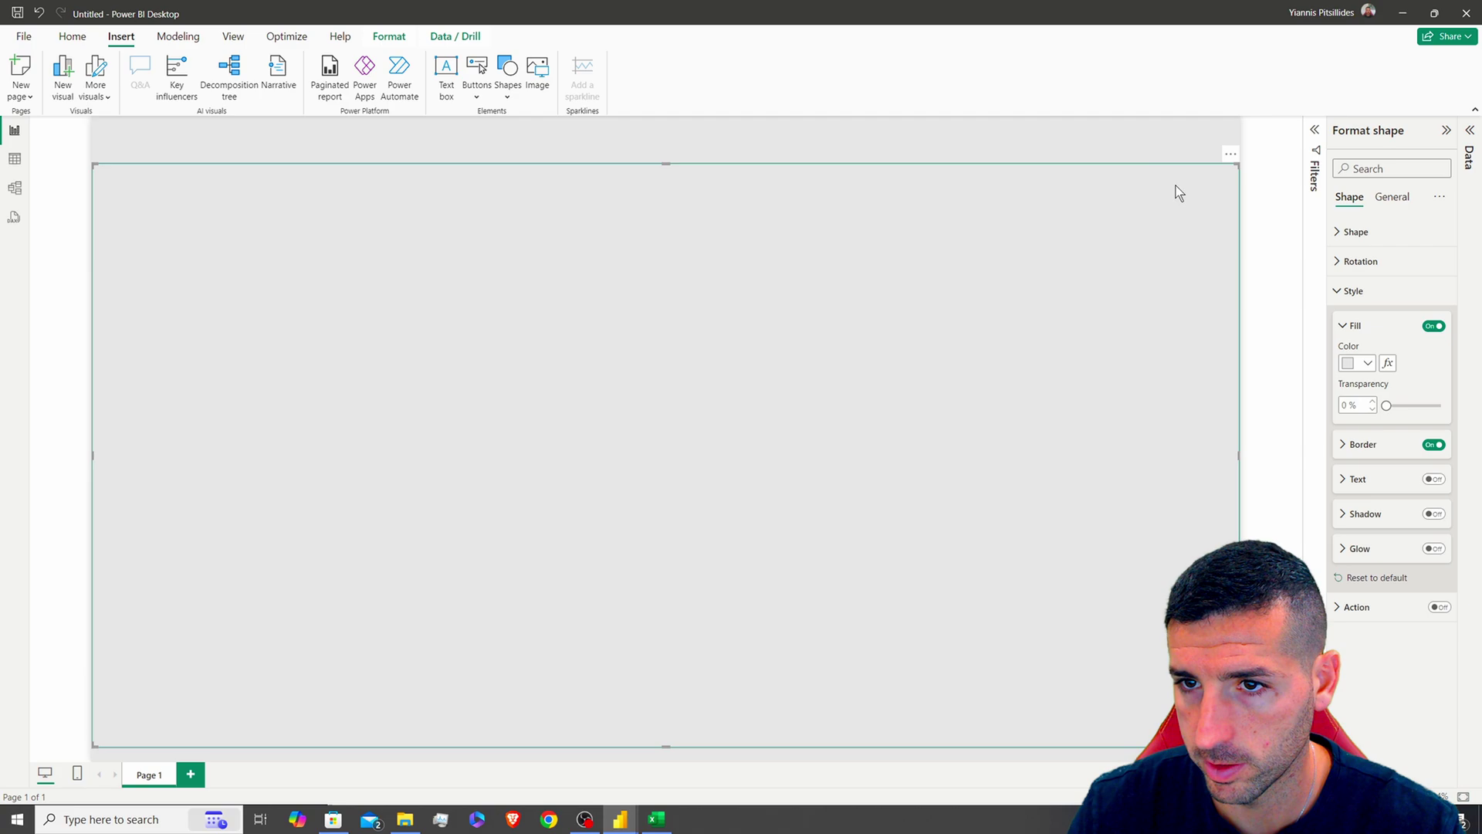
click(1281, 437)
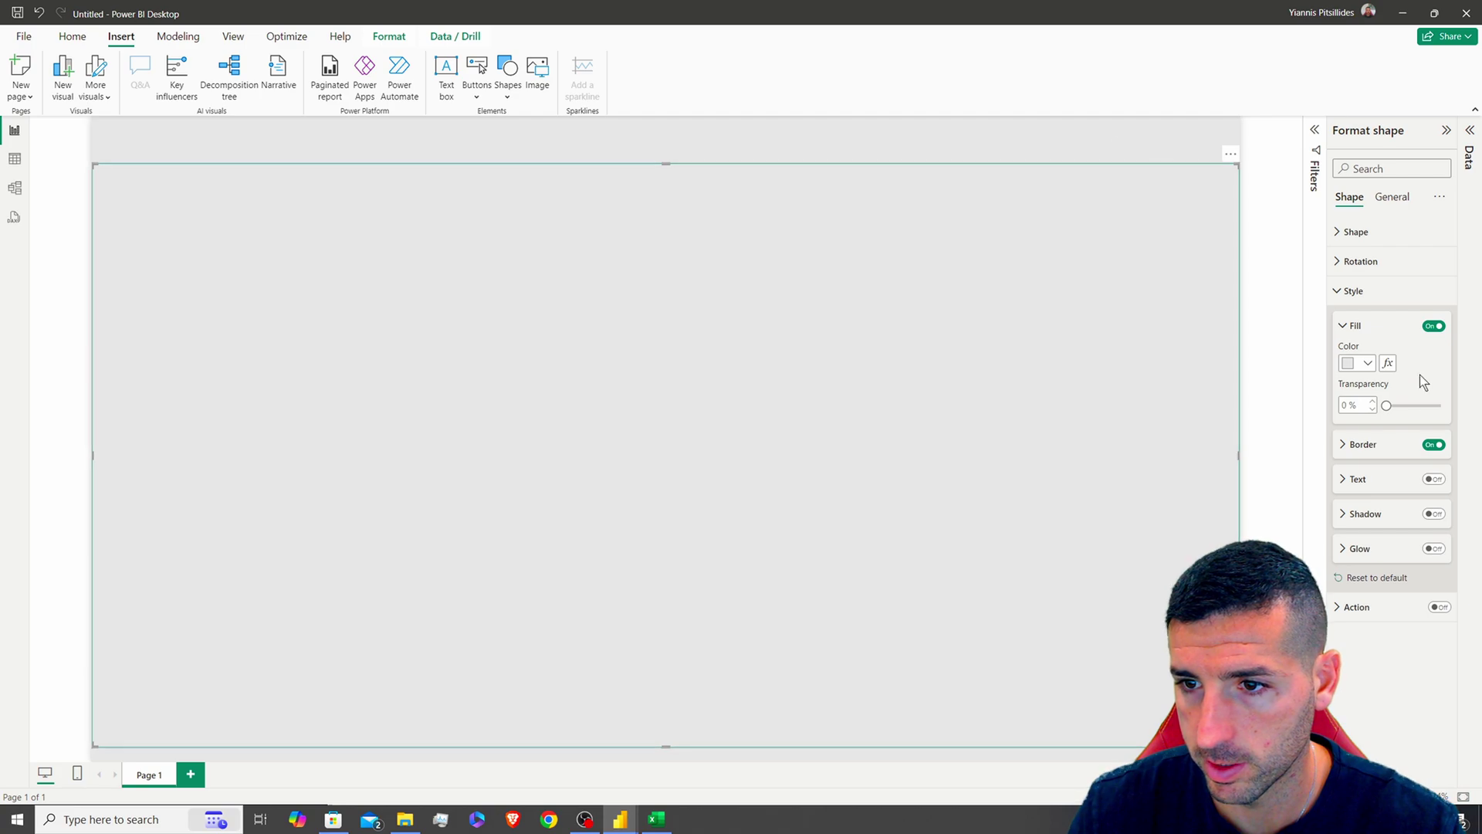
click(1434, 445)
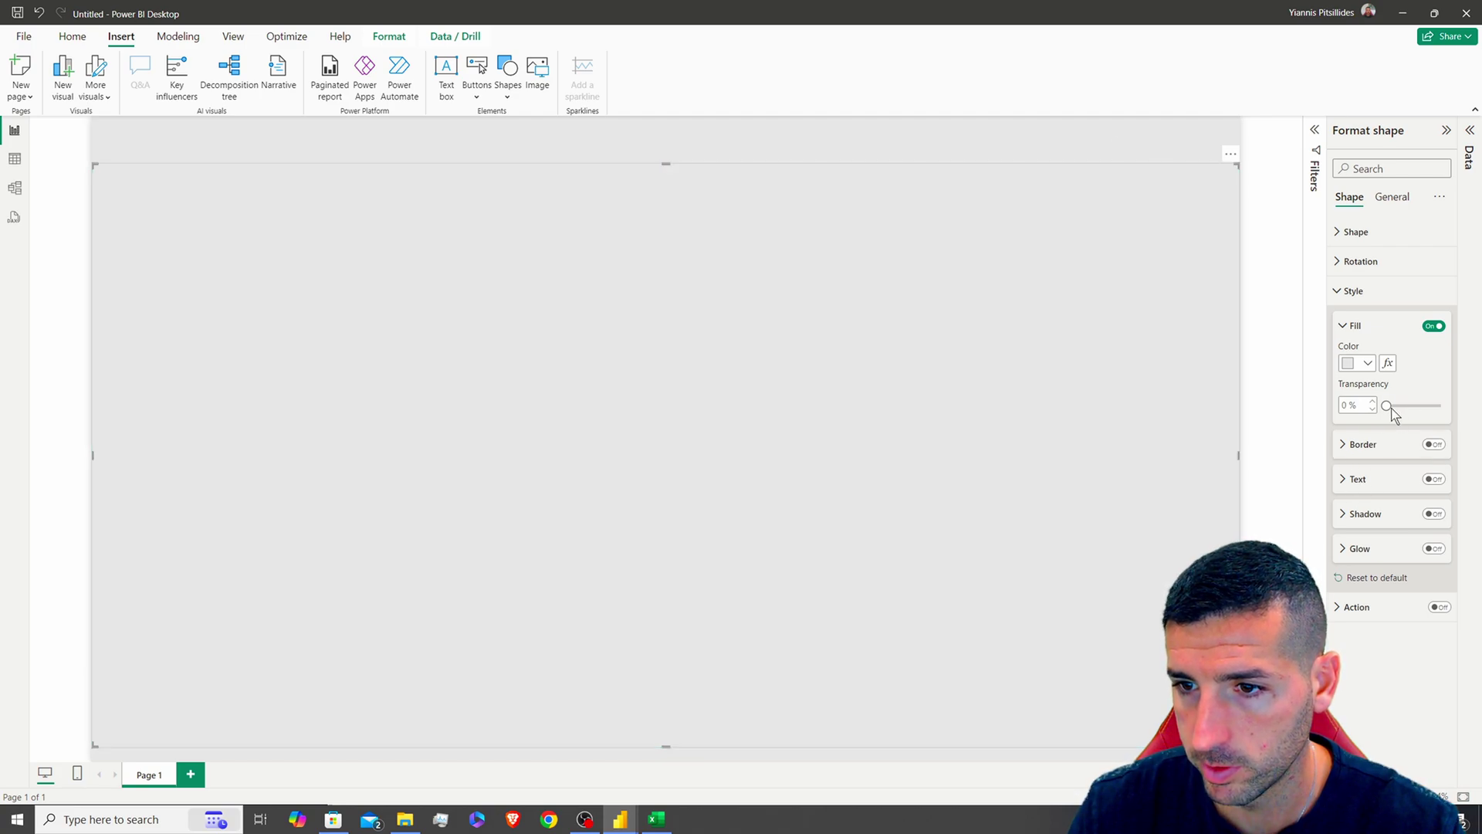
drag(1389, 406, 1402, 407)
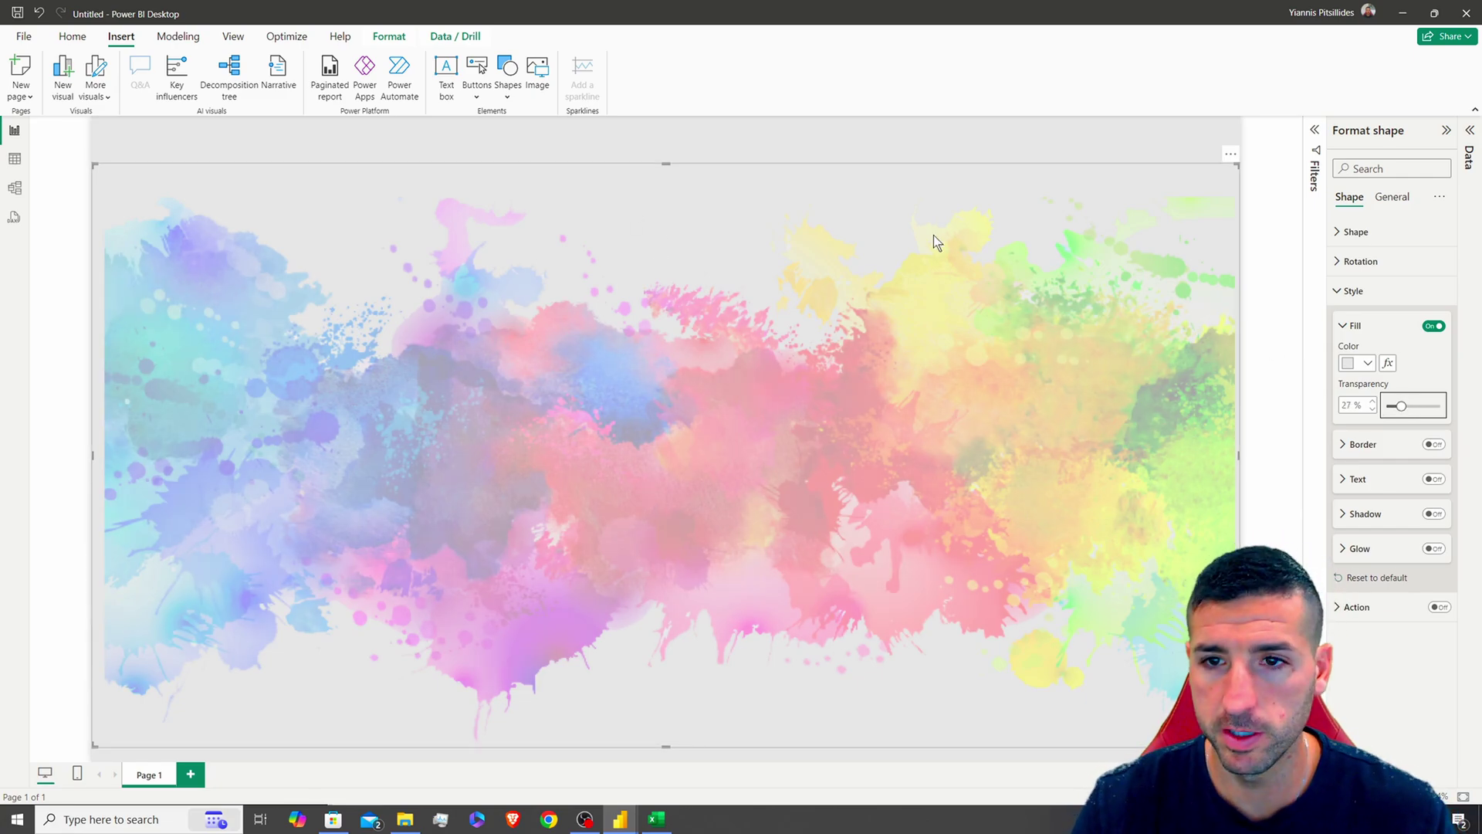
click(882, 133)
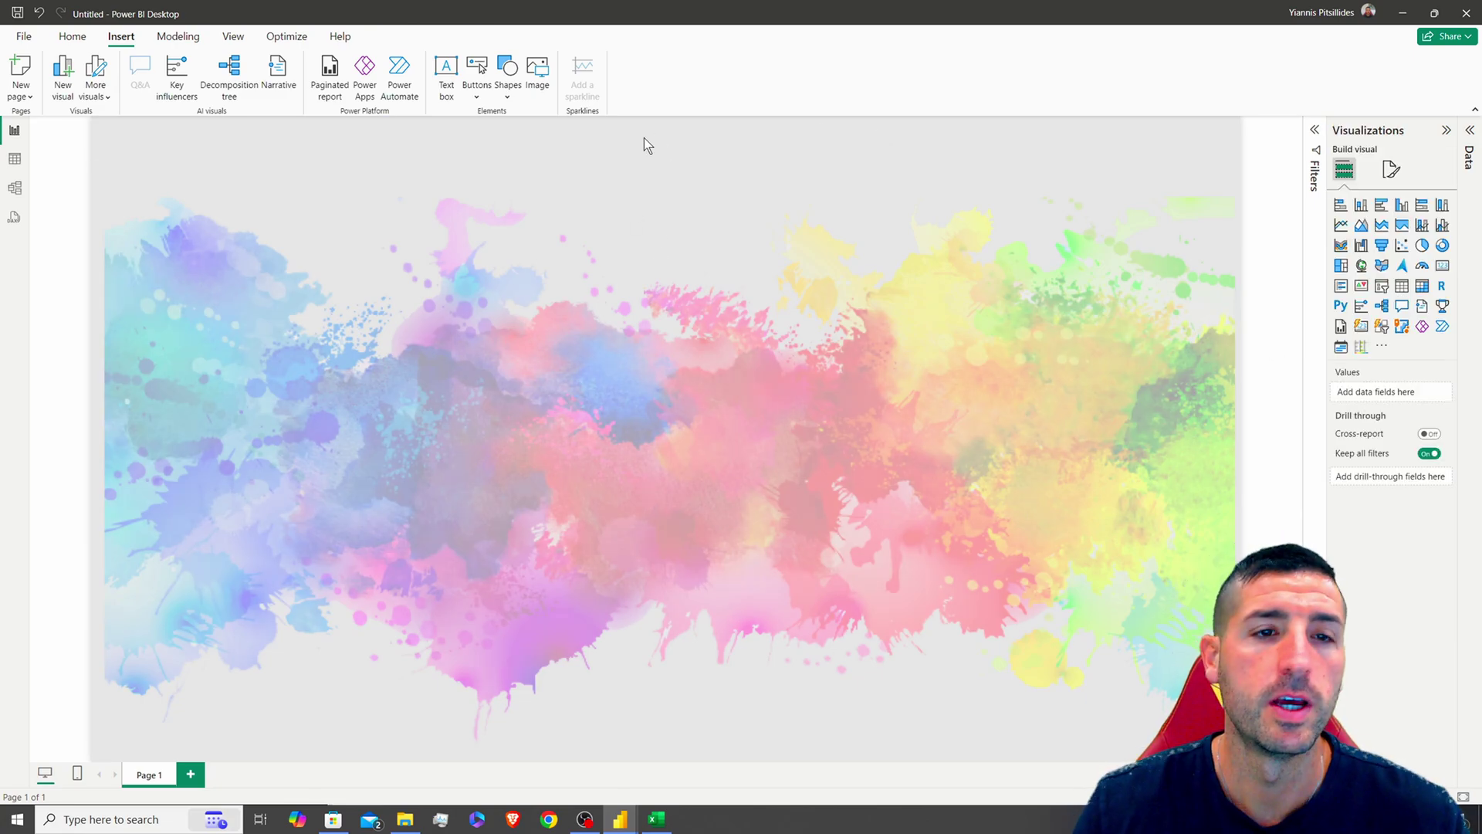
Insert a text box and stretch it across the full width of the free strip above the paint-splash image
click(446, 81)
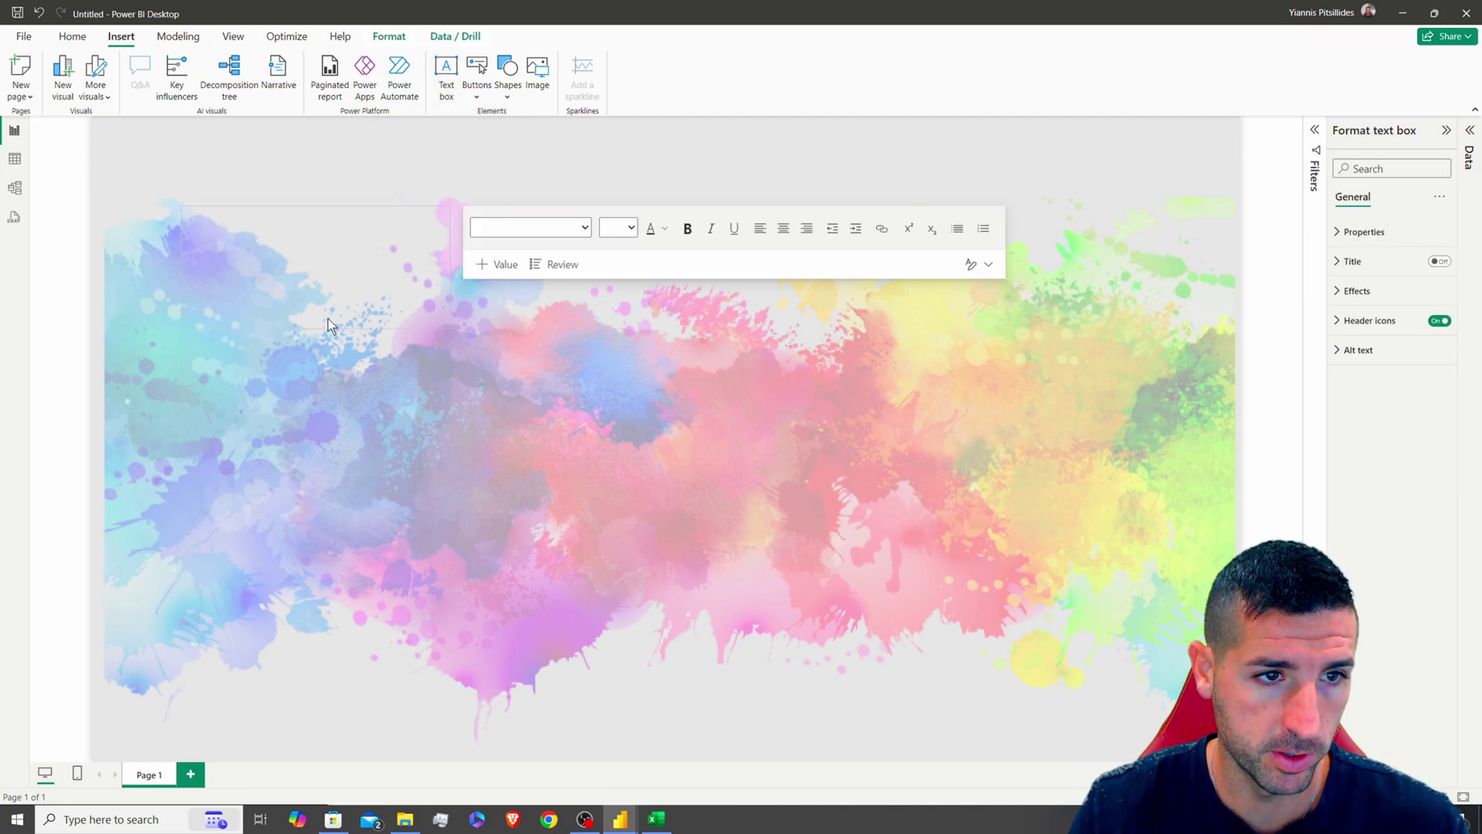
drag(349, 215, 270, 132)
drag(368, 176, 561, 184)
drag(419, 179, 1230, 201)
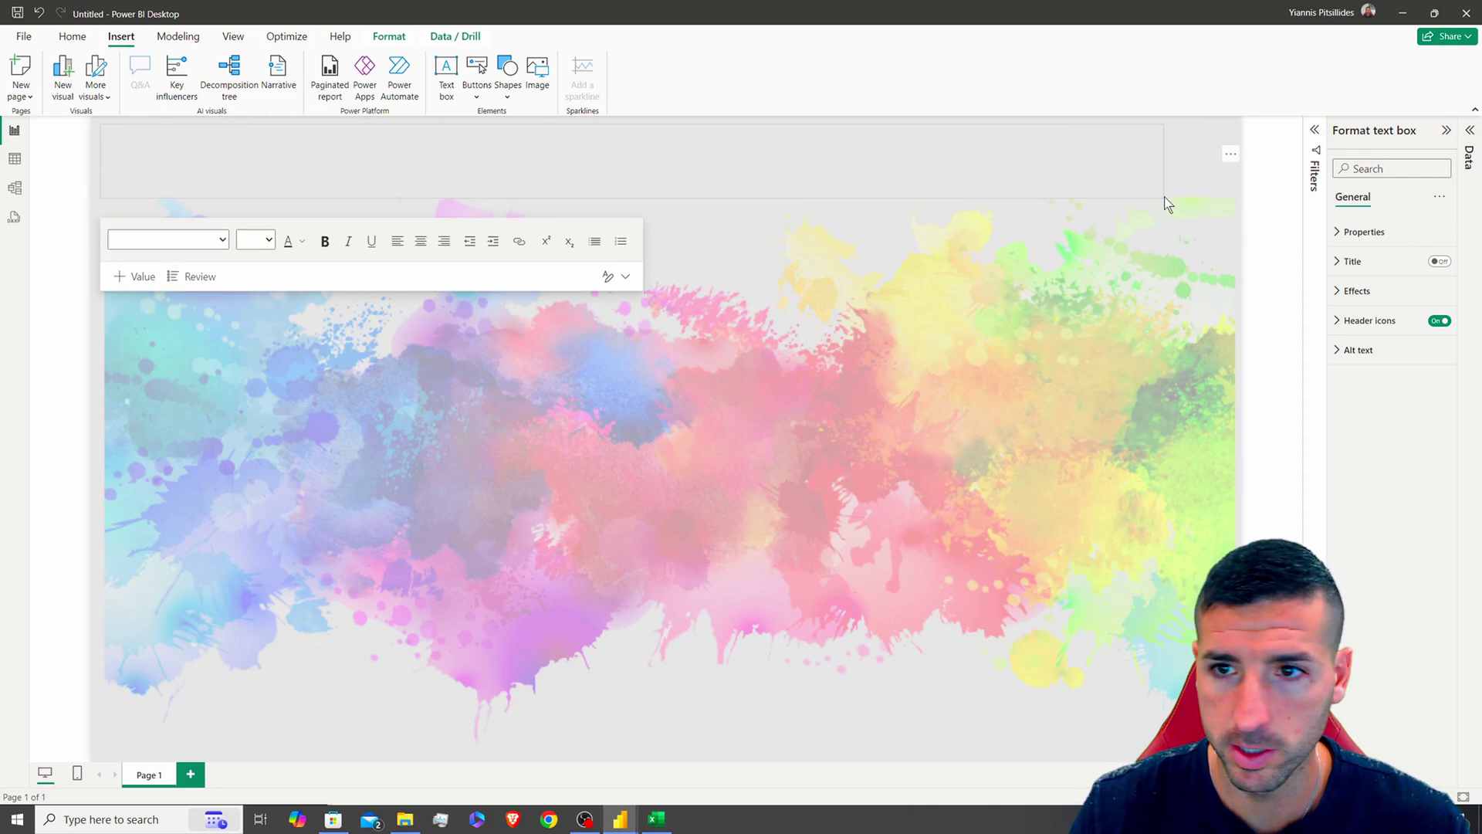
Turn on the background and the shadow of the header text box
click(1344, 290)
click(1433, 326)
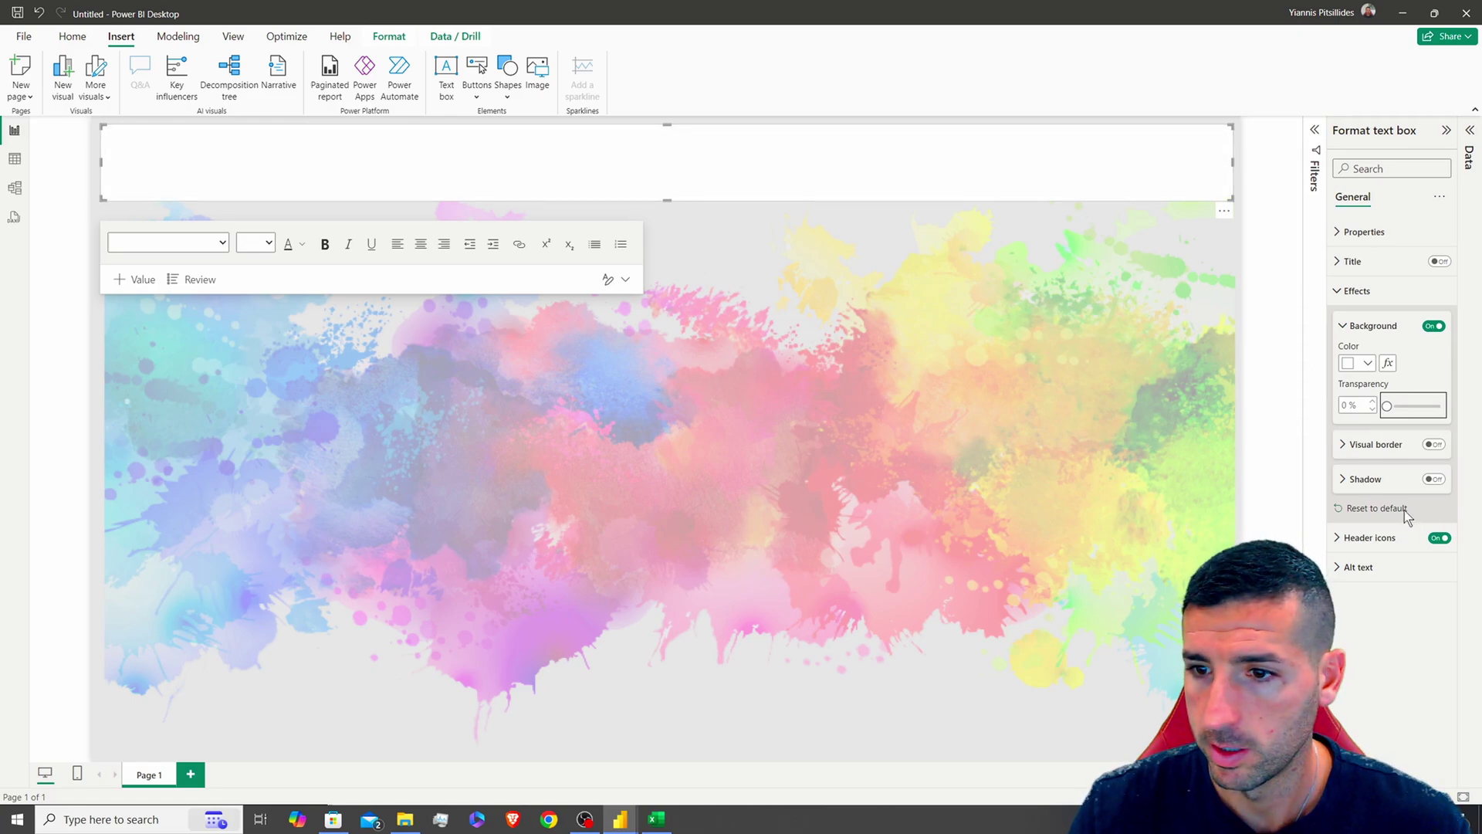
click(1436, 479)
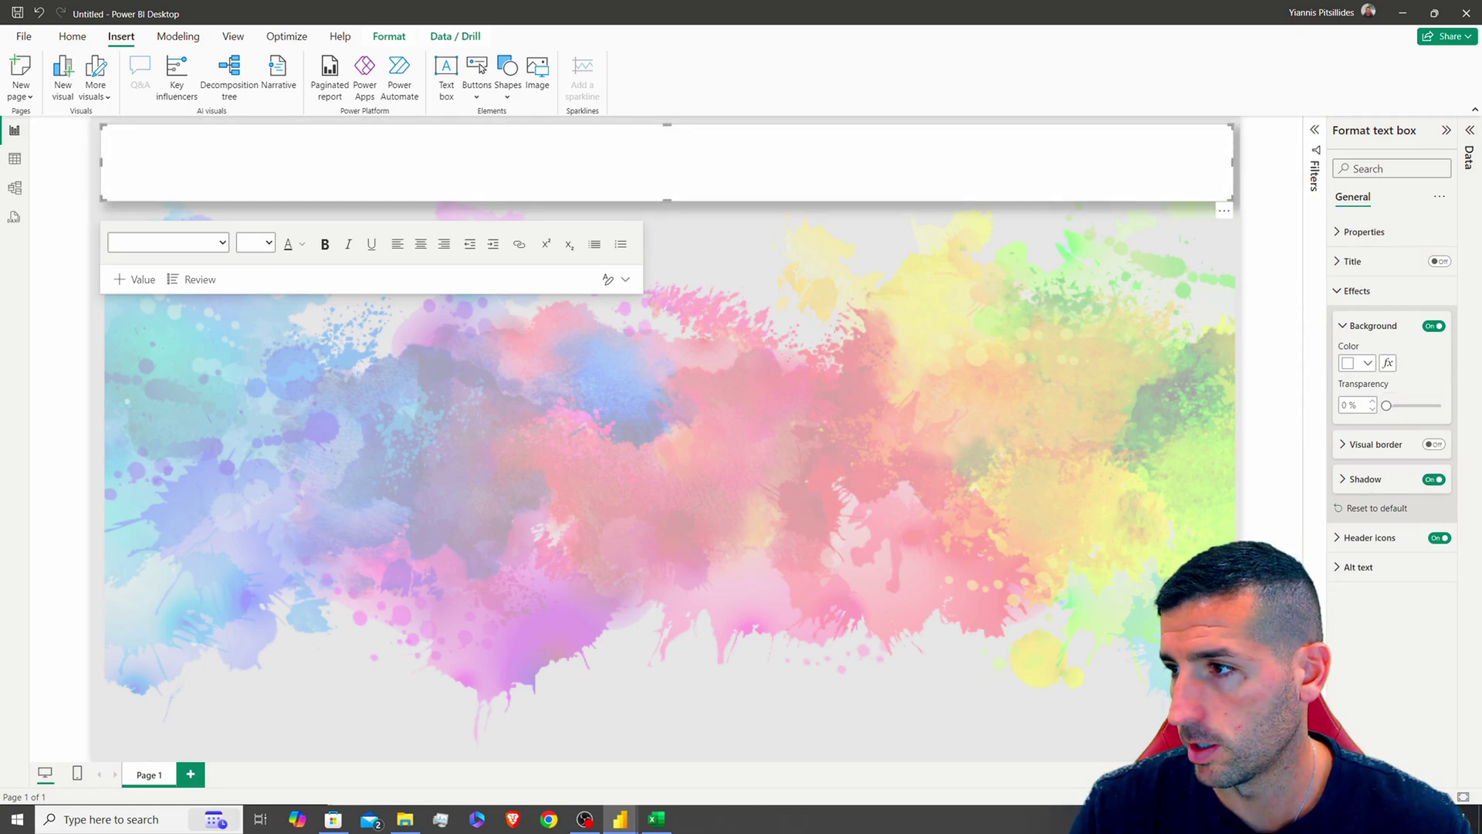
Enter the title "Events Calendar" in the header text box, centre it, and shorten the box to a slimmer band
click(688, 162)
text(Events Calendar)
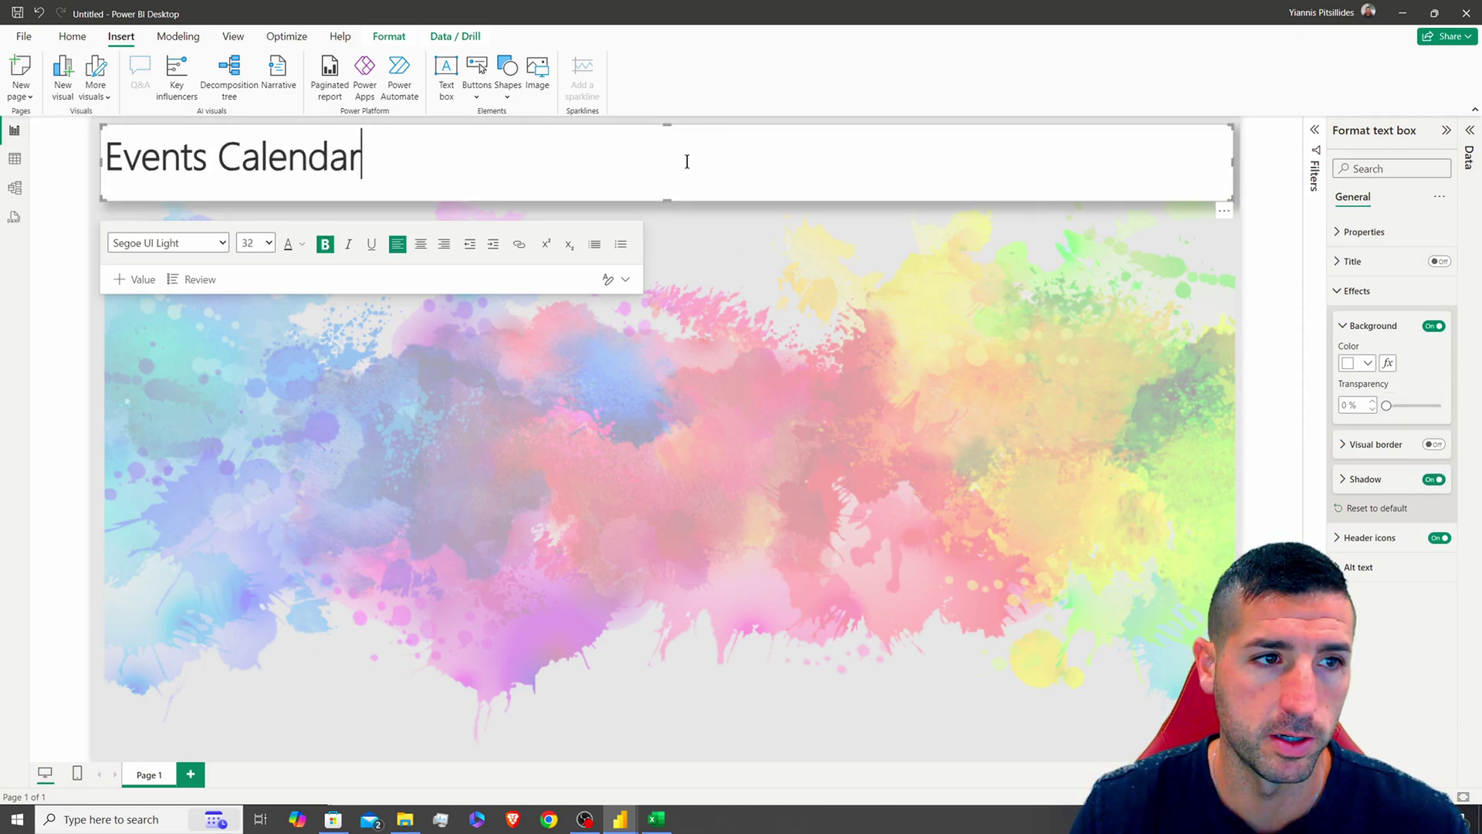
click(420, 244)
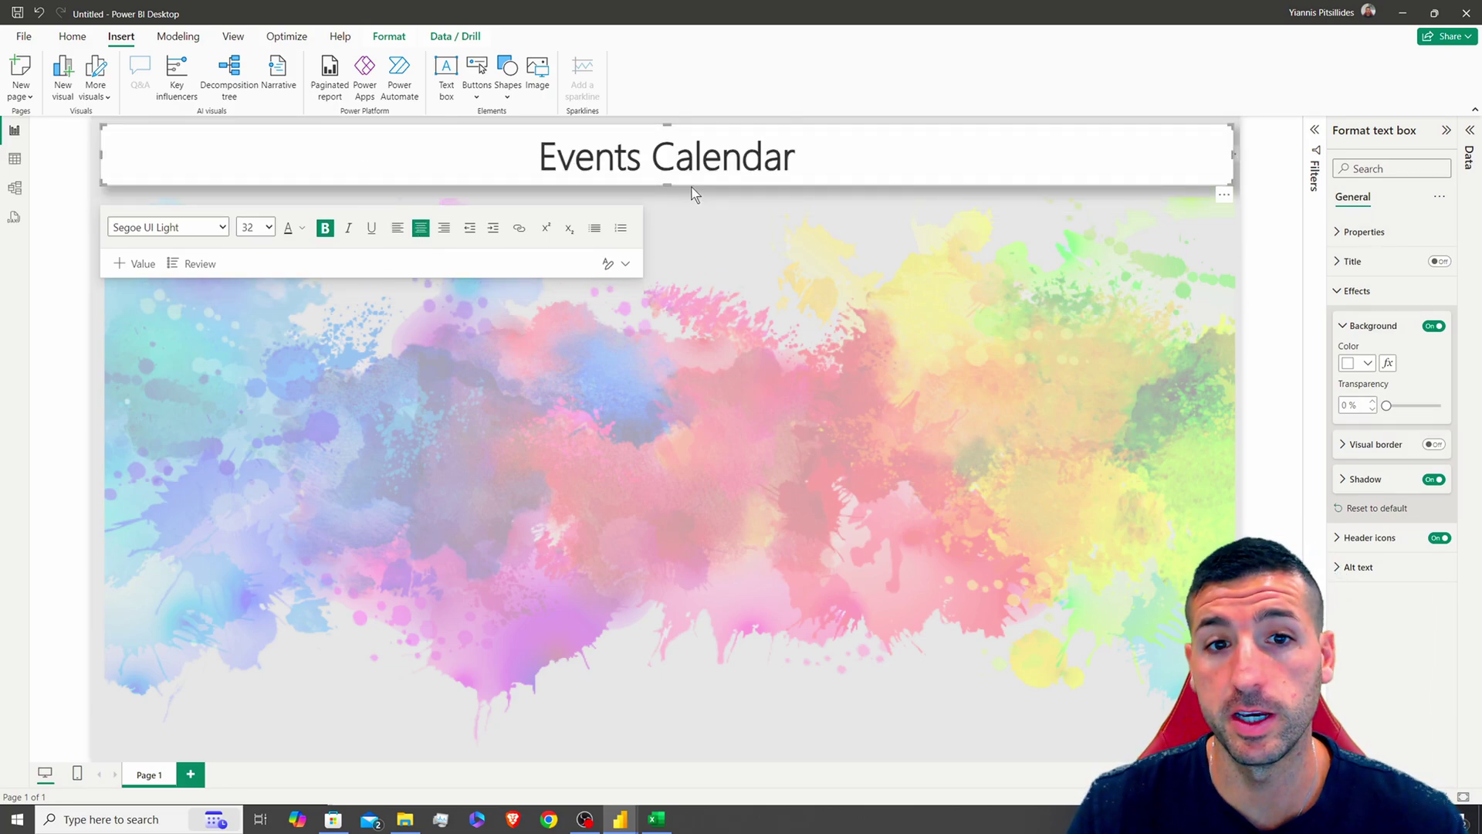
click(1243, 184)
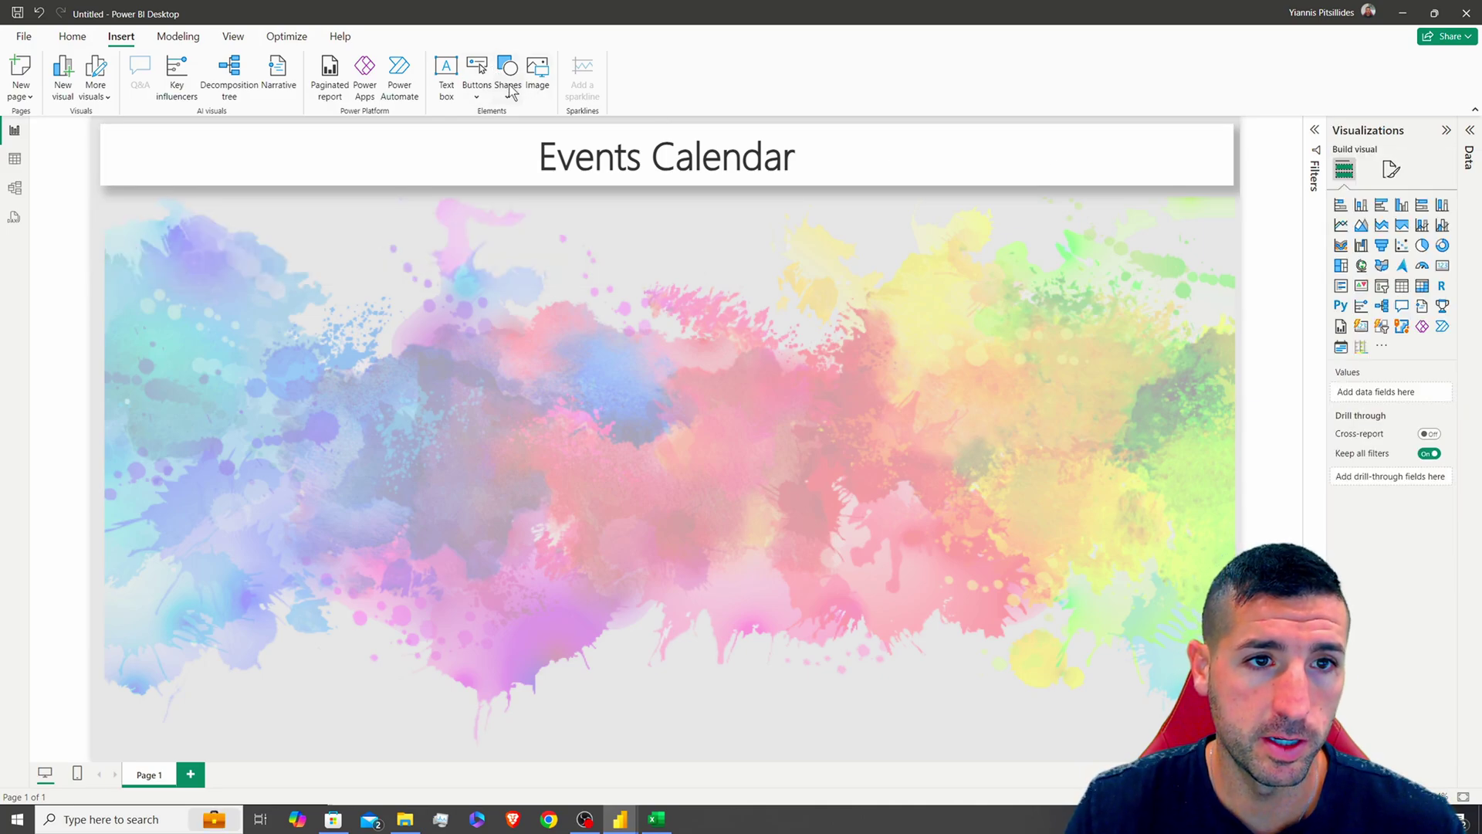
Insert the image pngwing.com be and fit it as a small logo inside the right end of the header
click(532, 77)
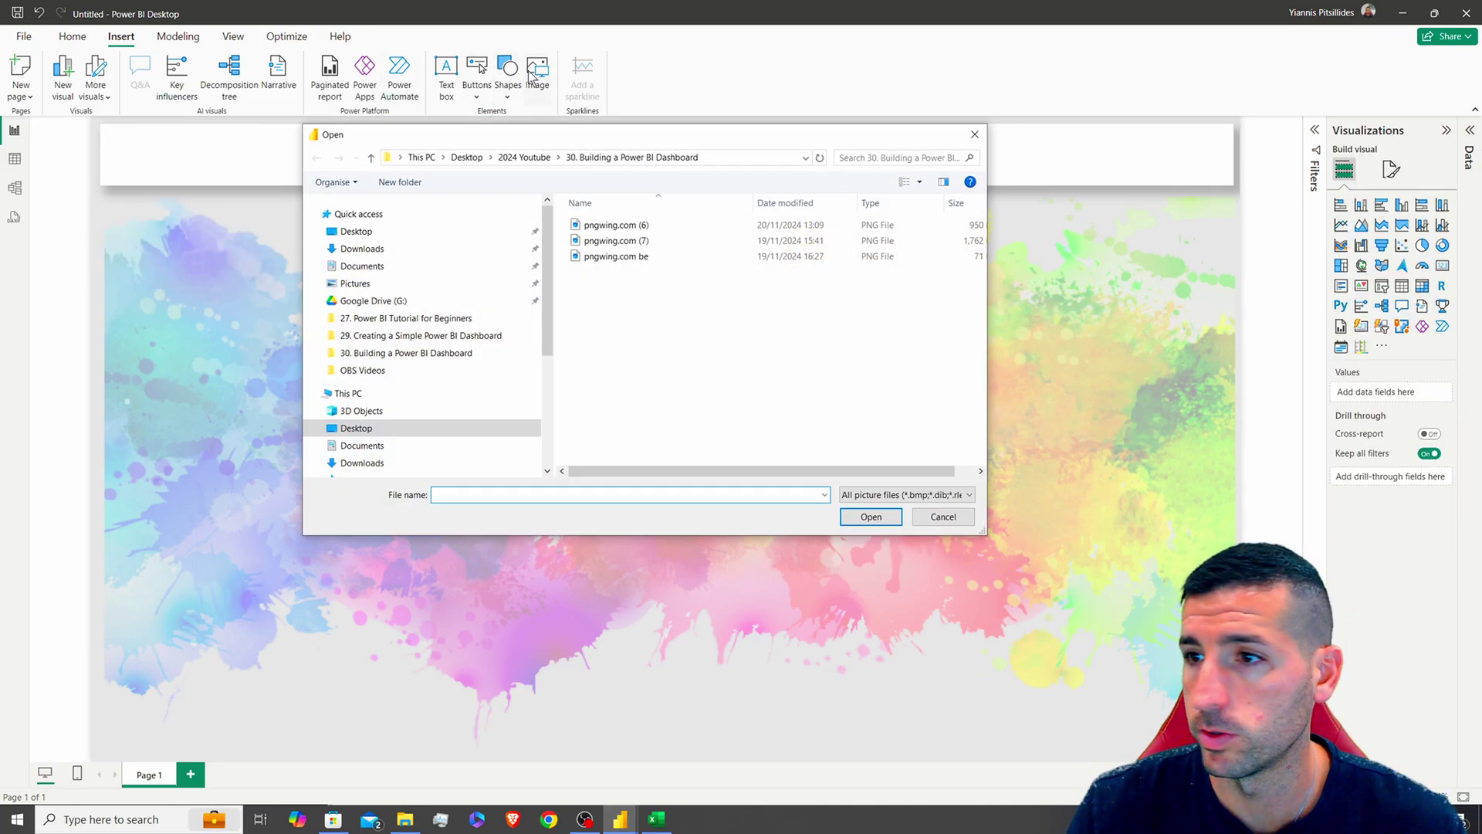
click(646, 244)
click(654, 258)
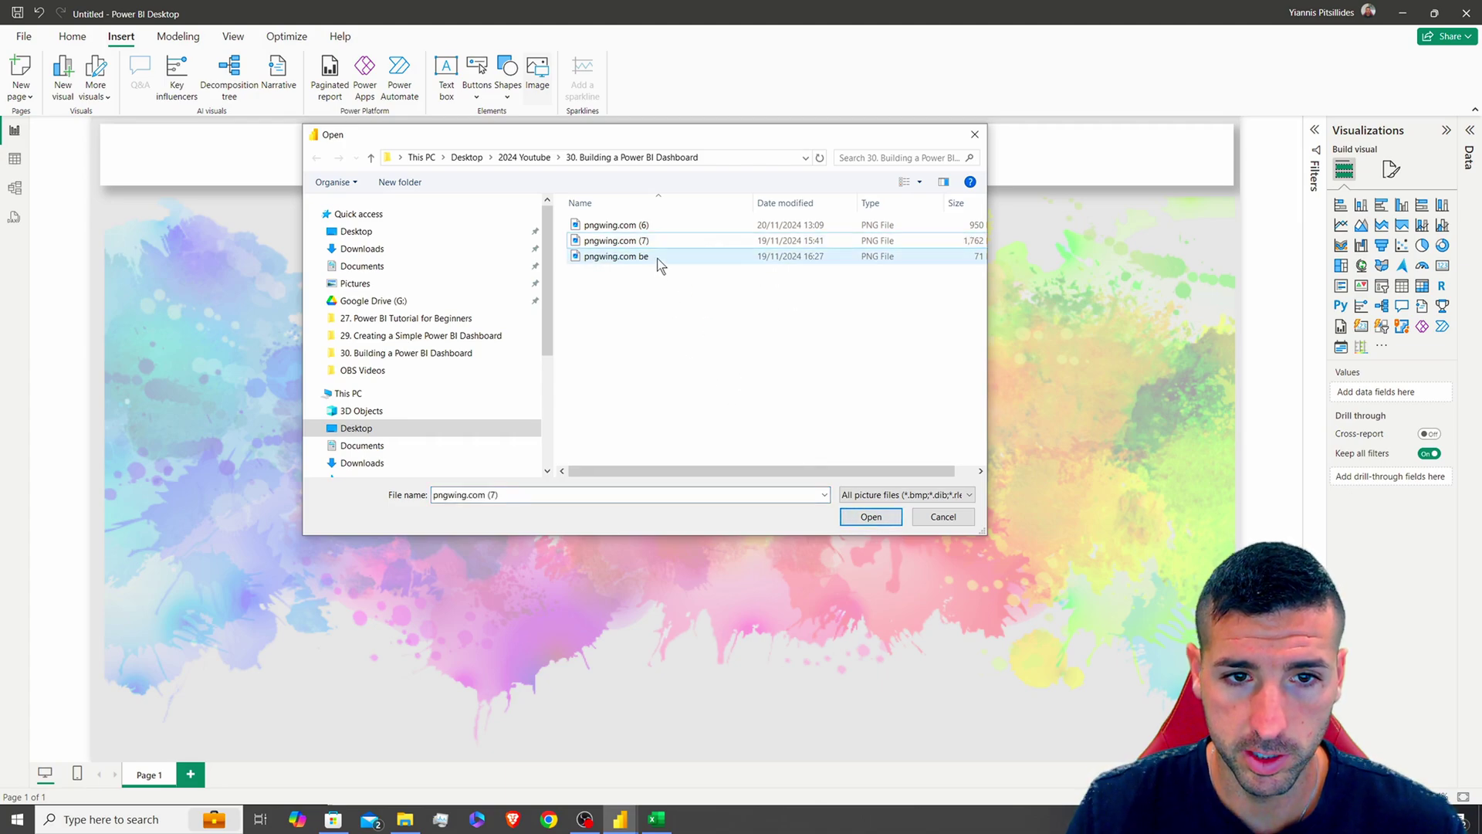
click(871, 516)
drag(185, 209, 1151, 183)
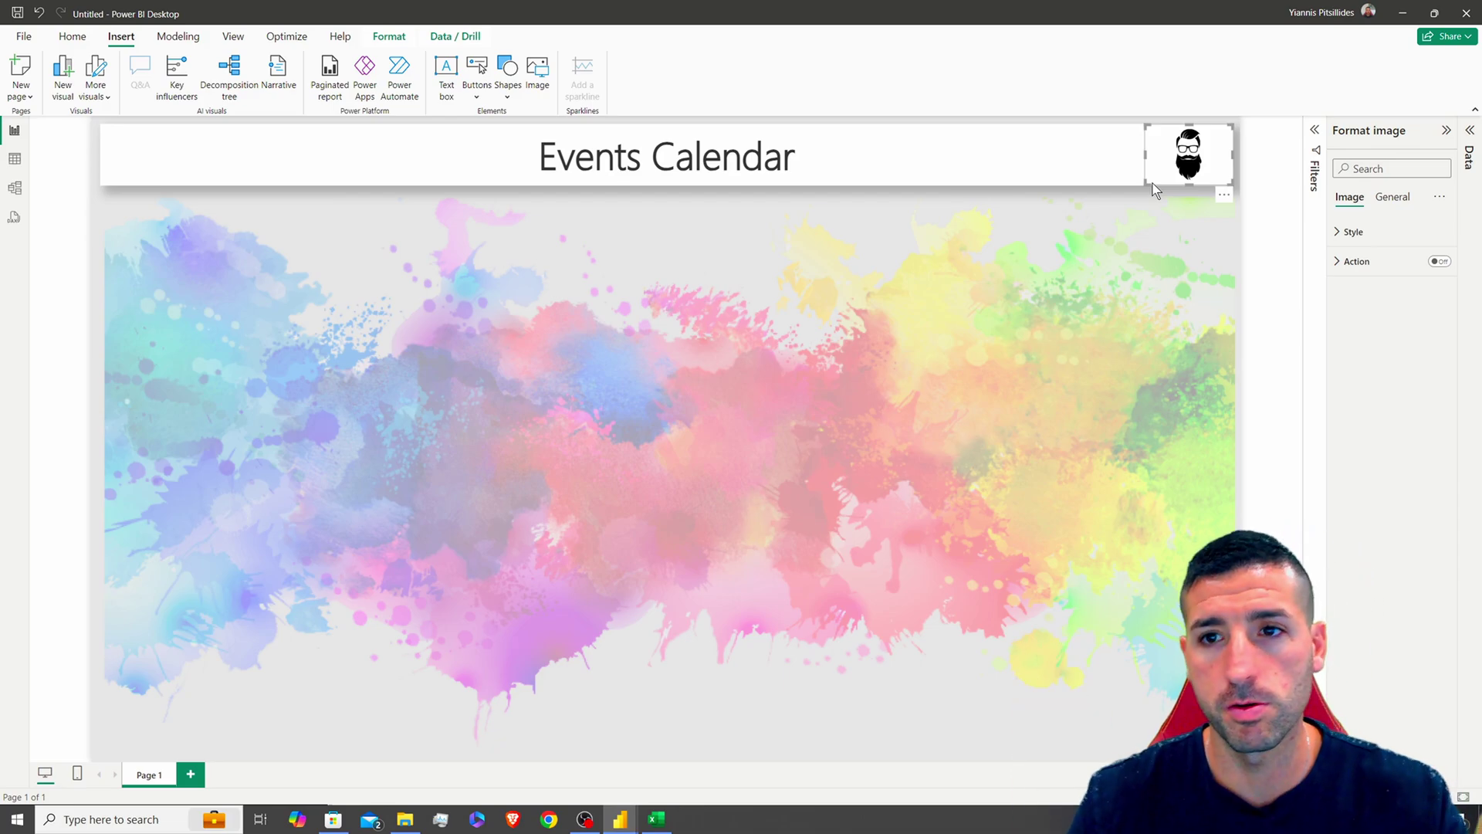
Insert the image pngwing.com (6) and shrink it to fit inside the left end of the header
click(538, 71)
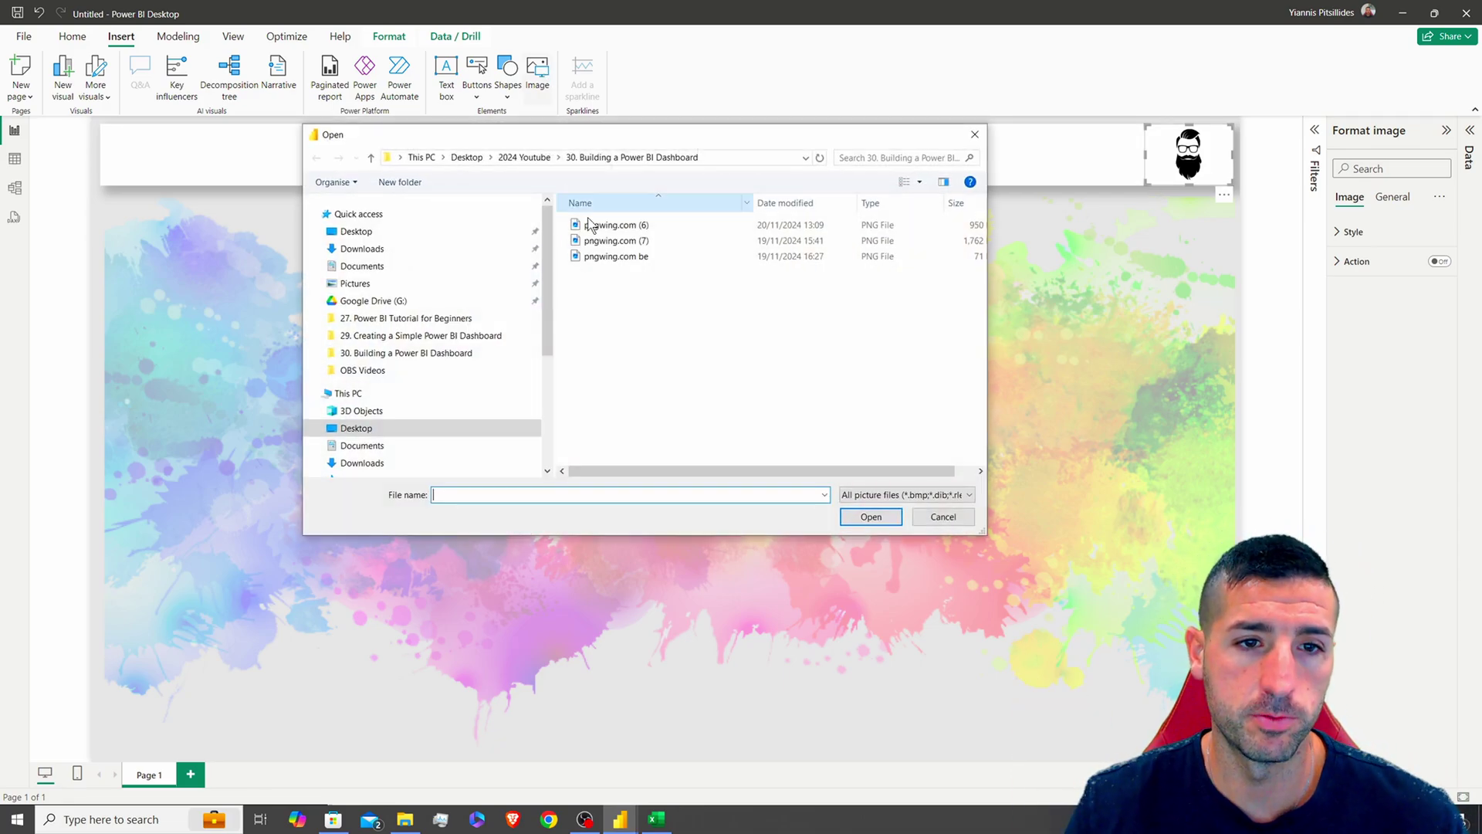
click(614, 225)
click(870, 516)
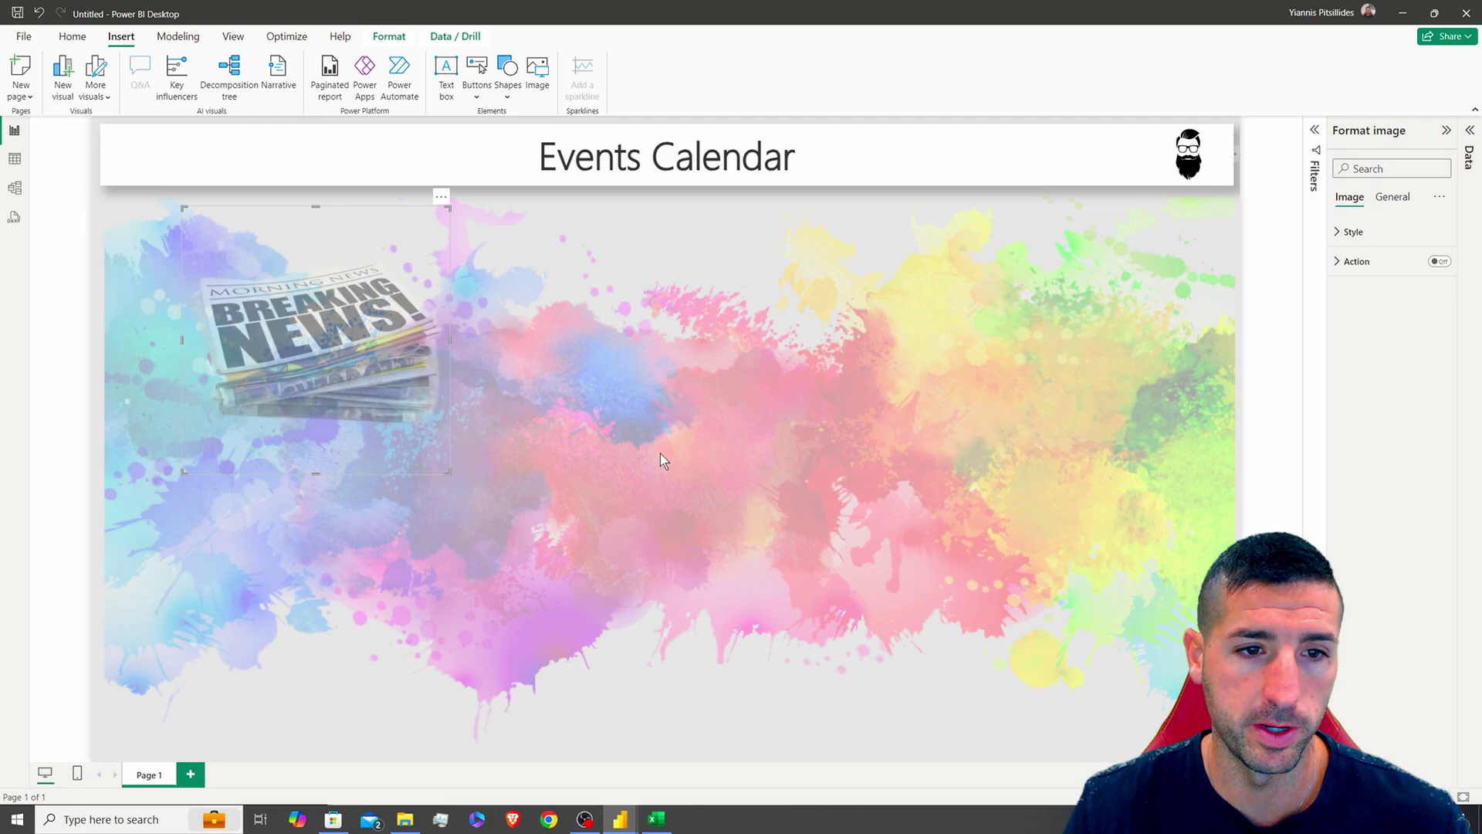
drag(317, 362, 234, 280)
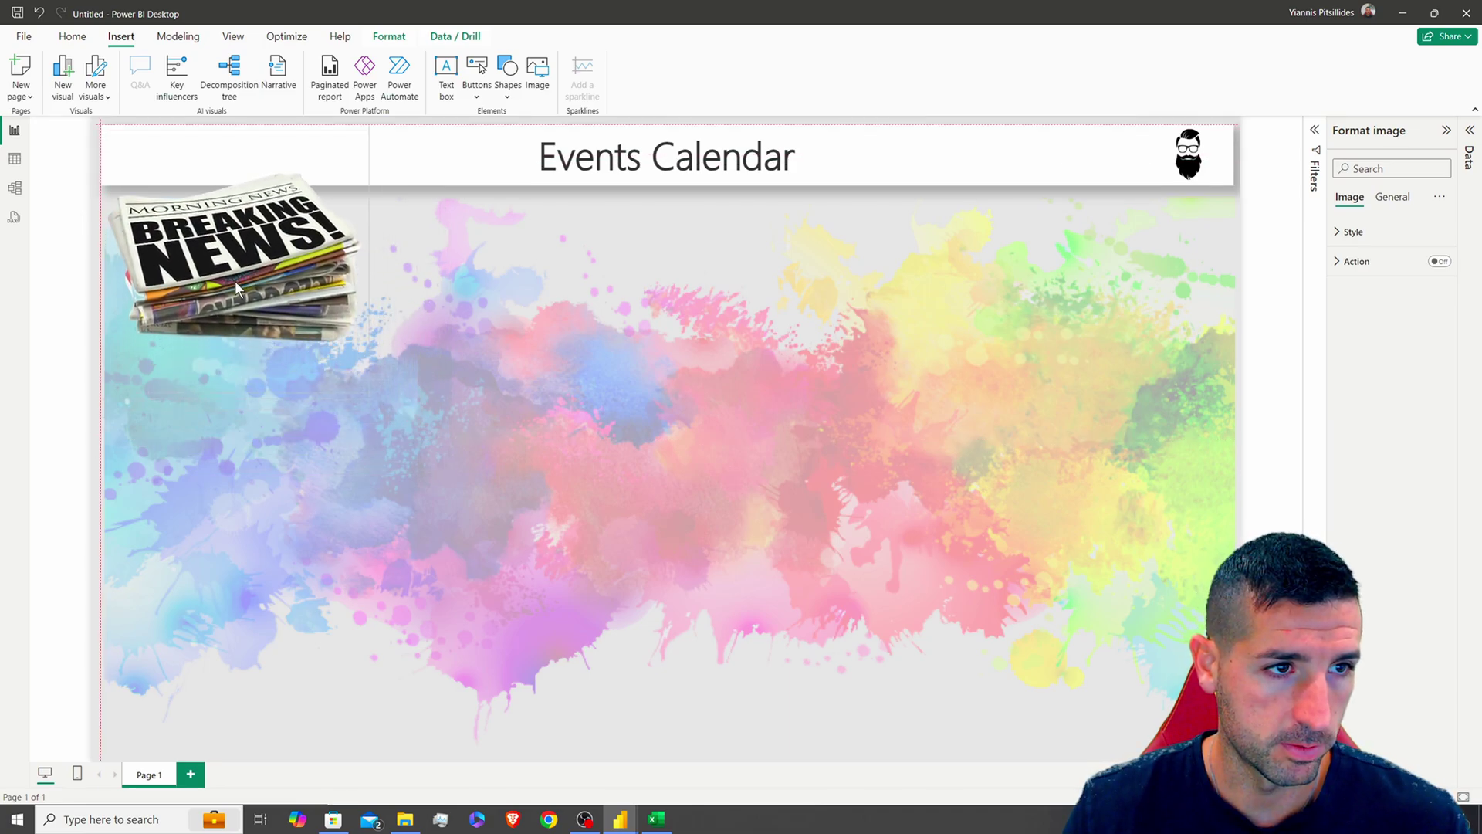
drag(367, 391, 216, 184)
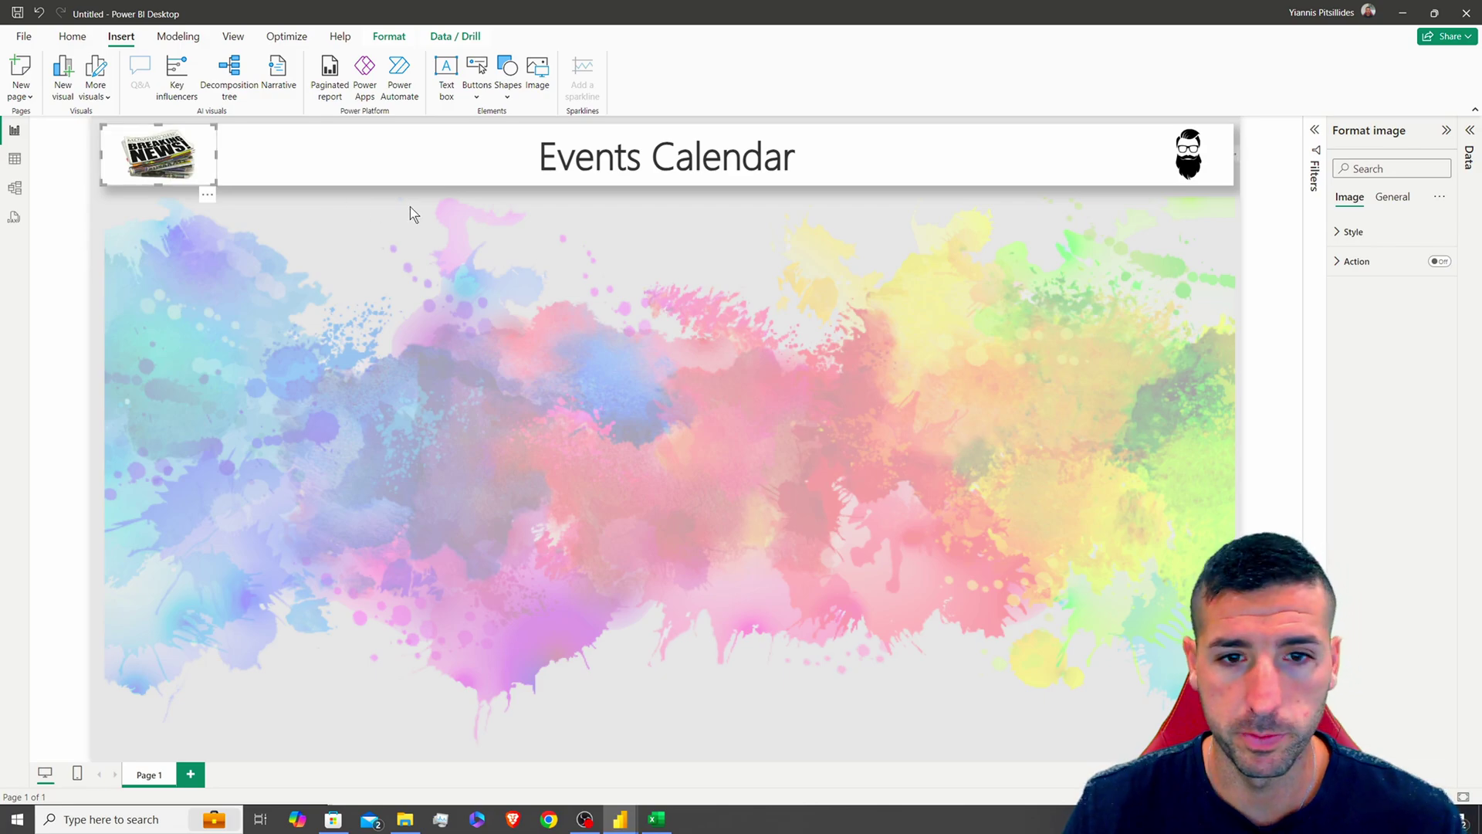
click(1240, 209)
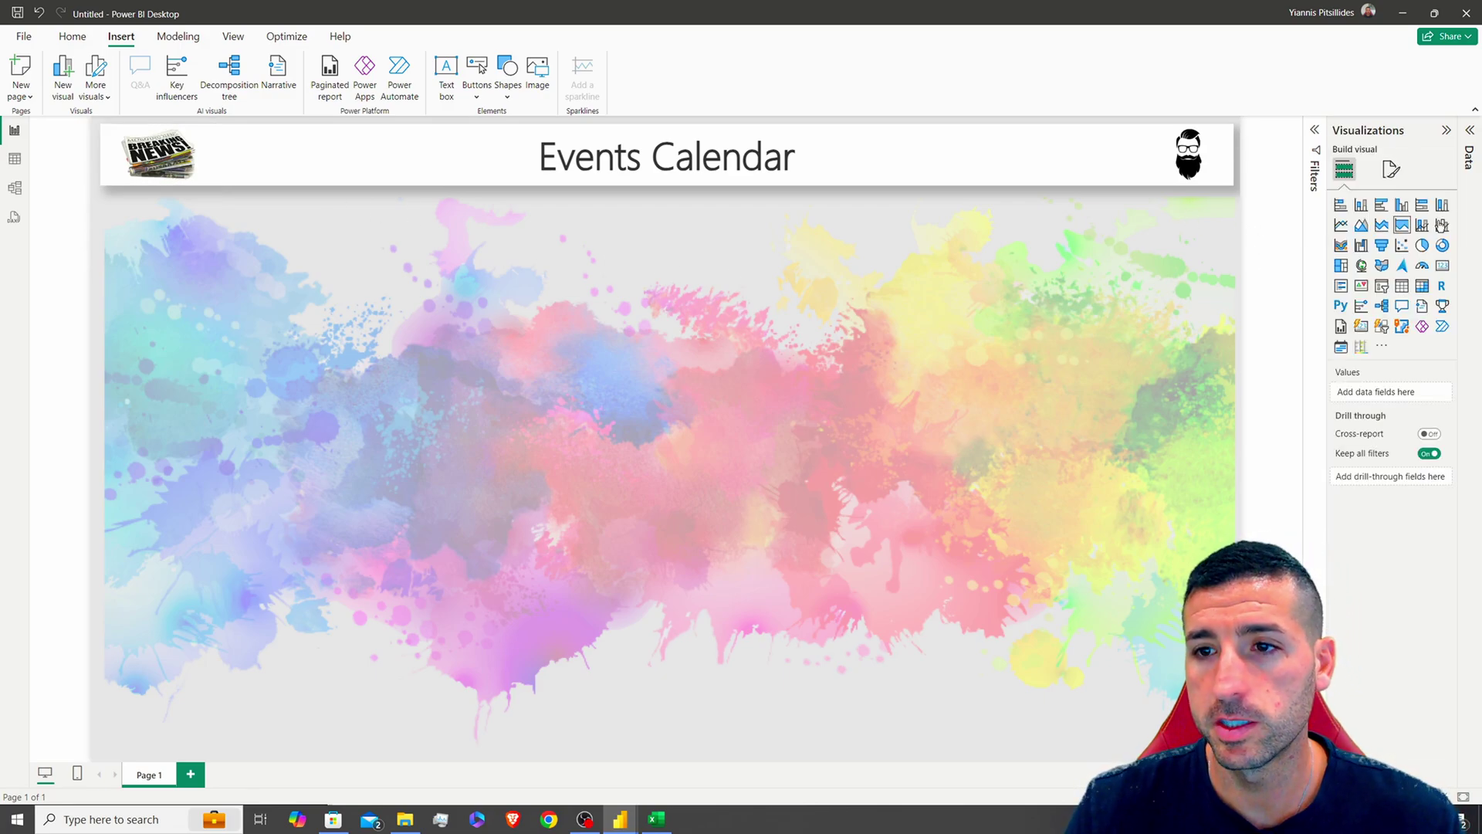
key(alt+Tab)
double_click(450, 9)
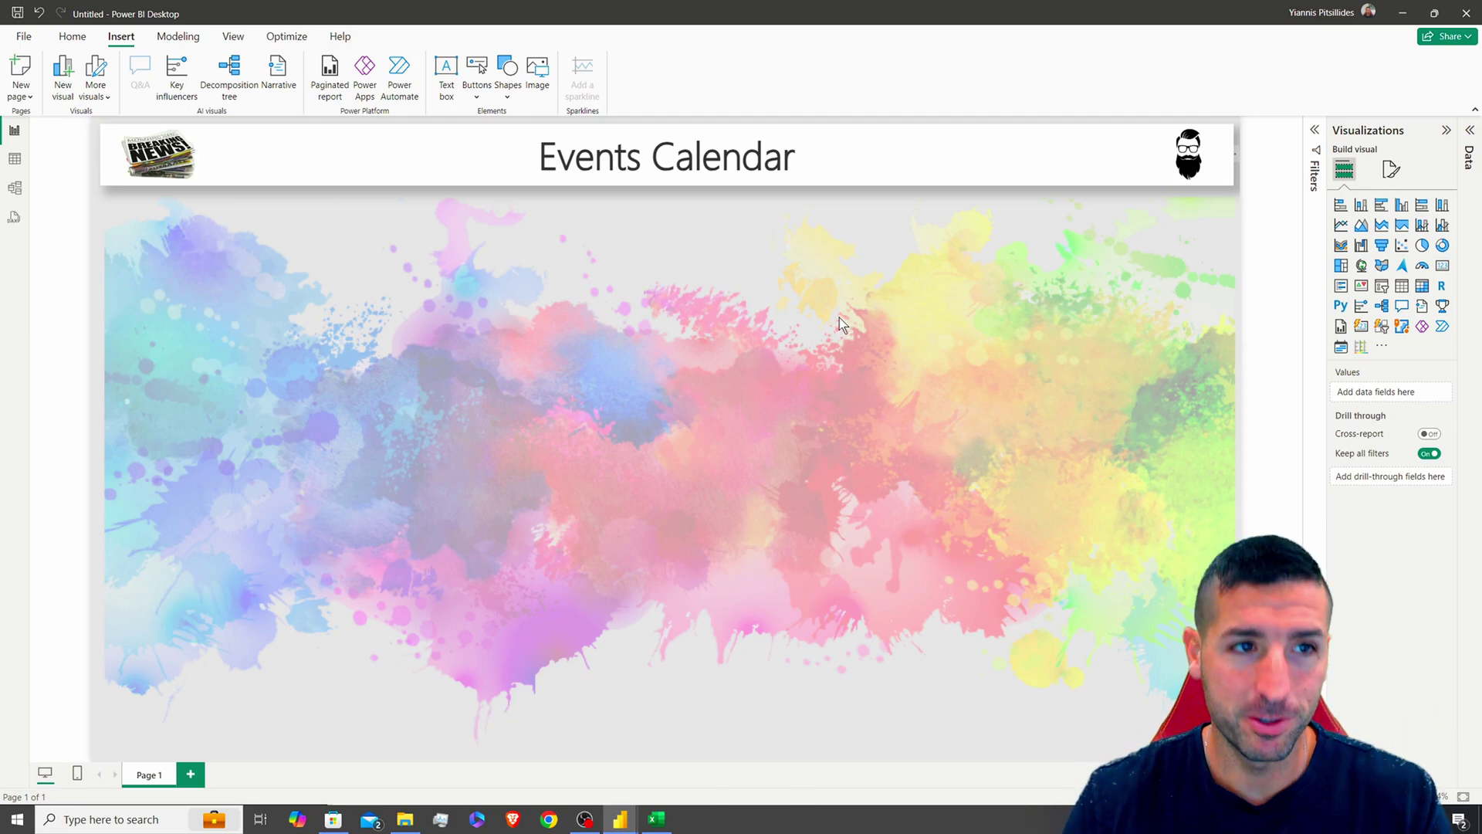
Load Sheet1 from the Excel workbook Event_Data in the folder "31. Creating a Map in Power BI"
click(72, 37)
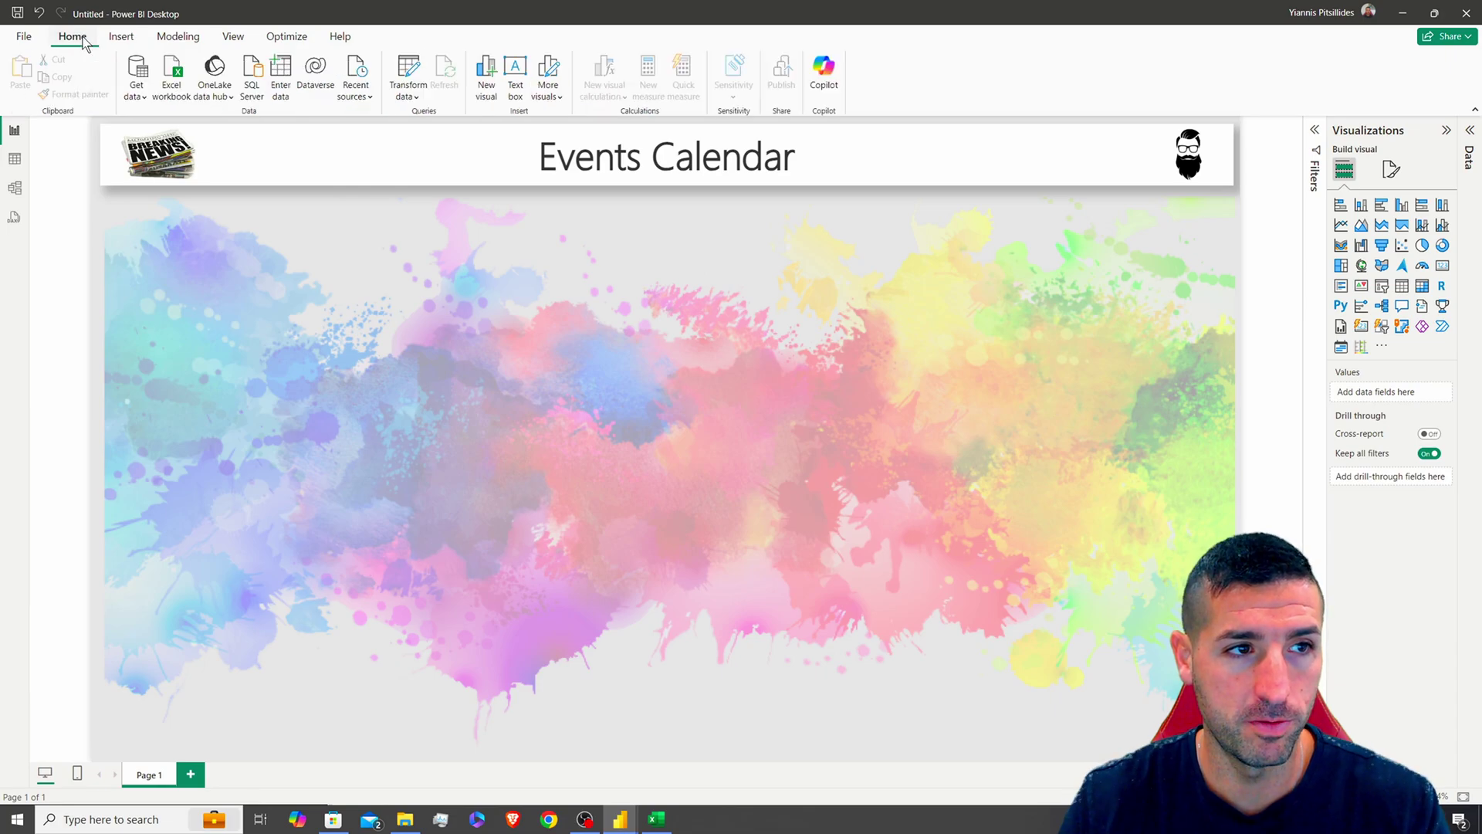
click(173, 81)
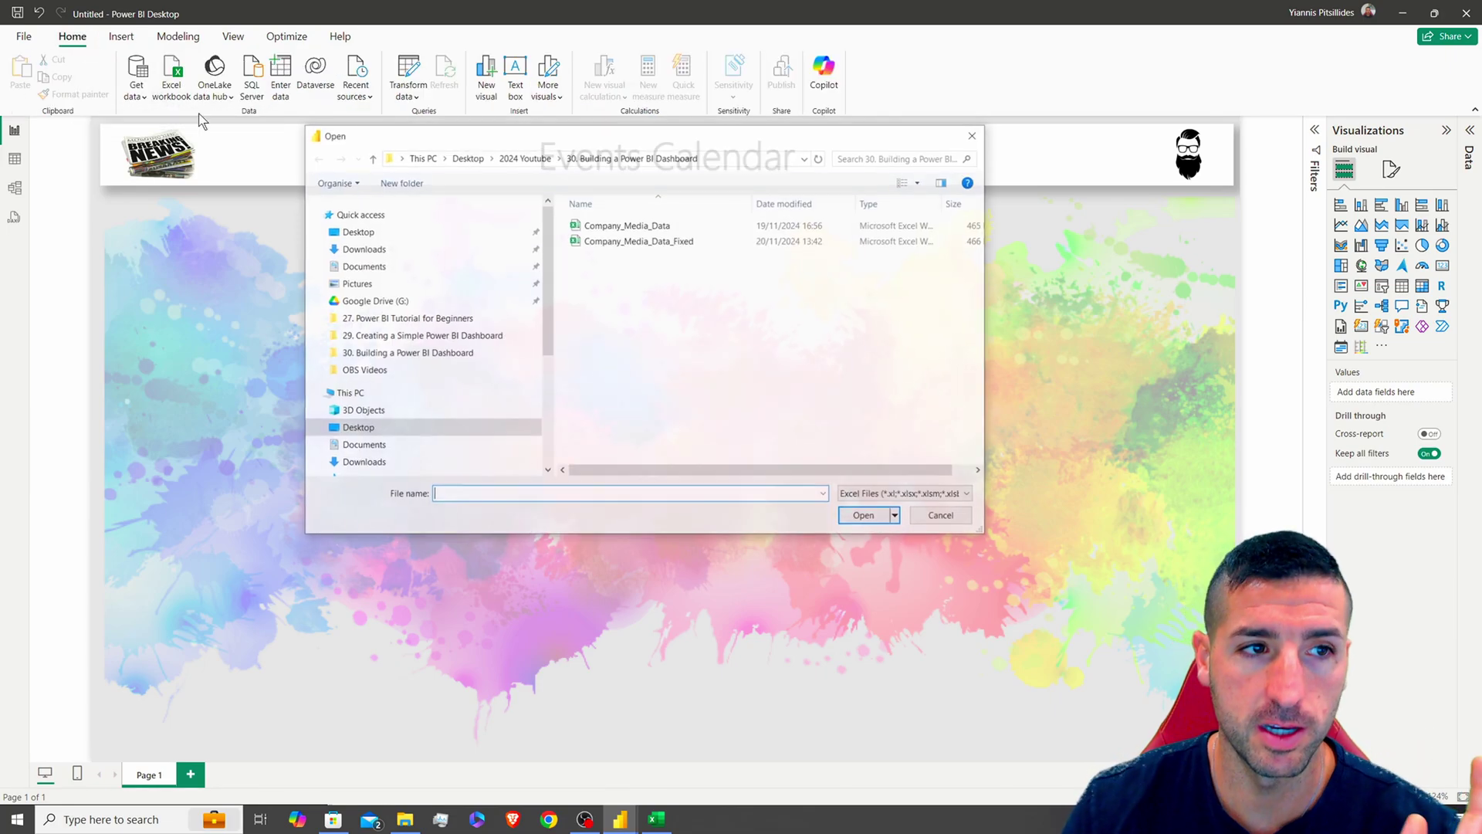
click(525, 157)
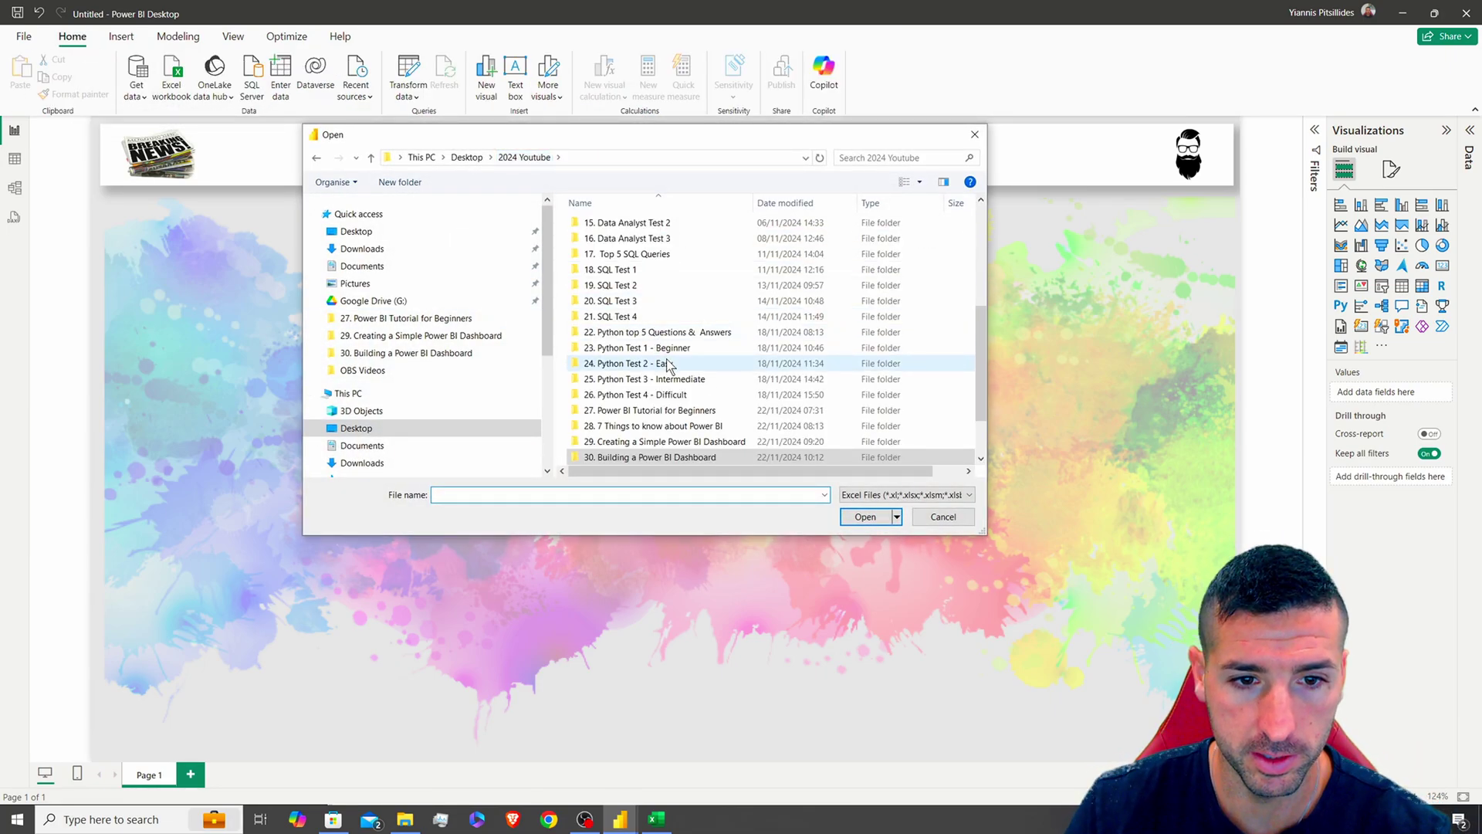
double_click(678, 425)
click(632, 226)
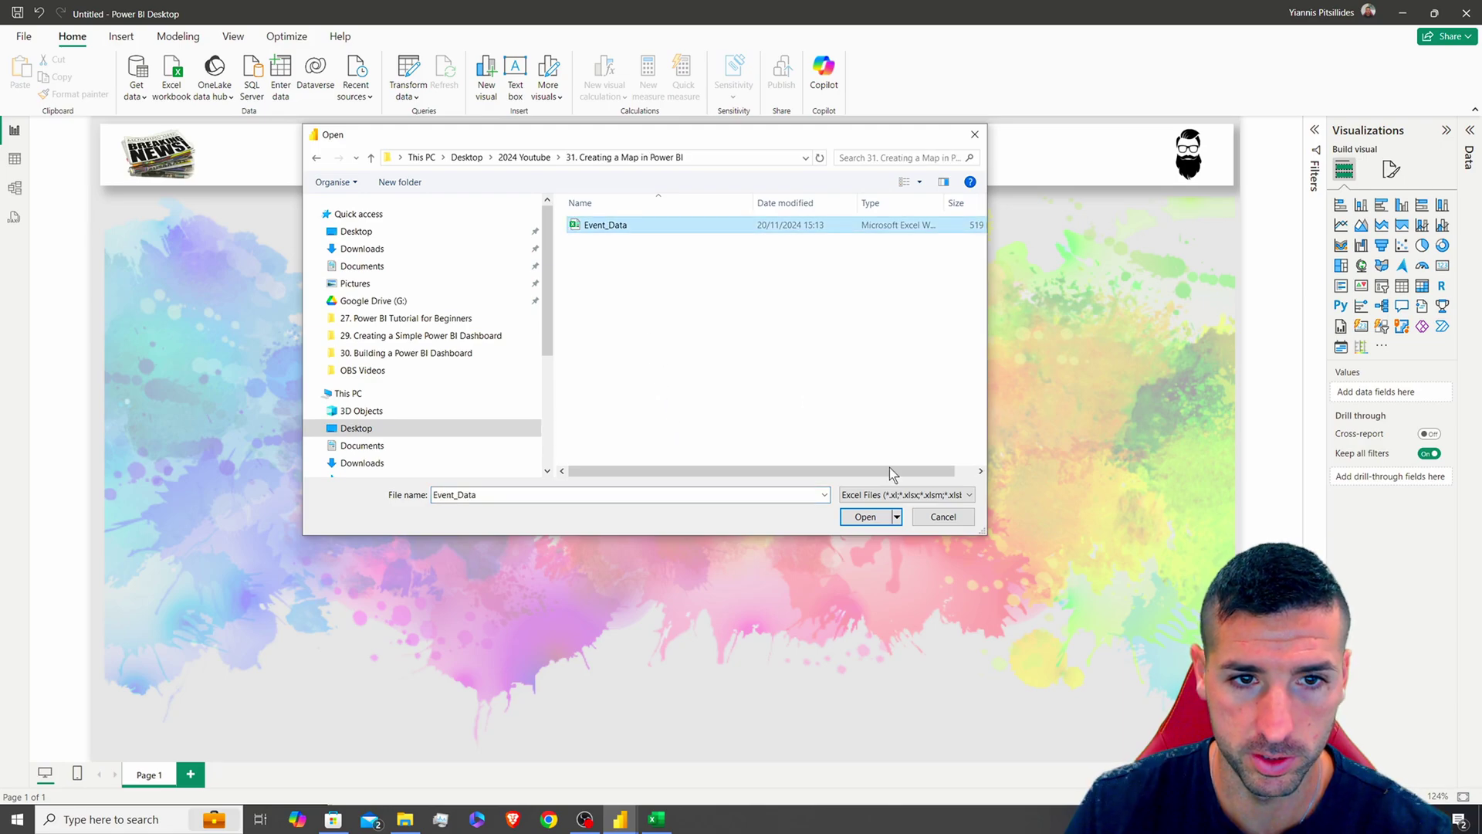
click(886, 521)
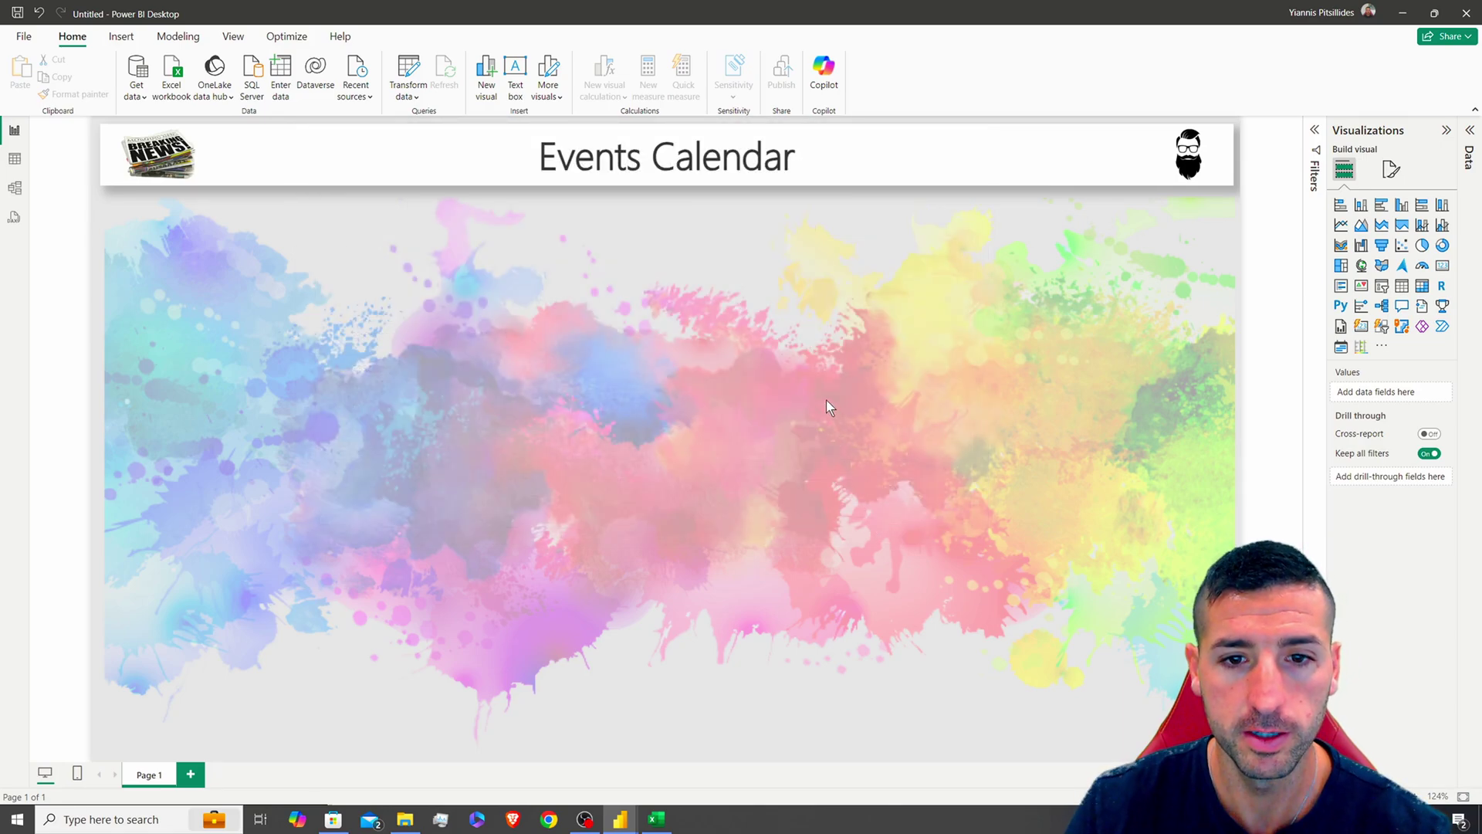
click(467, 269)
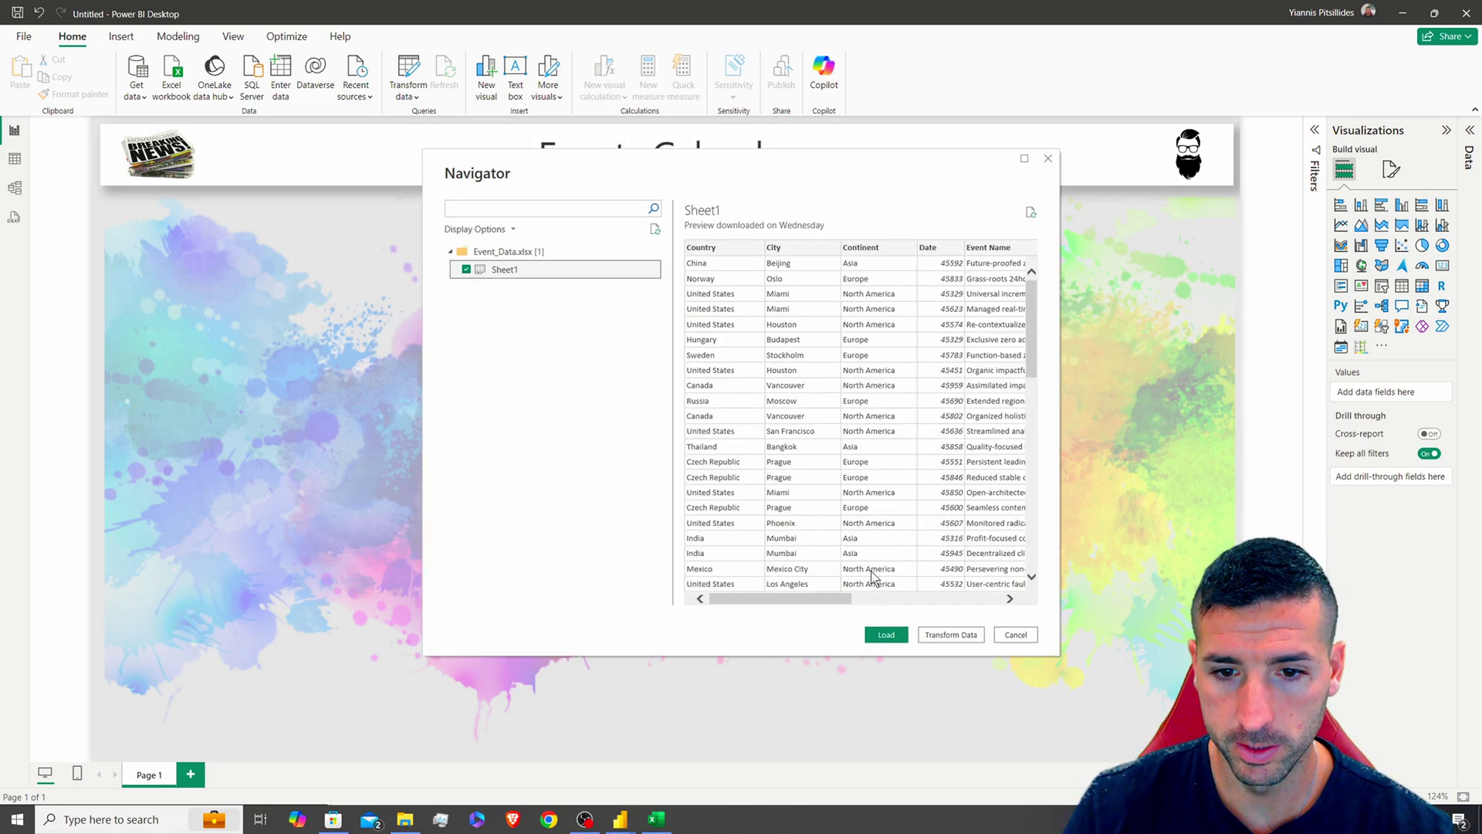
drag(837, 599, 988, 599)
click(886, 634)
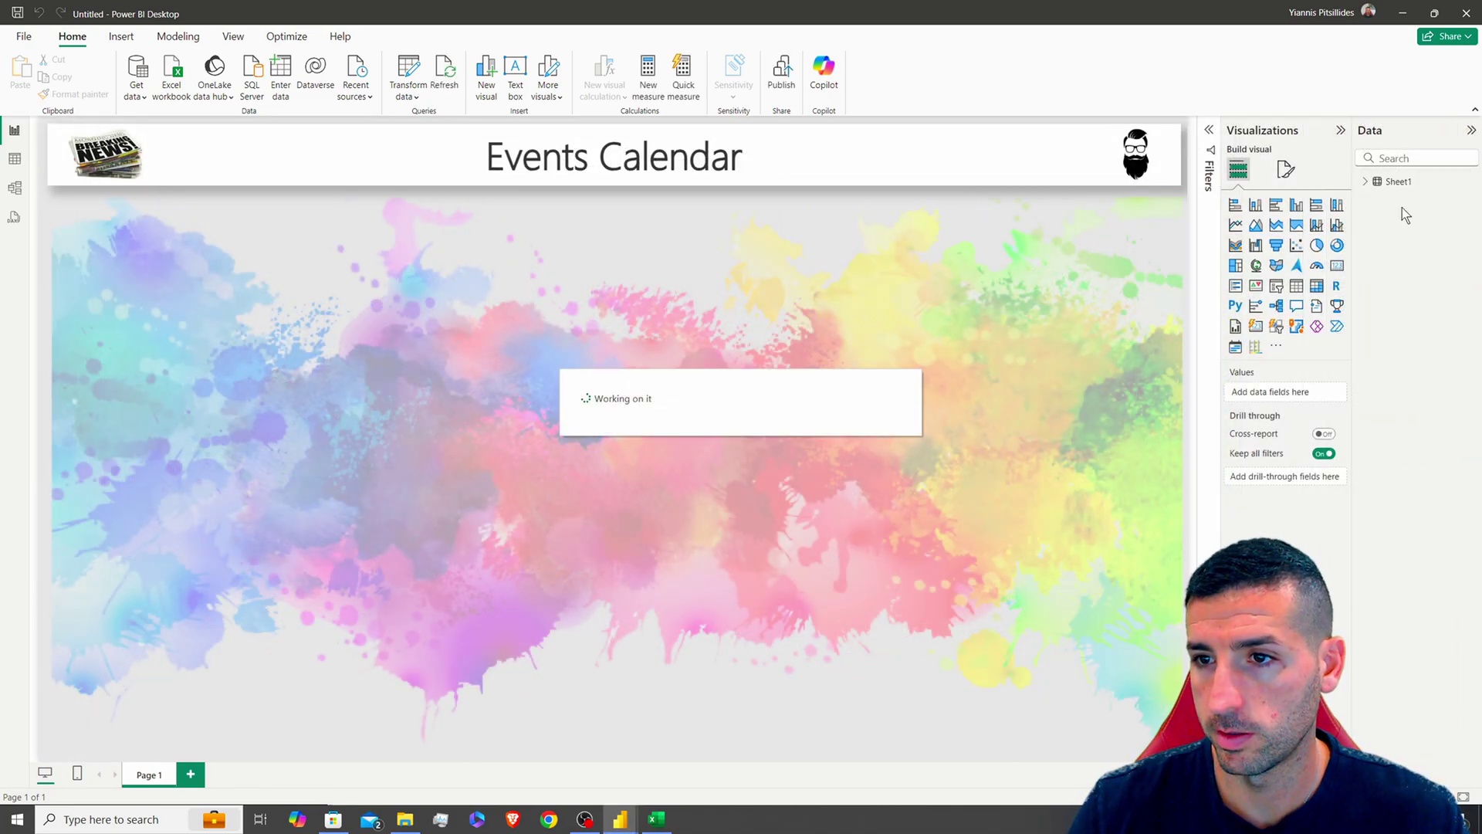
Rename the Sheet1 table as Events_data
double_click(1400, 180)
text(Eve)
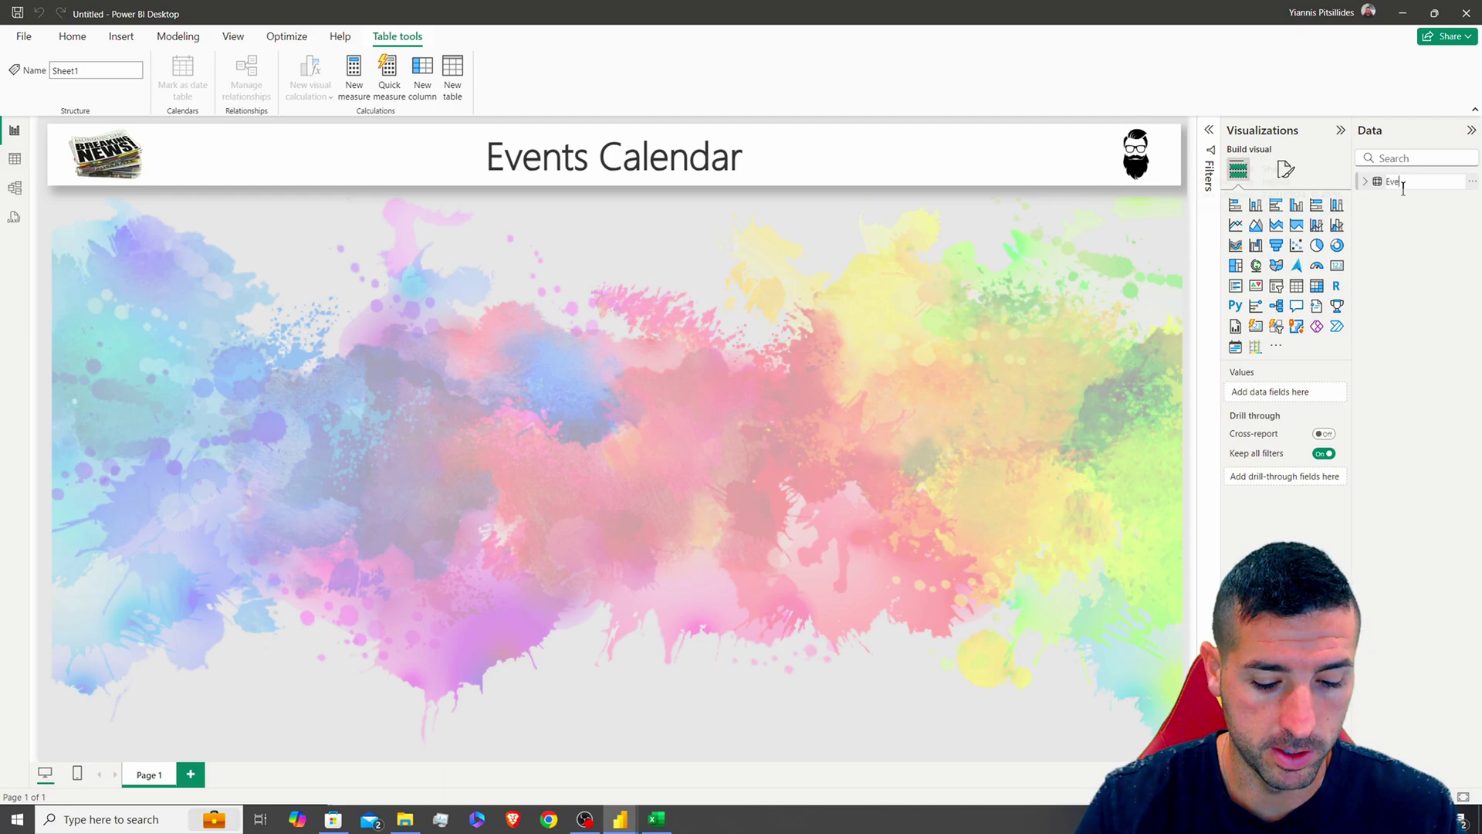
text(nts_data)
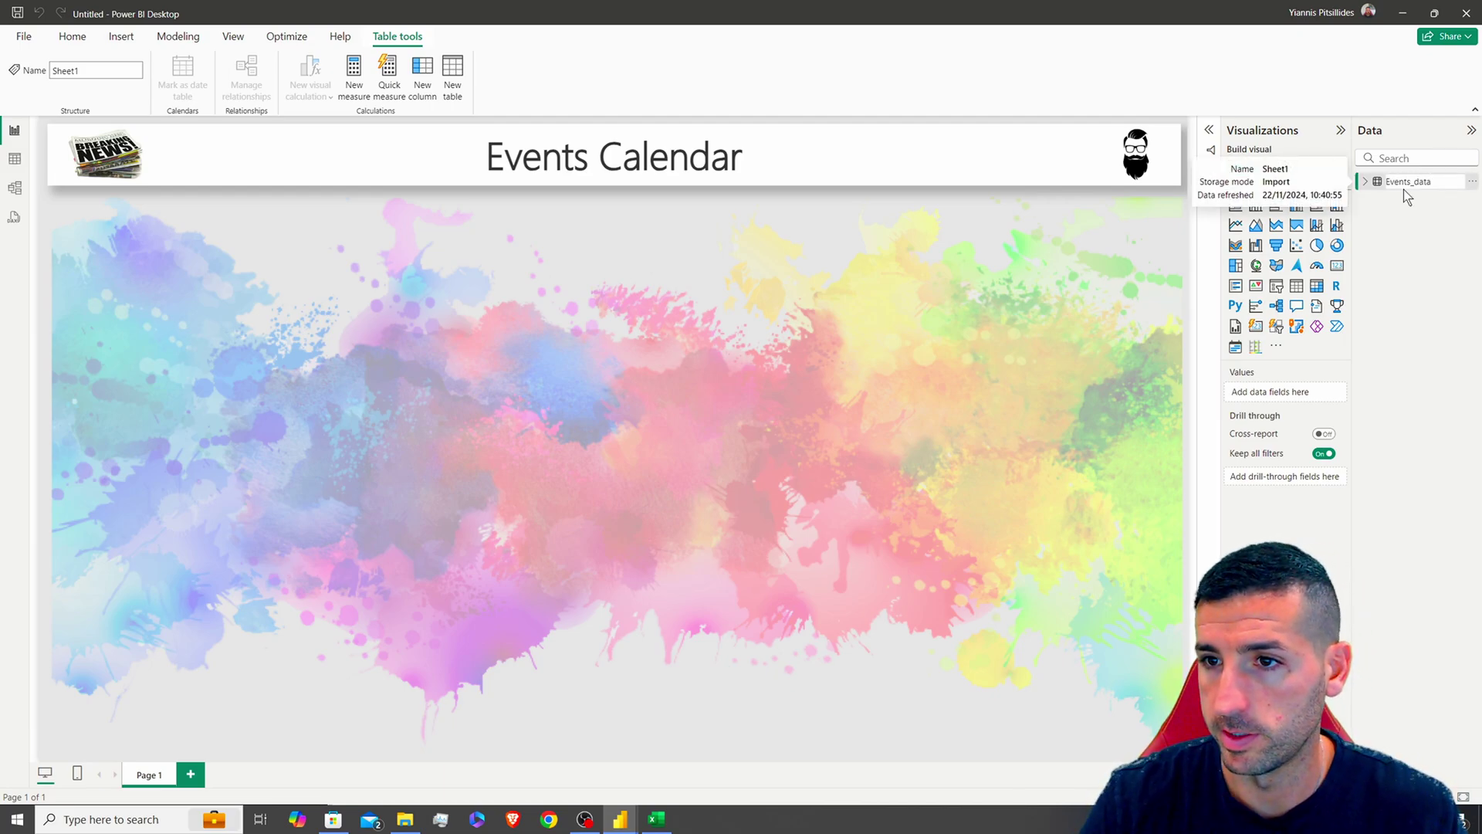
key(Return)
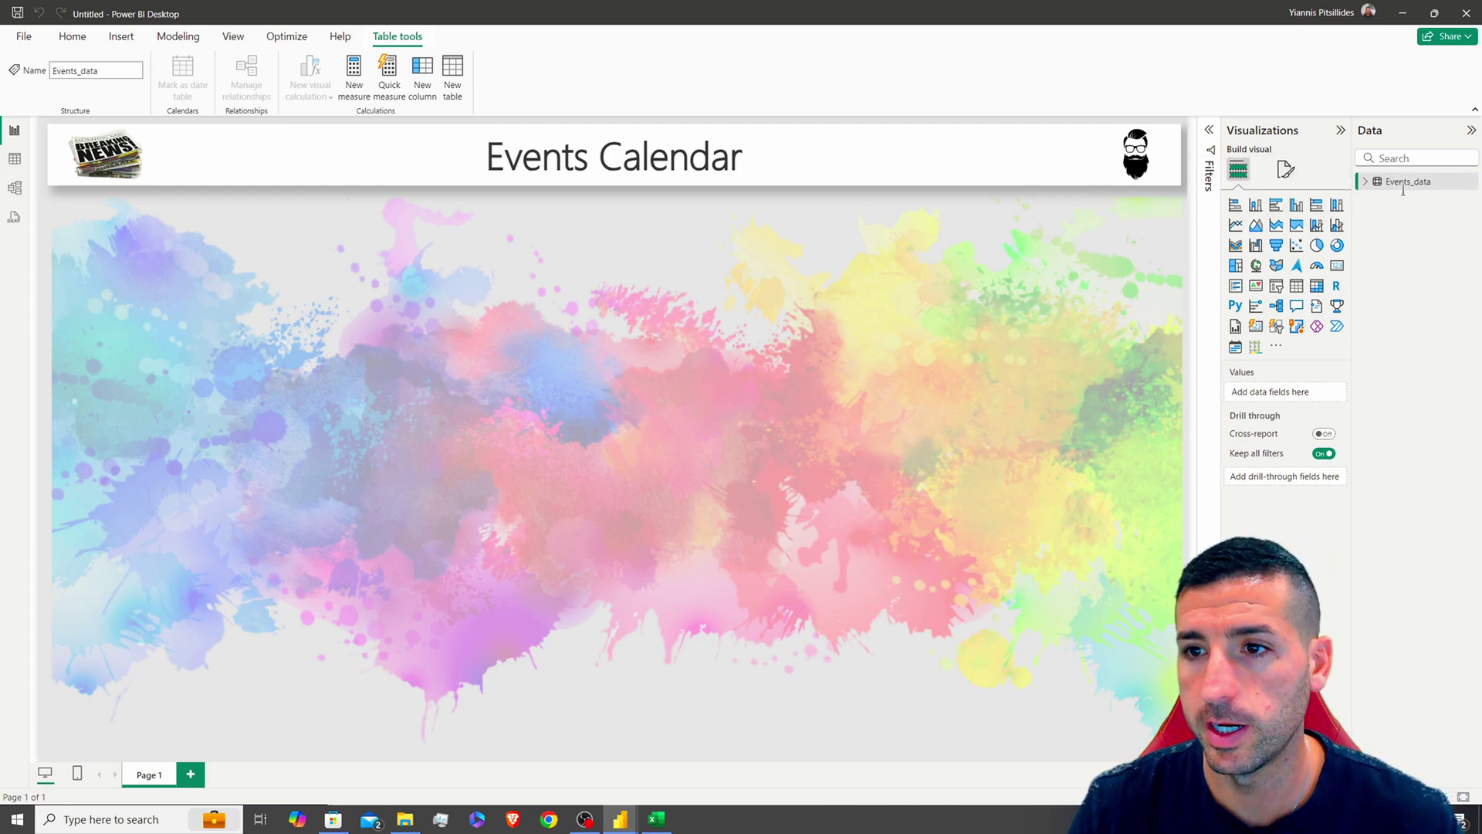
Add a slicer to the page using the Date field from Events_data
click(1365, 181)
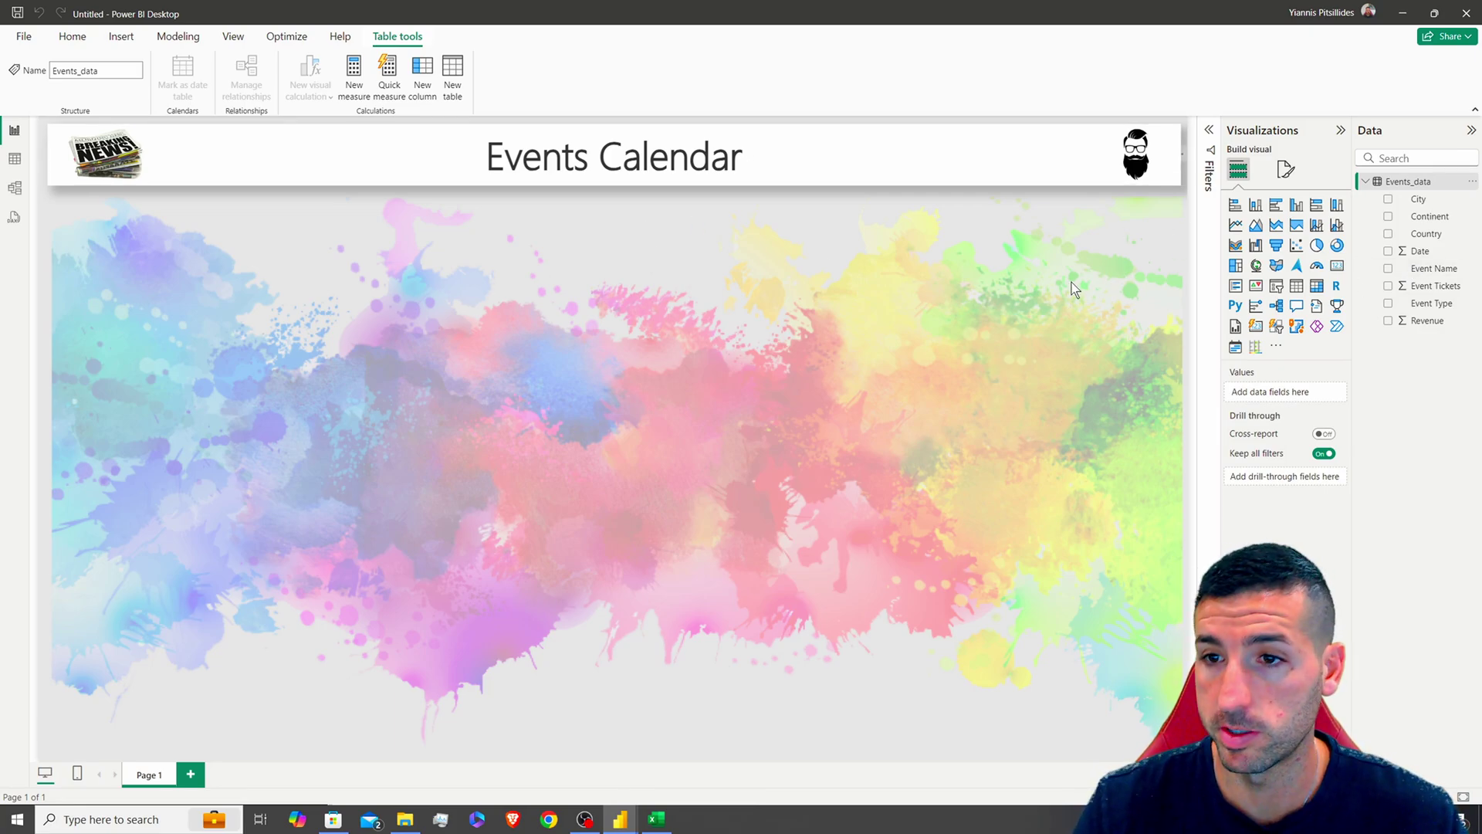
click(1277, 290)
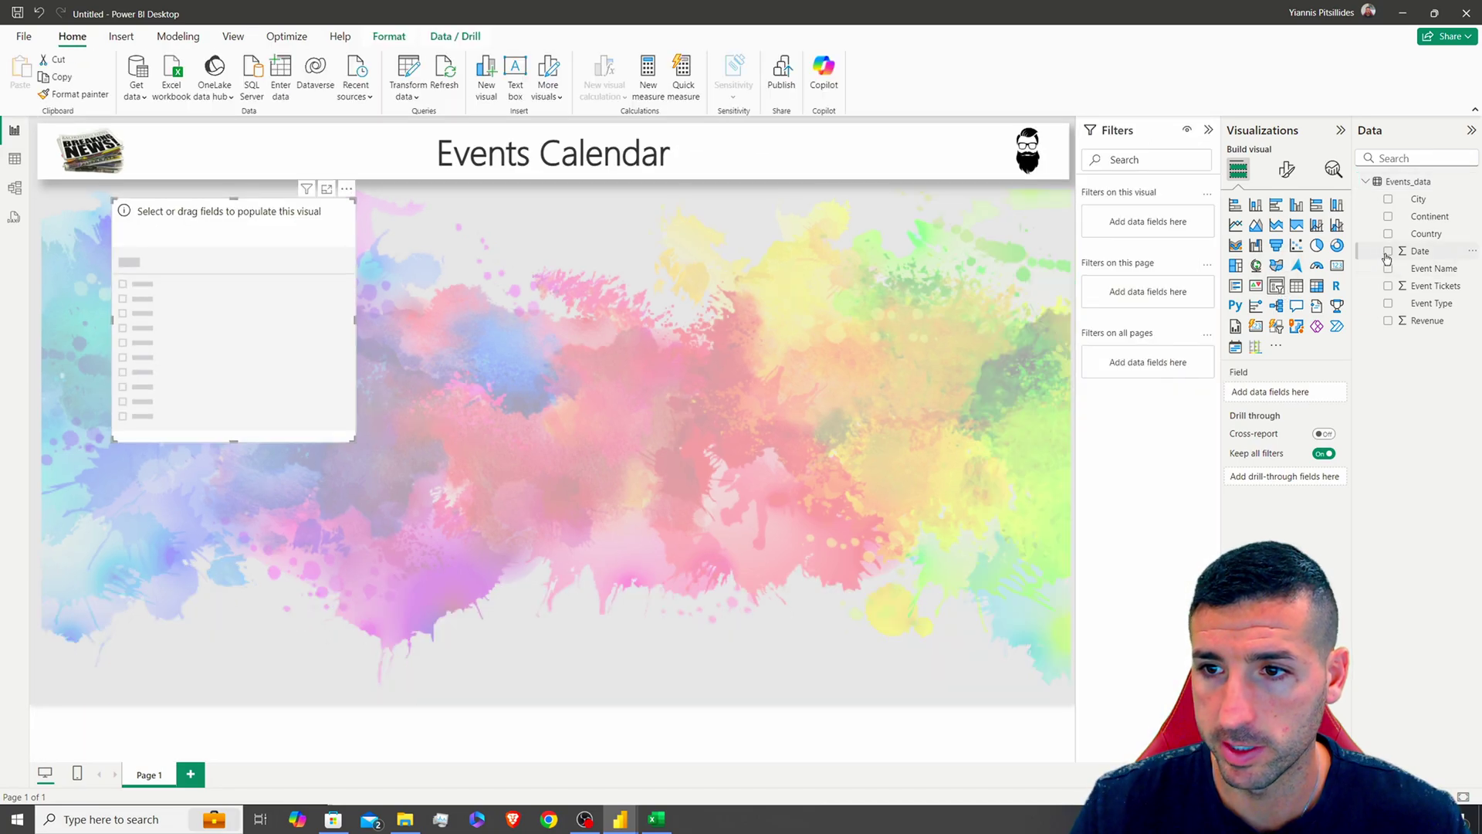
click(1387, 254)
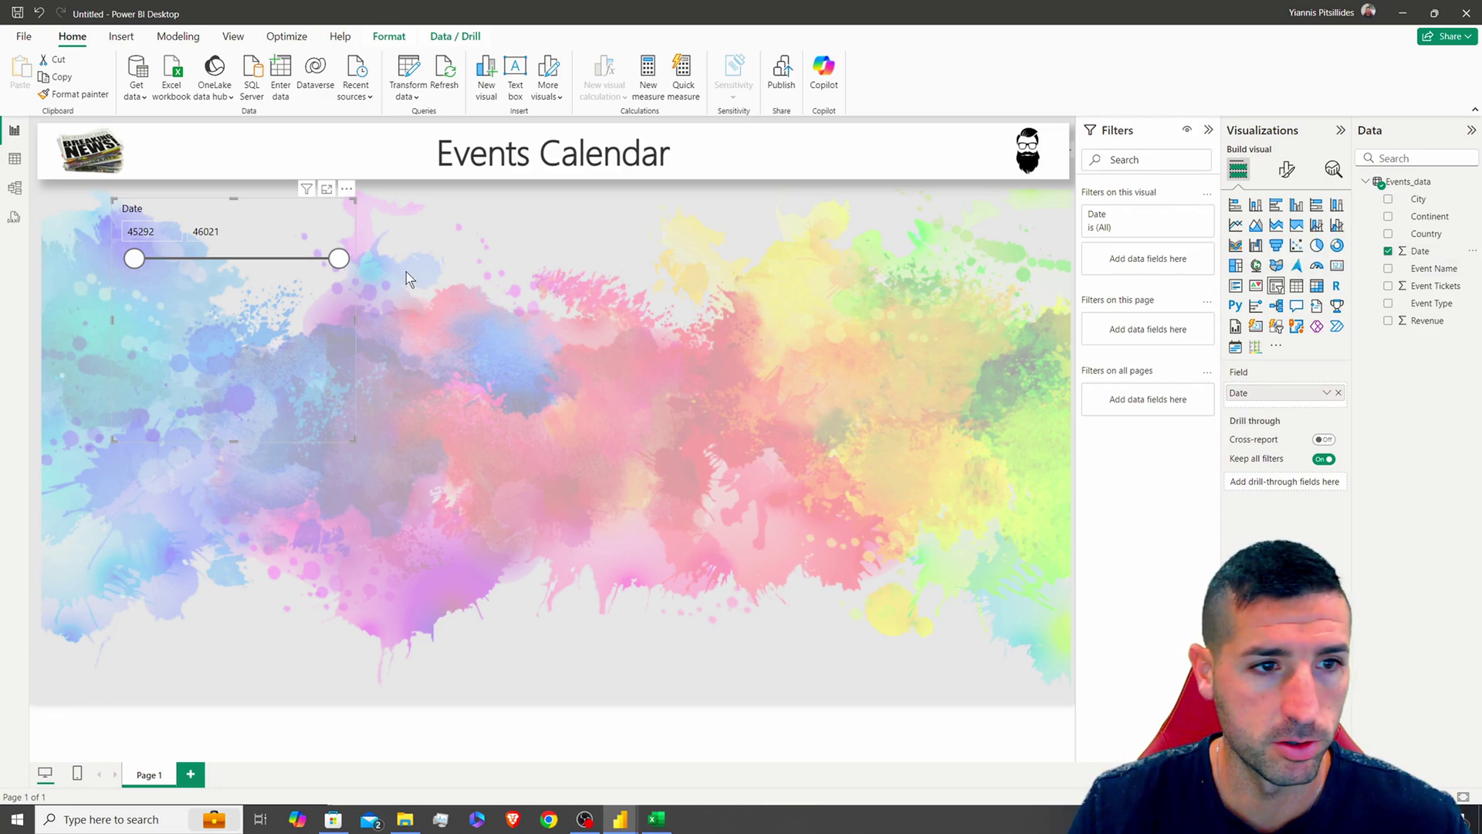
Change the Date column's data type to Date in the Events_data query, replacing the current conversion, and apply the change
right_click(1413, 182)
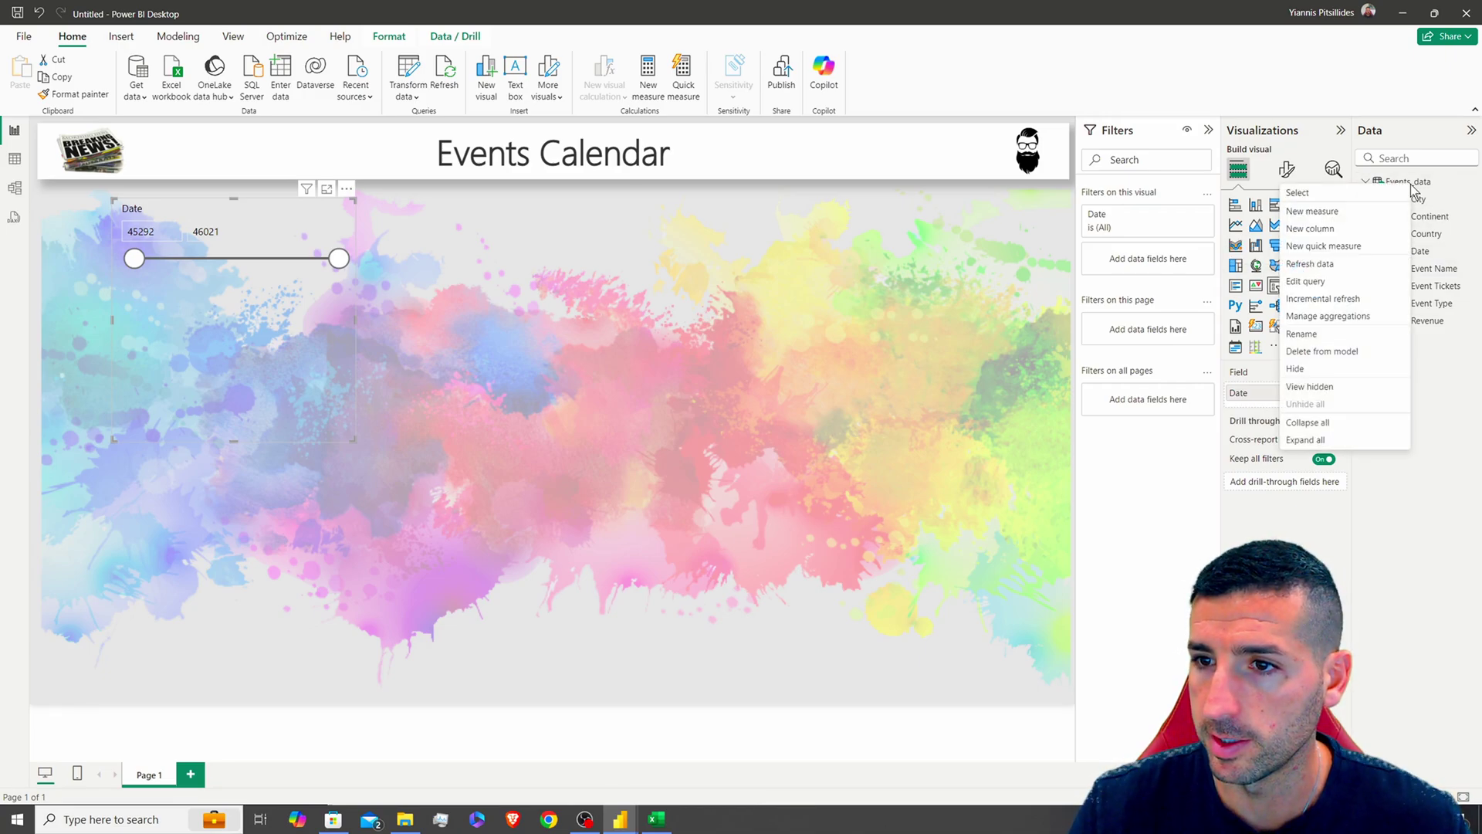
click(1306, 281)
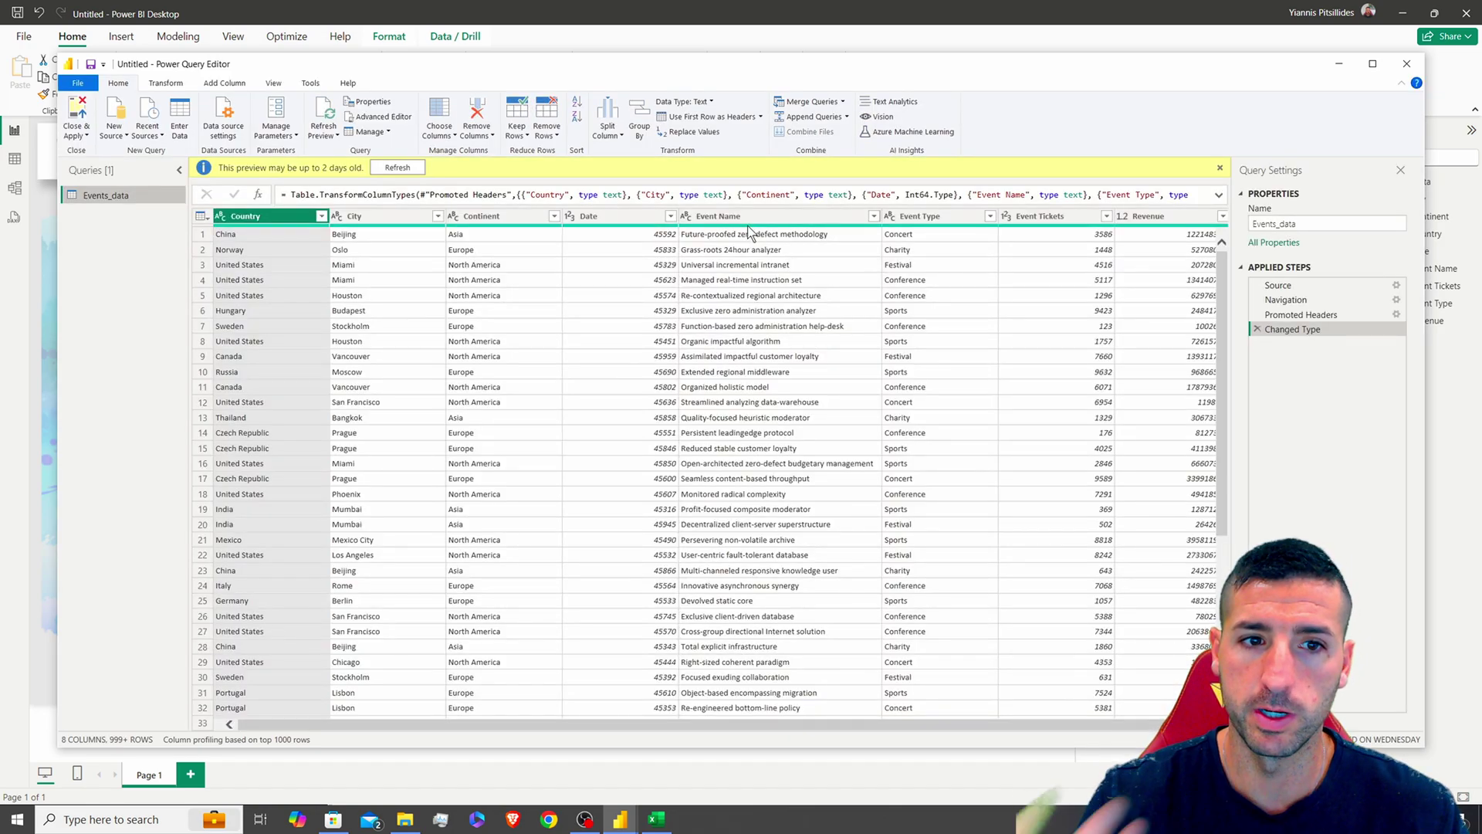
click(626, 217)
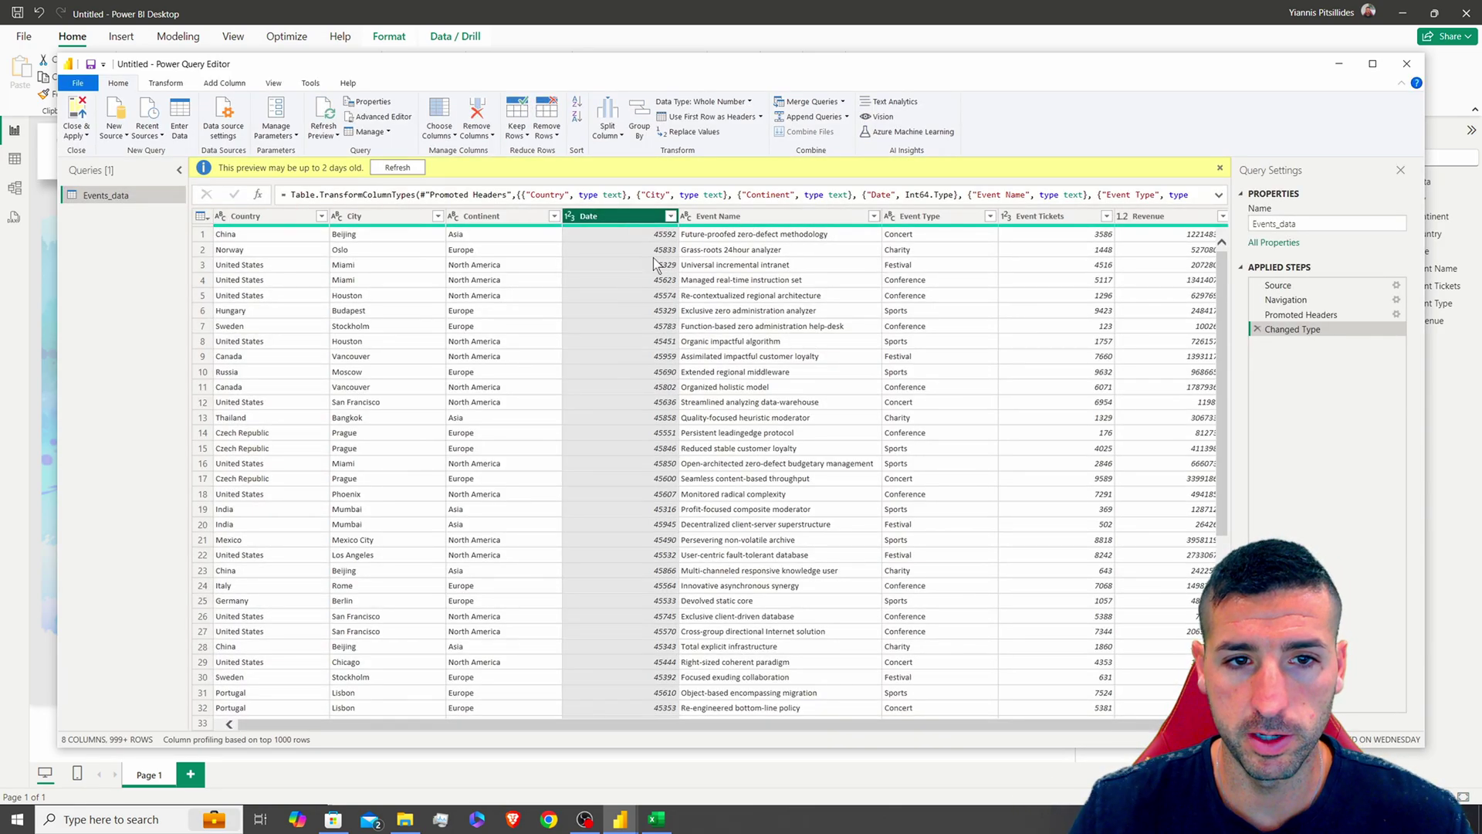
click(747, 103)
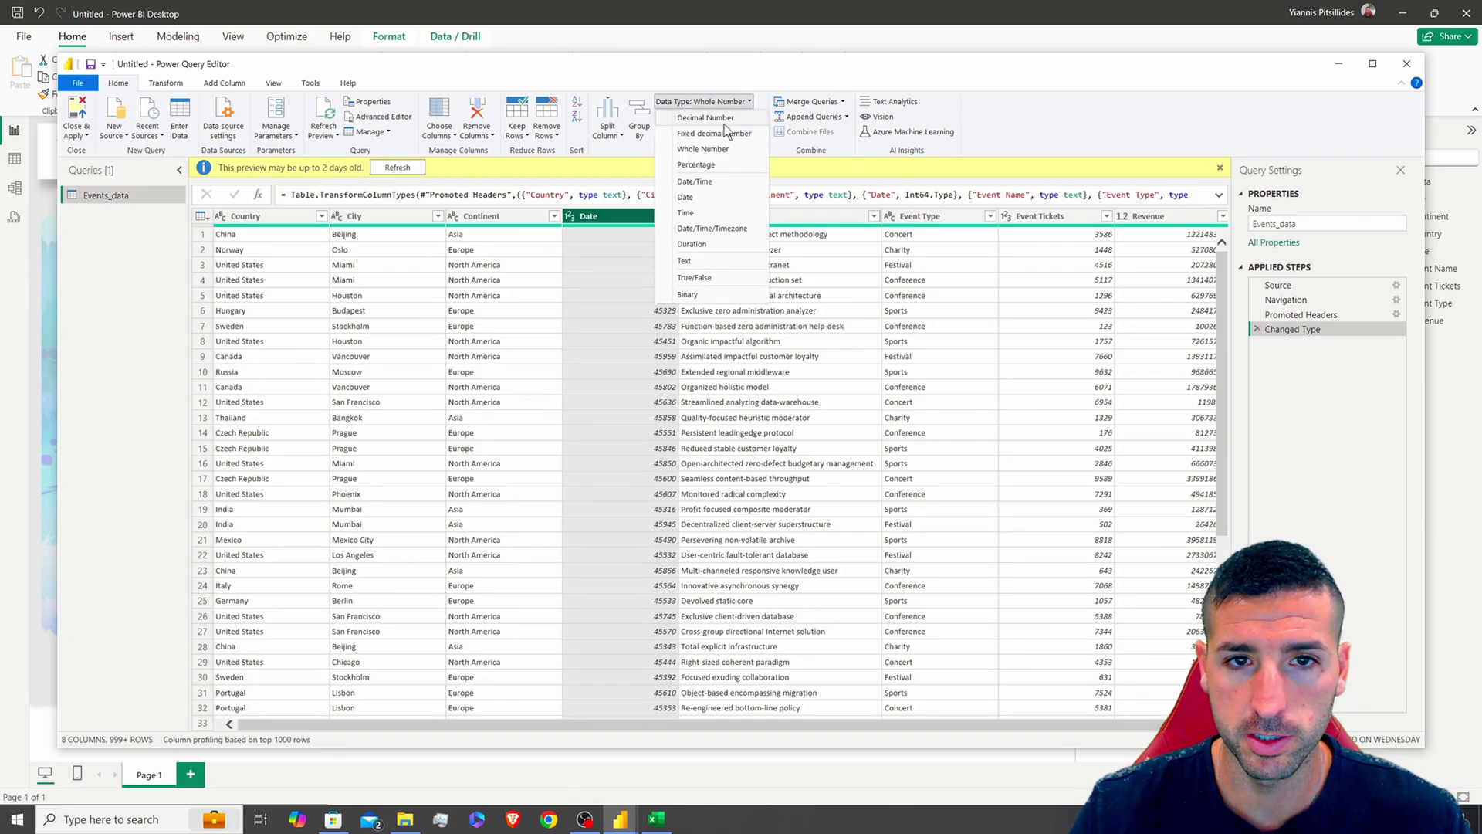
click(745, 197)
click(763, 440)
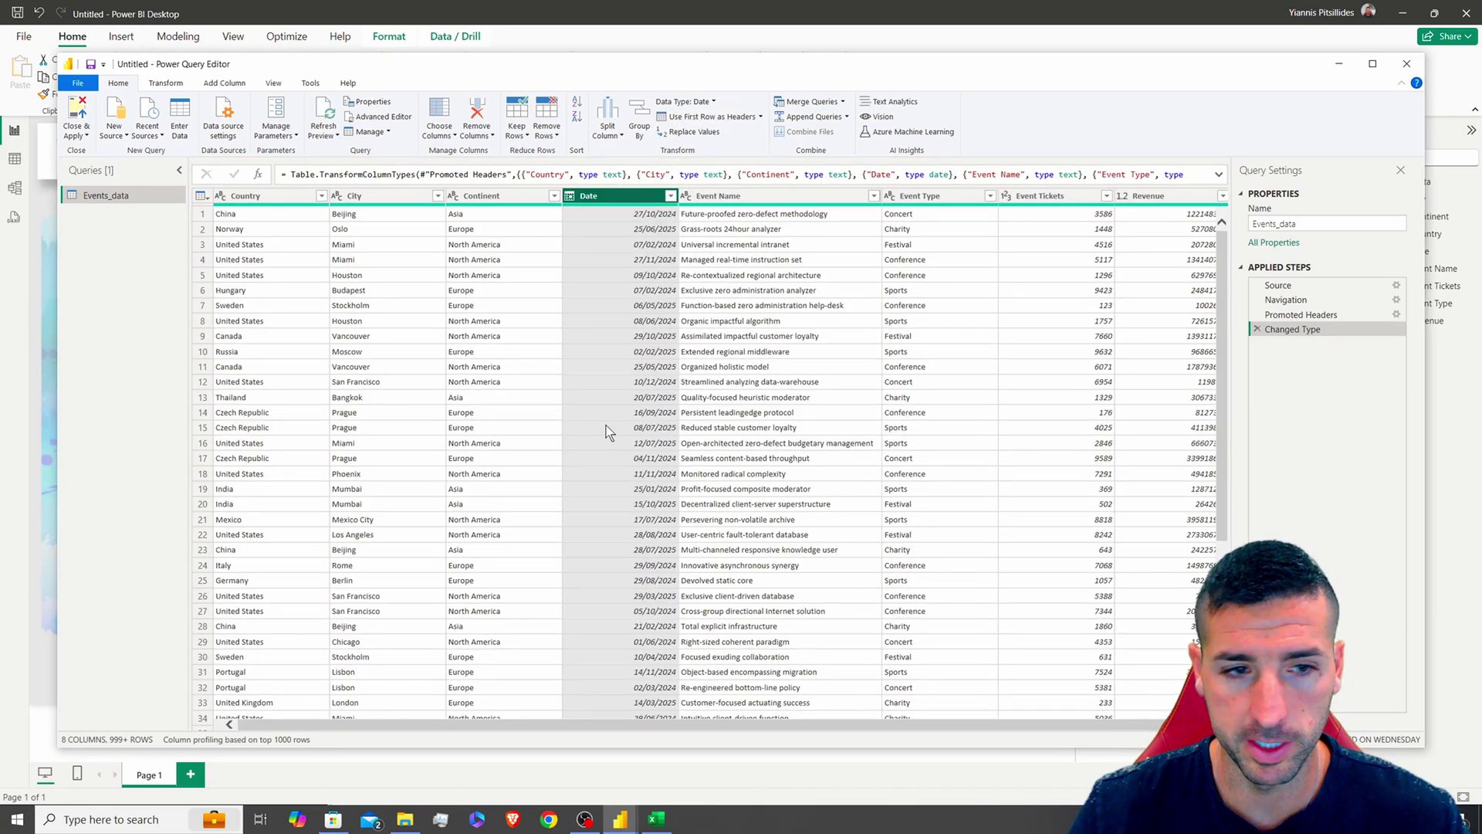
click(76, 116)
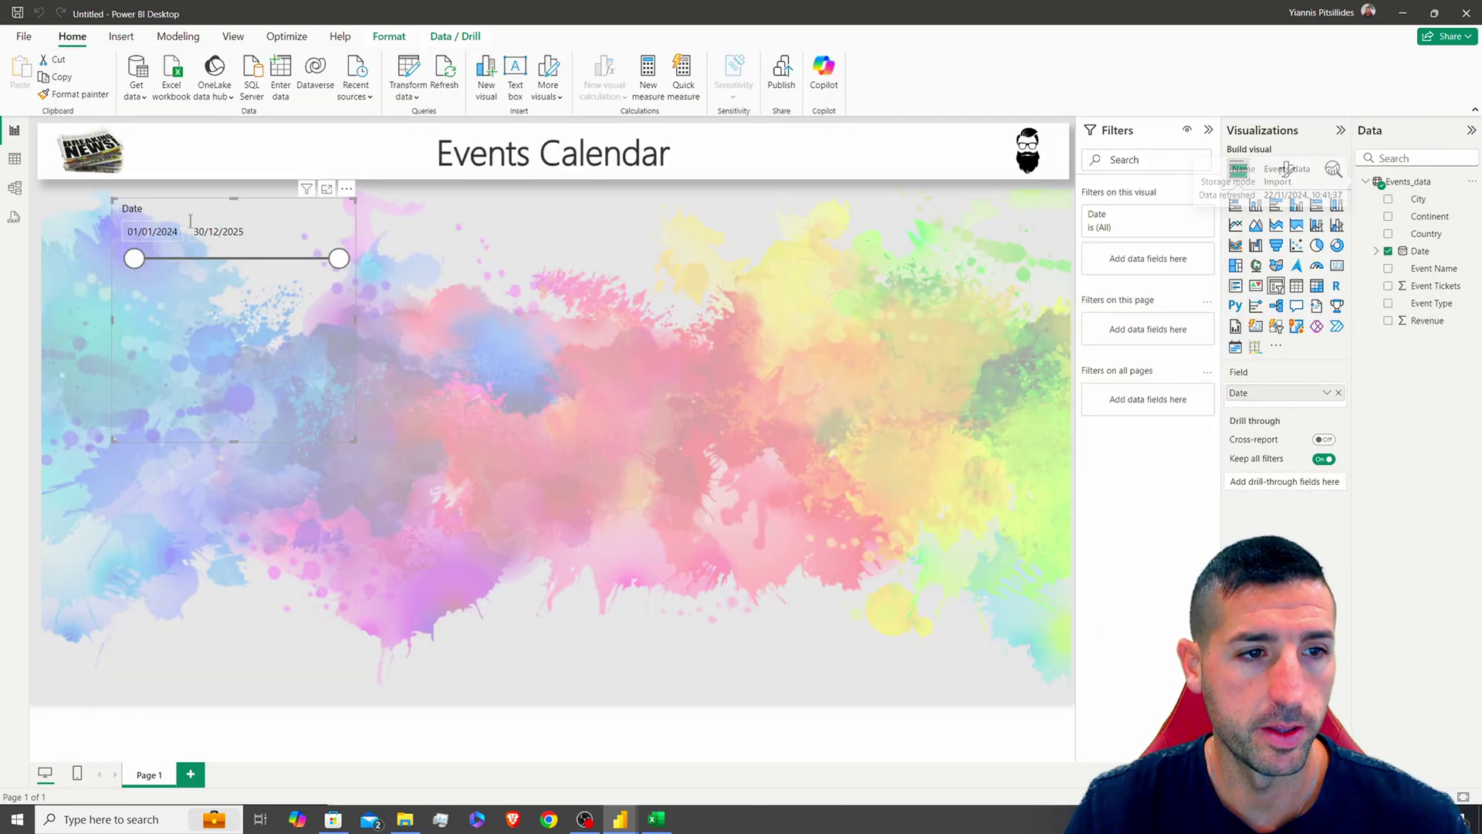
Move the date slicer to the page's left edge just below the header and reduce its height to fit the slider
drag(254, 205, 182, 193)
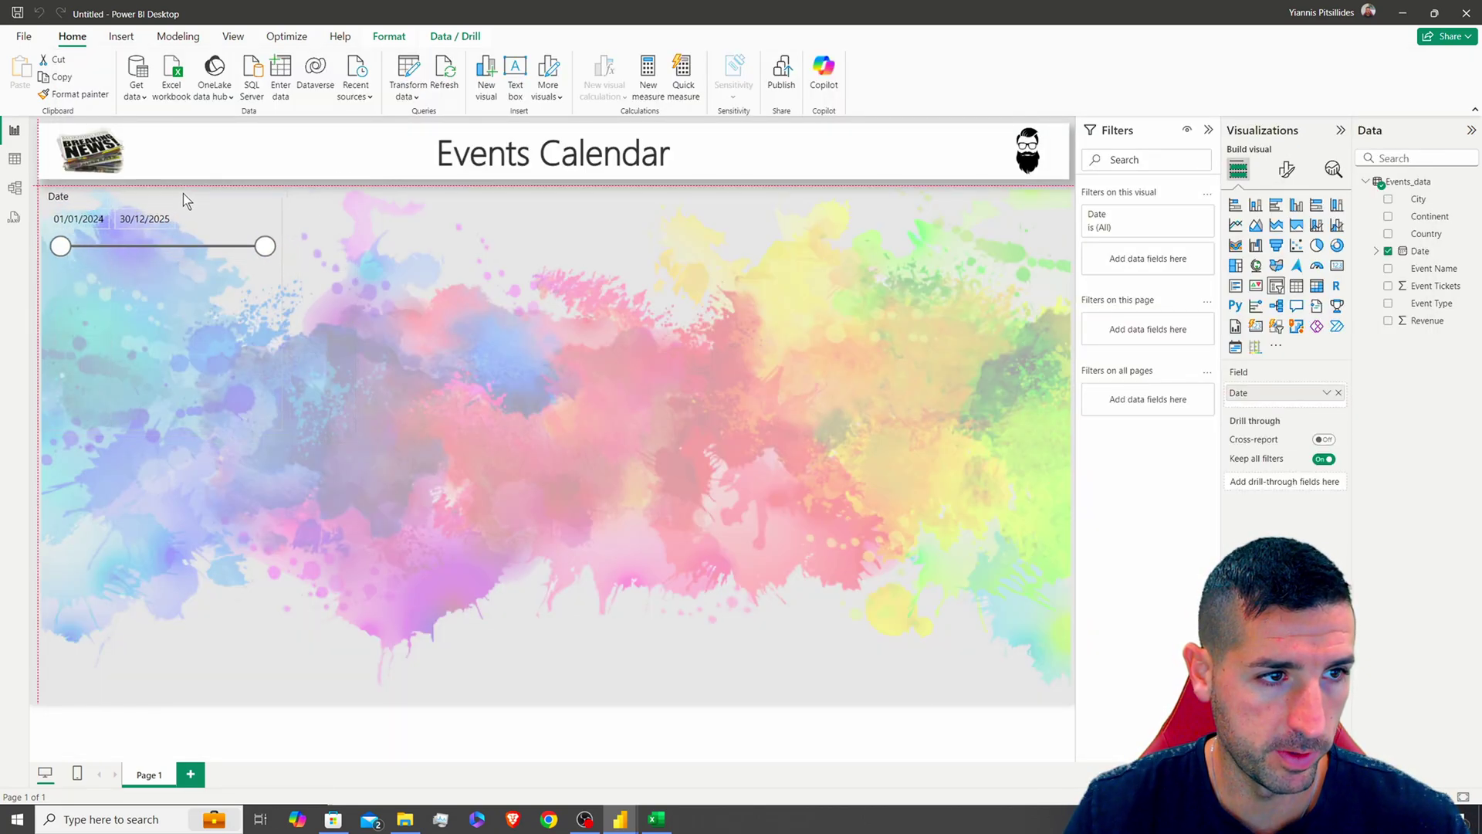
drag(159, 430, 158, 267)
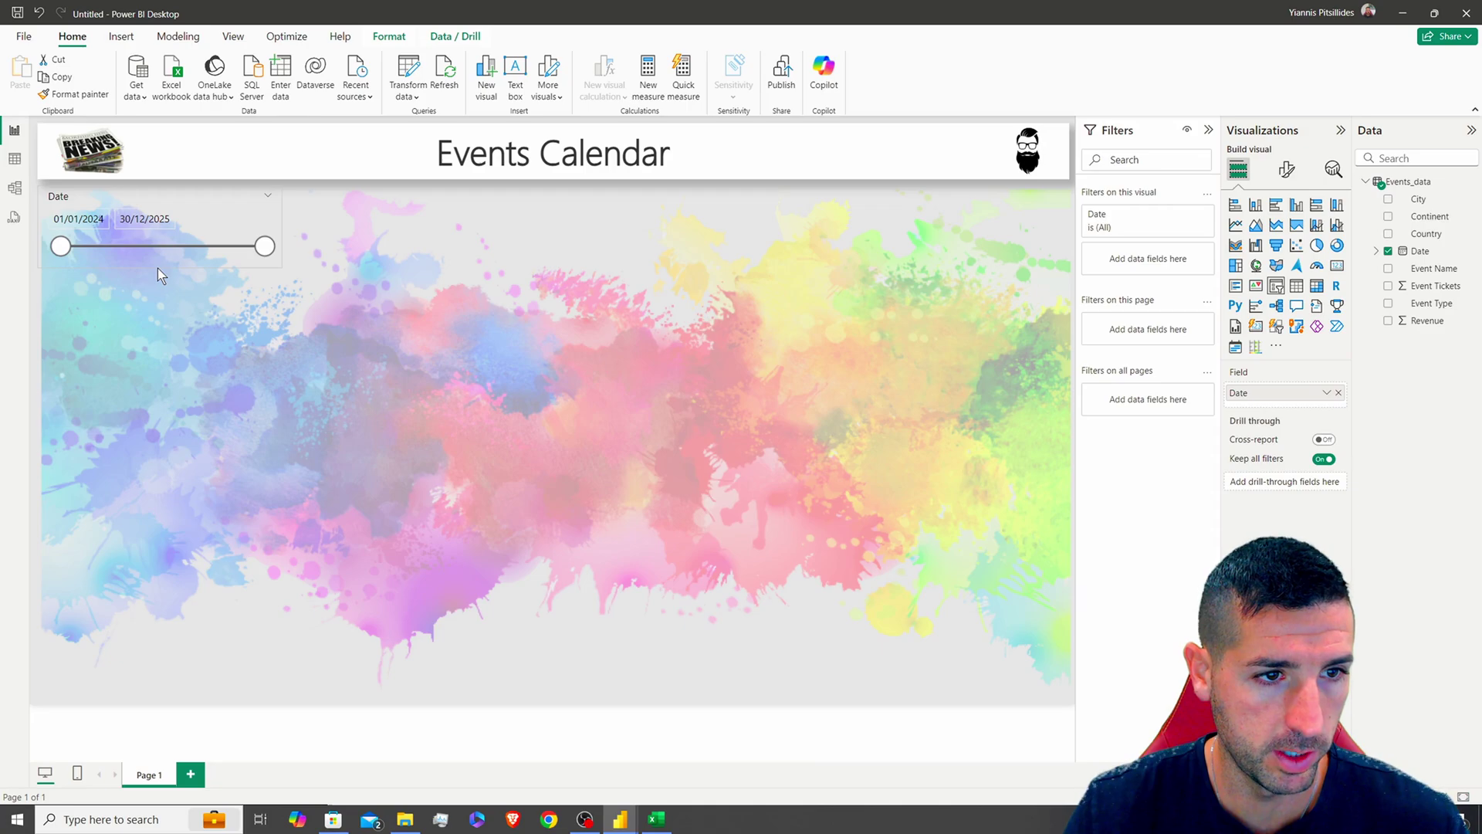
Give the date slicer a background with 0% transparency and turn on its shadow
click(1286, 169)
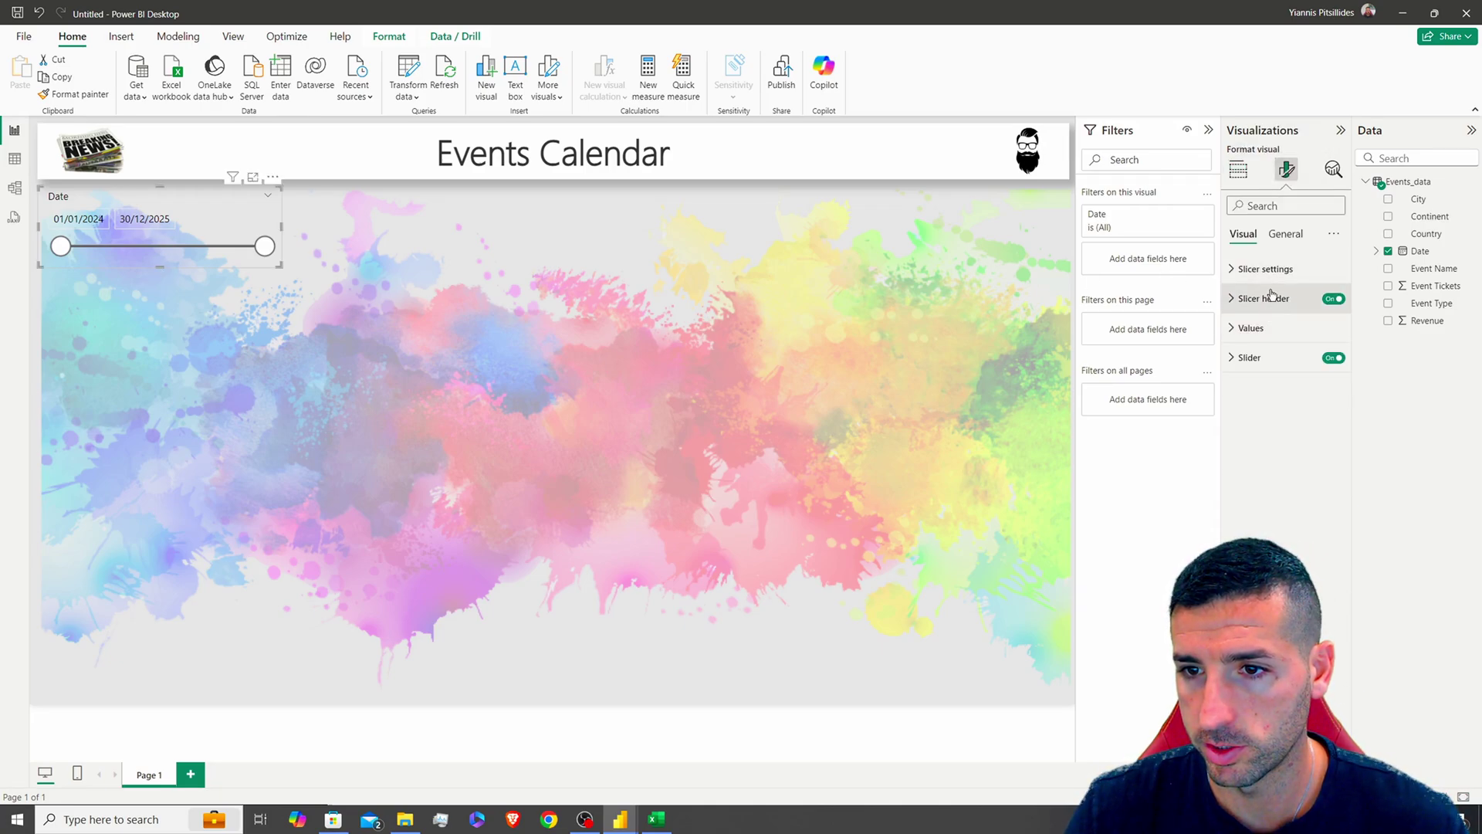
click(1259, 268)
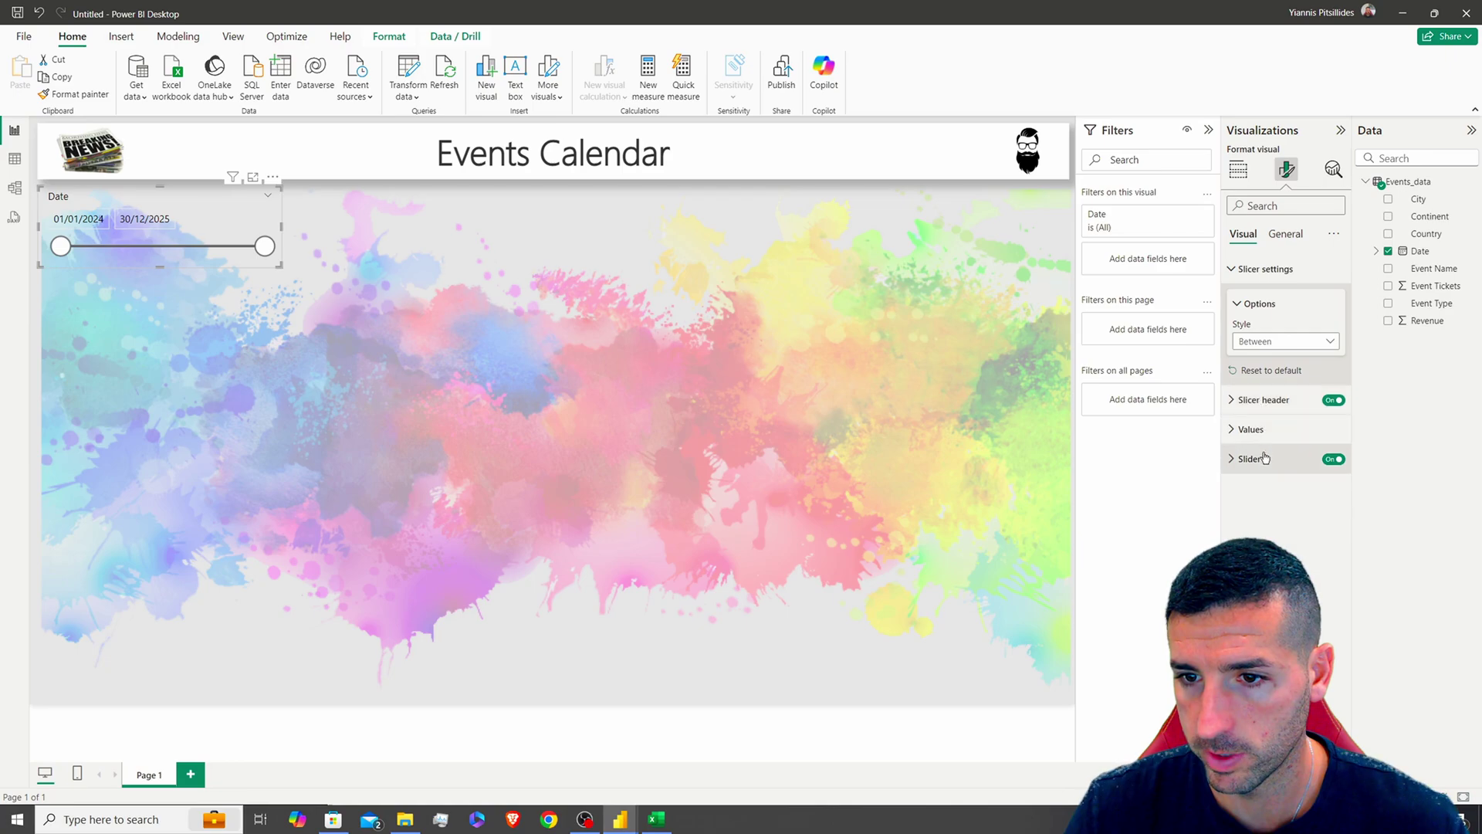
click(1283, 234)
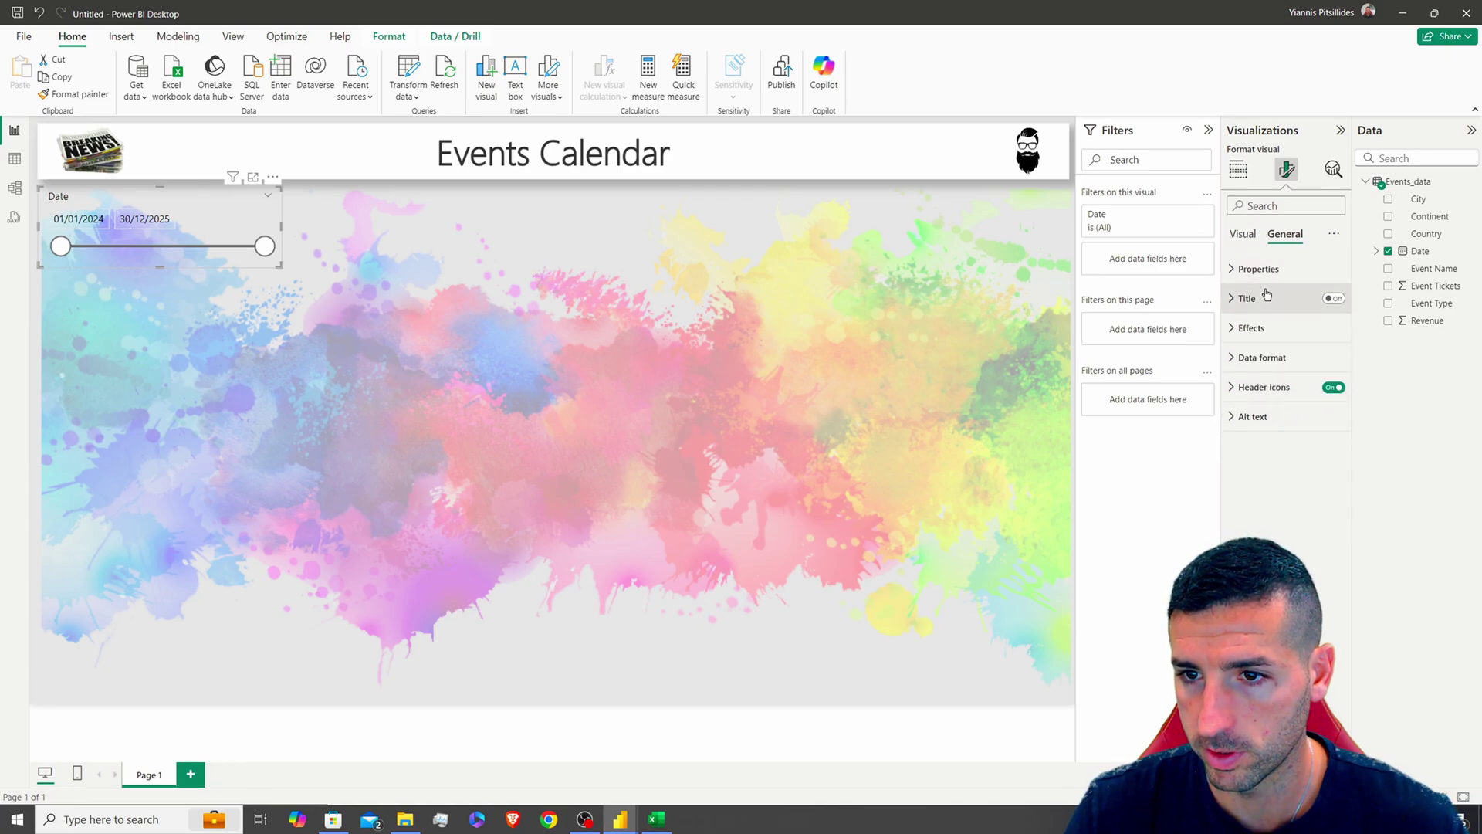
click(1268, 340)
click(1327, 363)
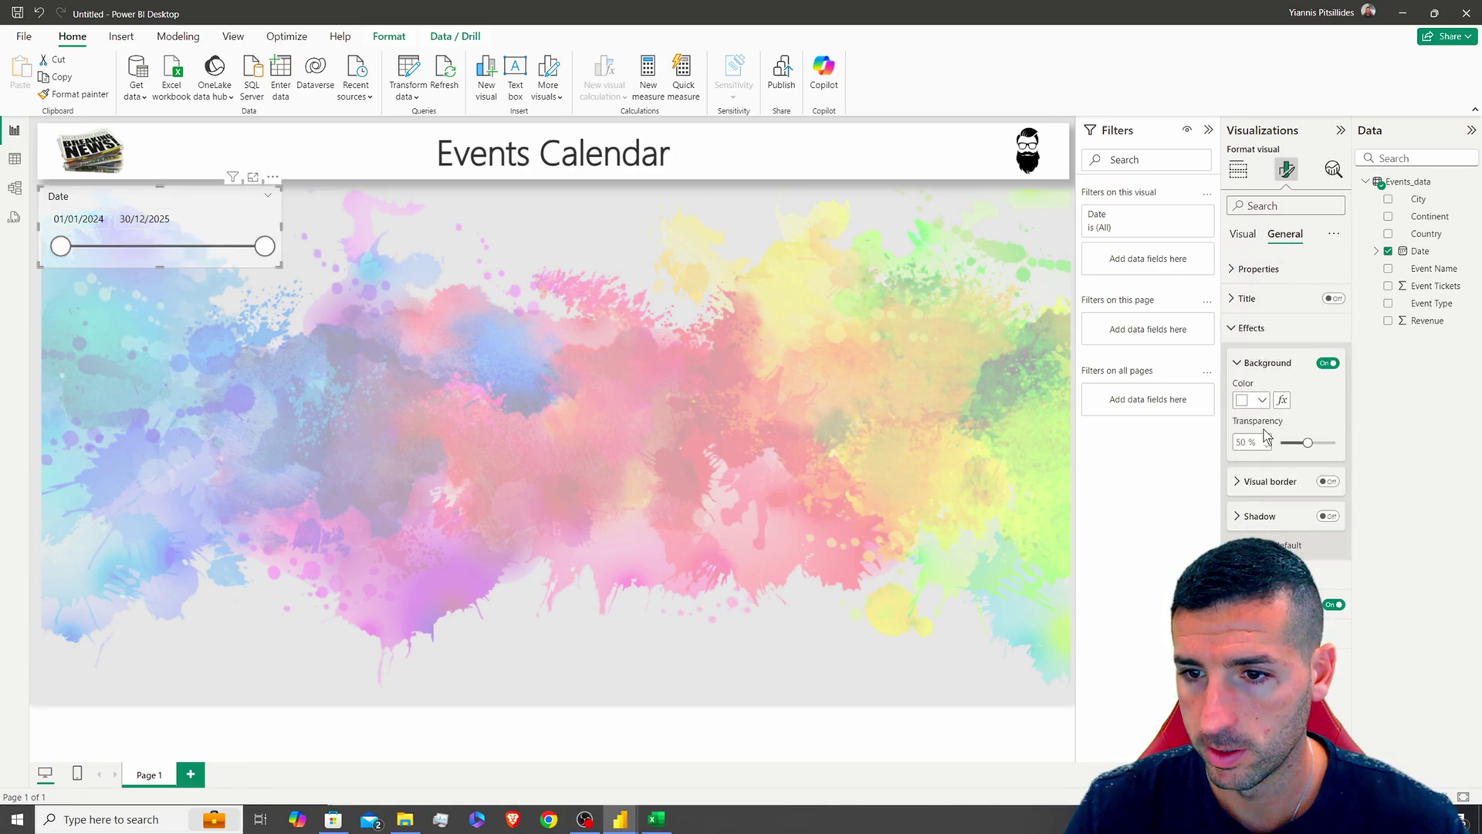
drag(1307, 442, 1279, 443)
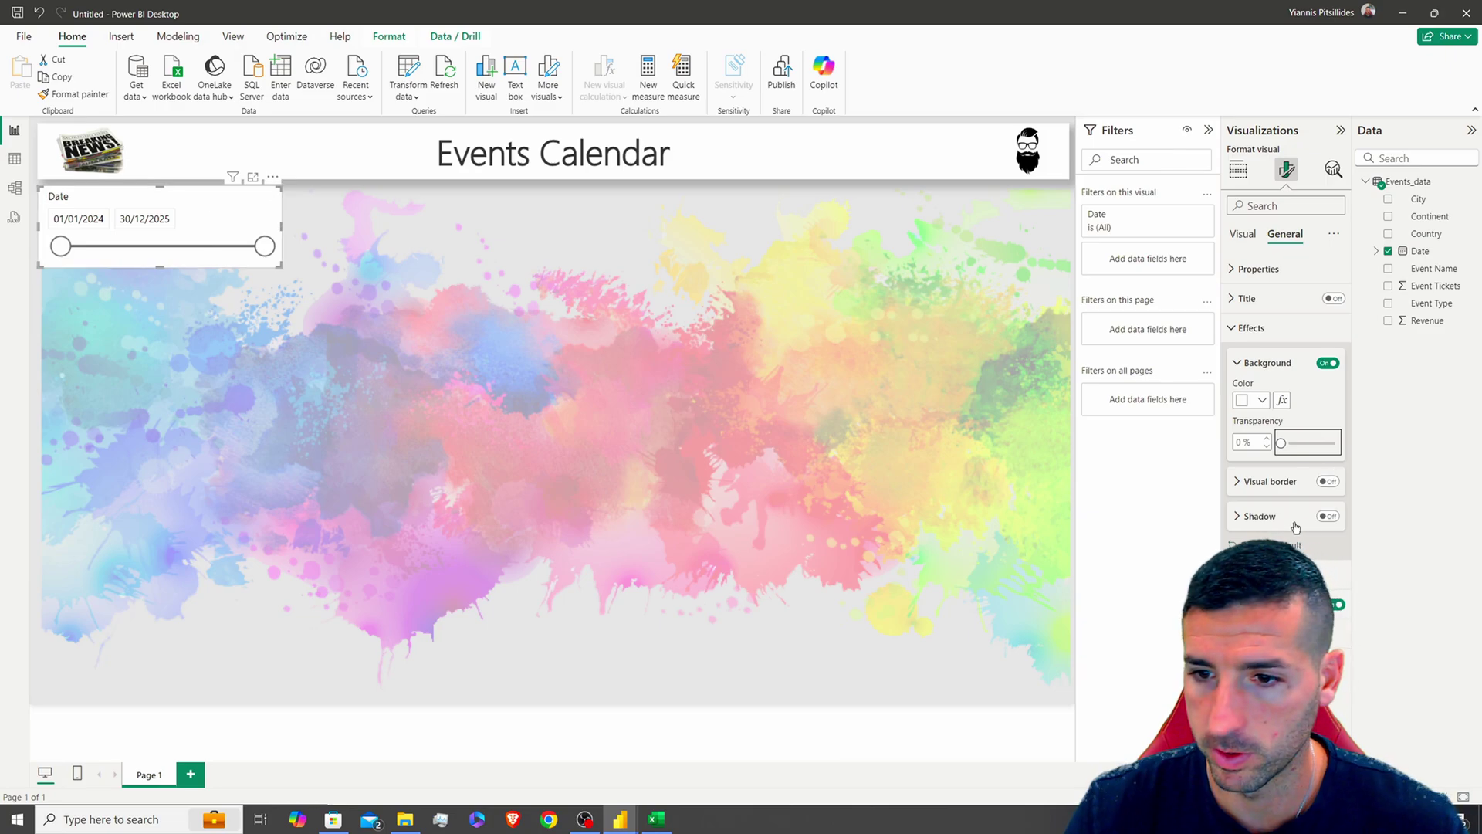
click(1327, 516)
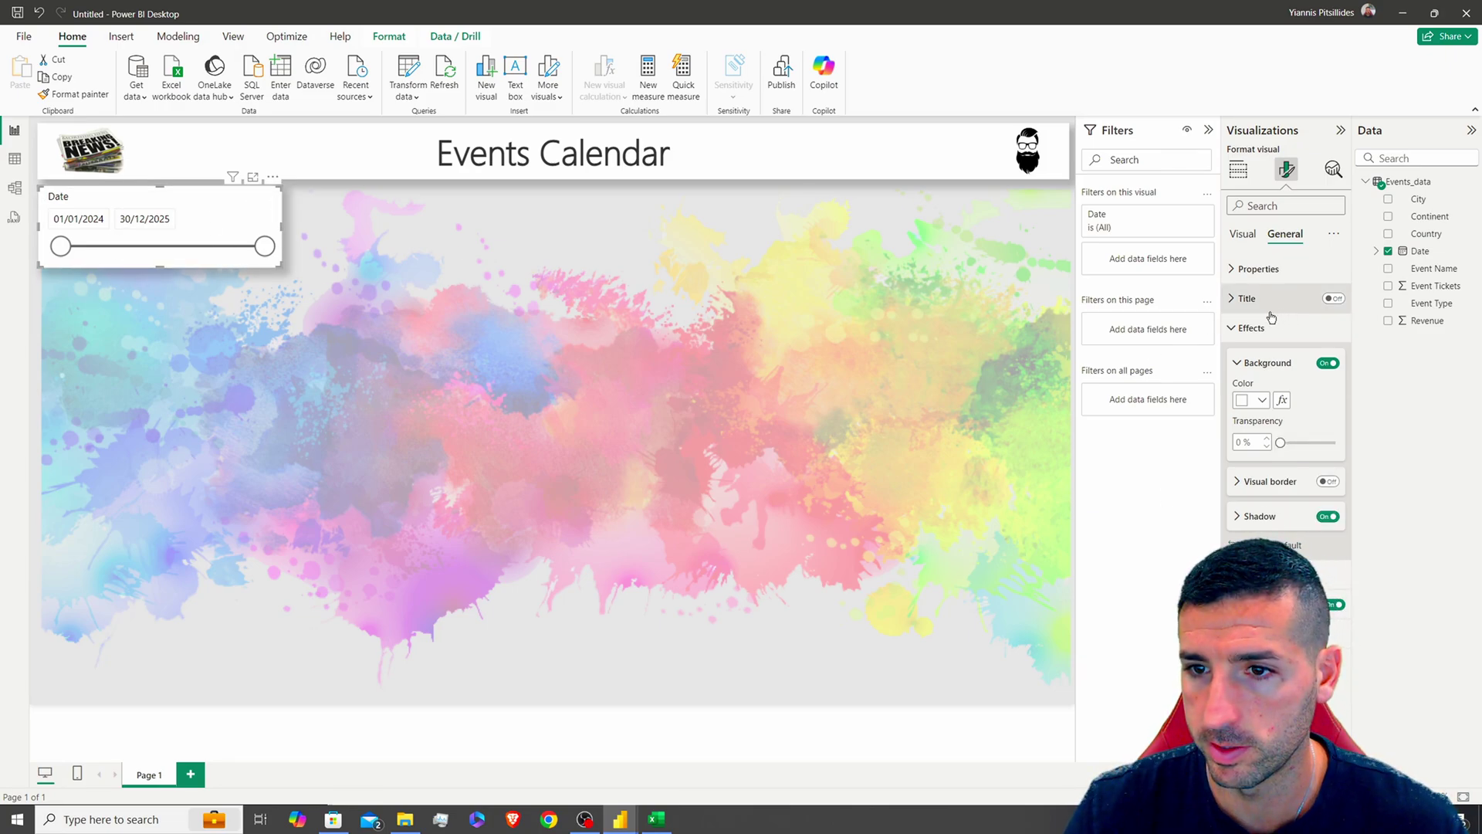
Add a centred, bold, black 12-point title "Event Date" to the date slicer and turn off its slicer header
click(1248, 299)
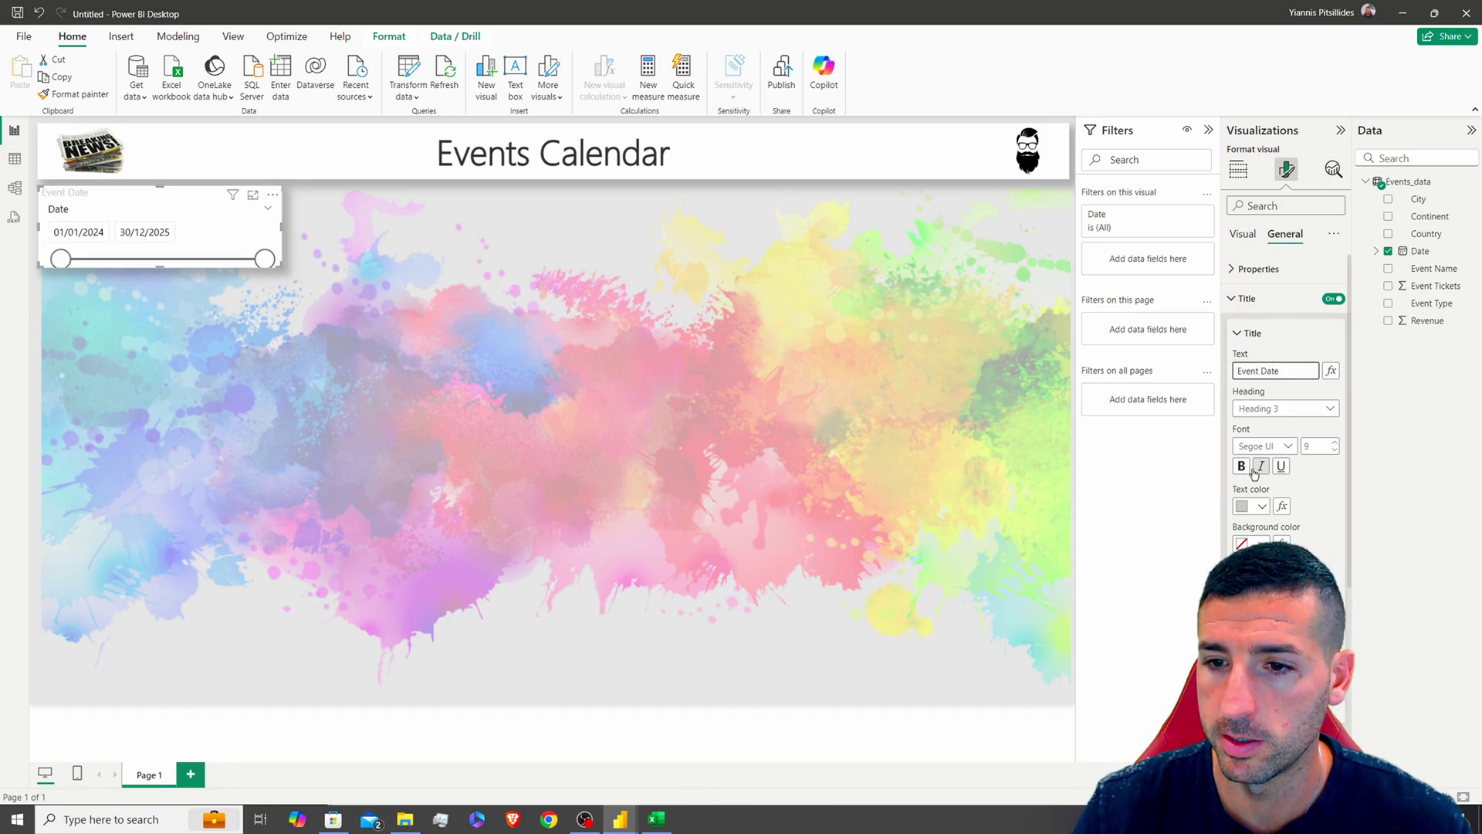
click(1241, 467)
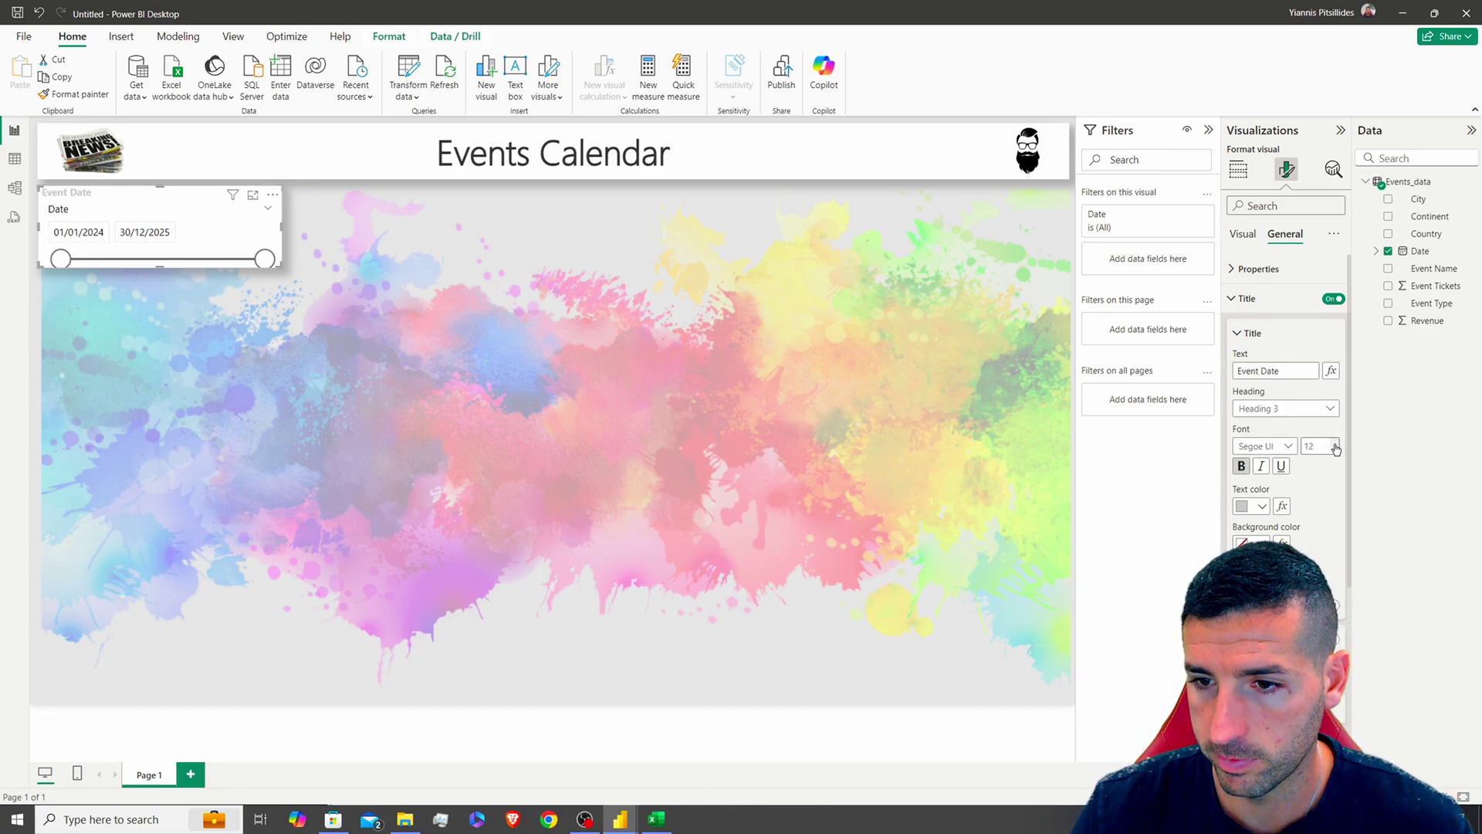
click(1262, 506)
click(1325, 556)
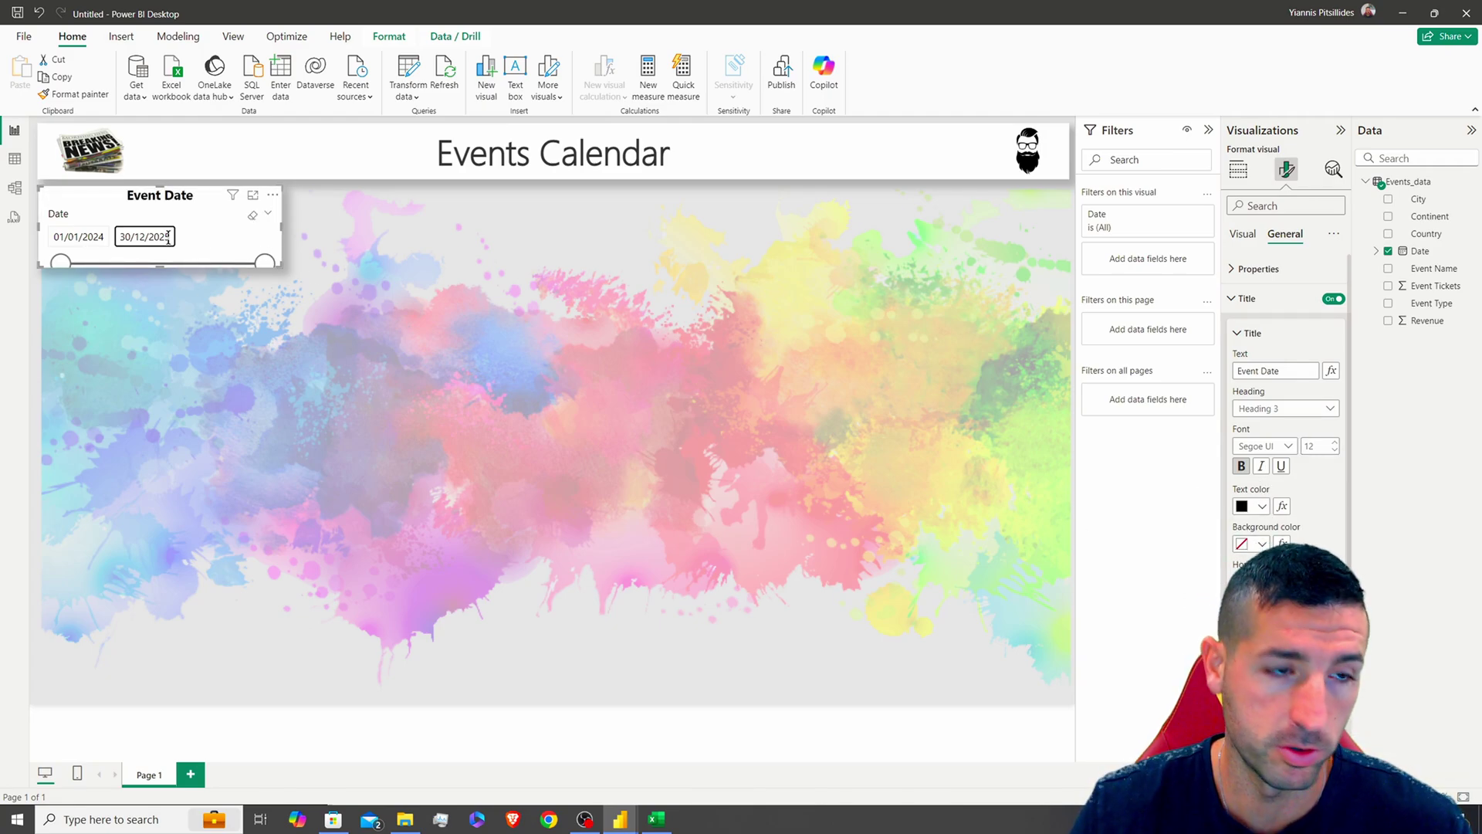
click(1244, 234)
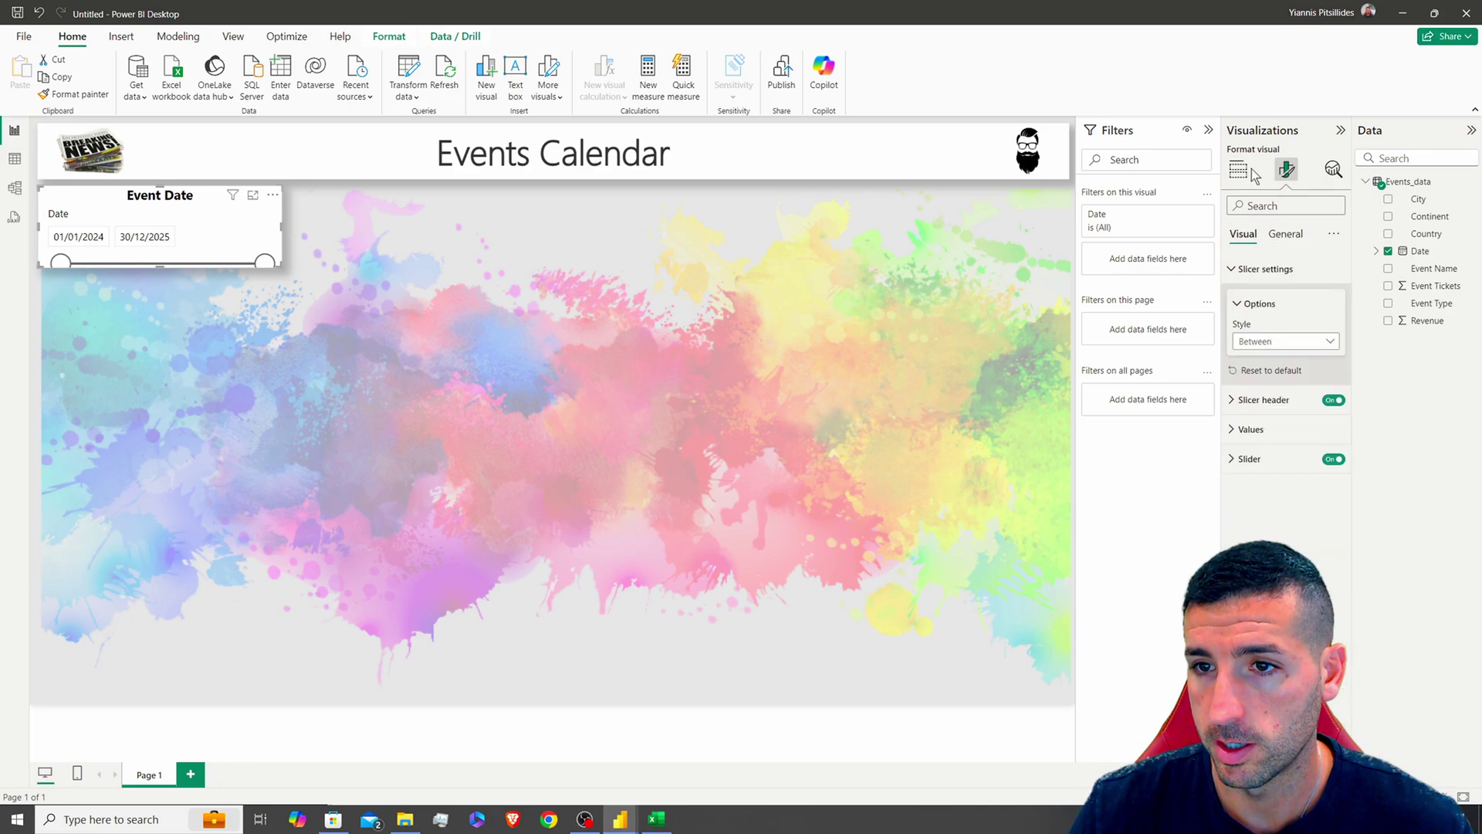
click(1336, 401)
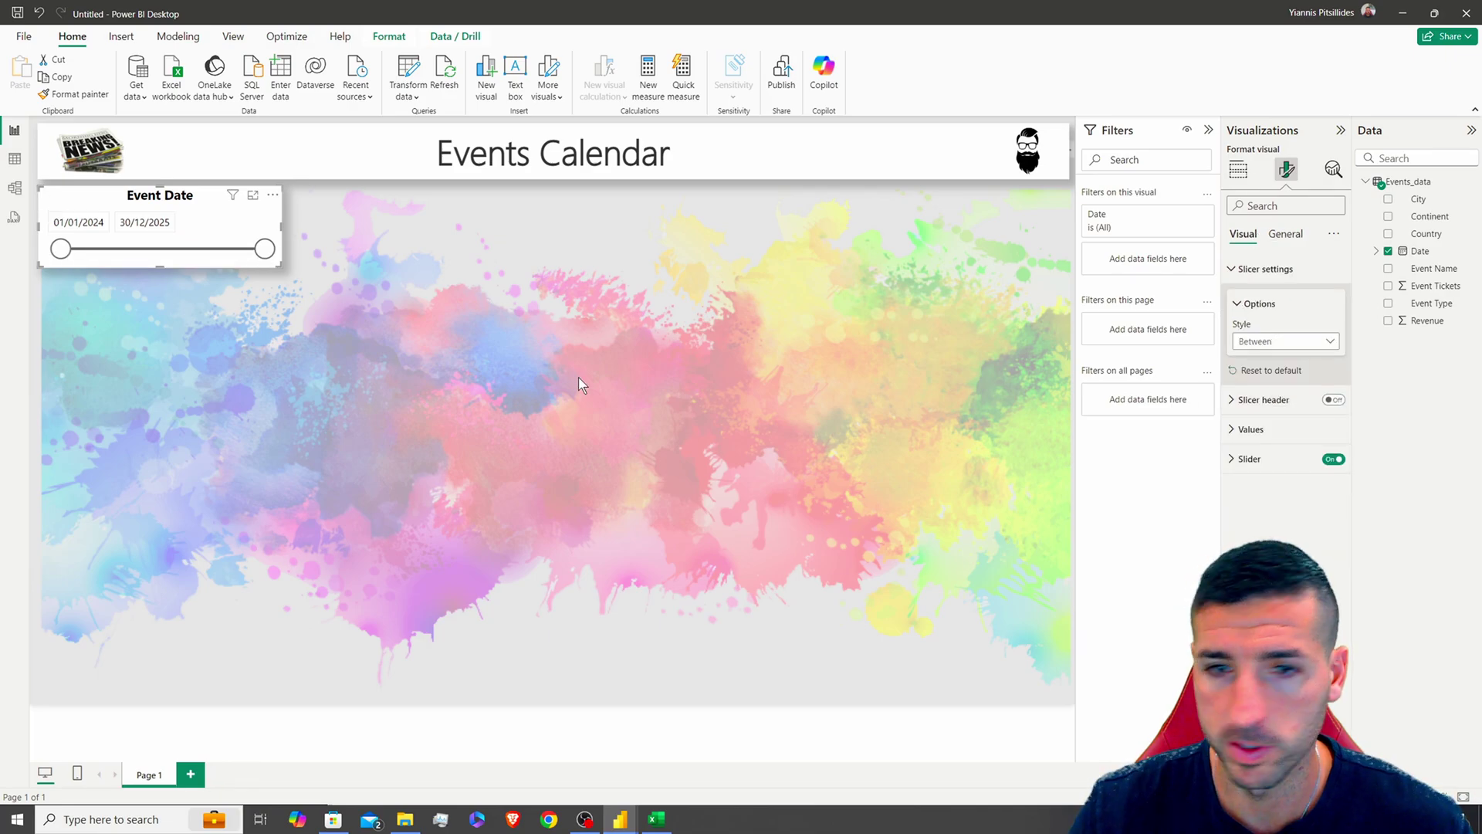
Set the Event Date slicer's height to 105 and its width to 352
drag(262, 254, 214, 250)
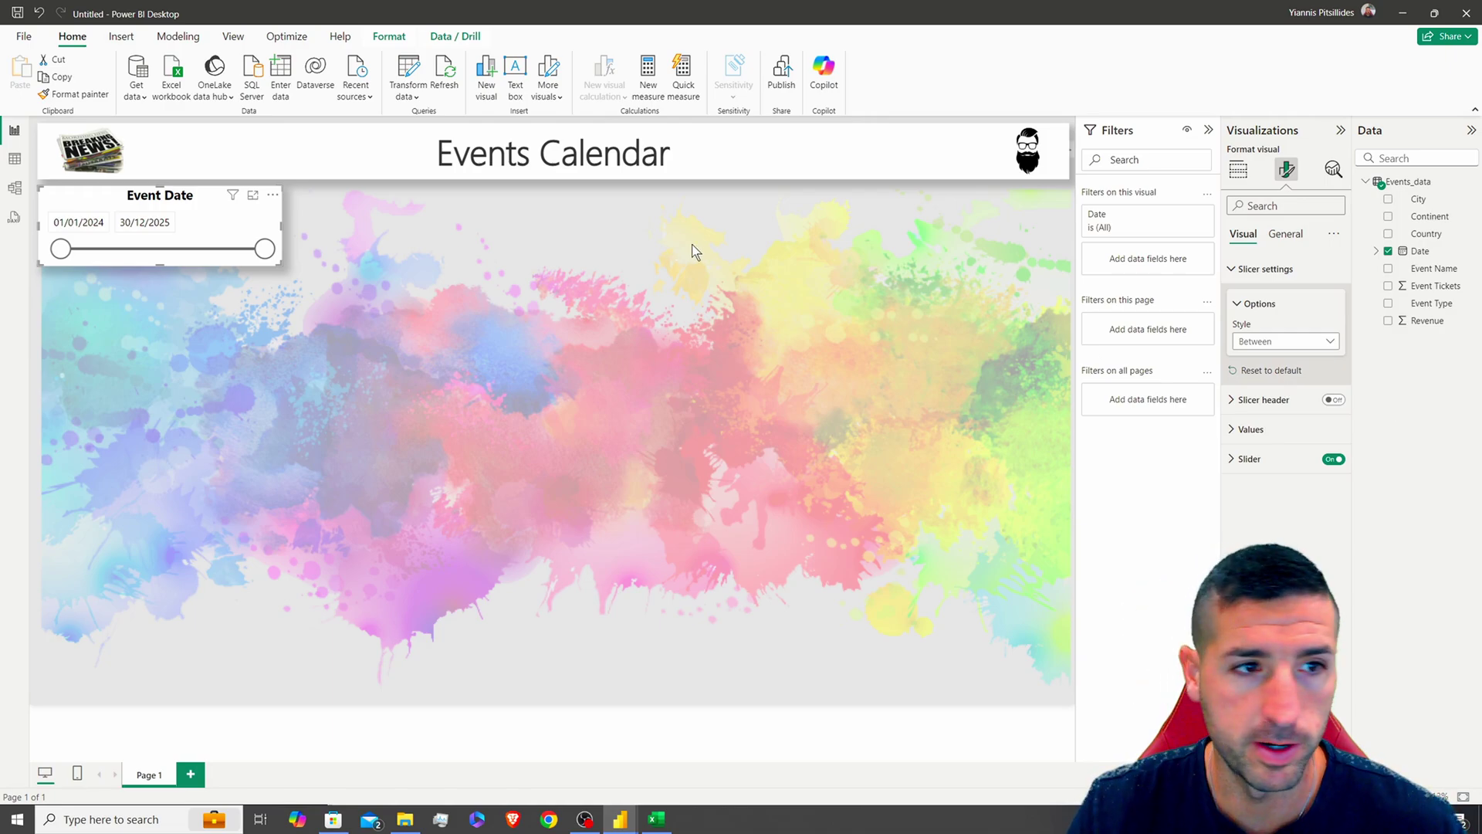
click(1297, 241)
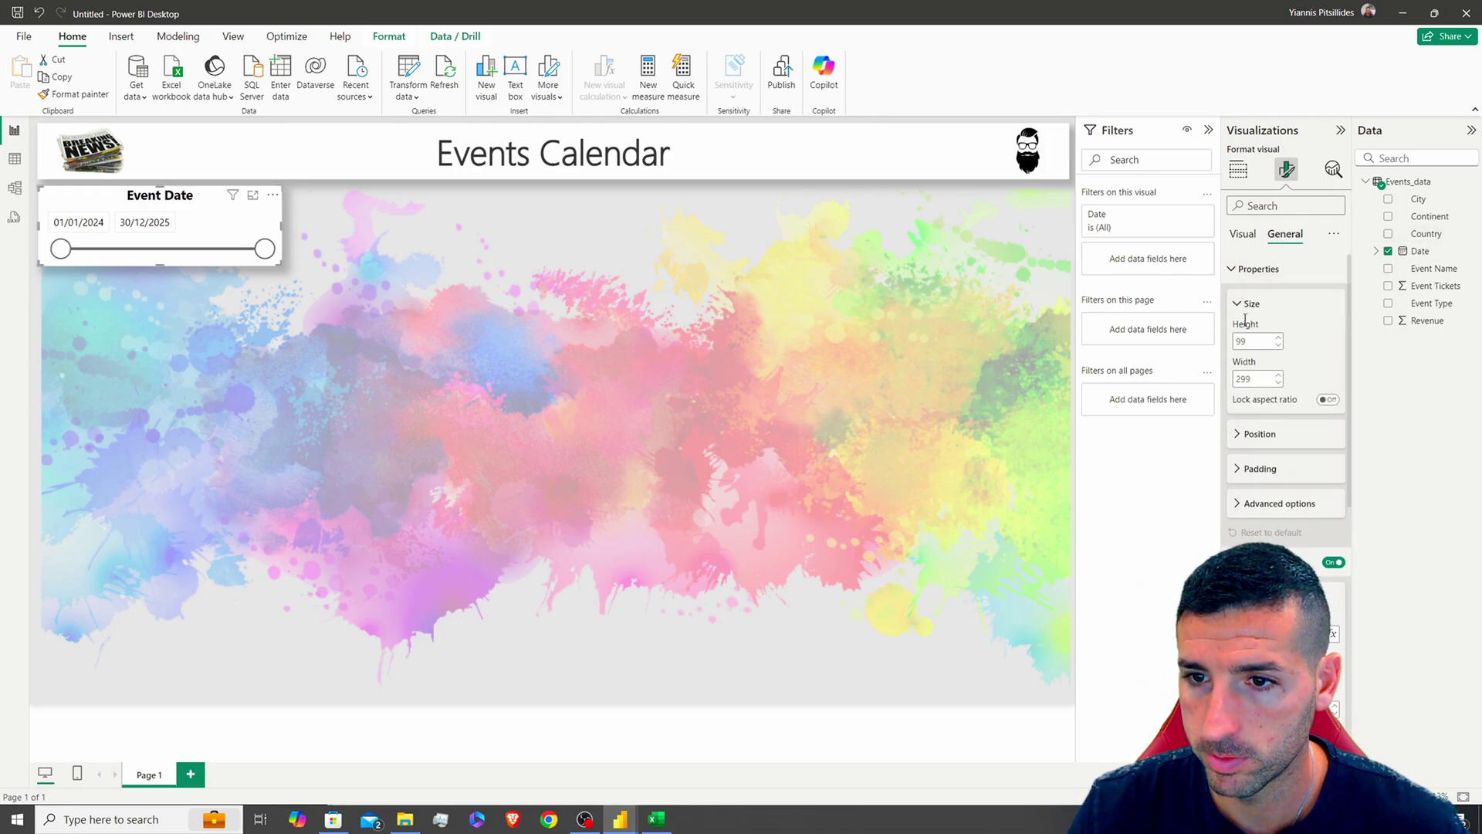
text(105)
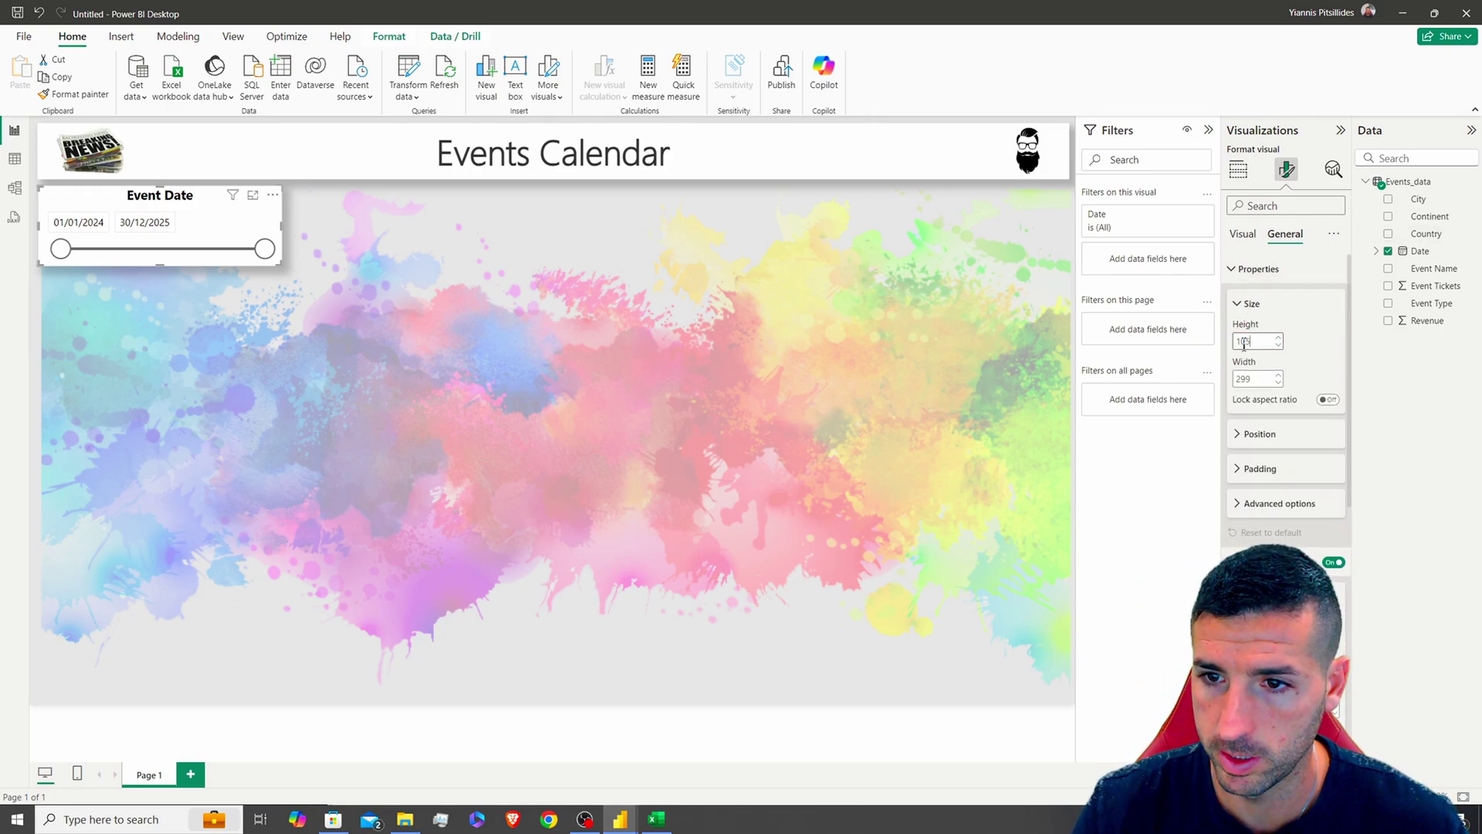
key(Return)
text(350)
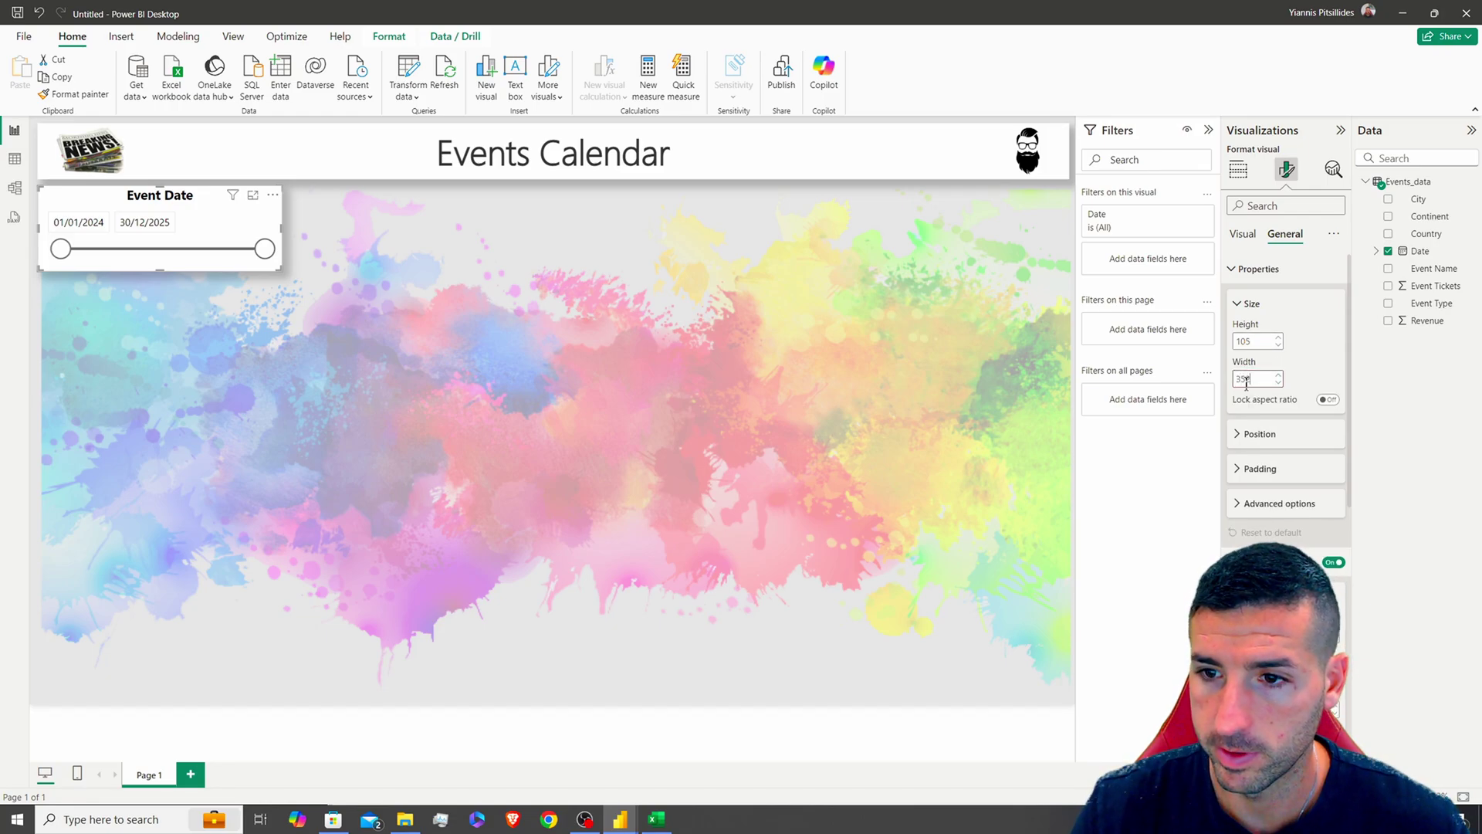
key(Return)
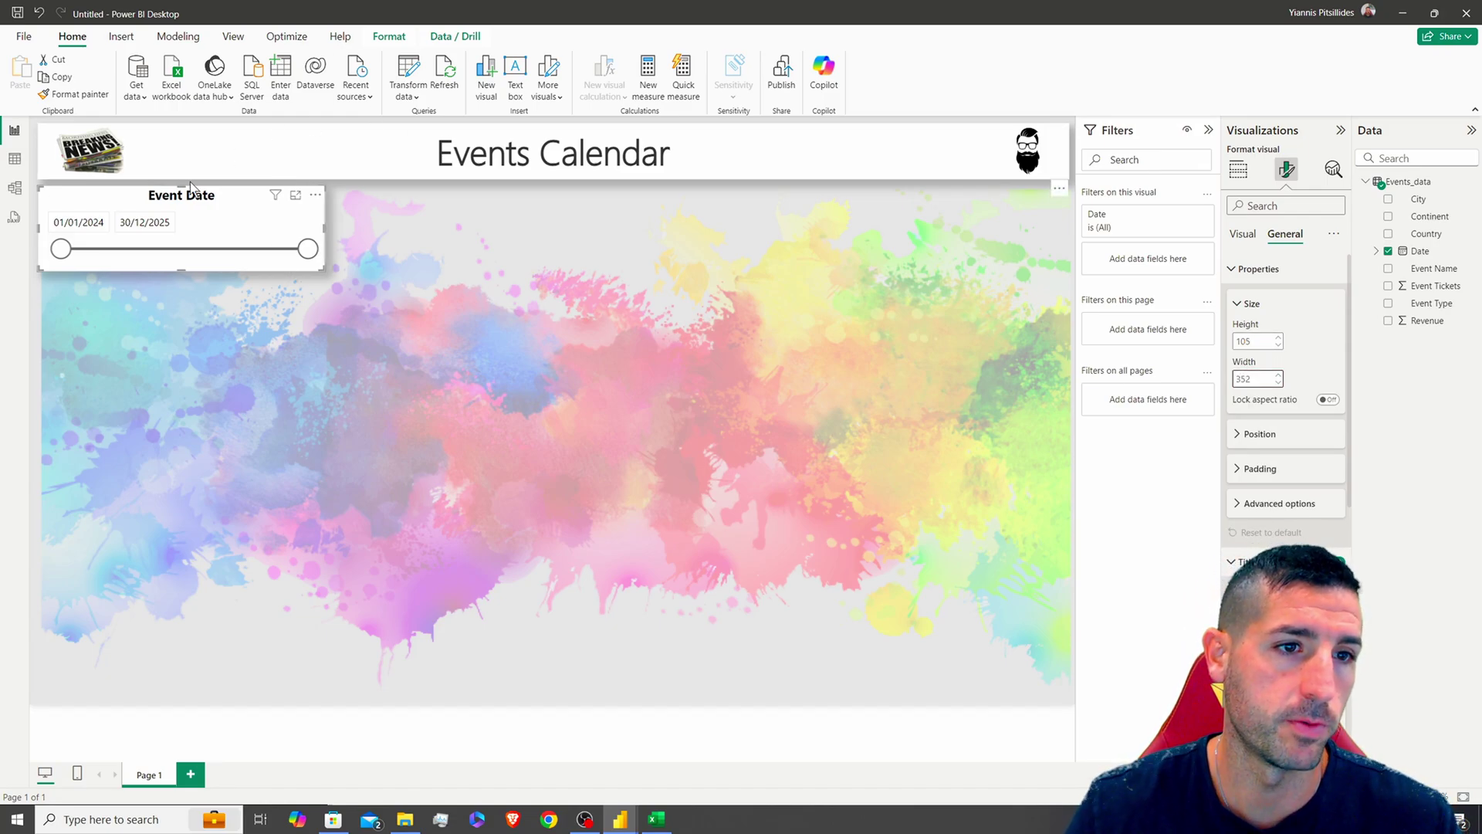
Duplicate the Event Date slicer, place the copy directly beside it, and replace the copy's Date field with Event Name
key(ctrl+c)
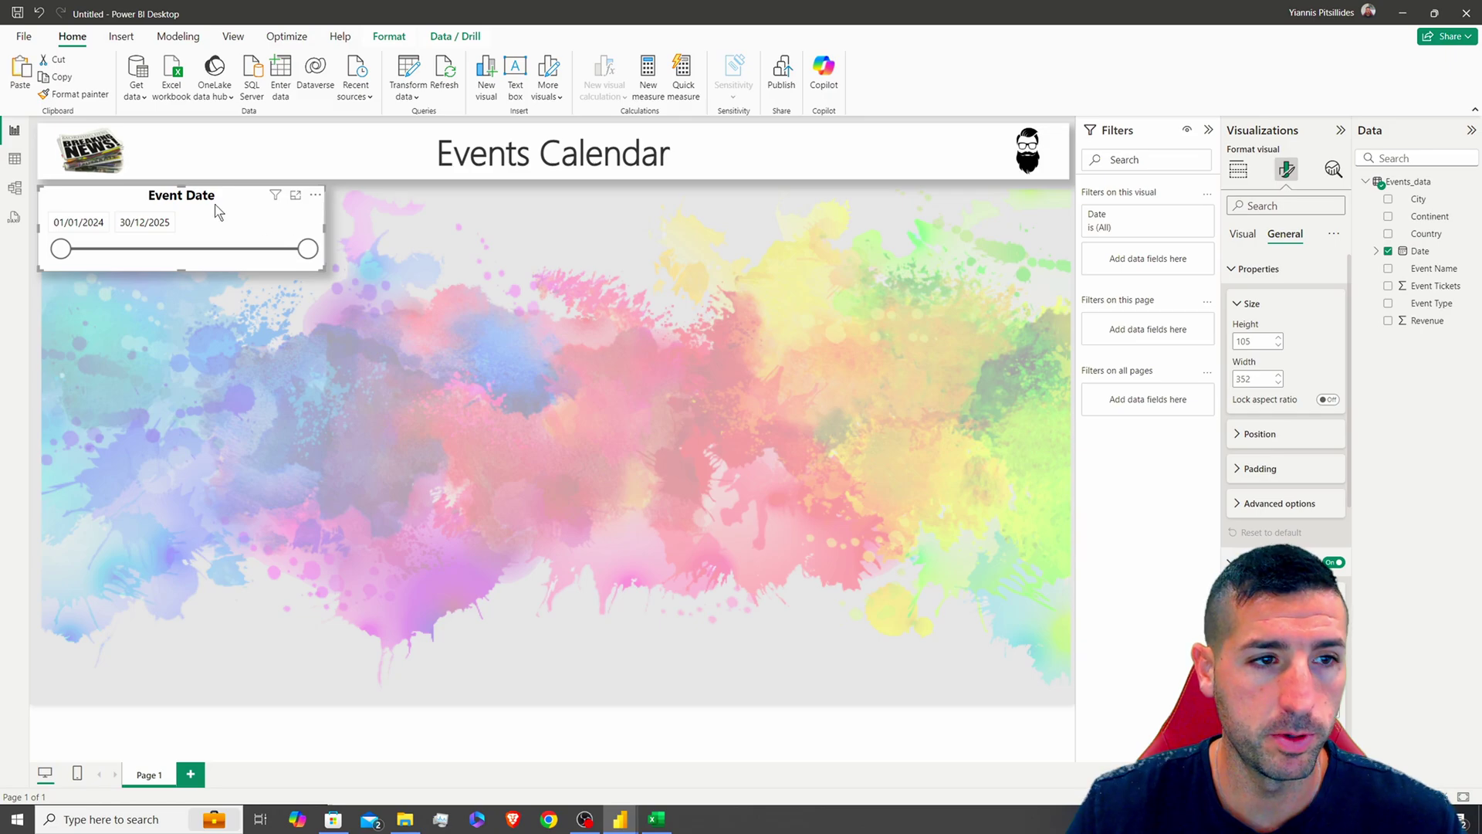
key(ctrl+v)
drag(421, 215, 446, 202)
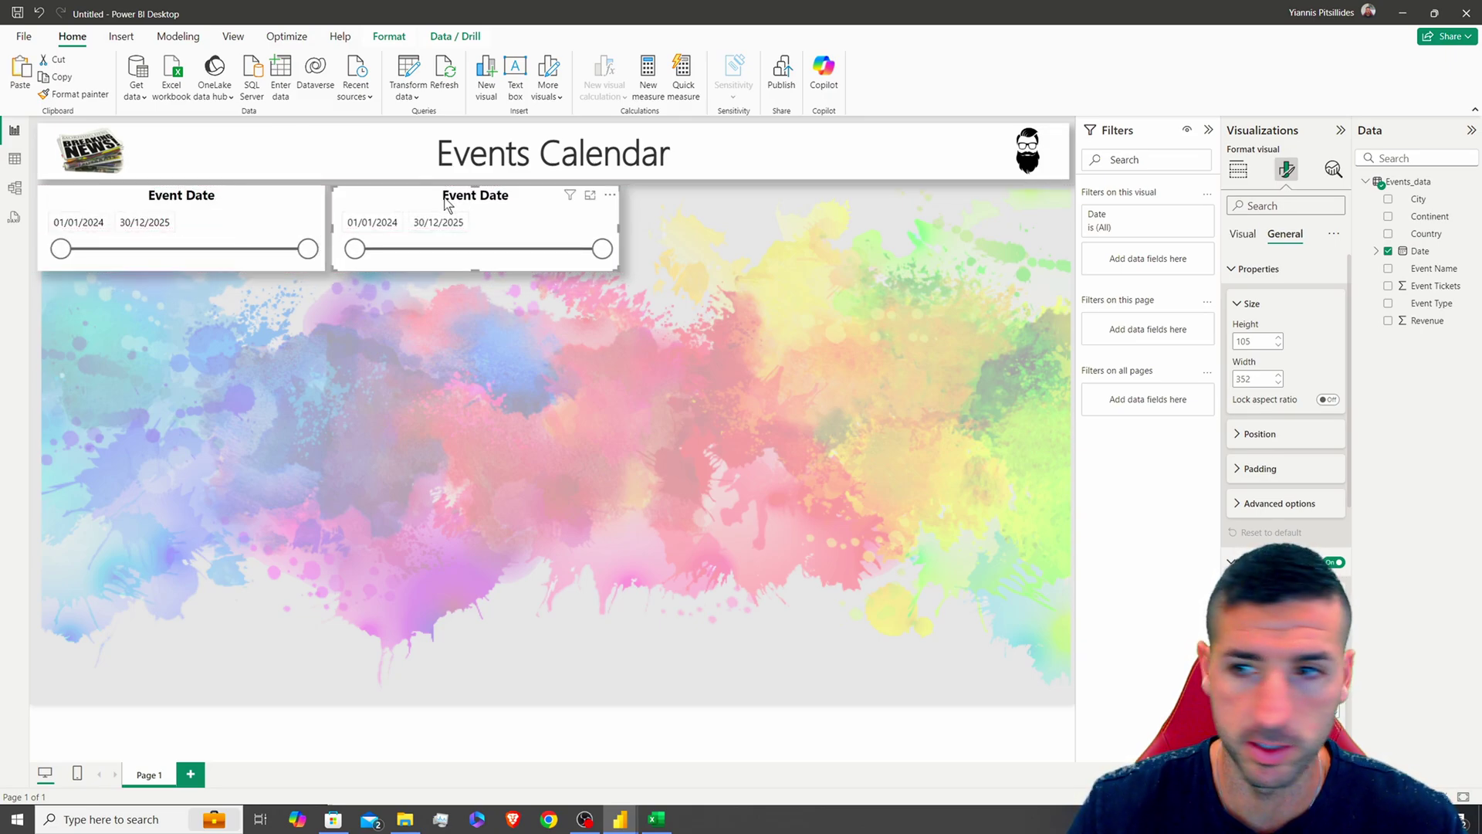
click(1238, 169)
drag(1433, 267, 1301, 391)
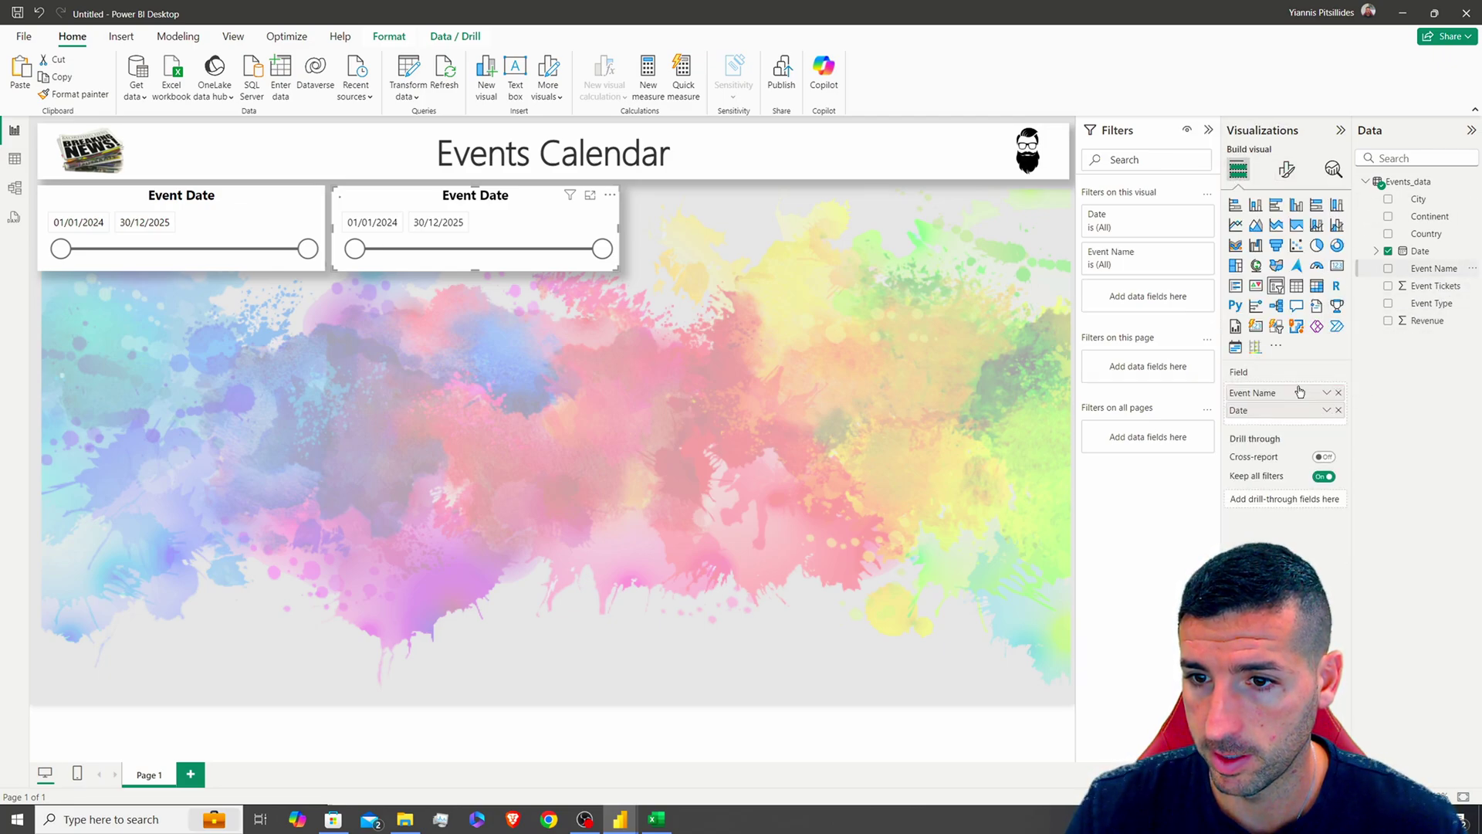
click(1335, 414)
Set the Event Name slicer's style to Dropdown and expand its list to check it
click(1287, 172)
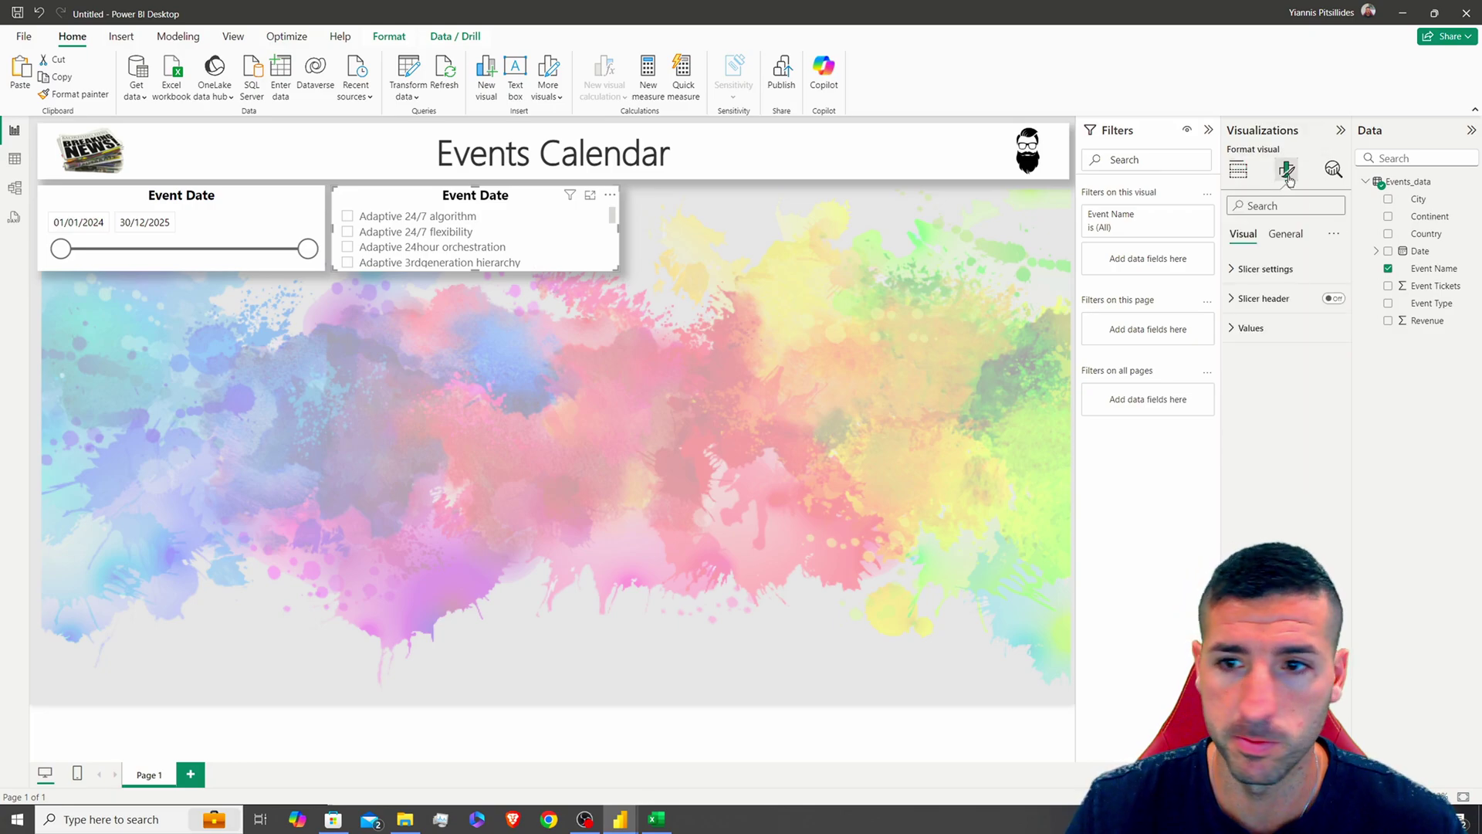
click(1289, 269)
click(1274, 342)
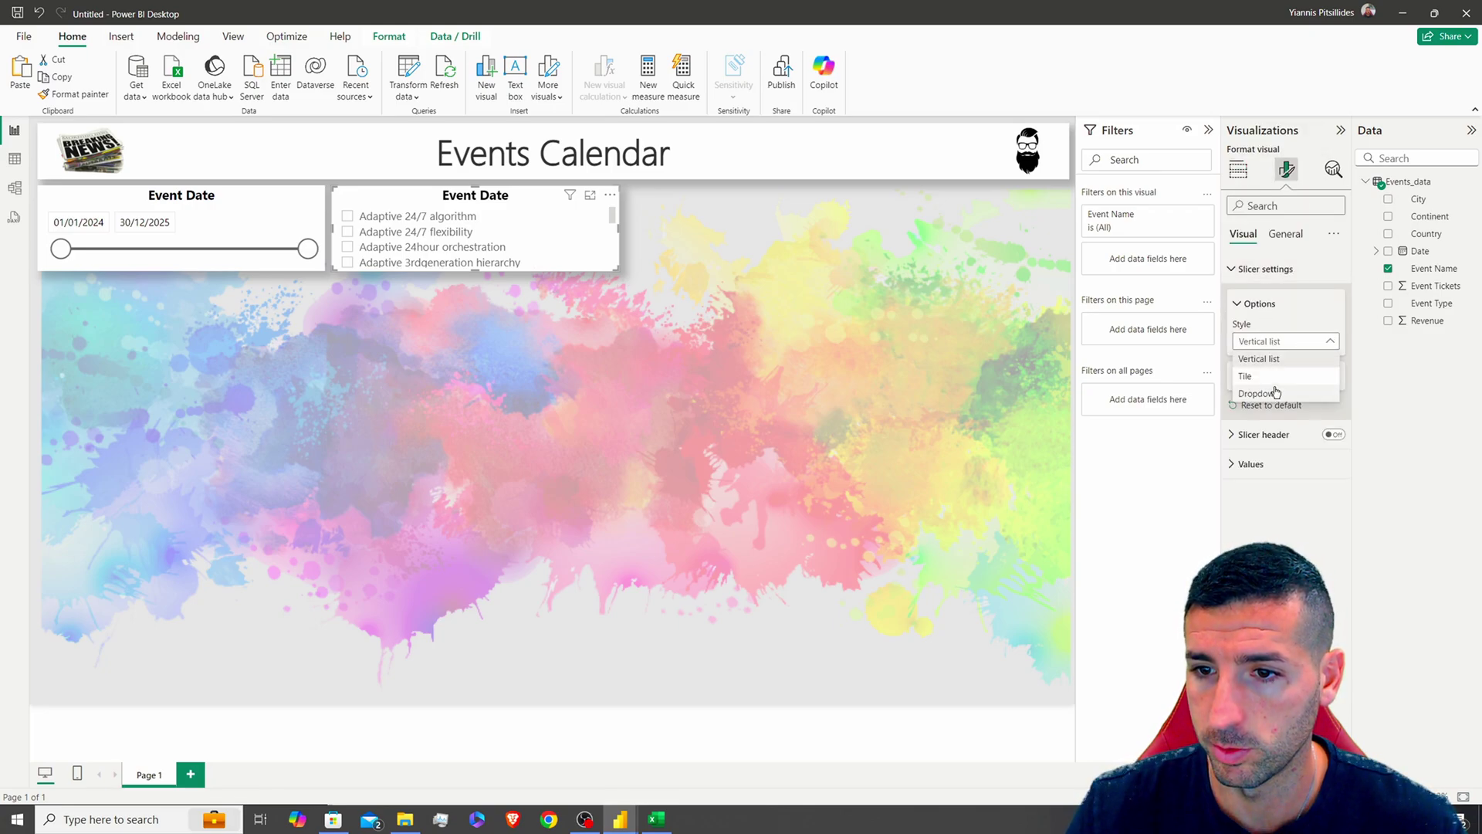
click(1275, 392)
click(606, 224)
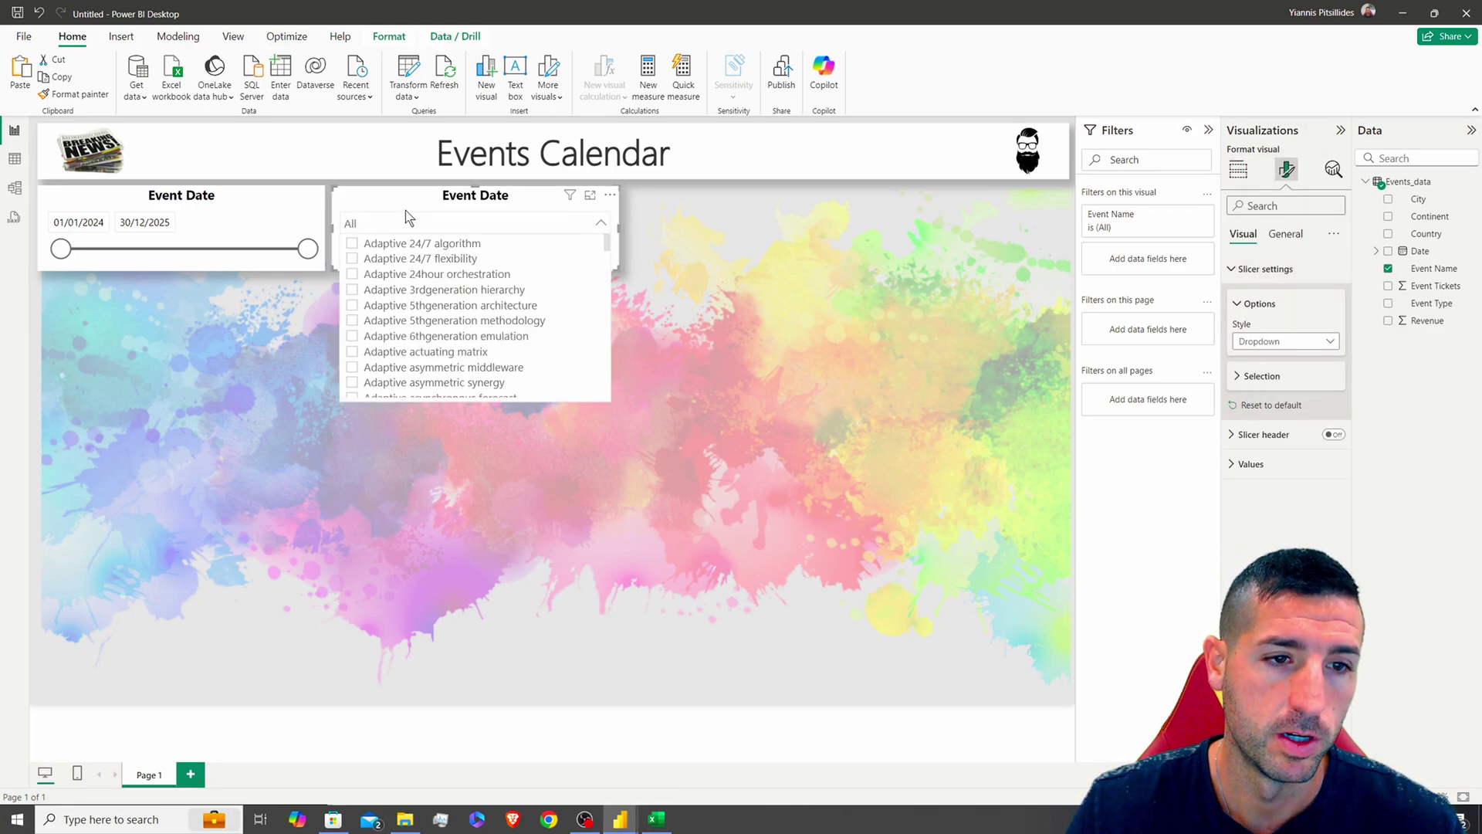
Enable search in the Event Name dropdown slicer and try the search field with a few letters
click(610, 195)
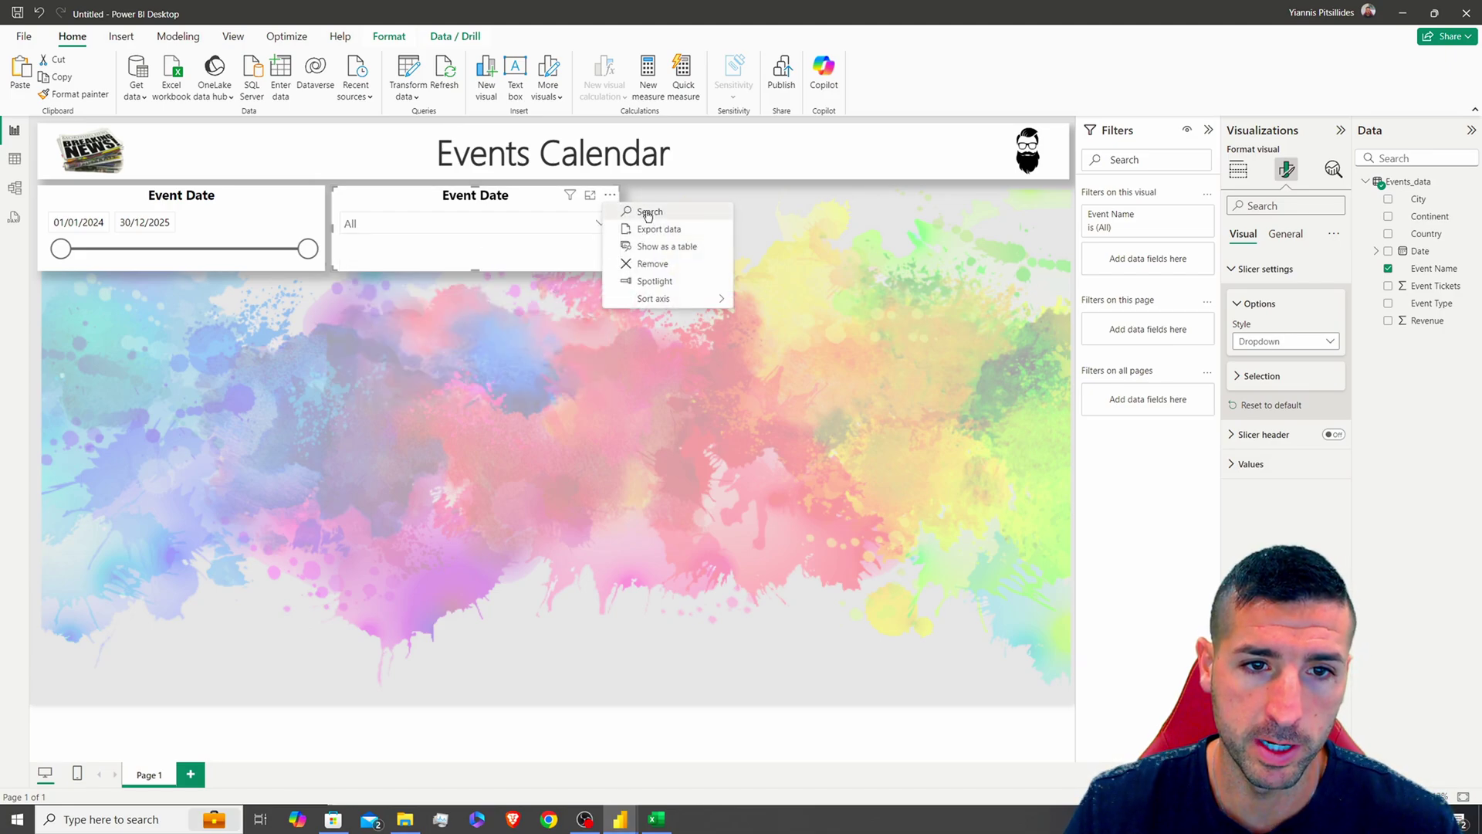
click(621, 207)
click(384, 224)
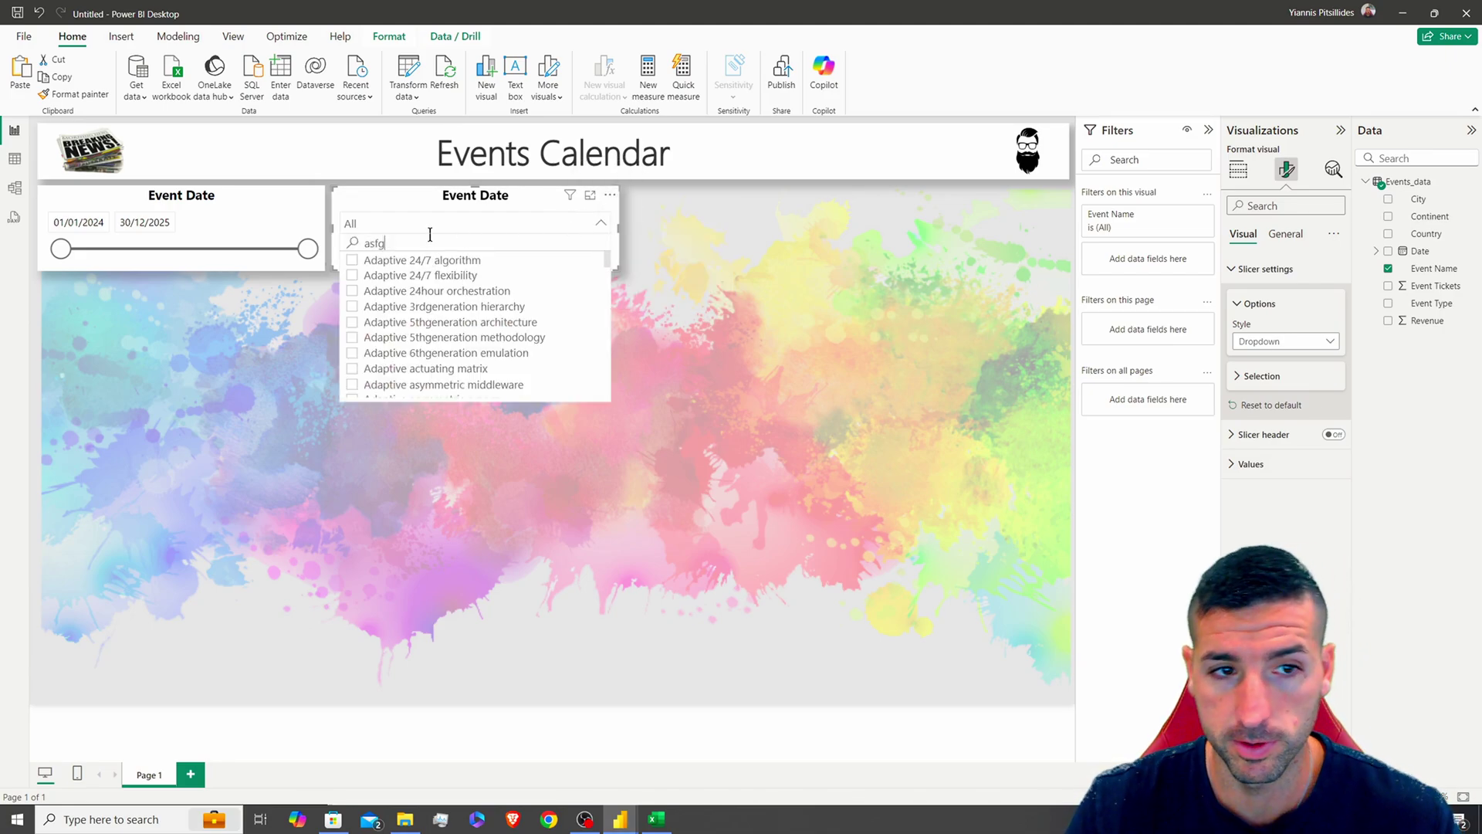
key(BackSpace)
key(BackSpace)
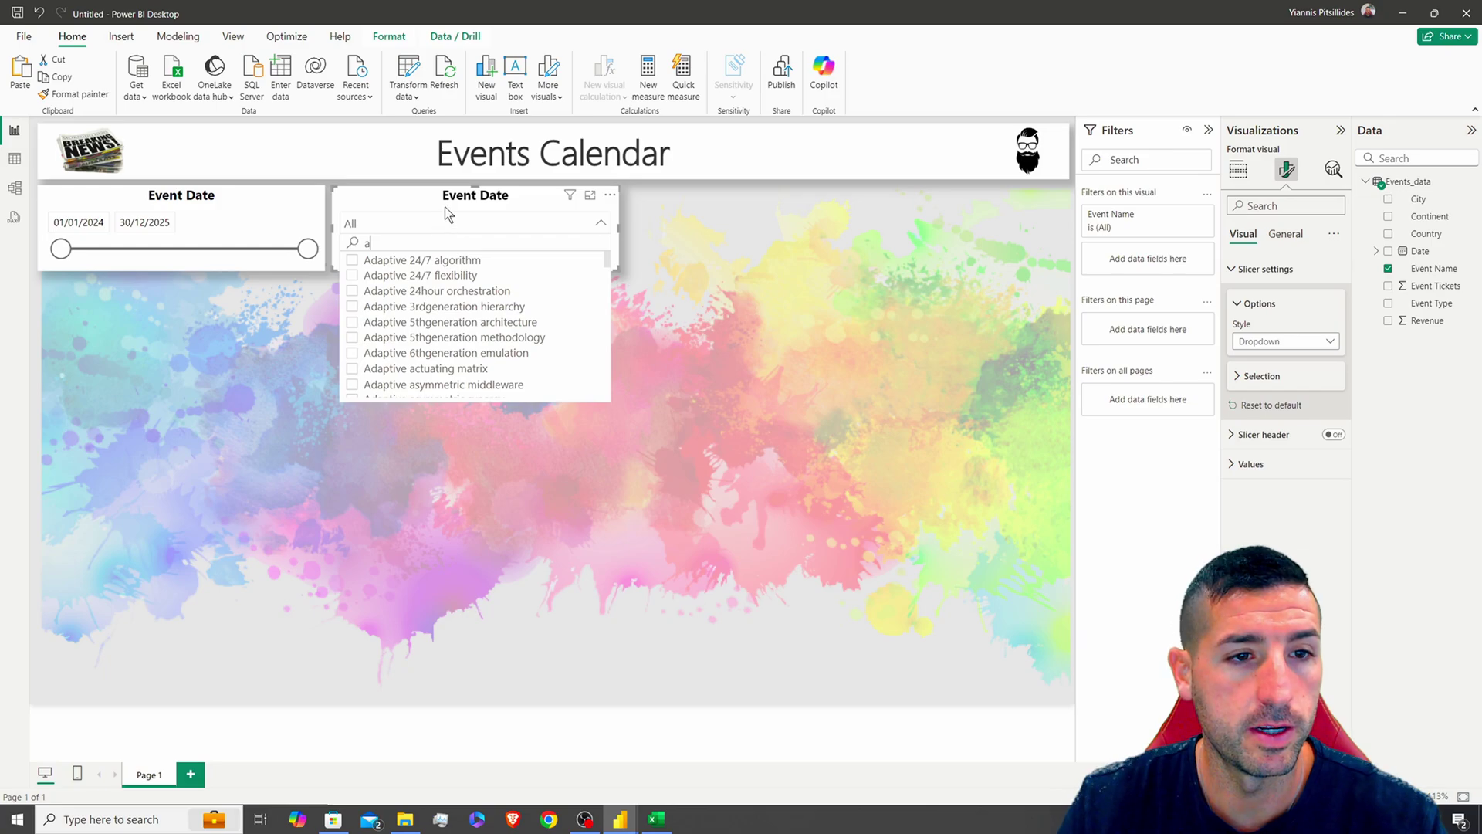
click(450, 205)
Change the title text of the copied slicer to "Event Name"
click(1286, 234)
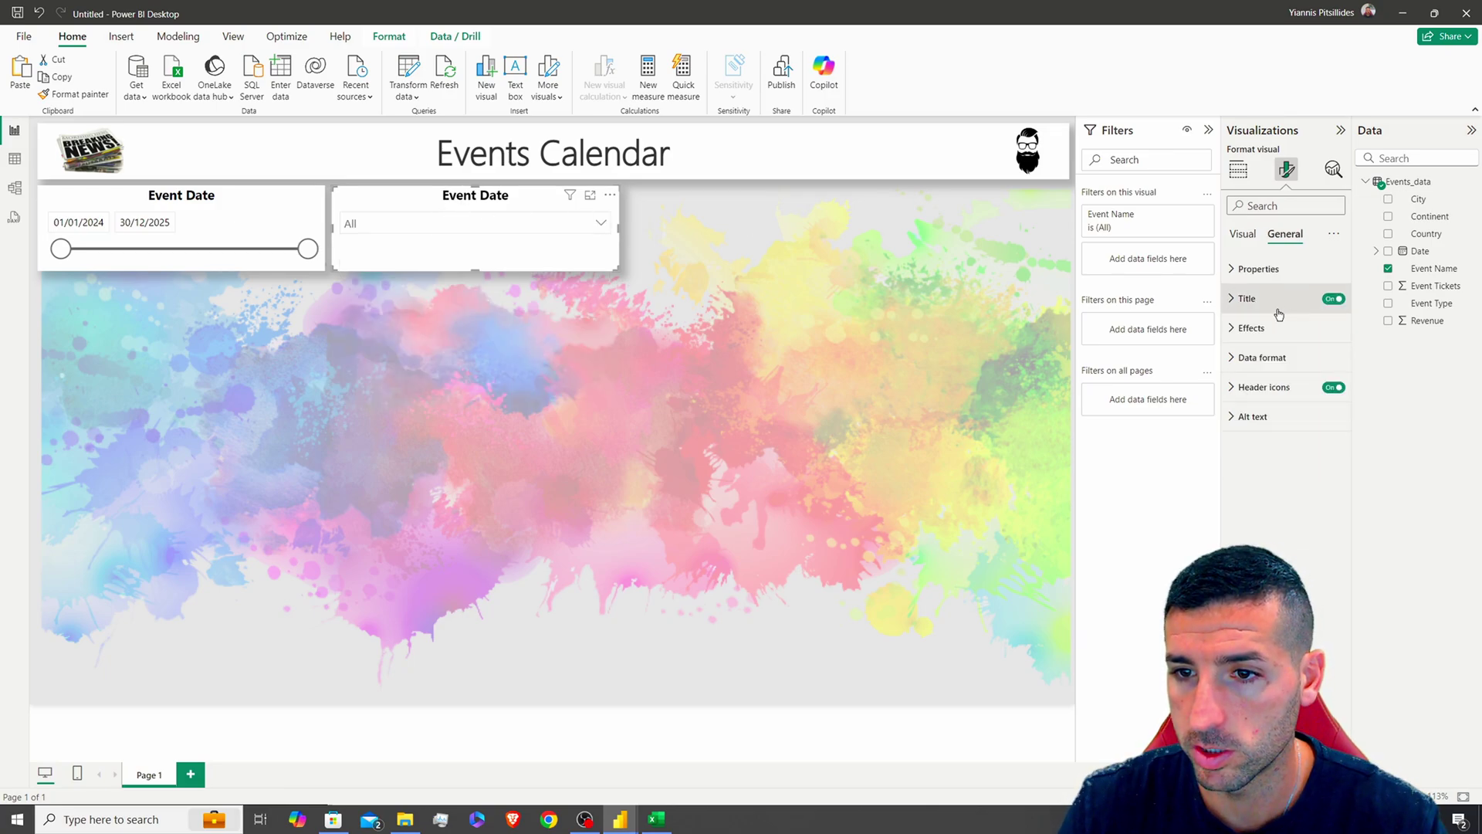
click(1247, 298)
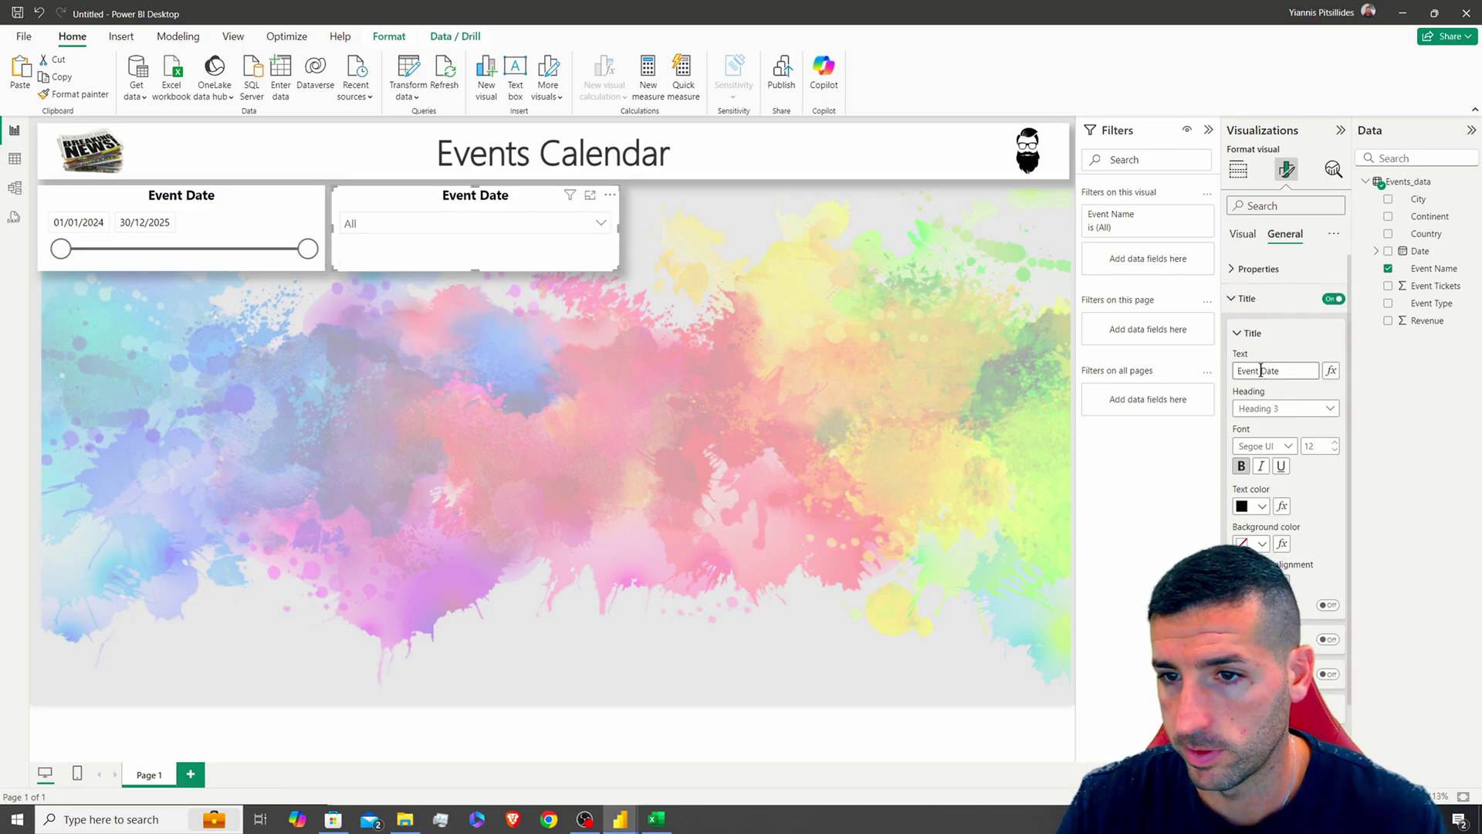
click(1434, 269)
triple_click(1277, 371)
text(Event Name)
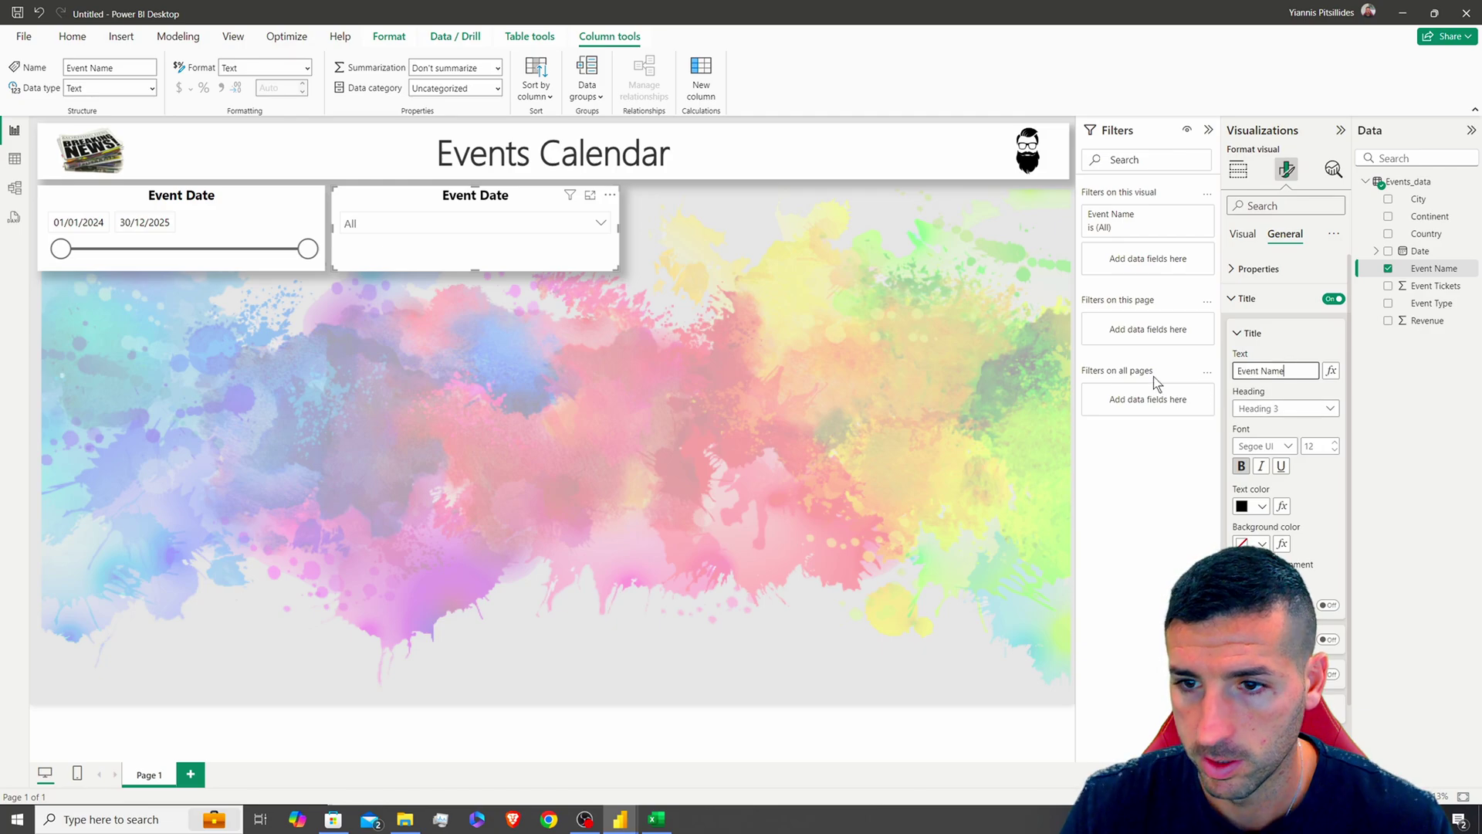
Duplicate the Event Name slicer, place the copy to its right, and replace the copy's field with Event Type
click(466, 204)
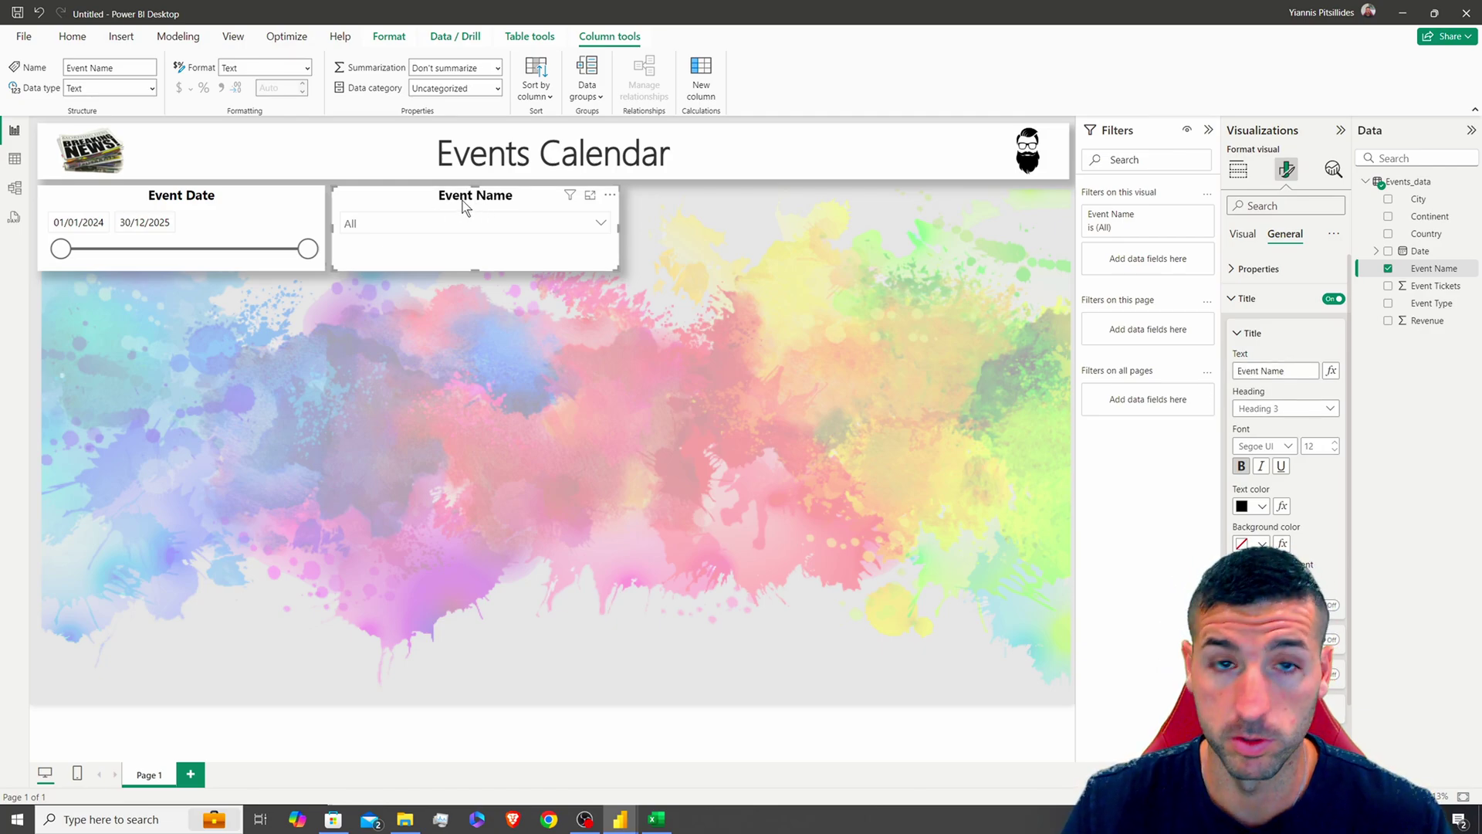
key(ctrl+c)
key(ctrl+v)
drag(484, 205, 772, 196)
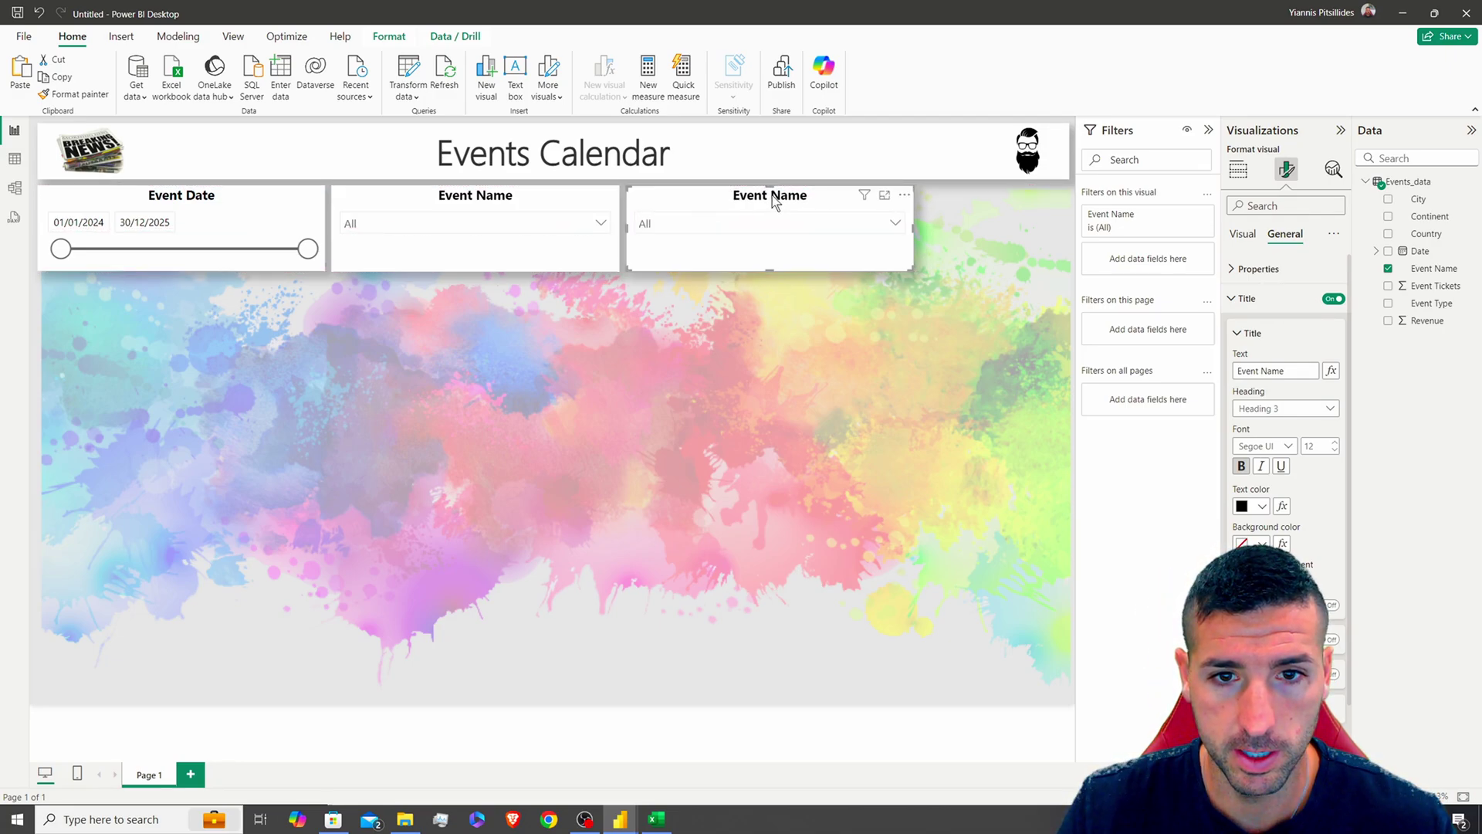
click(1238, 170)
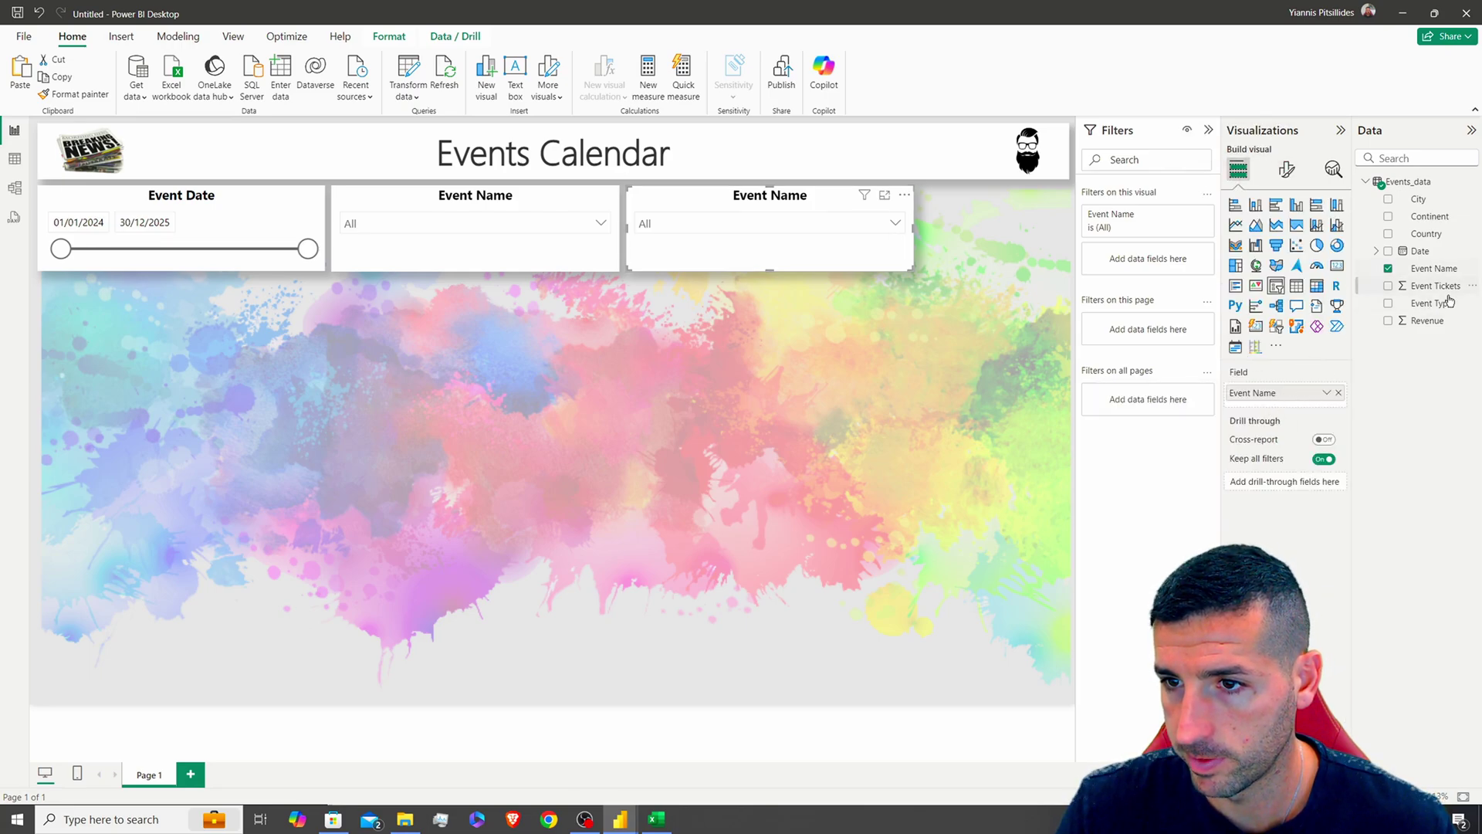
drag(1432, 303, 1329, 419)
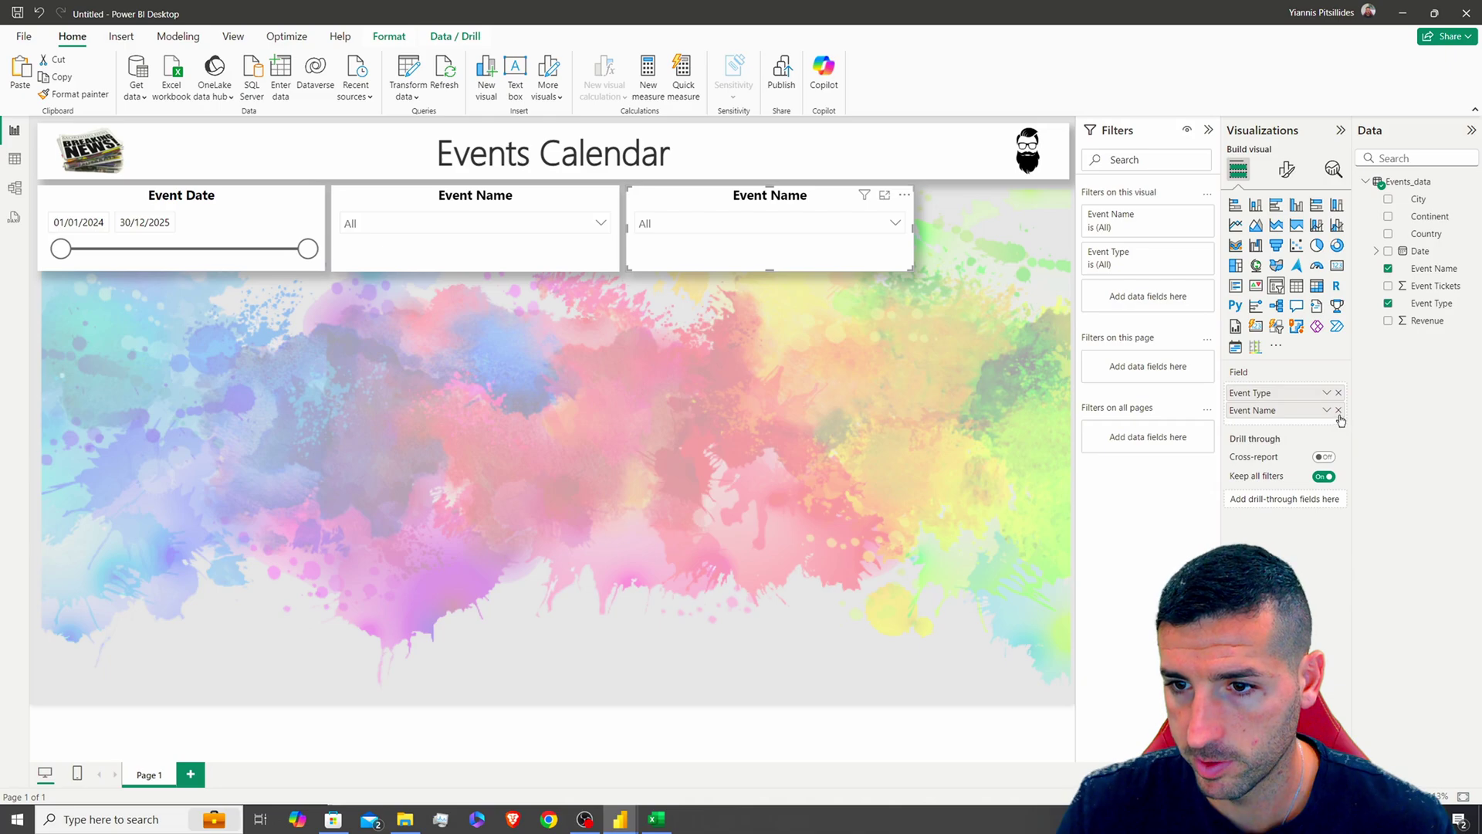
click(1340, 411)
Change the title text of the copied slicer that filters by Event Type to "Event Type"
click(1286, 170)
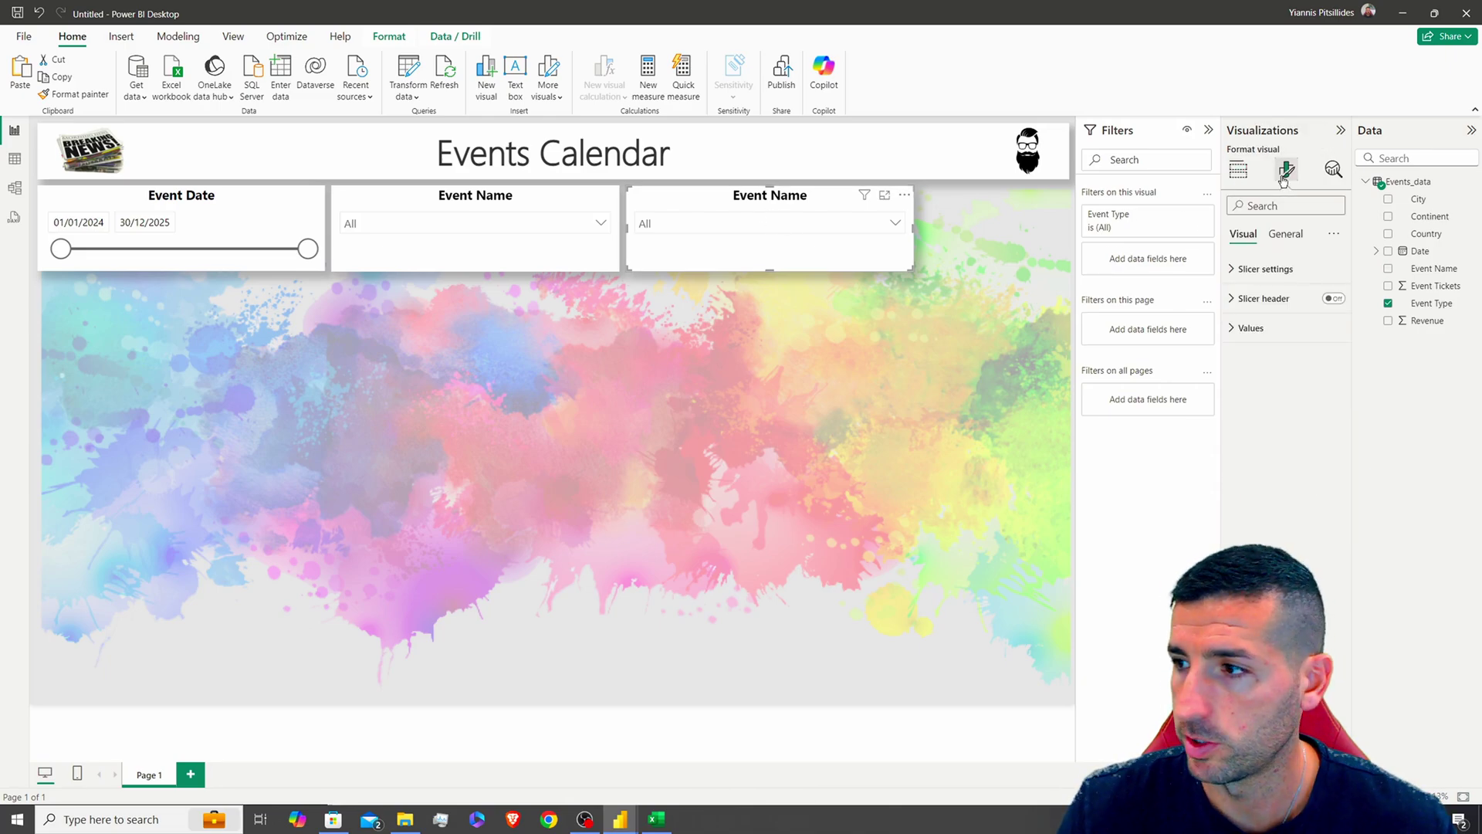
click(1285, 233)
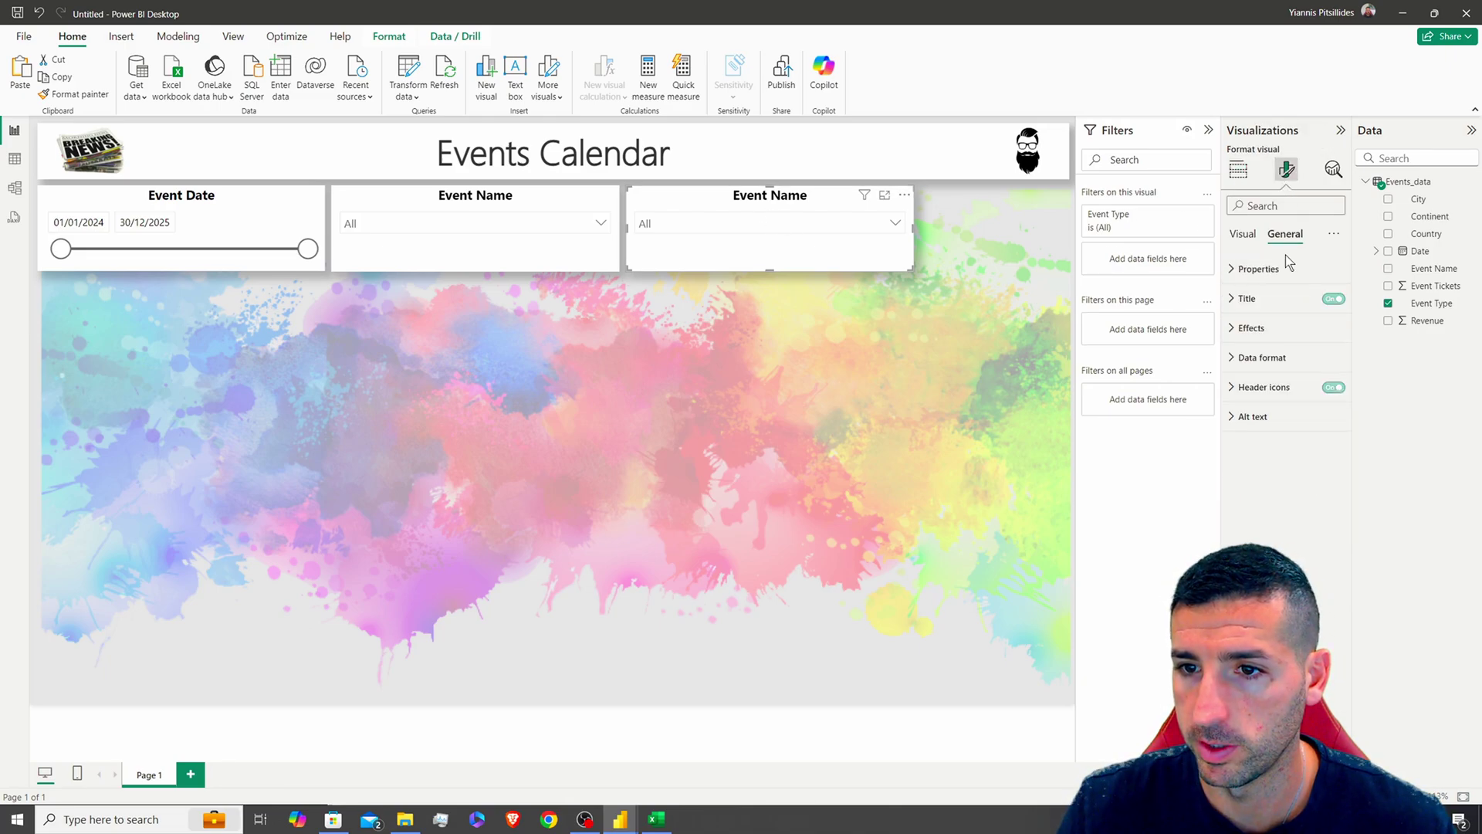
click(1392, 301)
click(1247, 298)
triple_click(1262, 370)
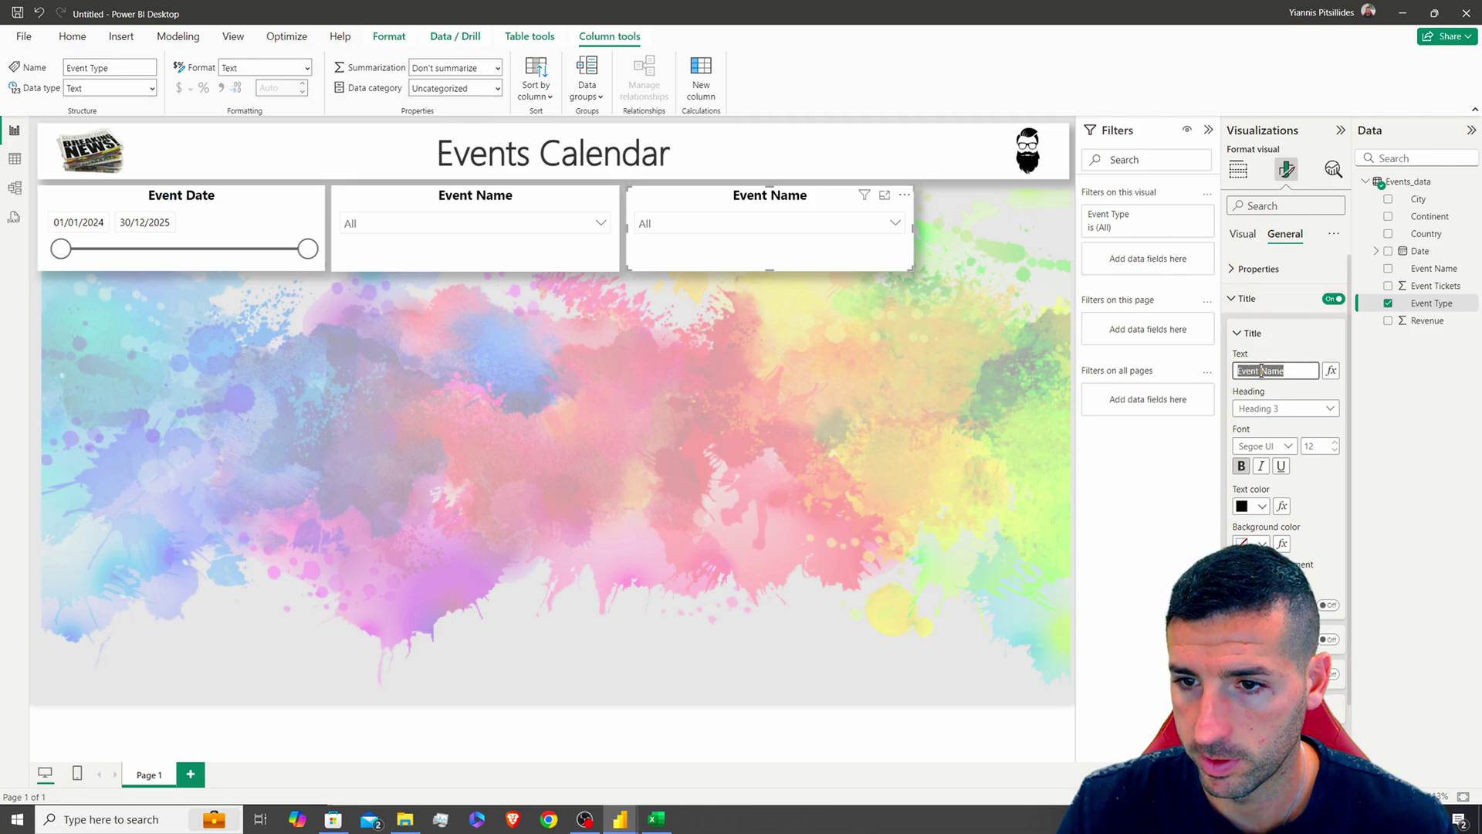
key(BackSpace)
Set the Event Type slicer's style to Tile and turn off its search field
click(1243, 233)
click(1266, 268)
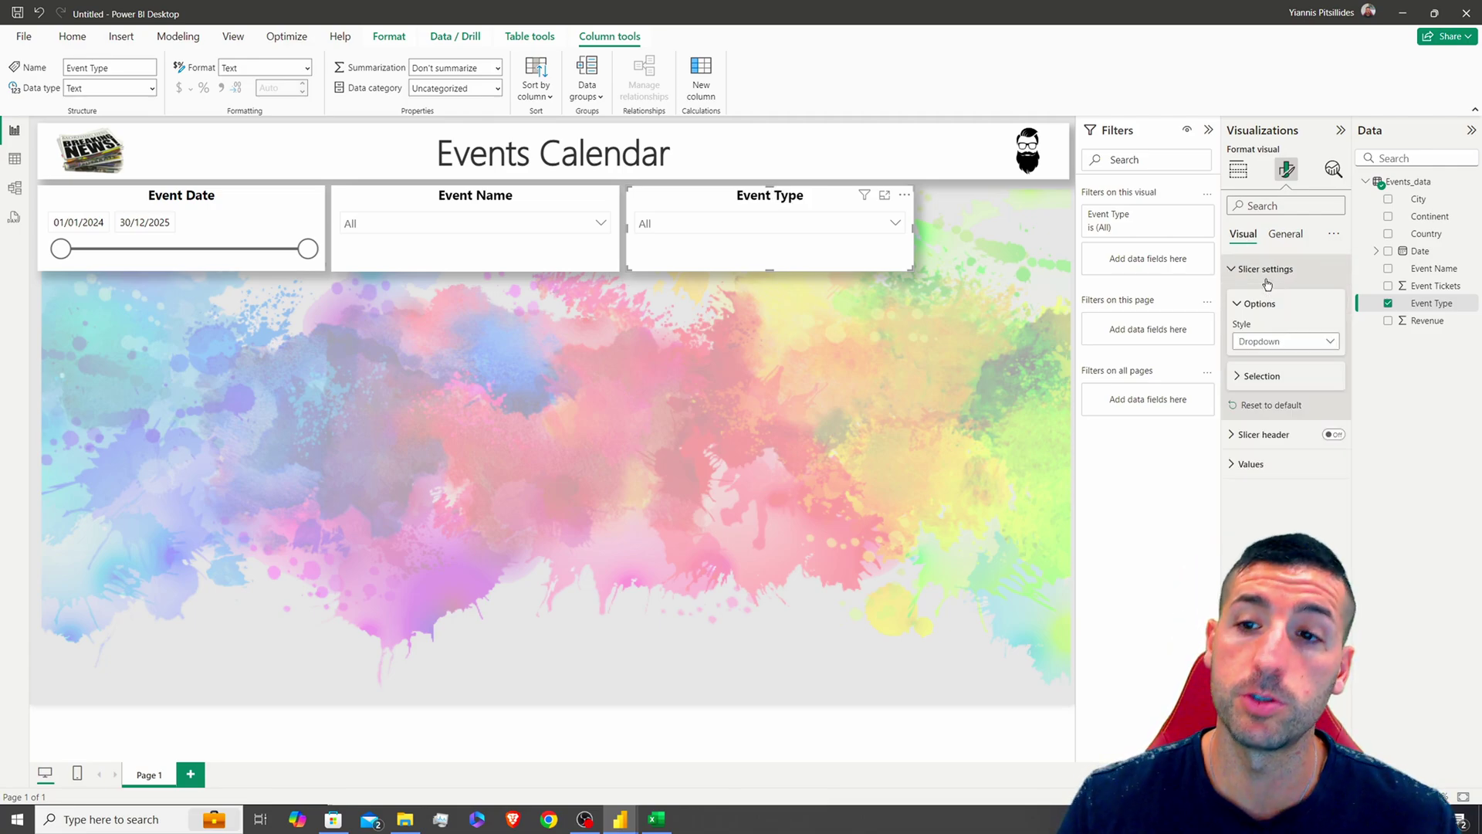
click(1274, 342)
click(1257, 386)
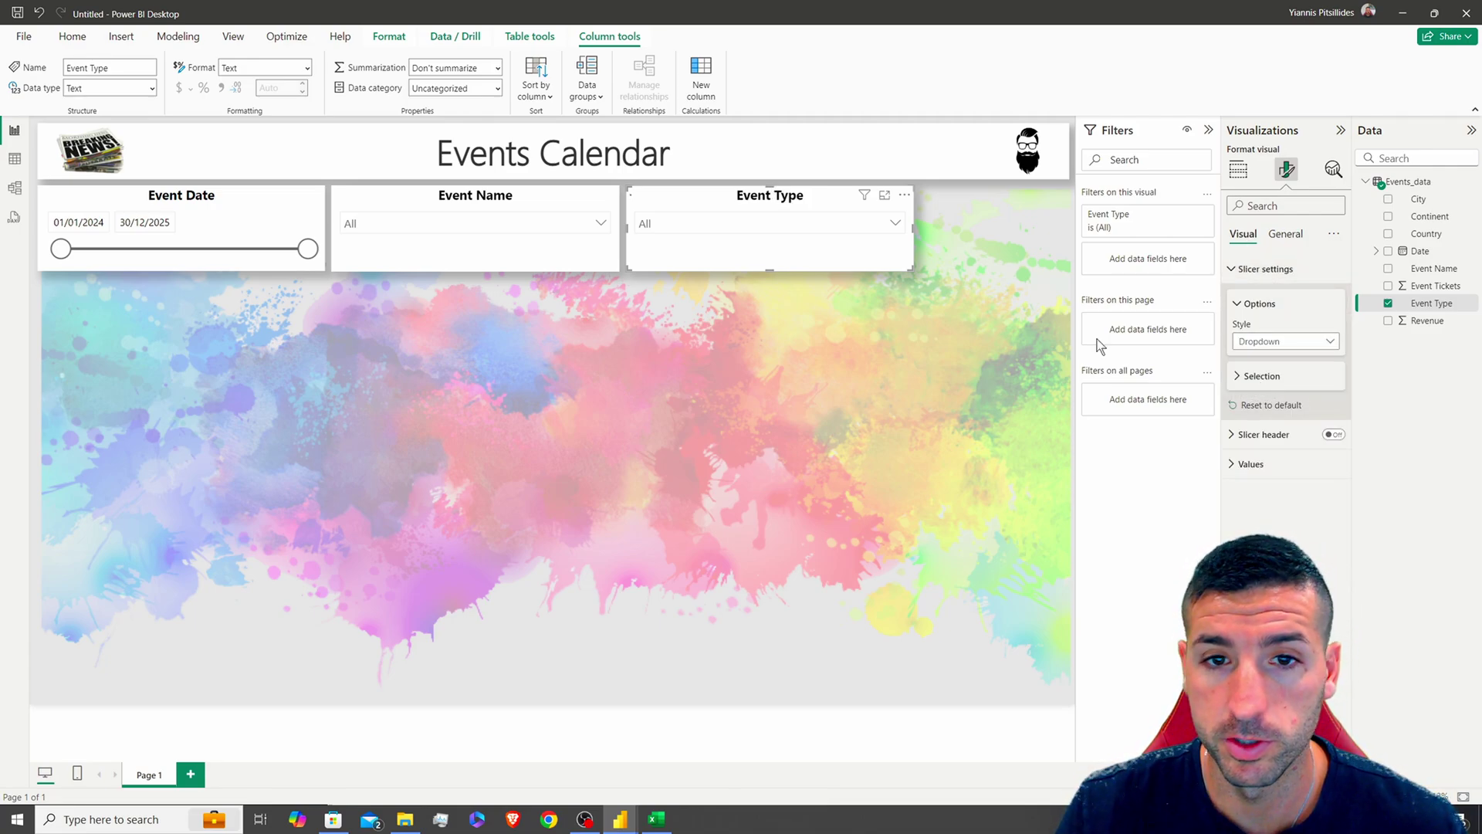
click(904, 195)
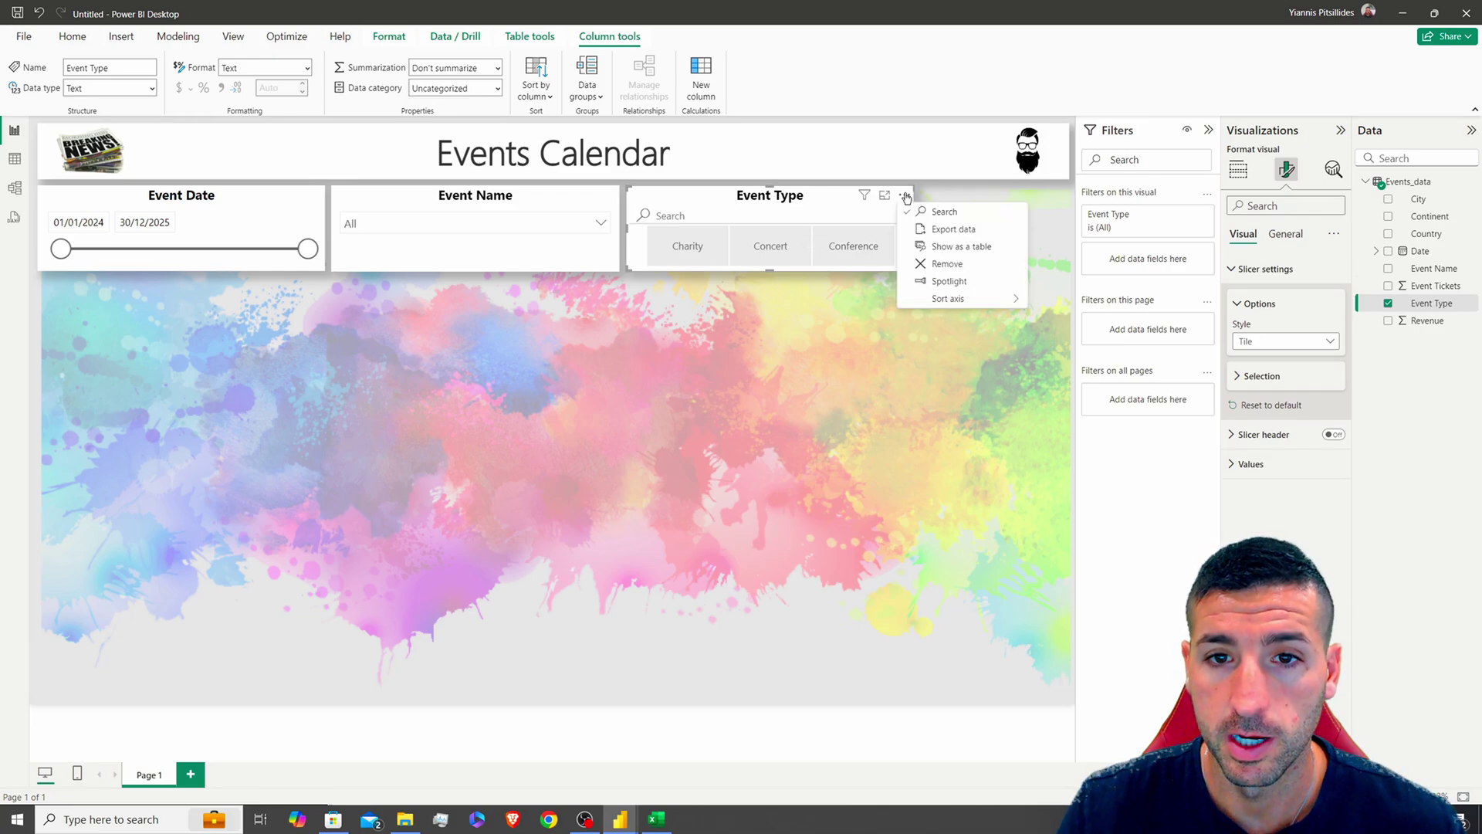
click(943, 211)
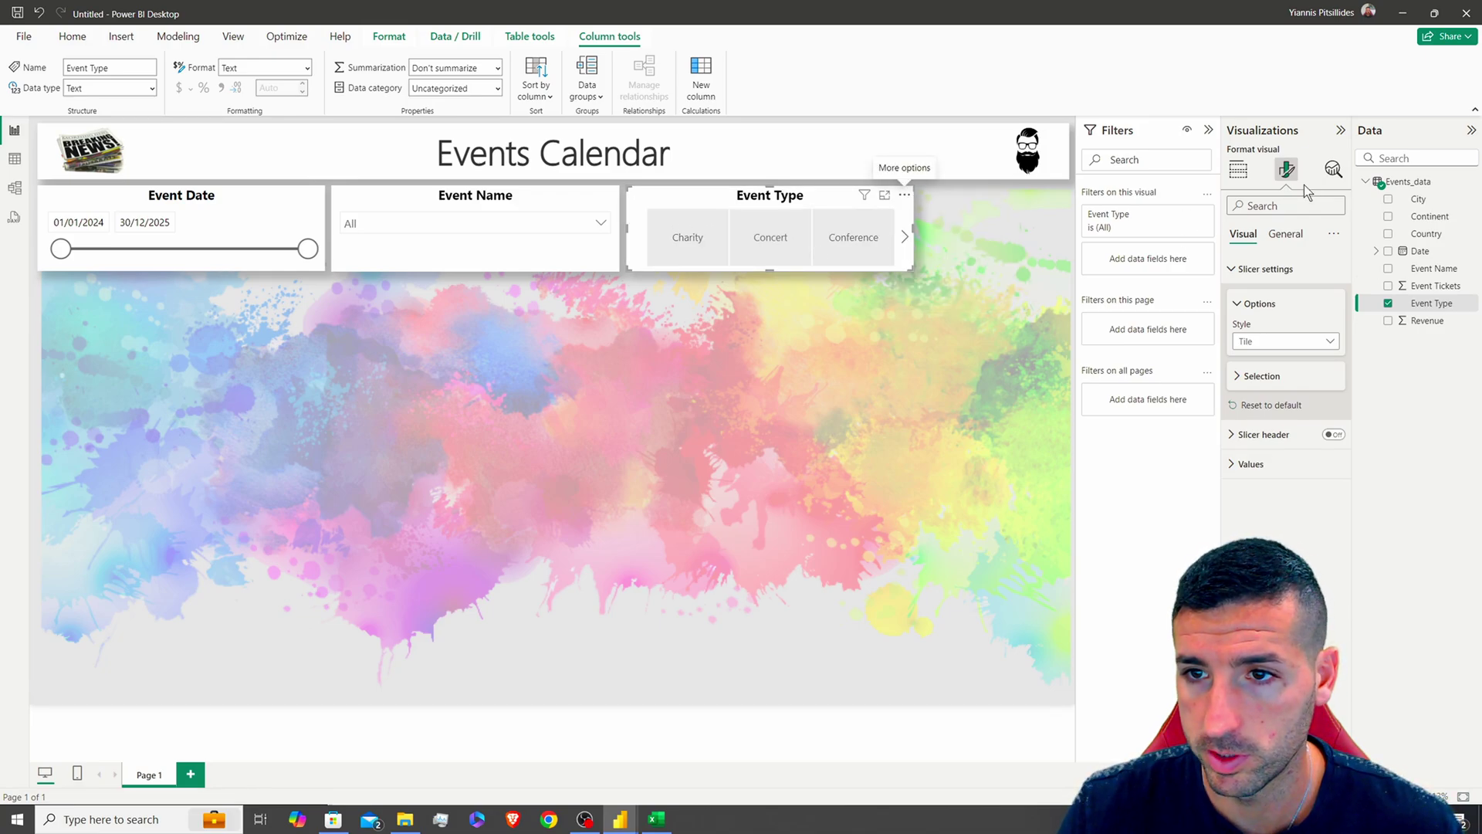
Give the Event Type slicer's tiles a light teal border and set their value font color to black
click(1266, 270)
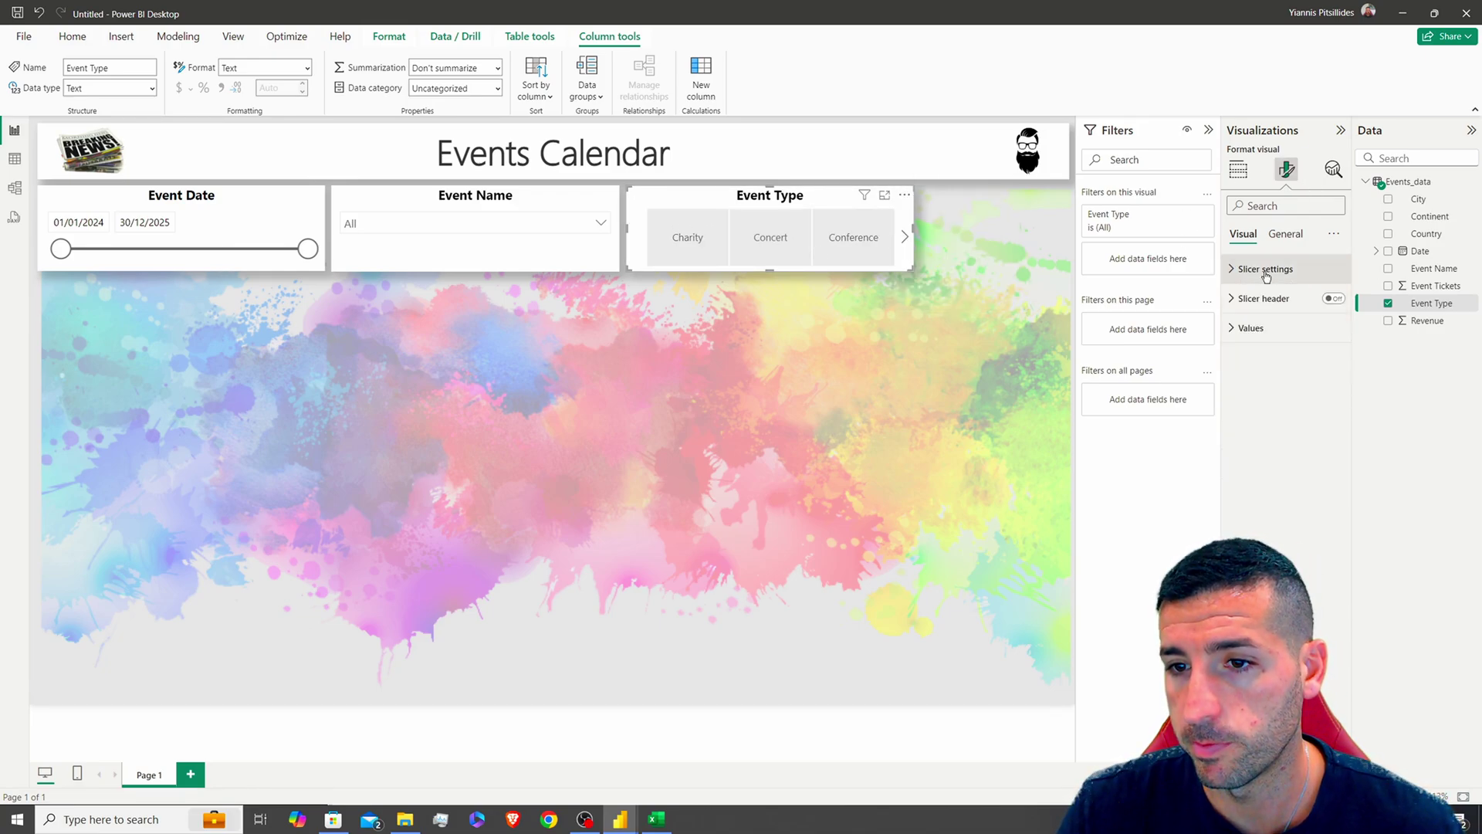
click(1249, 328)
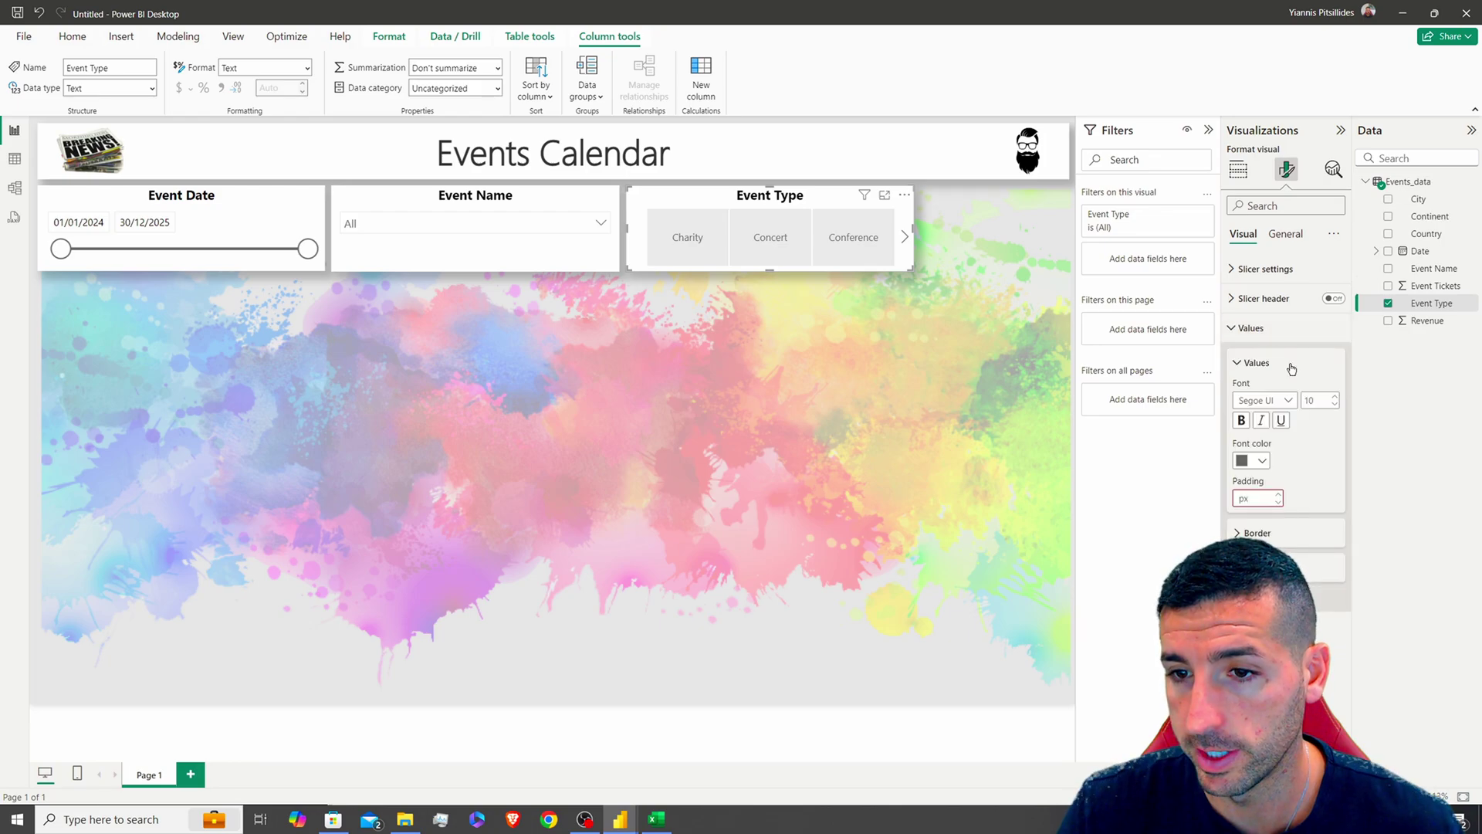
click(1269, 533)
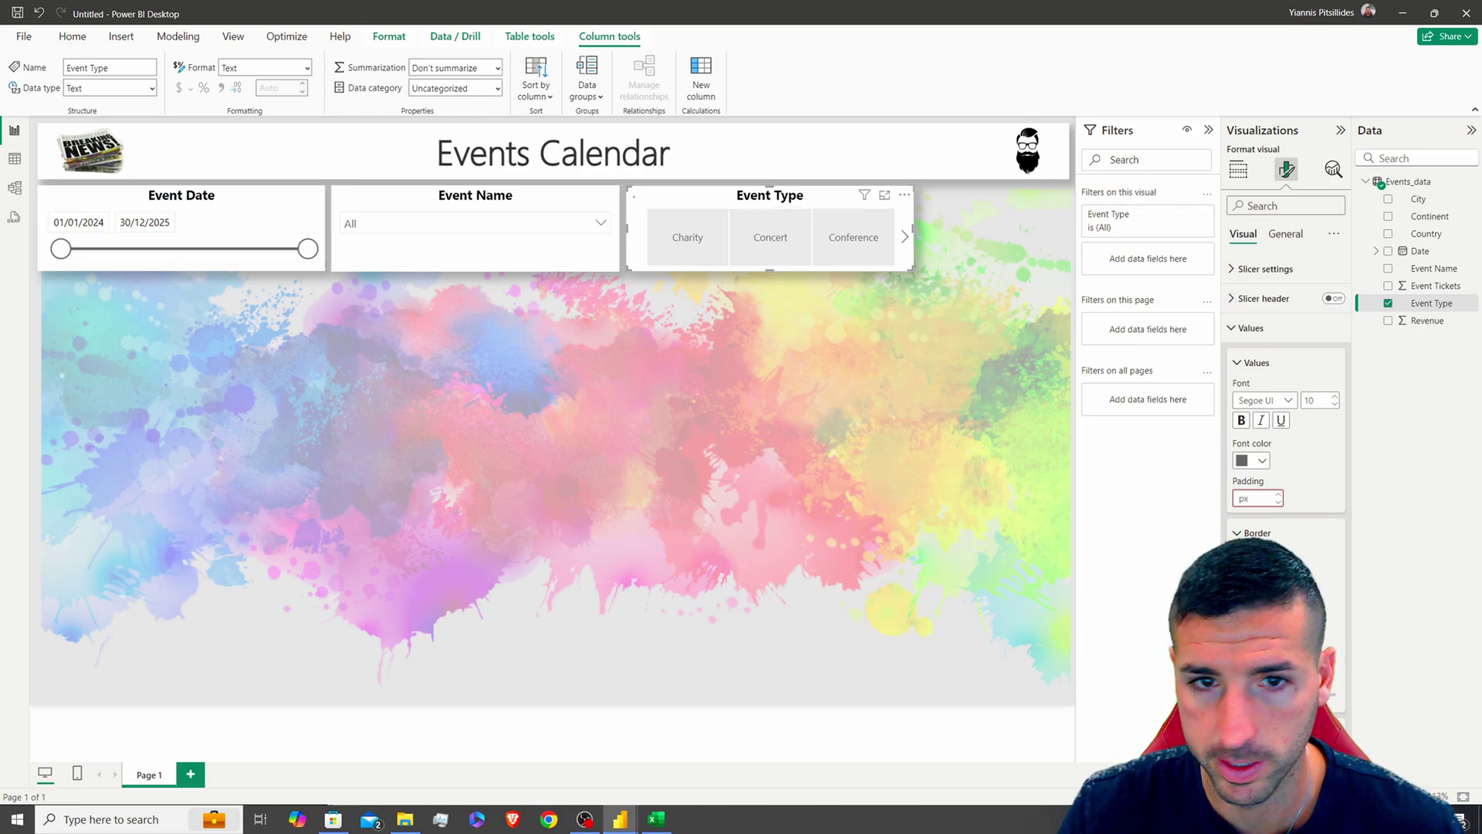
click(1262, 460)
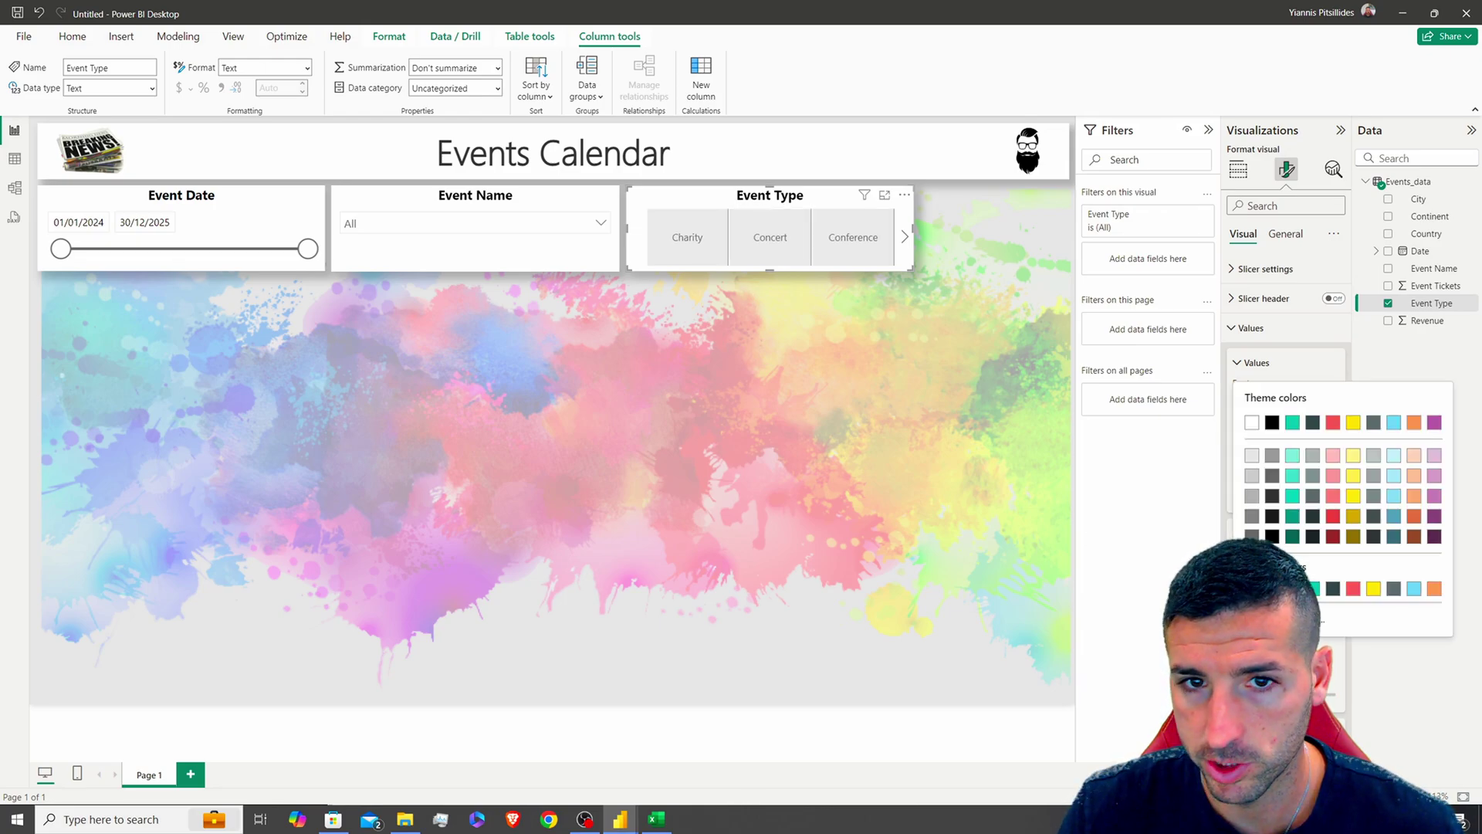
click(1291, 462)
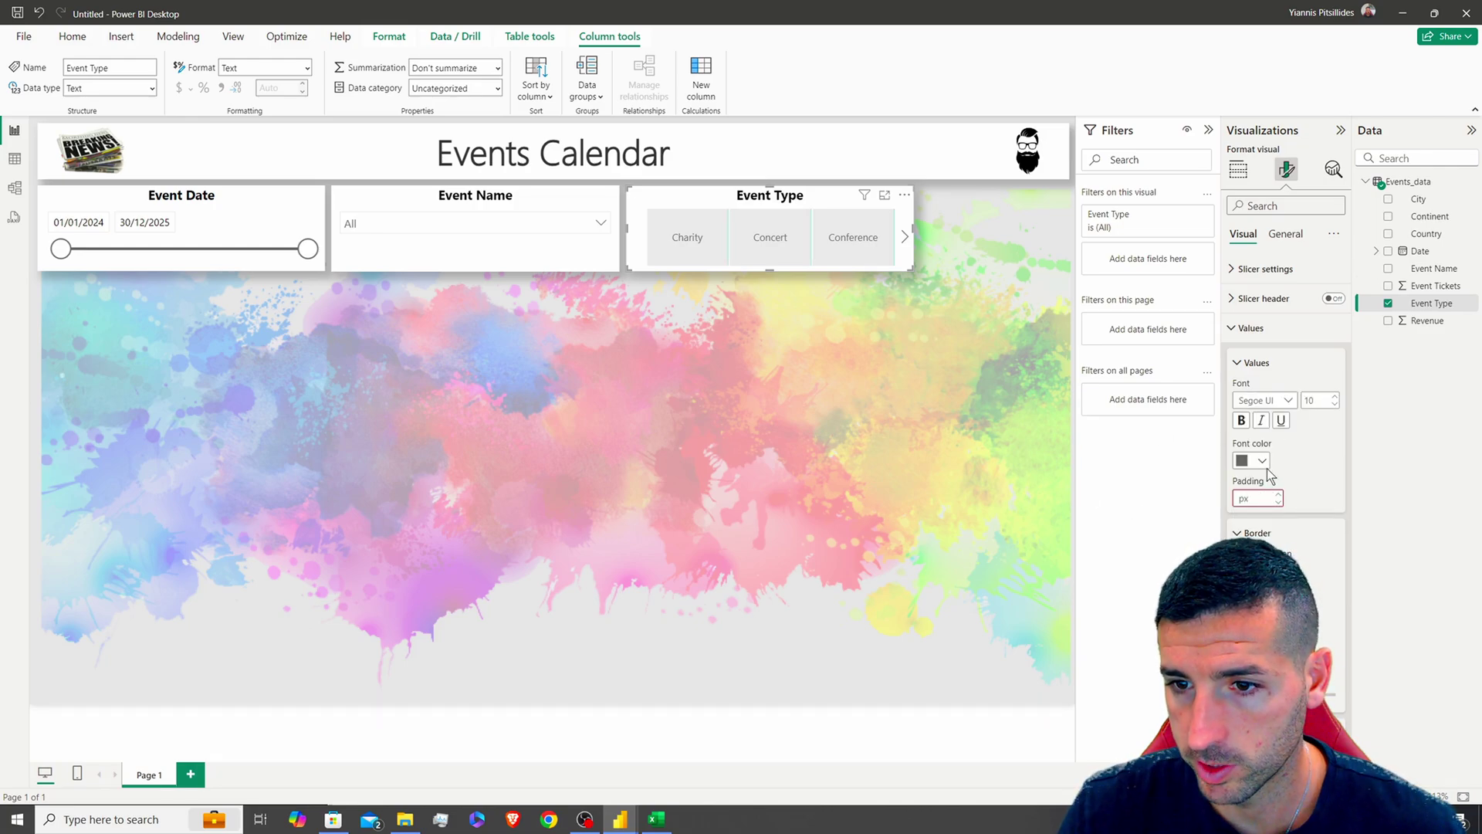
click(1263, 462)
click(1278, 513)
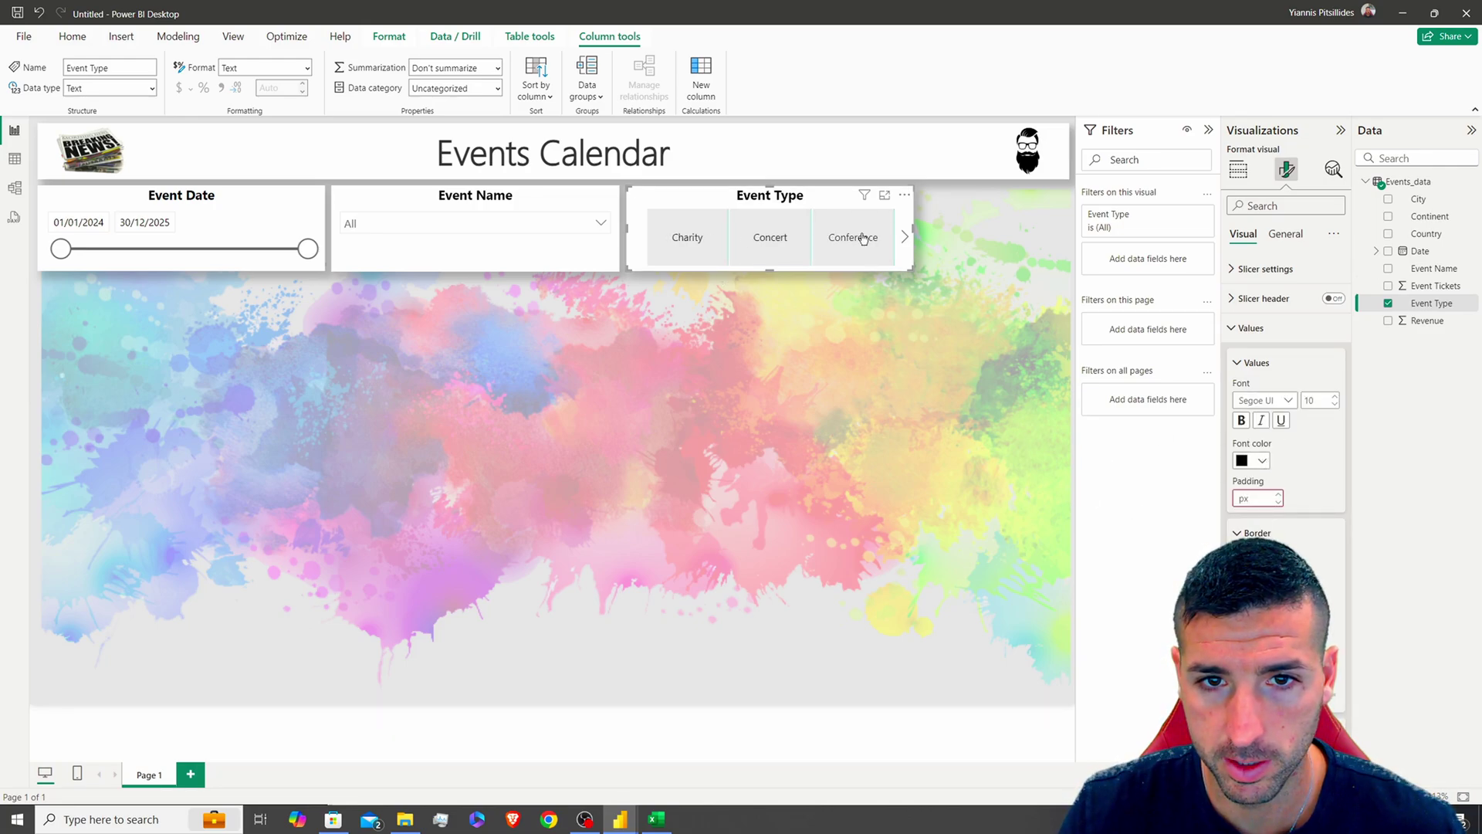
click(1247, 363)
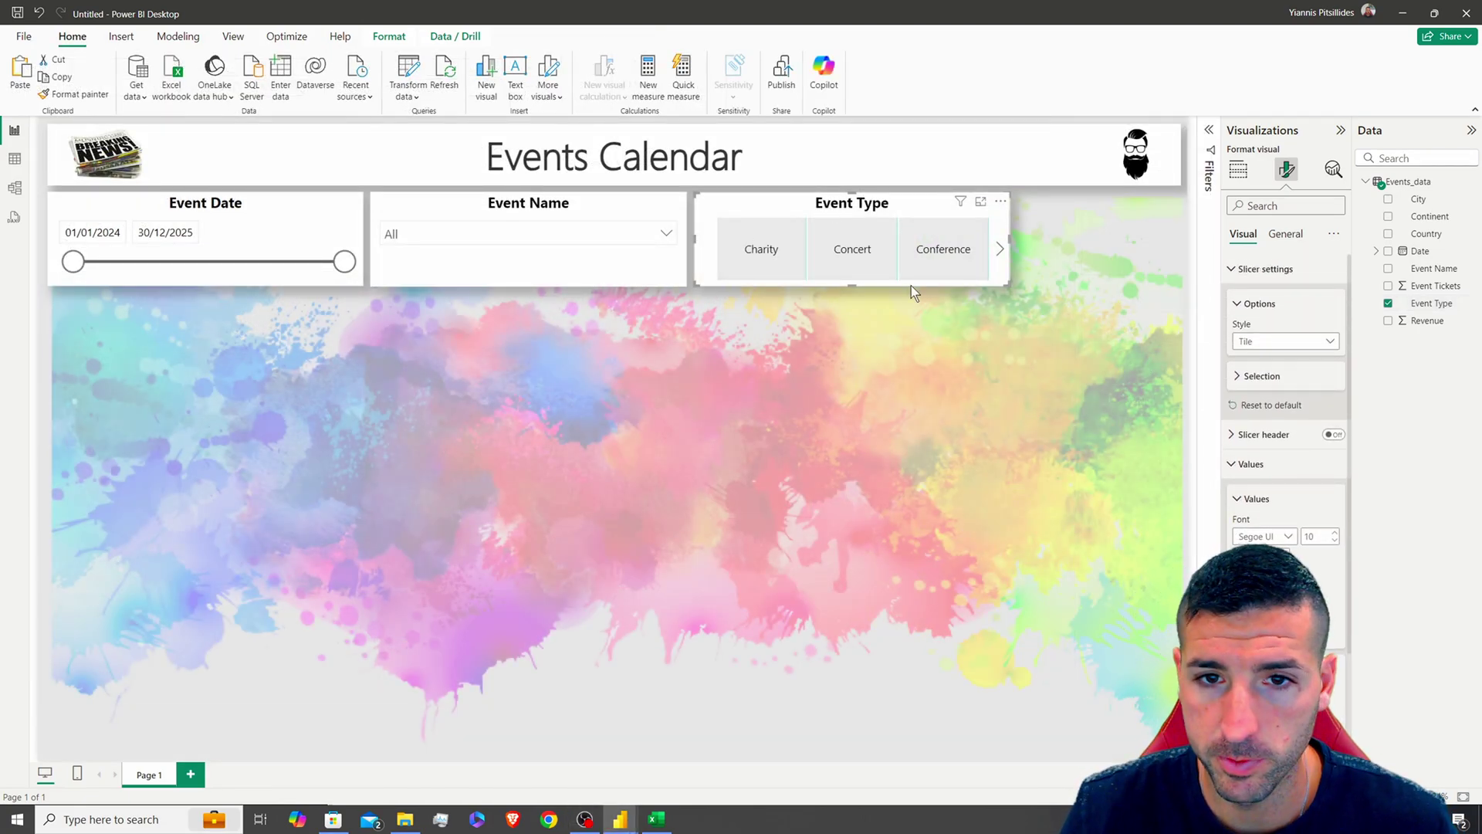
Duplicate the Event Type slicer, place the copy below the slicer row, and replace its field with Continent
drag(837, 224, 894, 355)
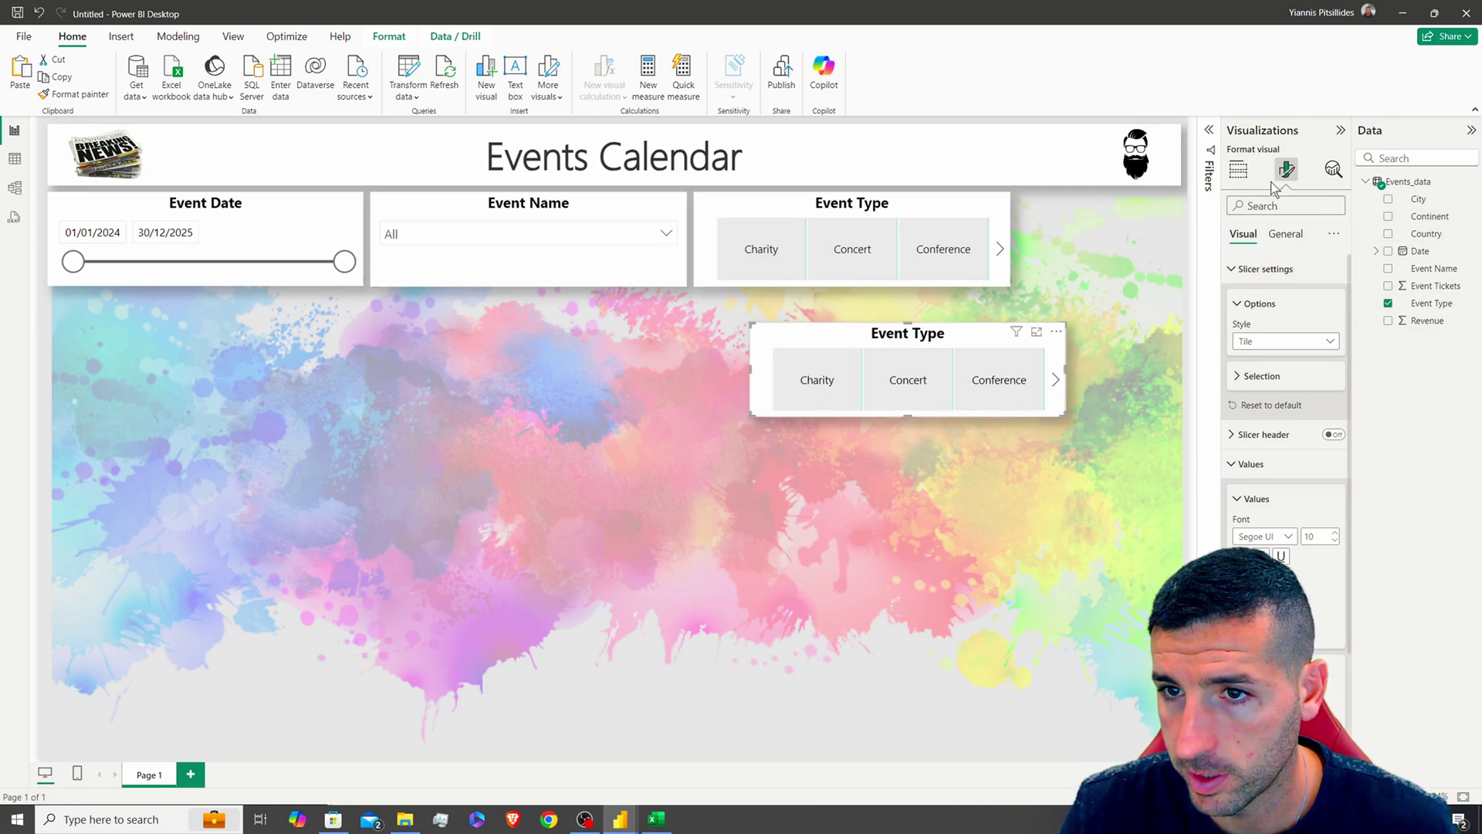
click(1238, 169)
drag(1430, 219, 1307, 394)
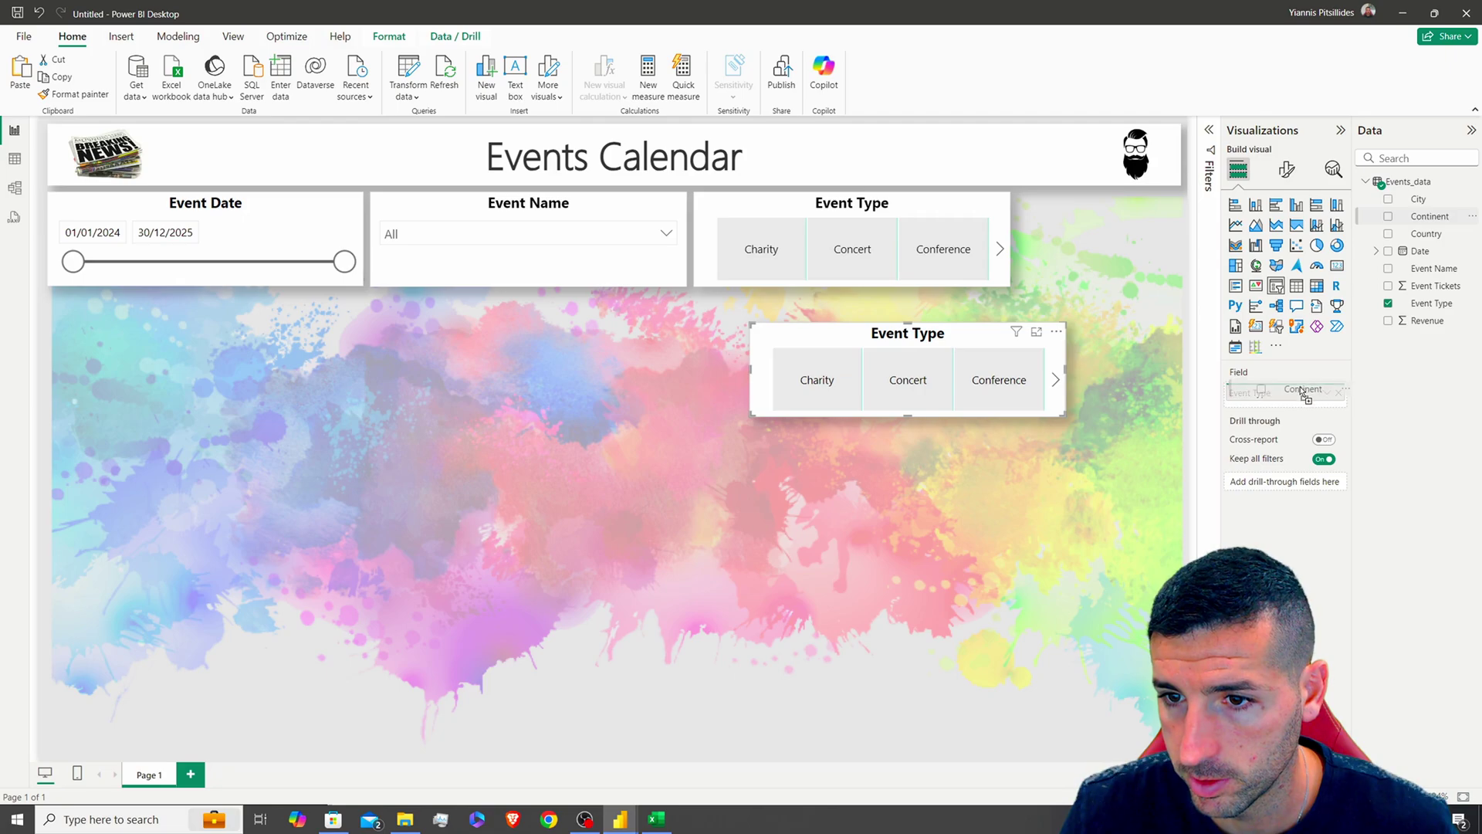
click(1339, 410)
Change the title text of the new slicer copy to "Continent"
click(1287, 169)
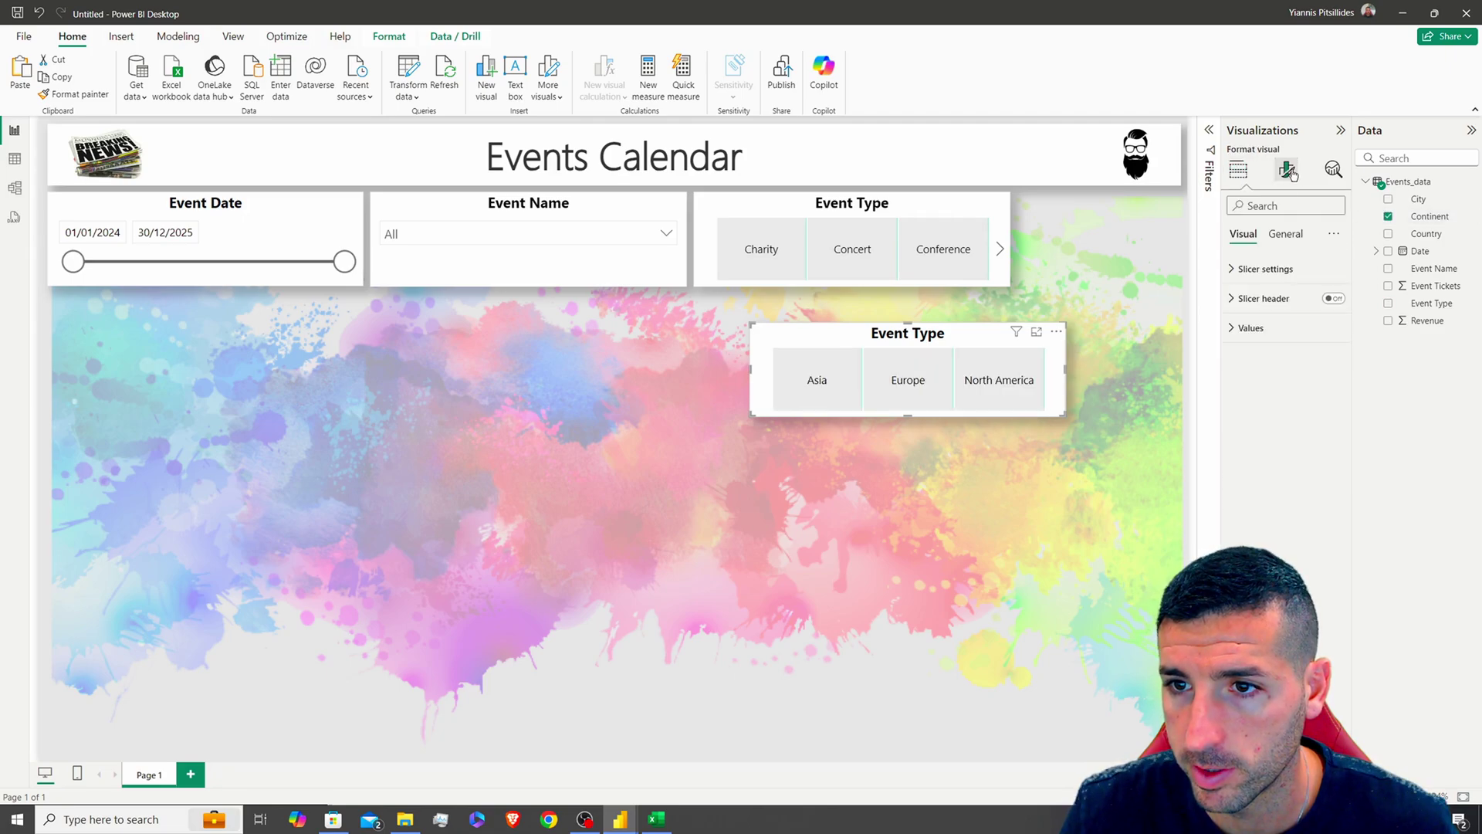
click(1247, 298)
click(1429, 216)
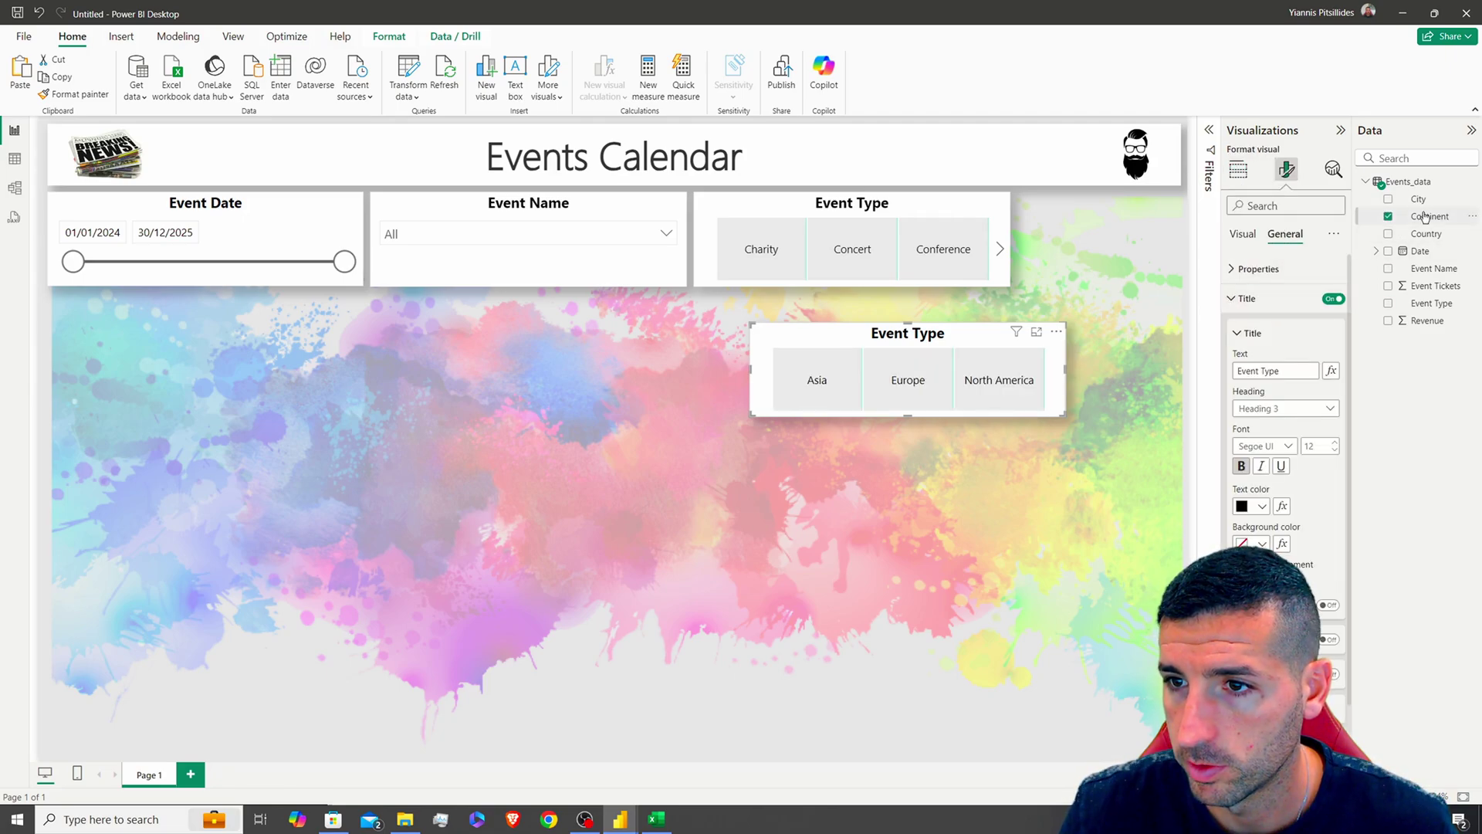
click(1276, 372)
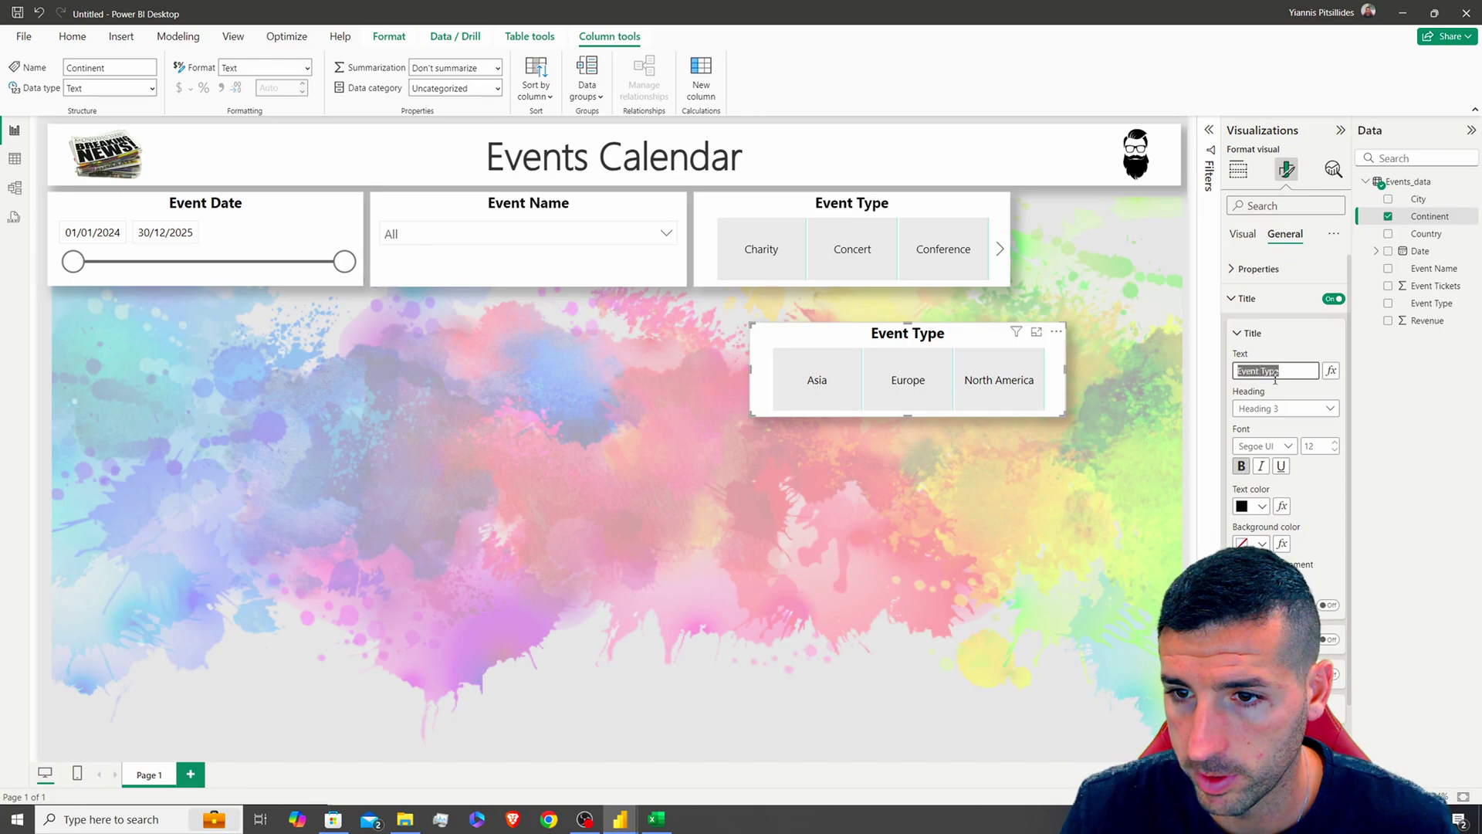
click(1106, 282)
Narrow the Event Date, Event Name and Event Type slicers and shift Event Type over to make room for a fourth slicer
click(888, 342)
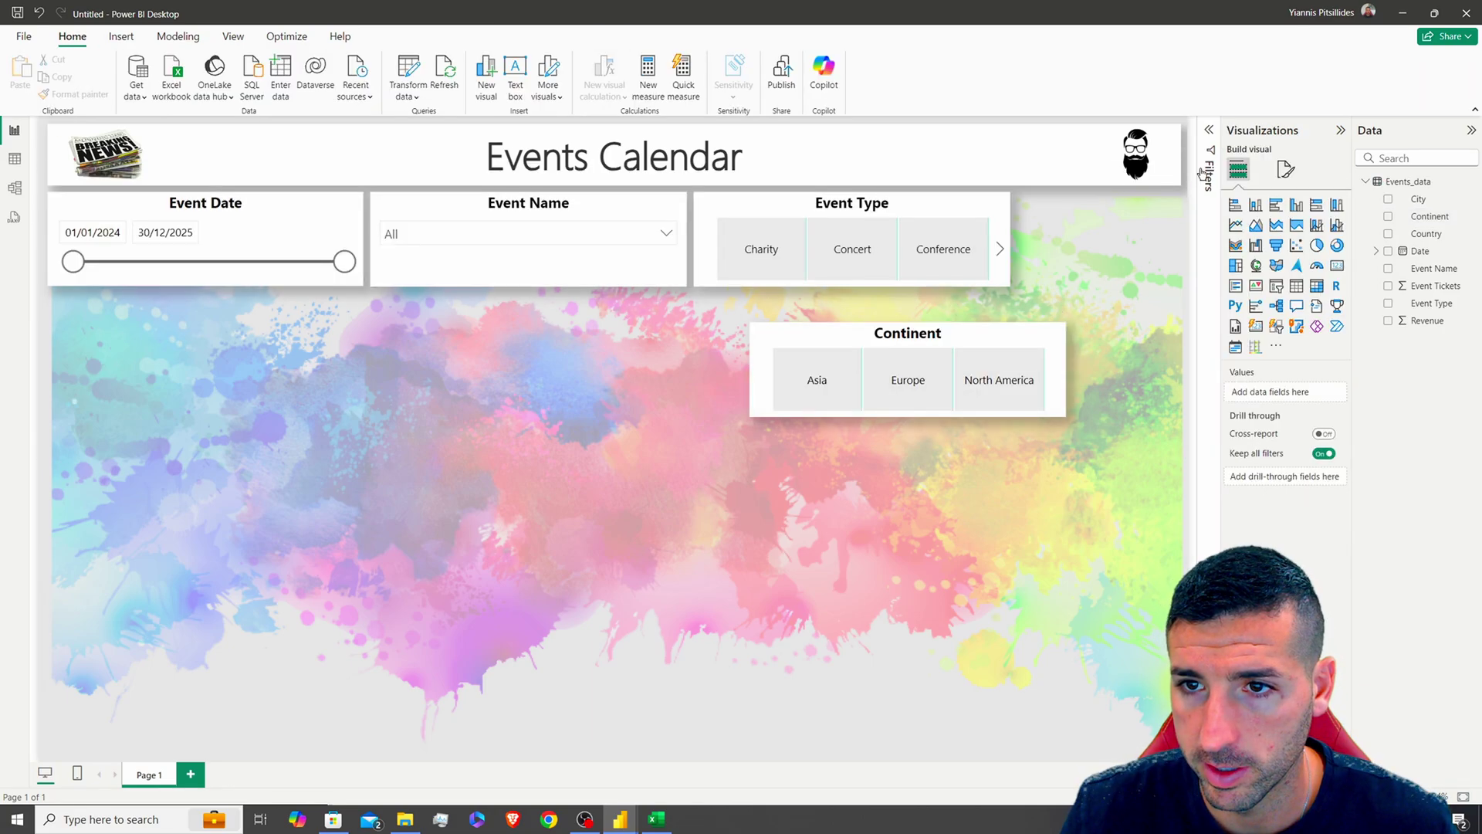
drag(888, 341, 944, 324)
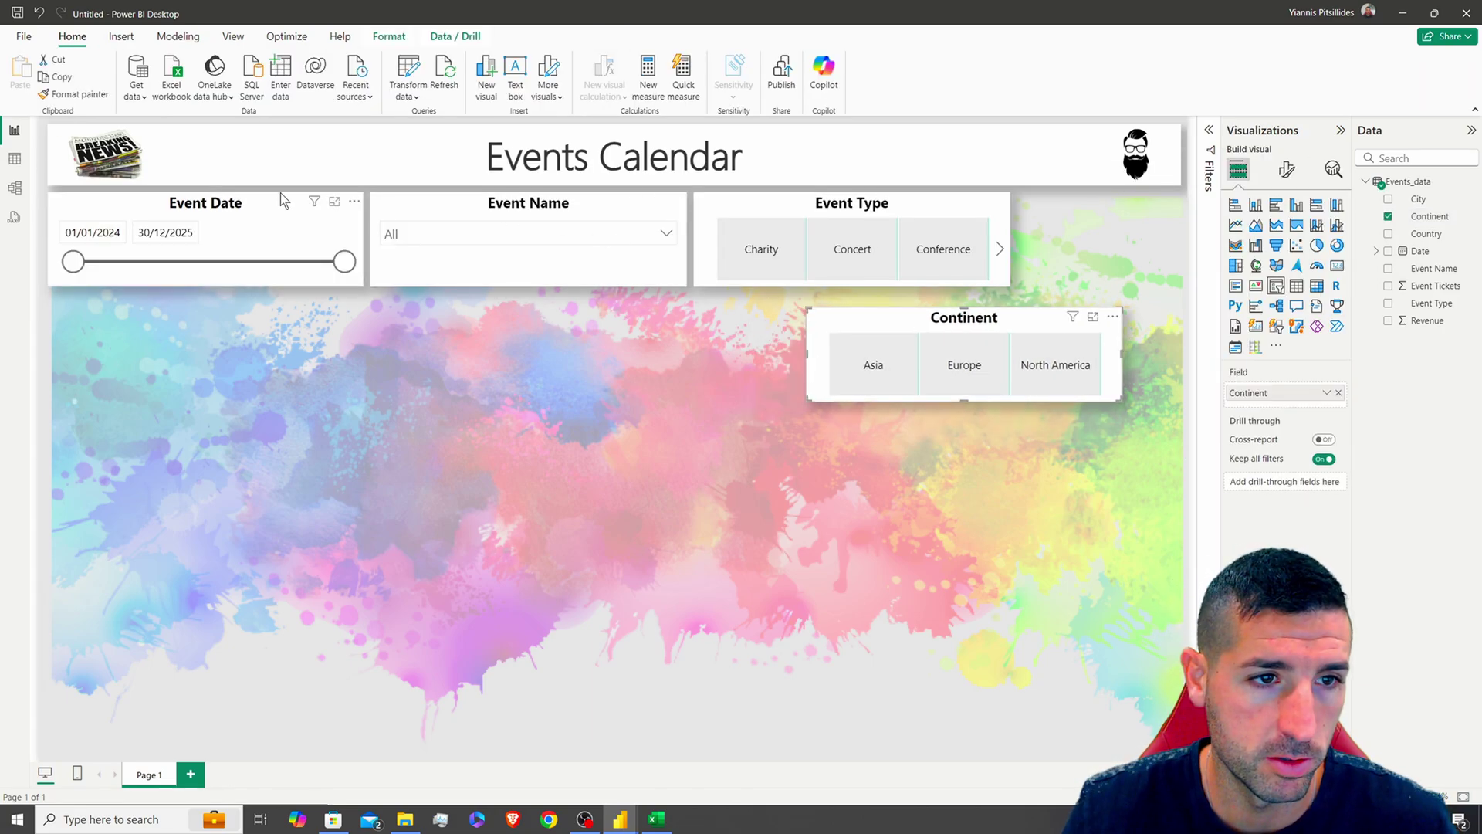
click(361, 245)
drag(362, 240, 321, 240)
click(663, 243)
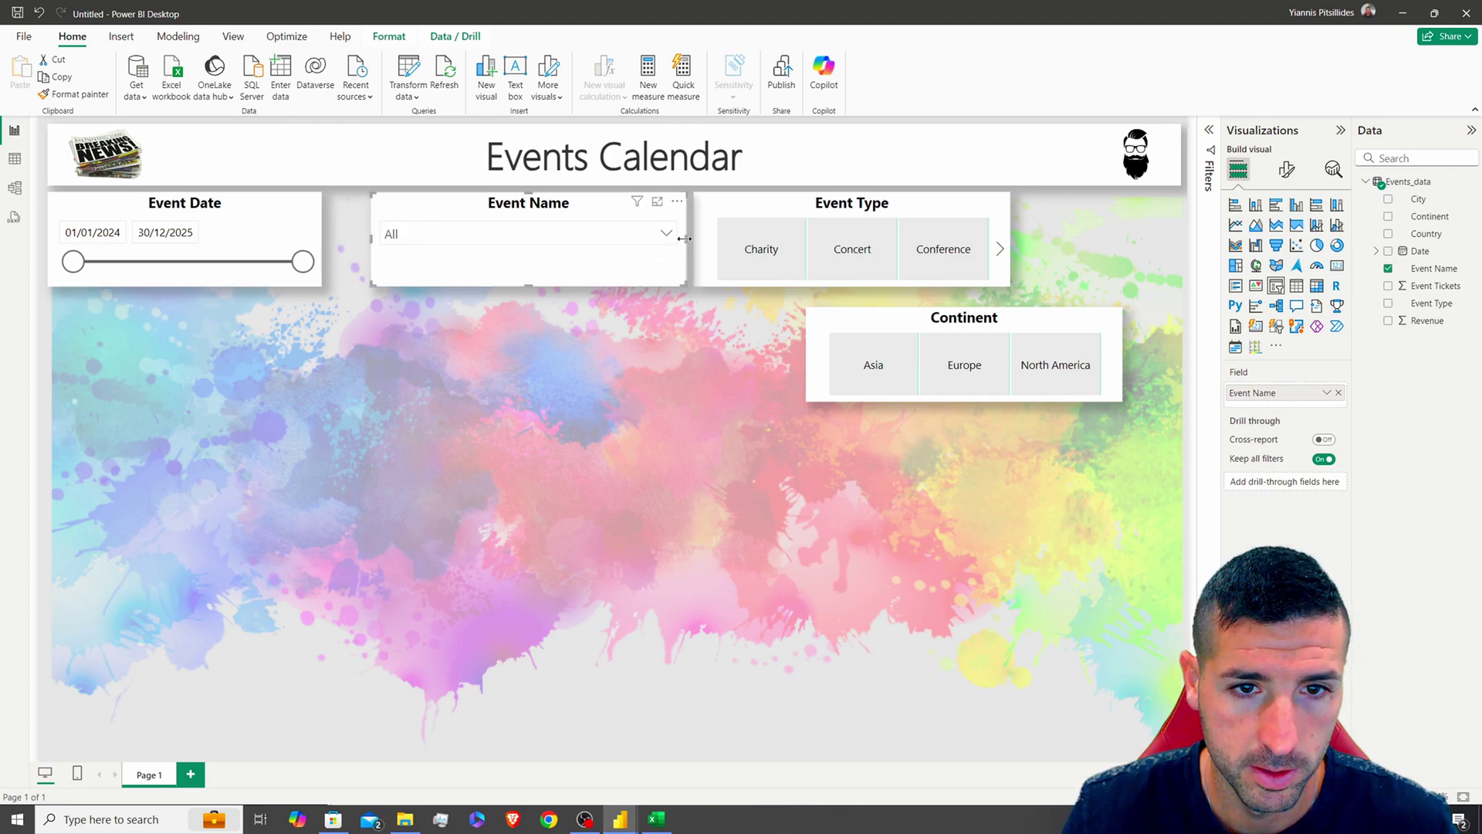
drag(684, 239, 656, 238)
drag(779, 207, 741, 206)
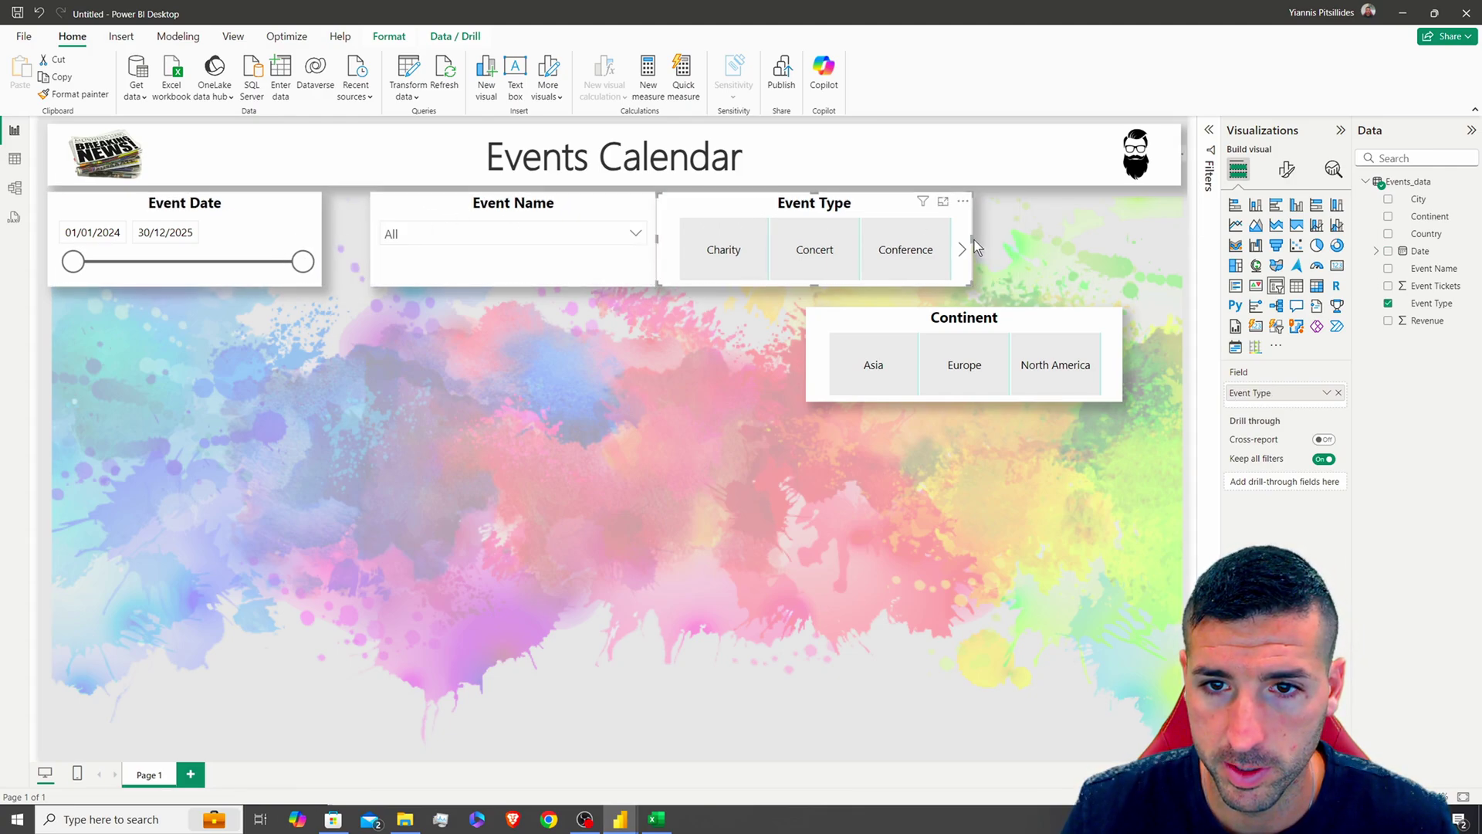
drag(971, 238, 925, 244)
Narrow the Continent slicer and place it at the end of the slicer row, flush with the header's right edge
click(1009, 318)
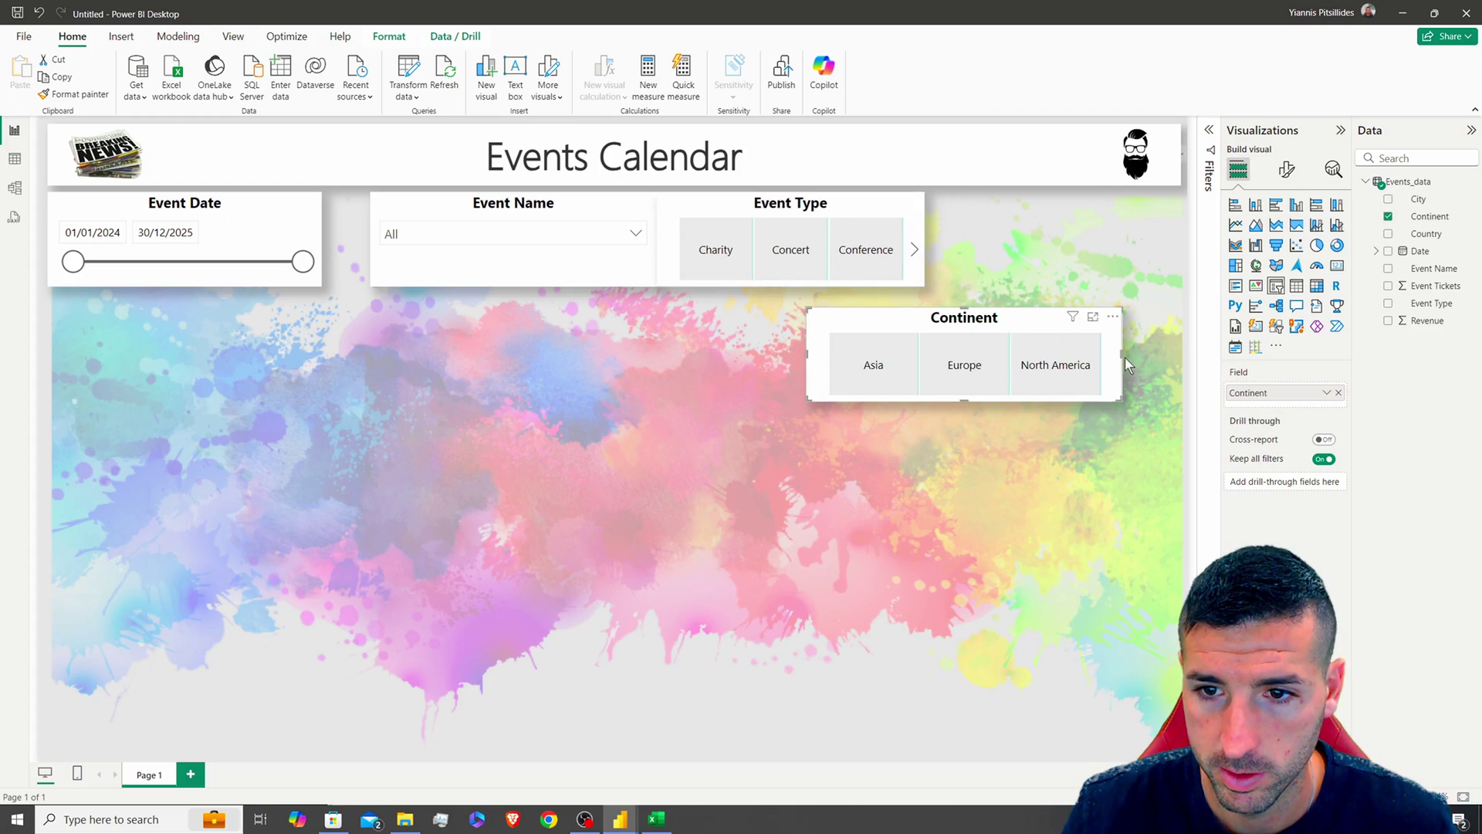
drag(1123, 357, 1114, 359)
drag(949, 319, 1044, 205)
Select all four slicers in the row and distribute them horizontally
ctrl+click(729, 205)
ctrl+click(513, 205)
ctrl+click(210, 203)
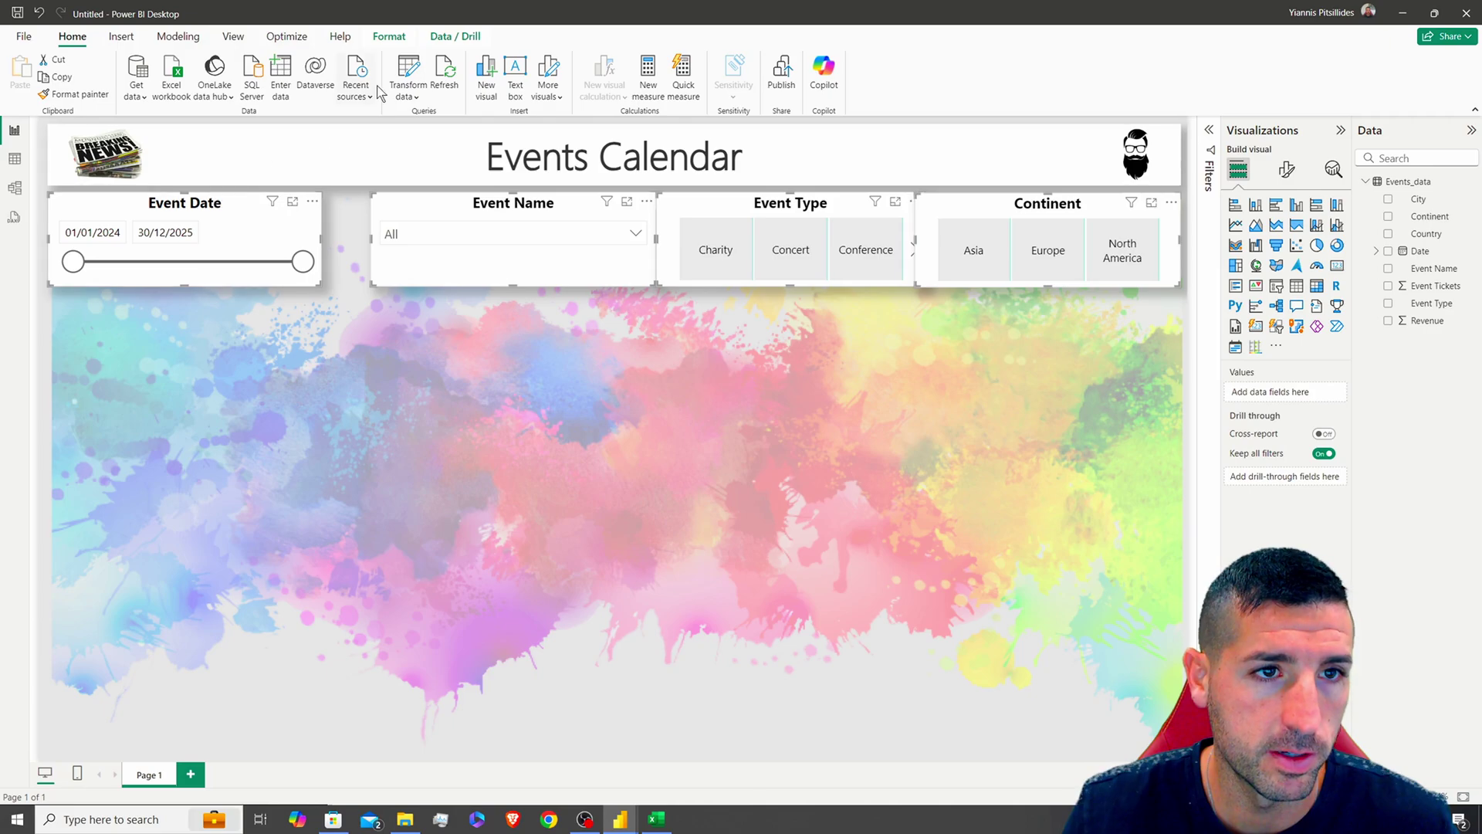
click(388, 38)
click(321, 91)
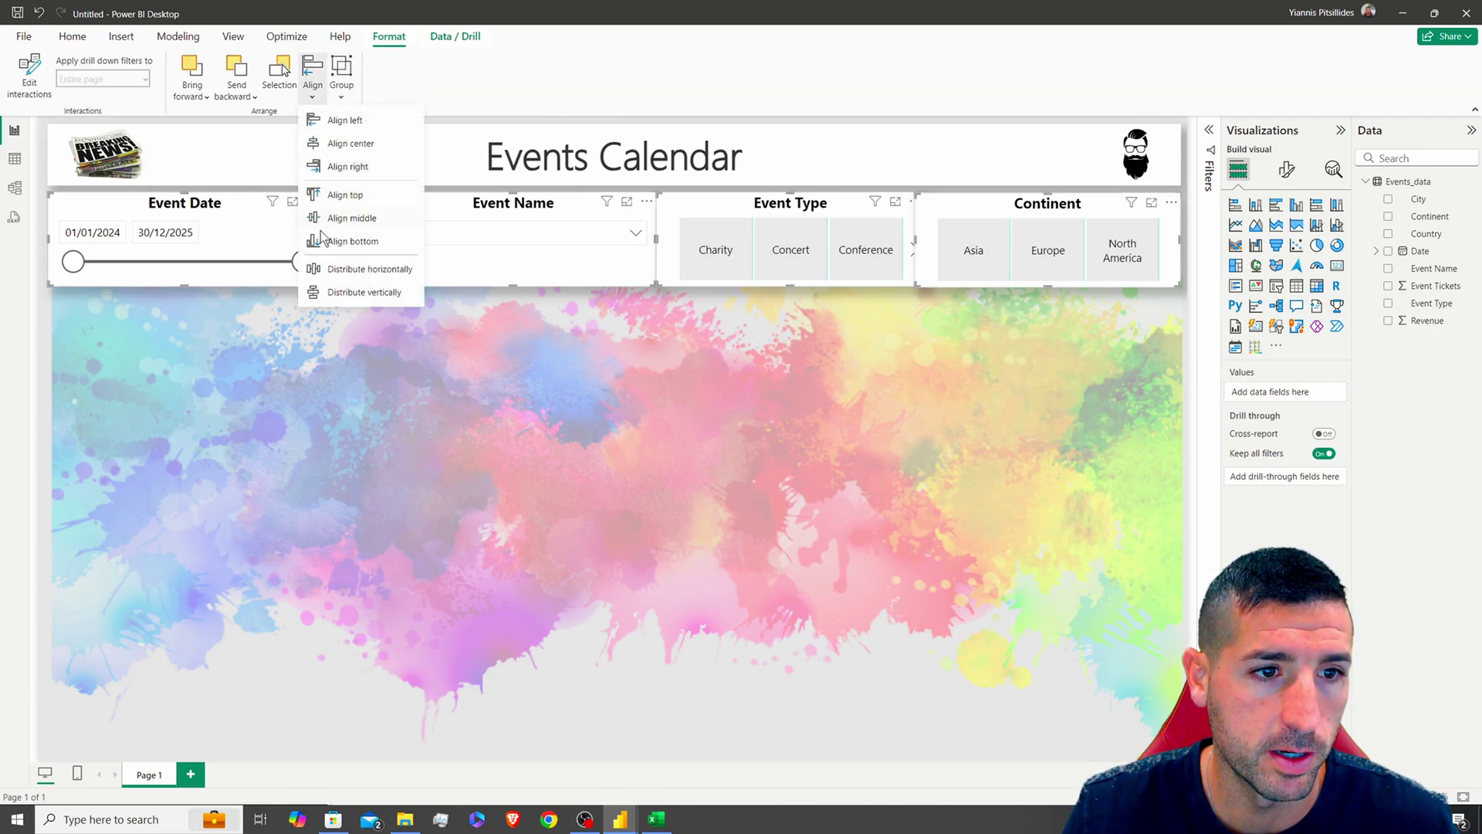
click(335, 271)
Set the width of all four slicers to 300 and realign the Continent slicer with the header's right edge
click(1287, 169)
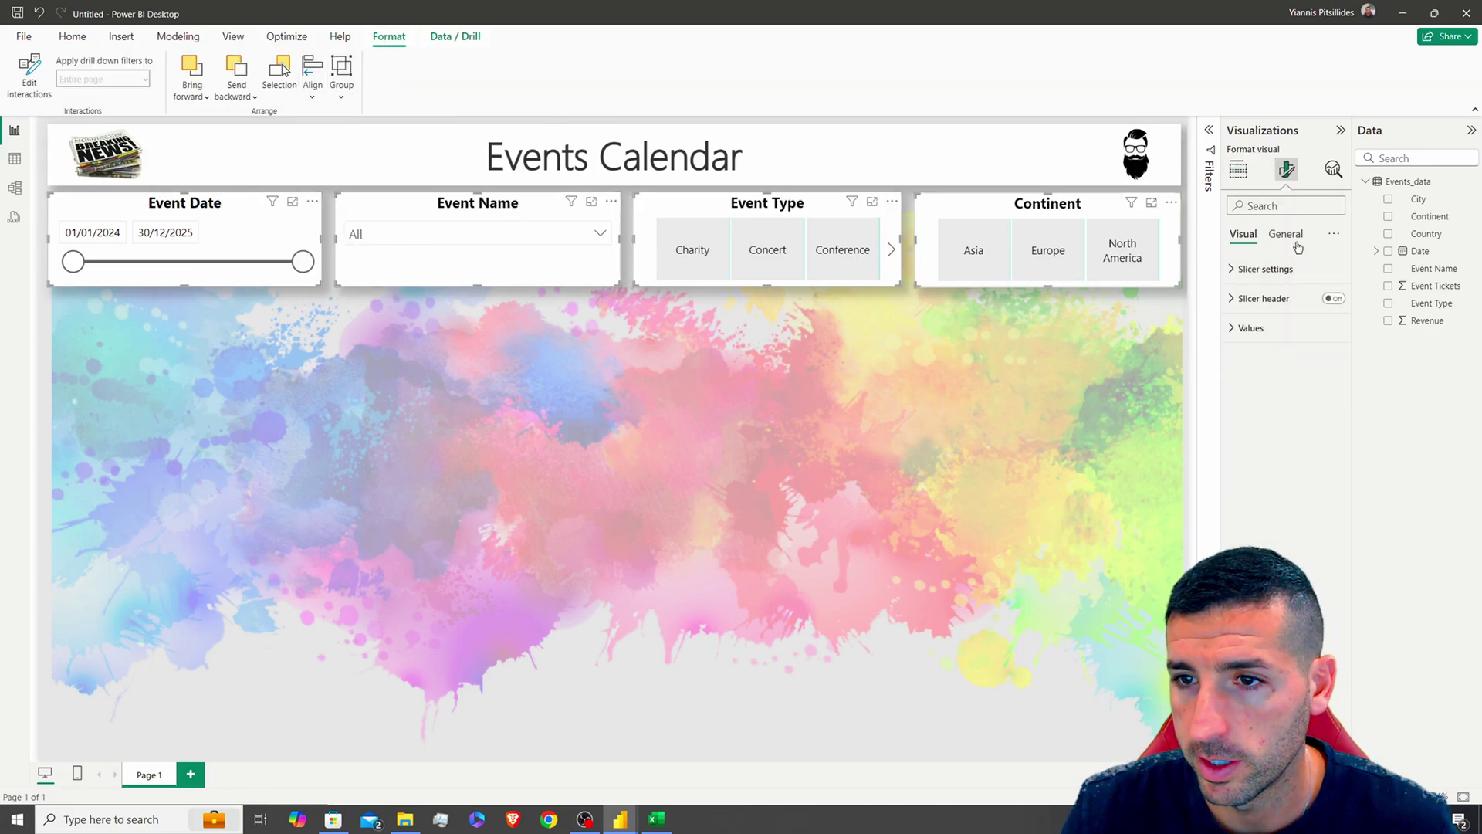
click(1285, 233)
click(1266, 269)
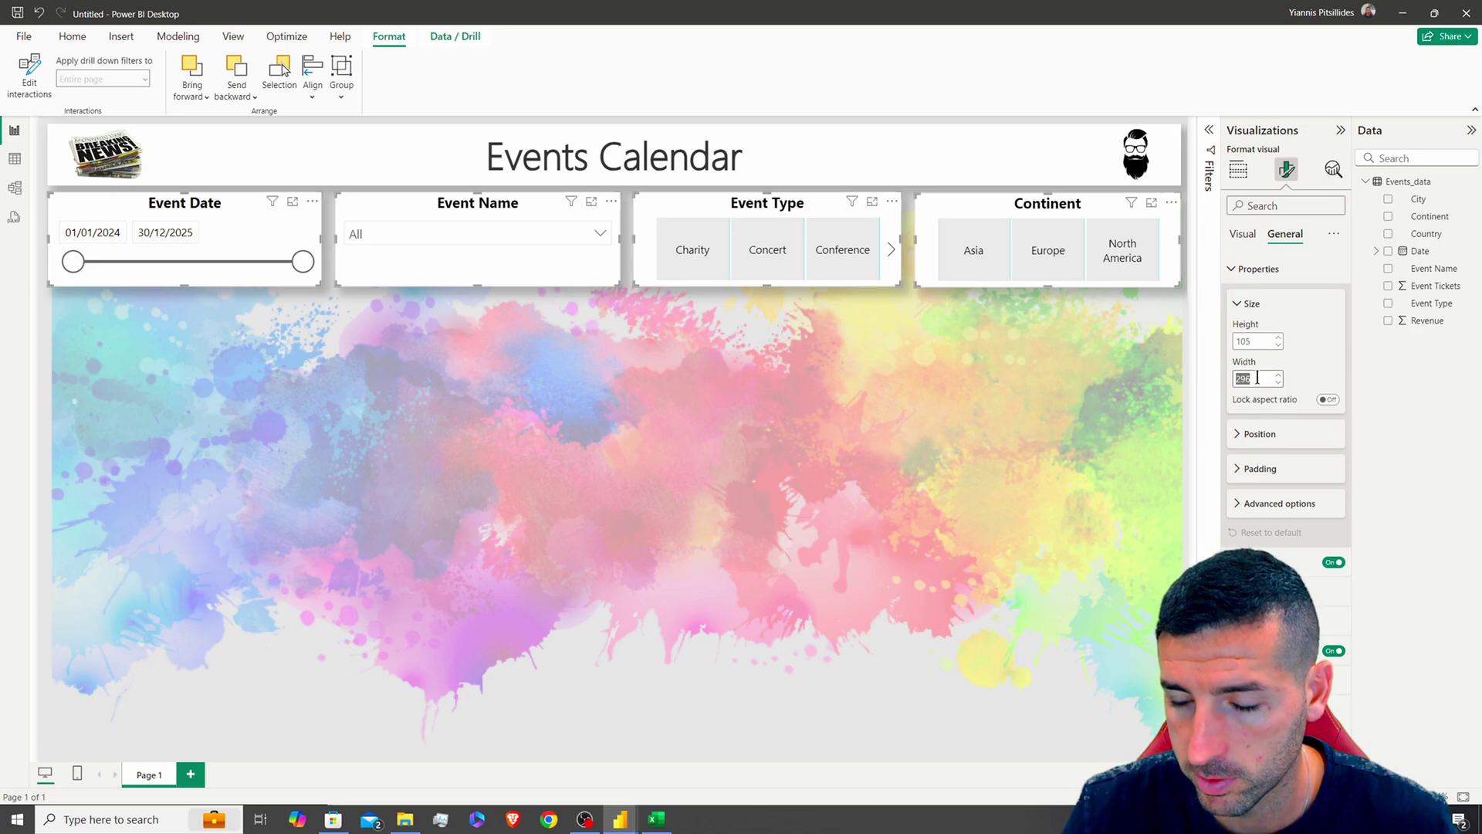
text(300)
key(Return)
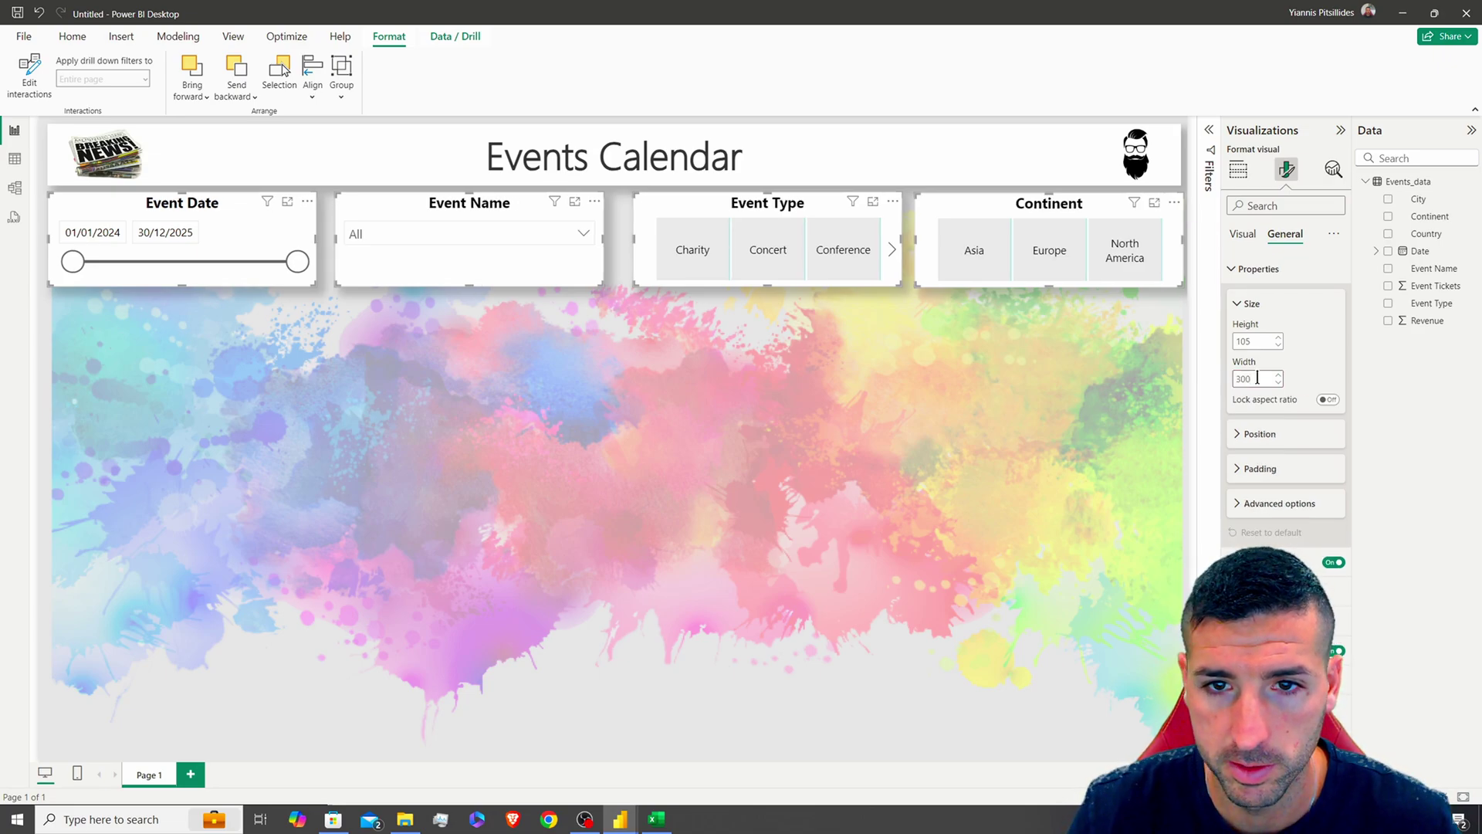
click(957, 210)
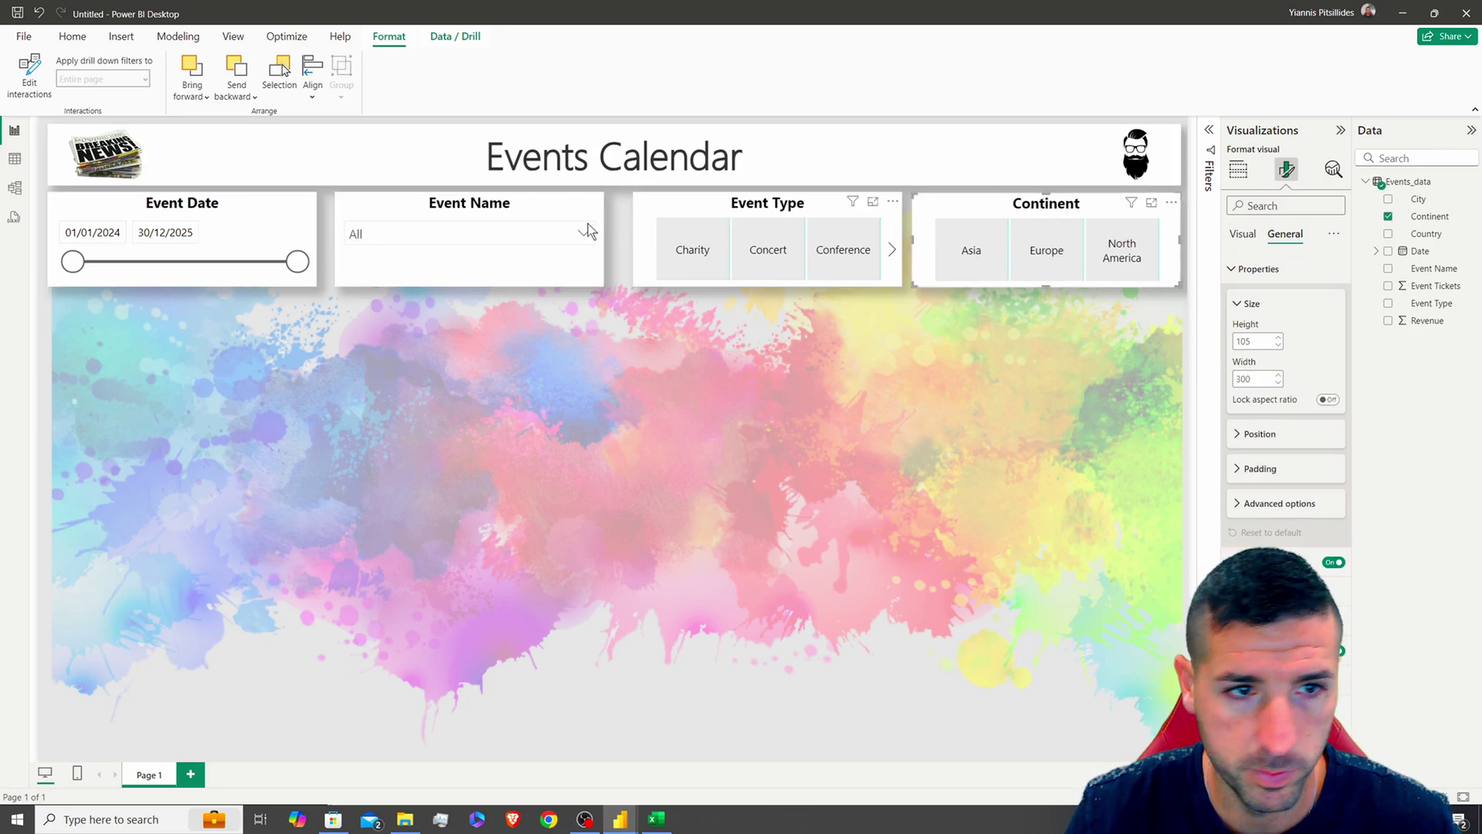
Reselect all four slicers and set their width to 310
click(192, 209)
ctrl+click(401, 206)
ctrl+click(783, 209)
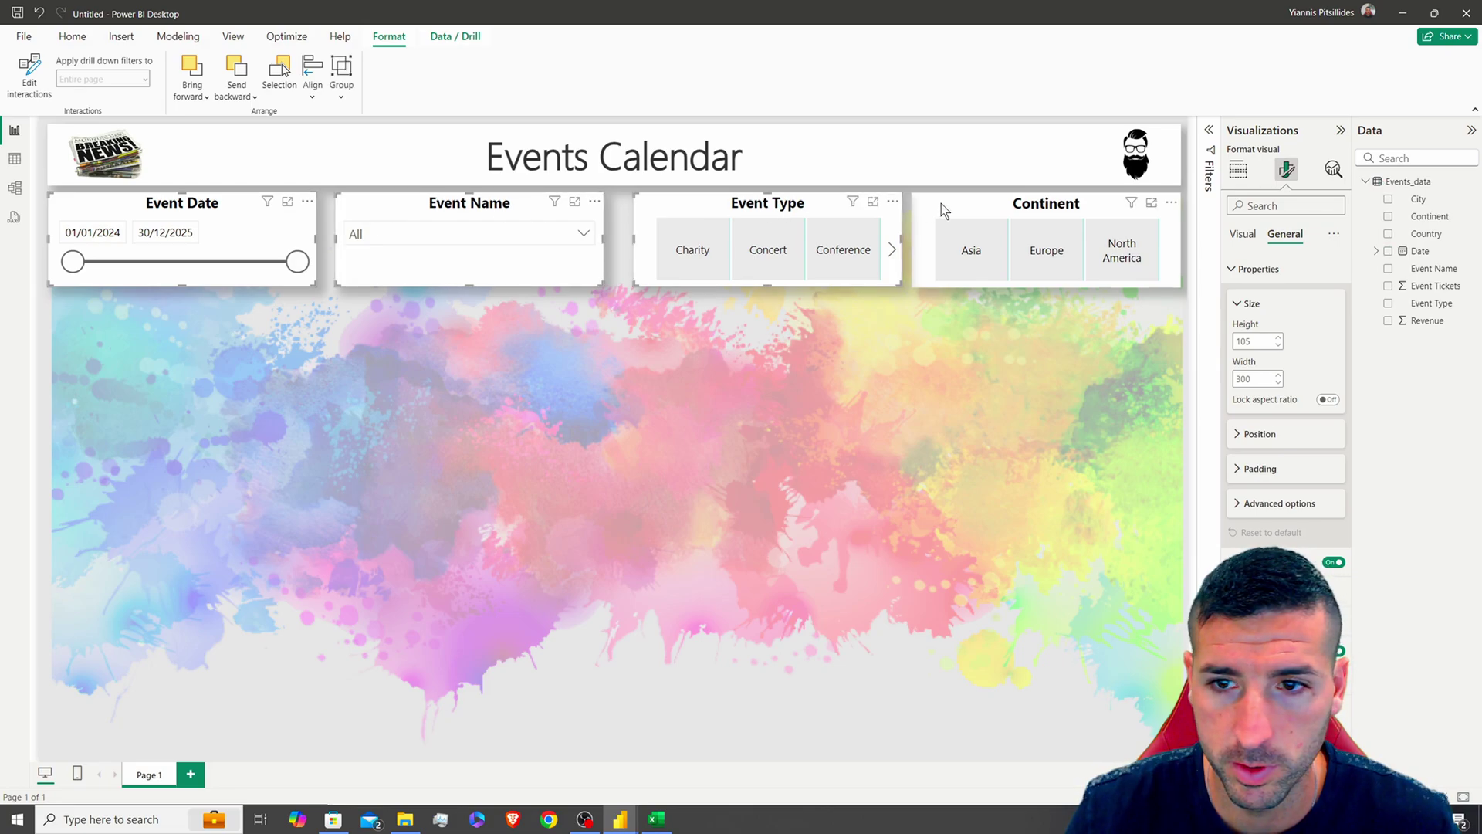
ctrl+click(942, 206)
double_click(1263, 379)
text(31)
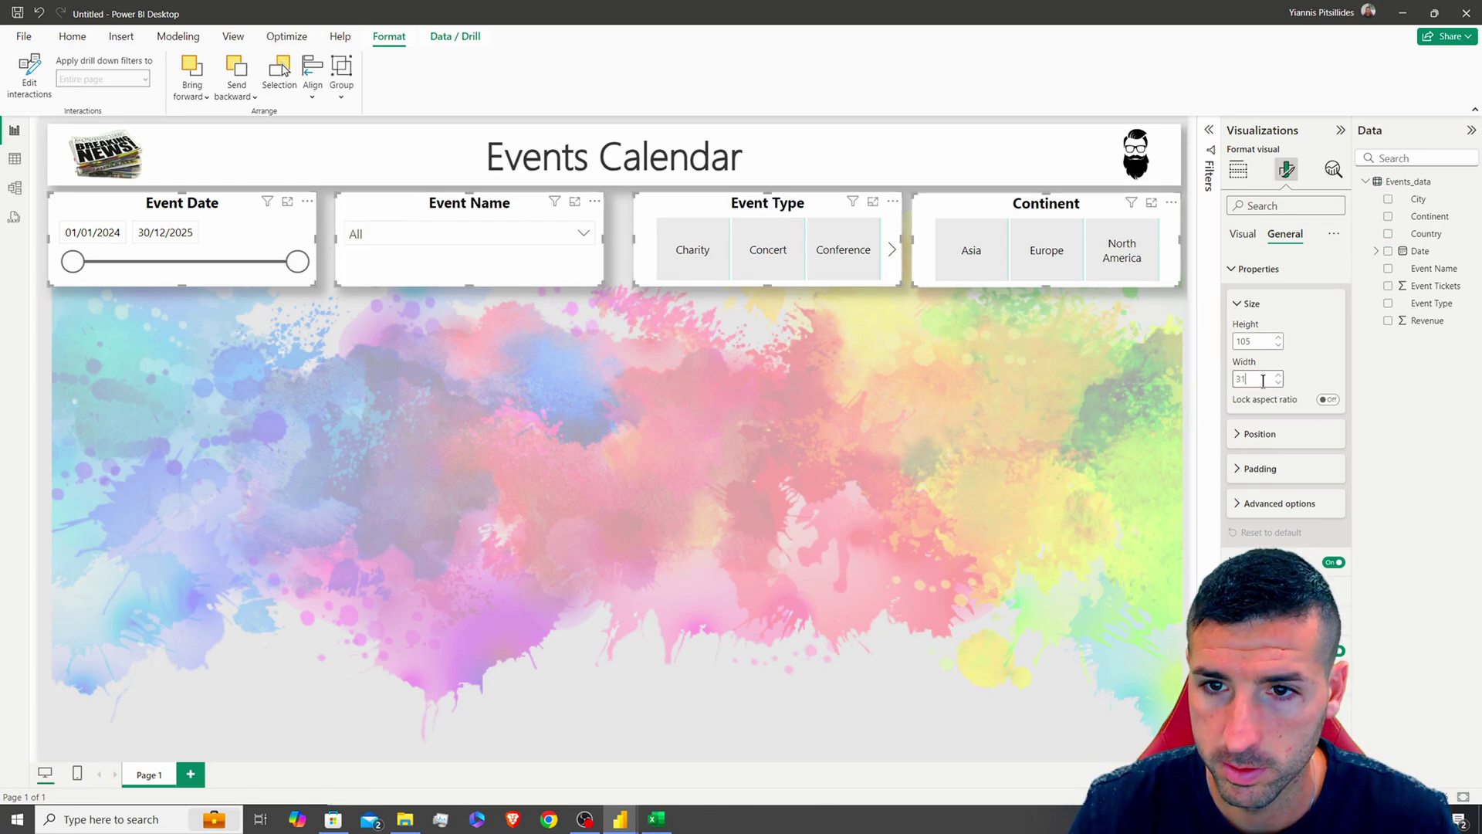
text(0)
key(Return)
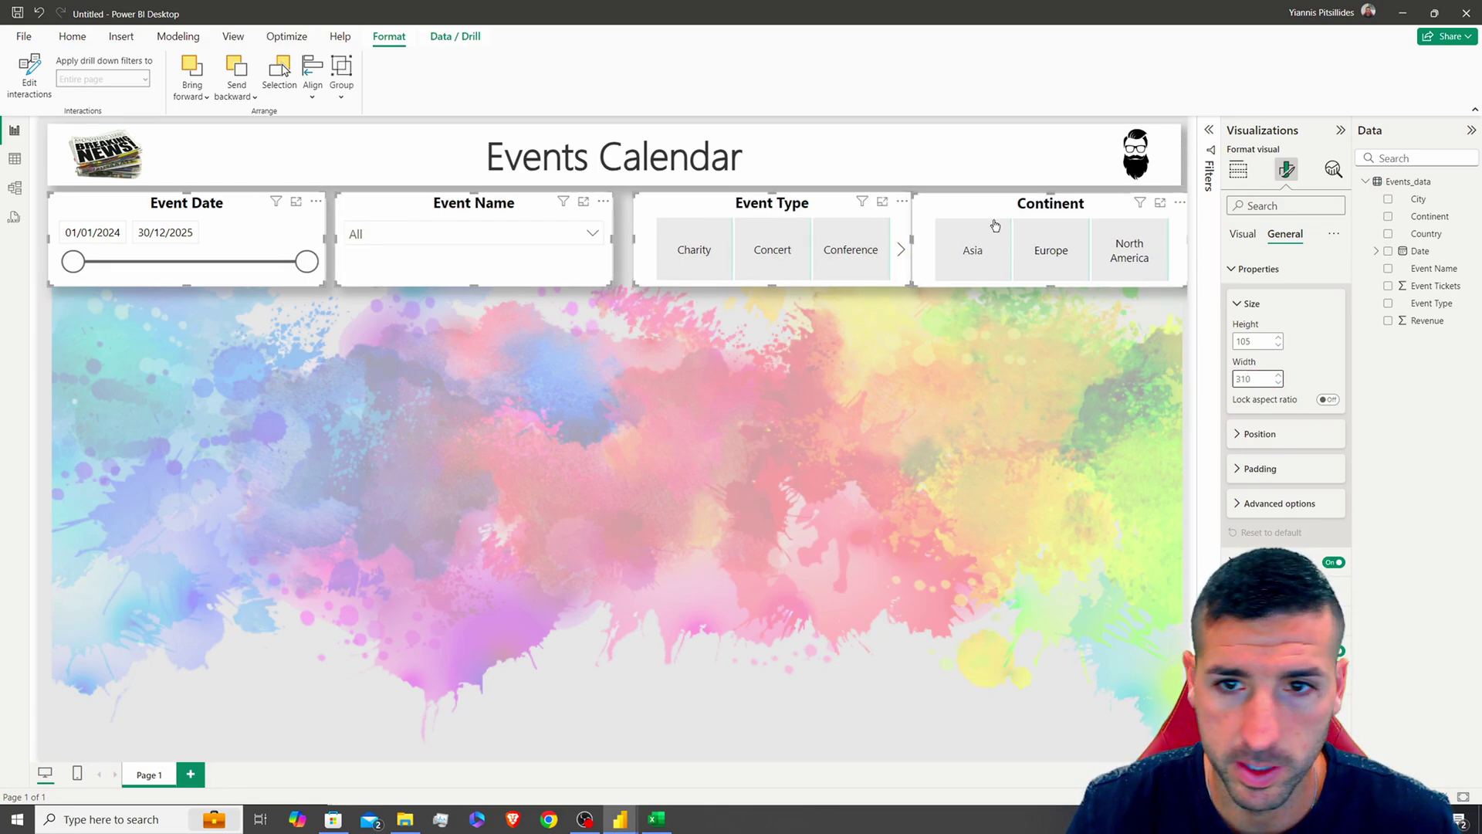
Align the Continent slicer with the header's right edge, then select all four slicers and distribute them horizontally
drag(1012, 210, 1003, 207)
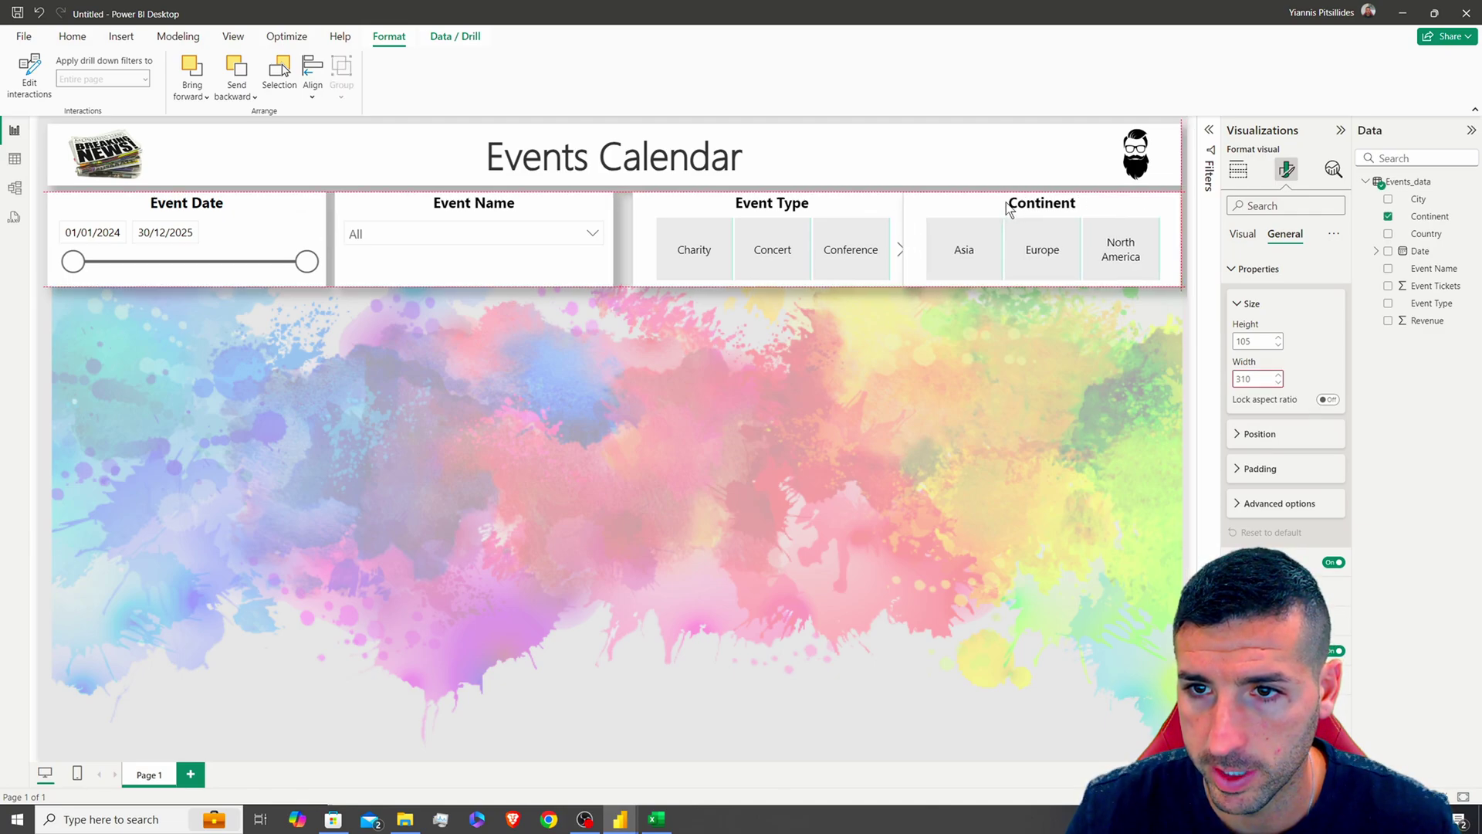
ctrl+click(781, 210)
ctrl+click(503, 205)
ctrl+click(301, 212)
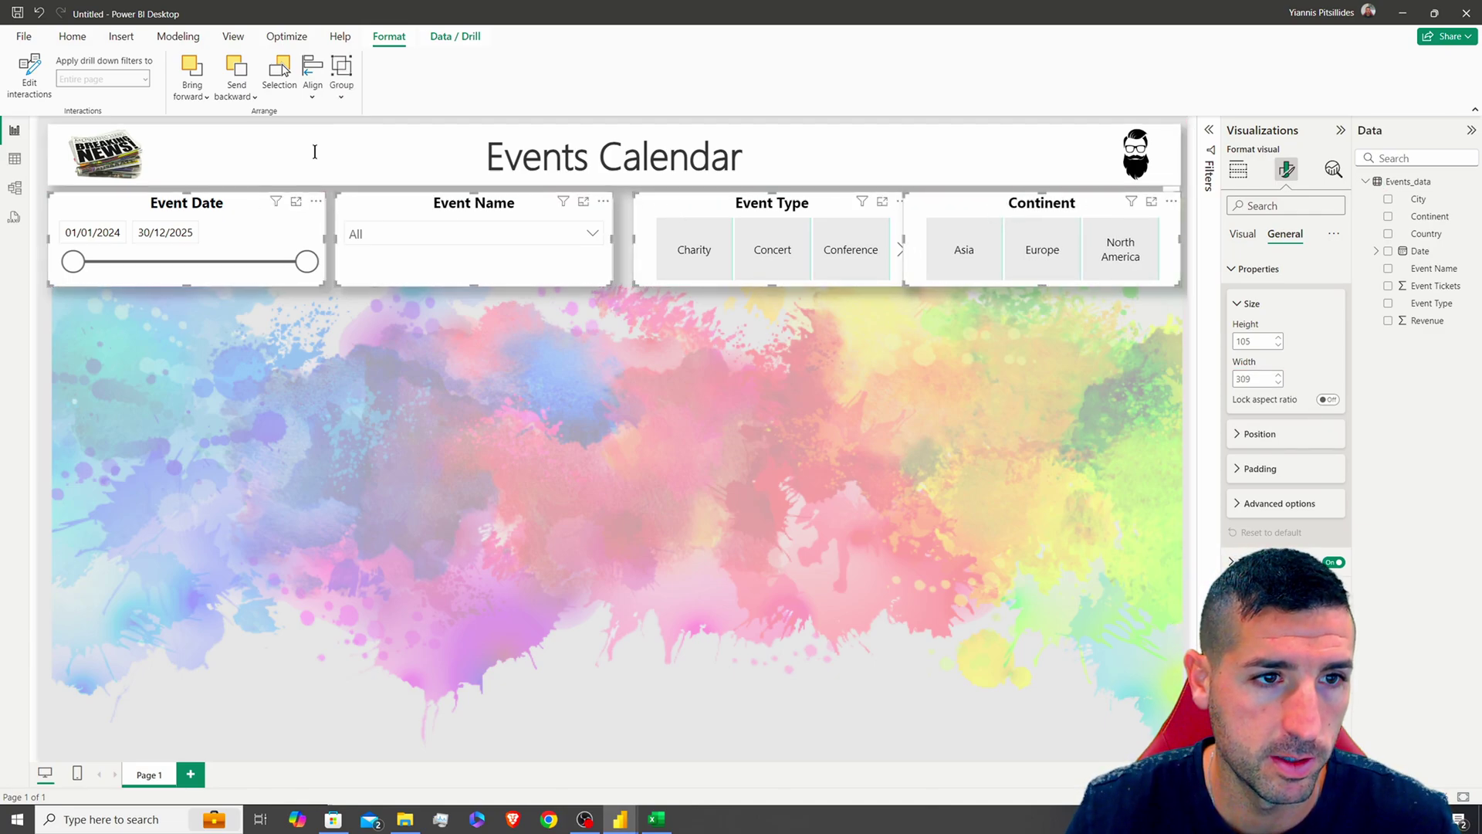
click(312, 75)
click(335, 267)
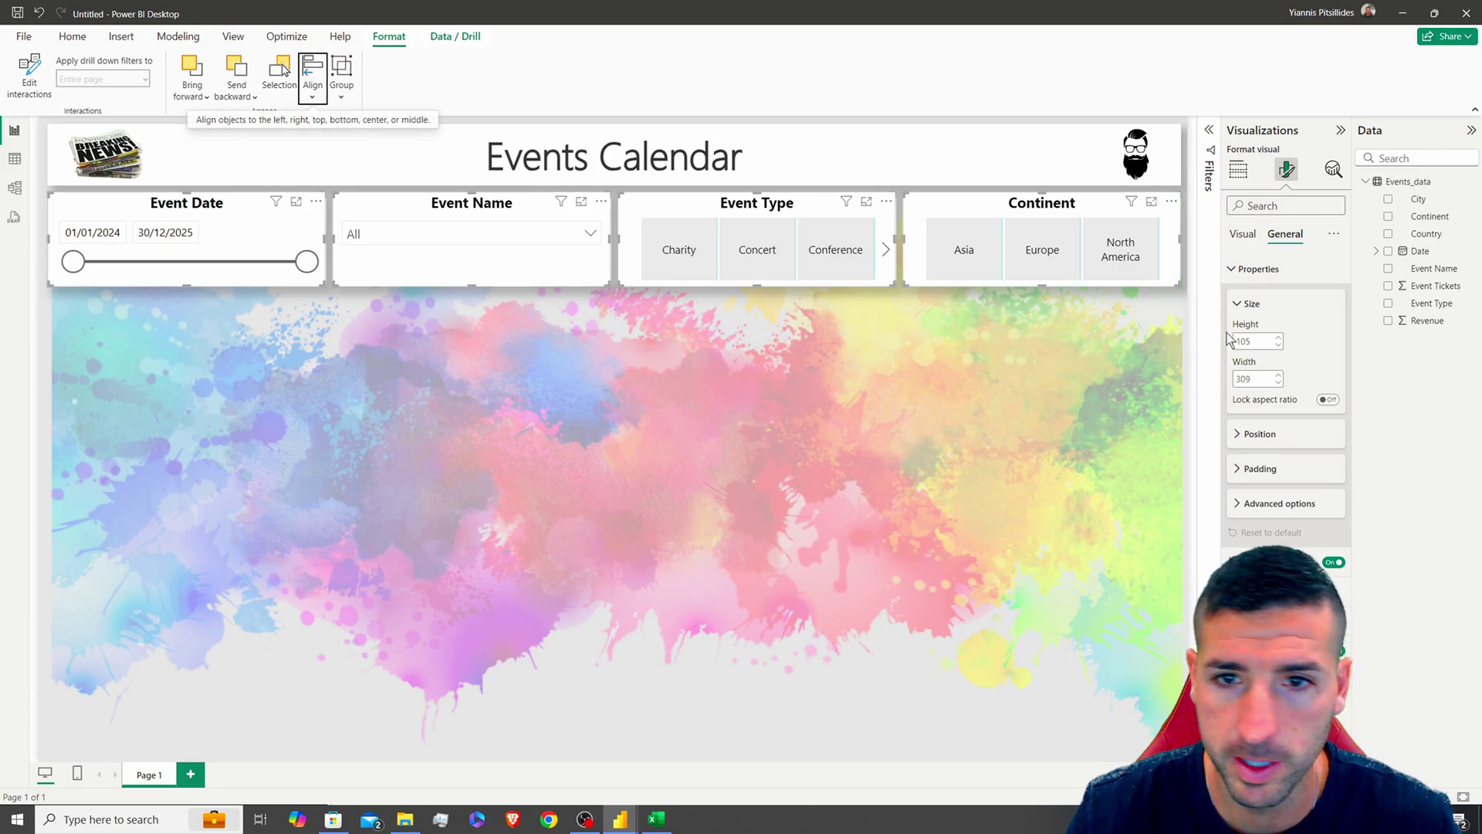
click(1194, 310)
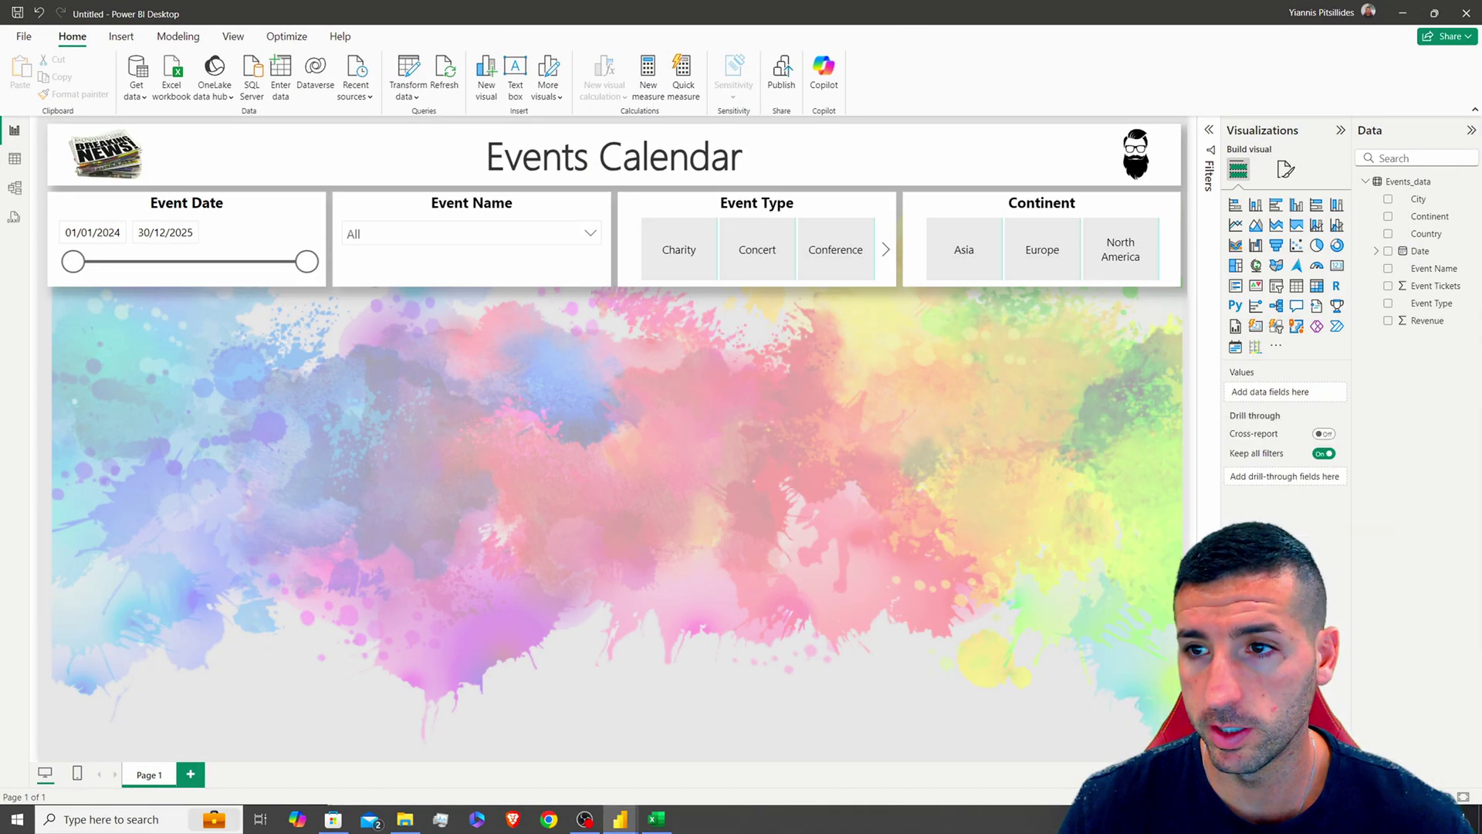
Duplicate the Event Name slicer, place the copy below the Event Date slicer and enlarge it to about two-thirds of the page width, down to the page bottom
click(491, 209)
key(ctrl+c)
key(ctrl+v)
drag(507, 216, 218, 307)
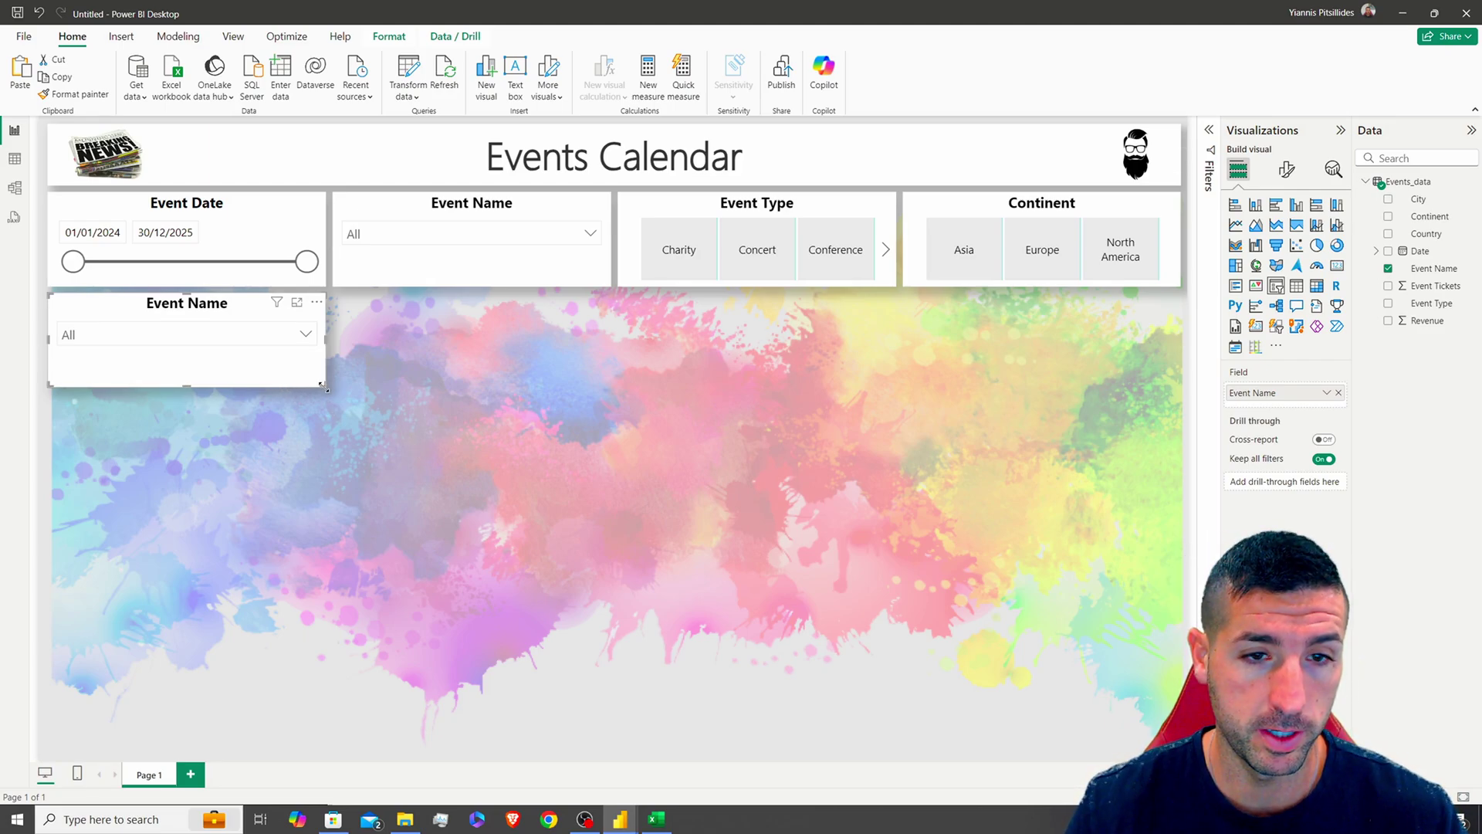
drag(322, 386, 796, 749)
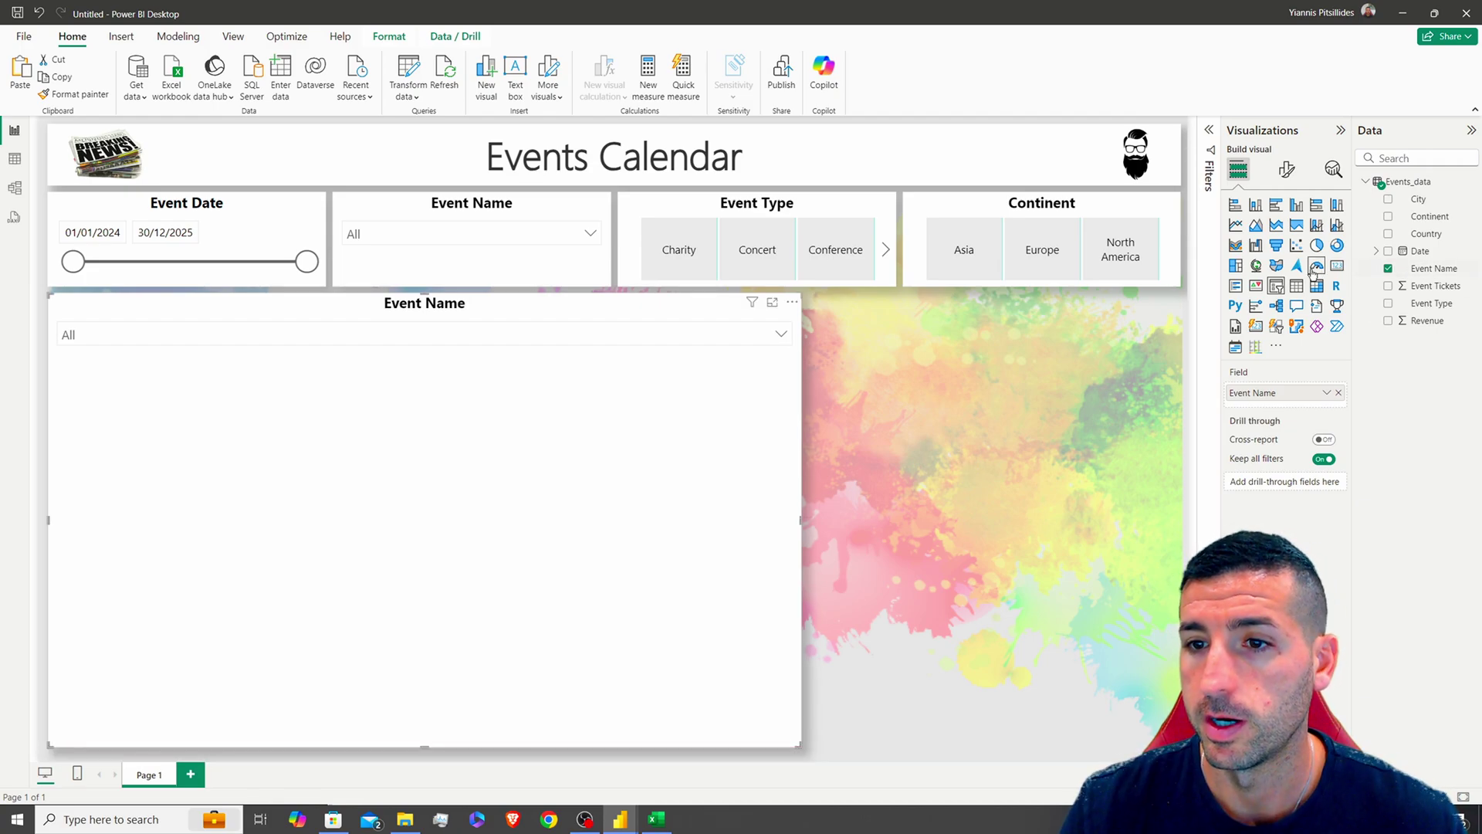
Convert the enlarged copy to a map with City as the location and remove Event Name from its legend
click(1260, 266)
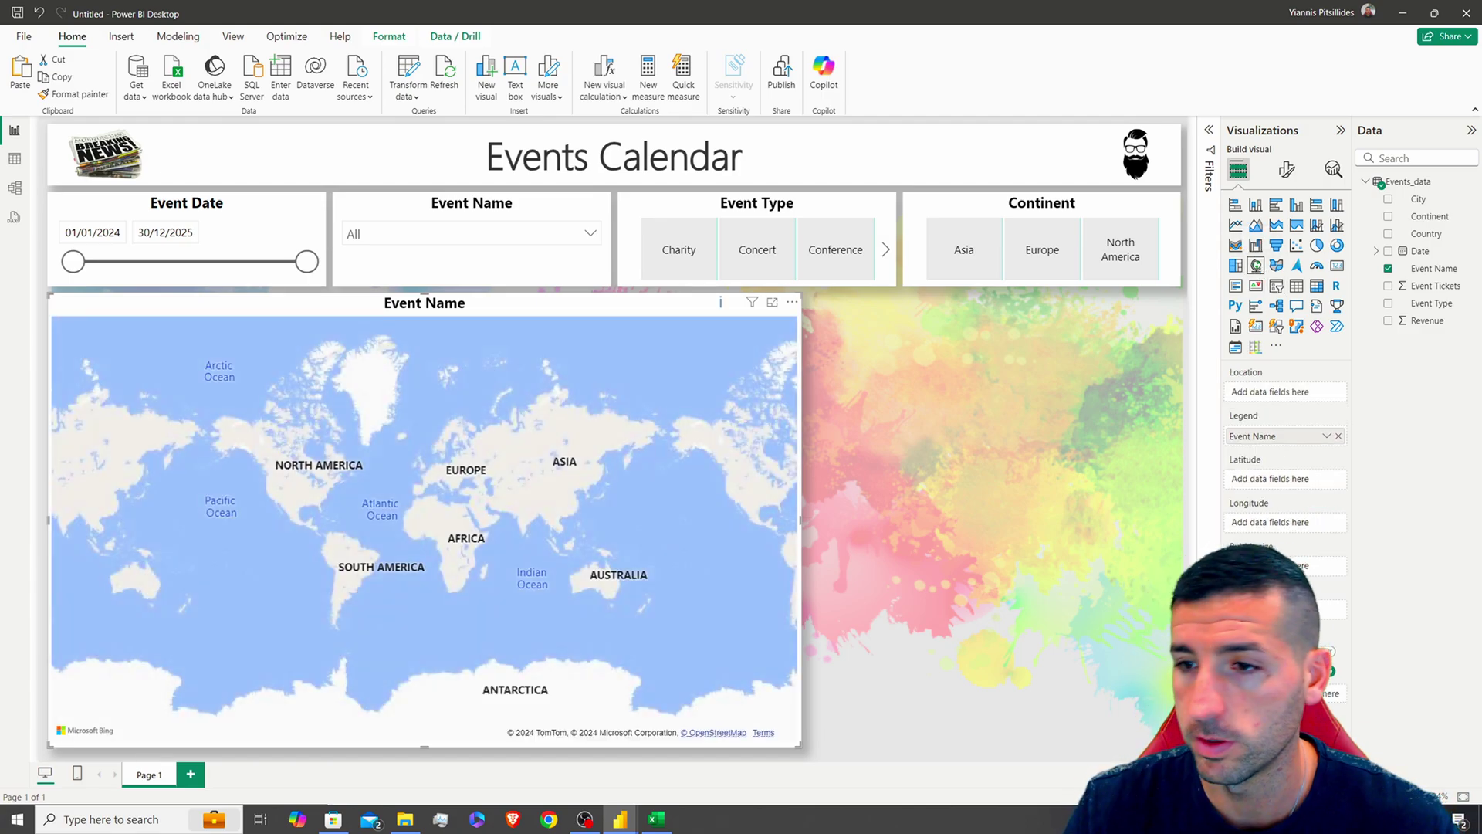
drag(1428, 201, 1287, 392)
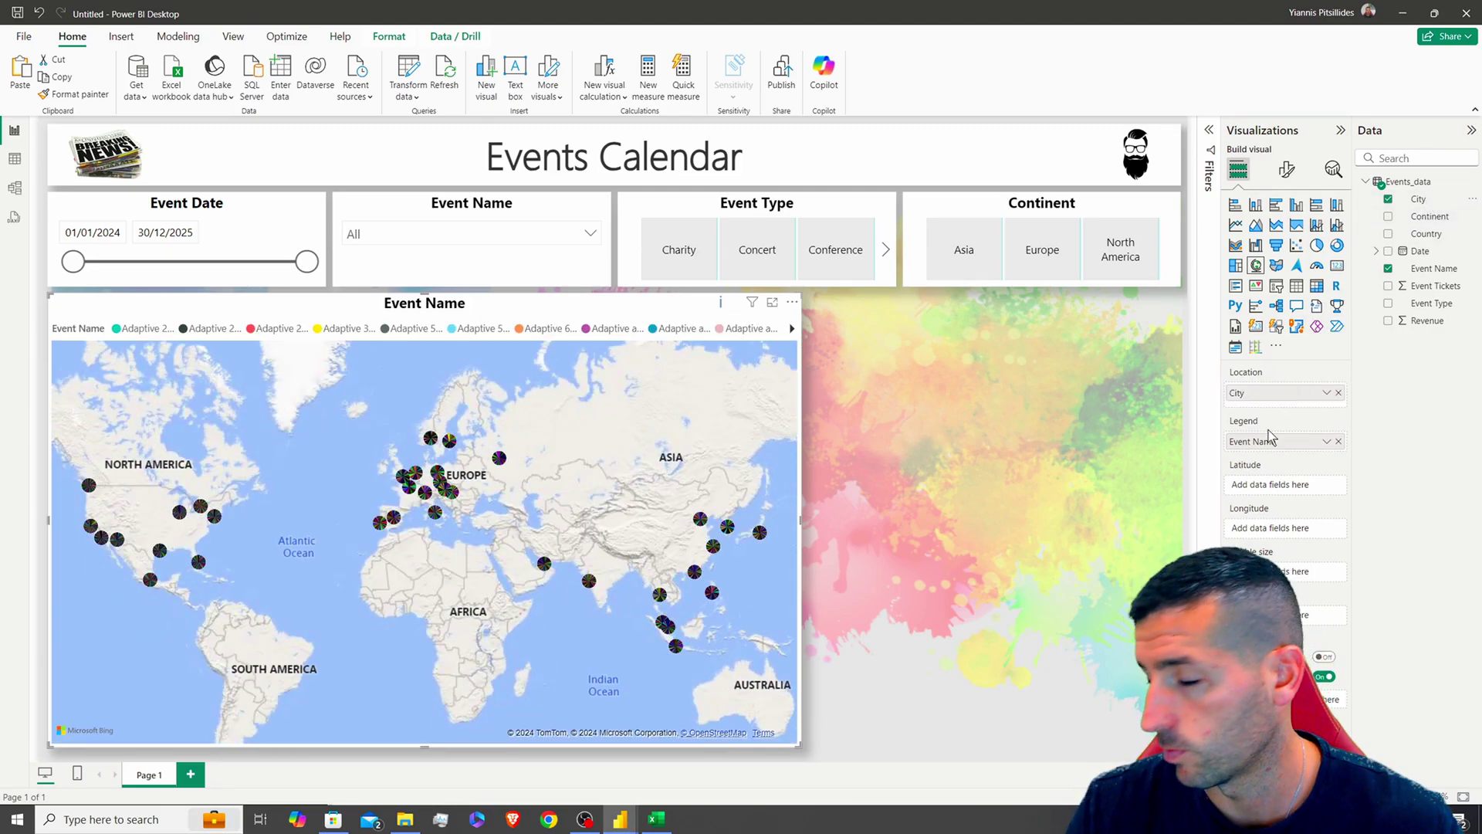
click(1339, 441)
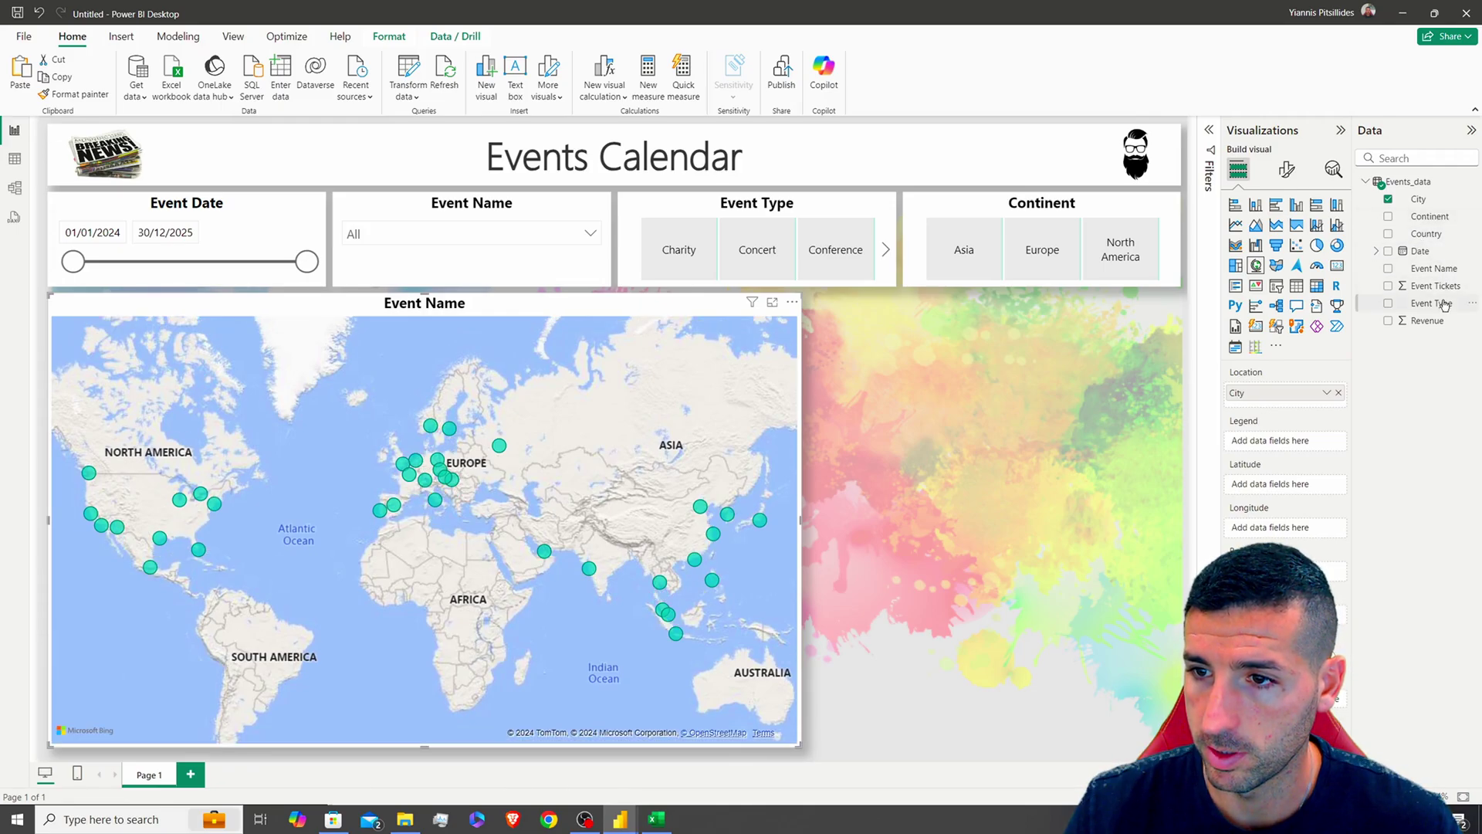
Use Event Type as the map's legend and Revenue as its bubble size
drag(1442, 304, 1294, 441)
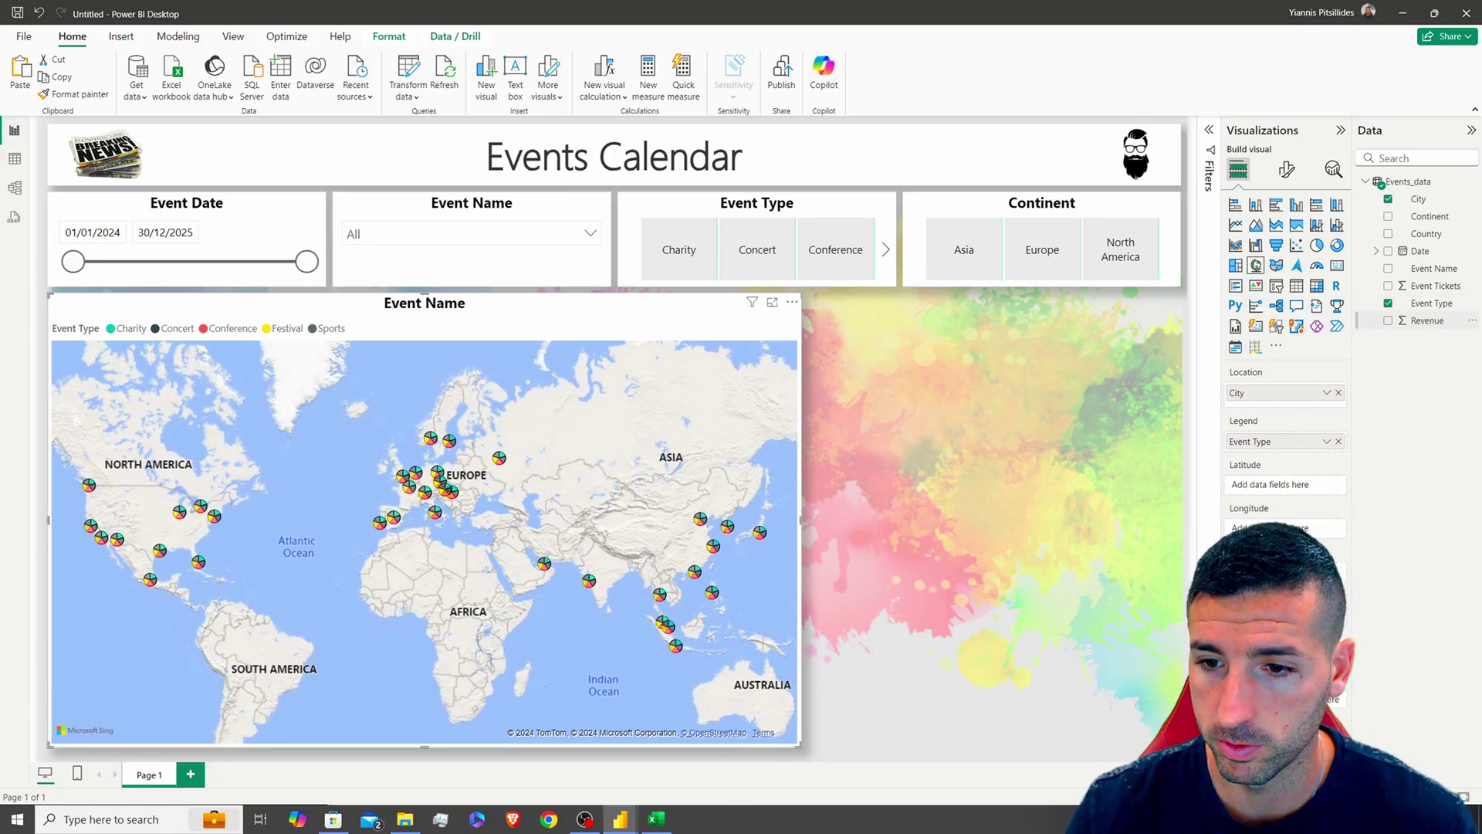
click(1388, 321)
mouse_move(725, 527)
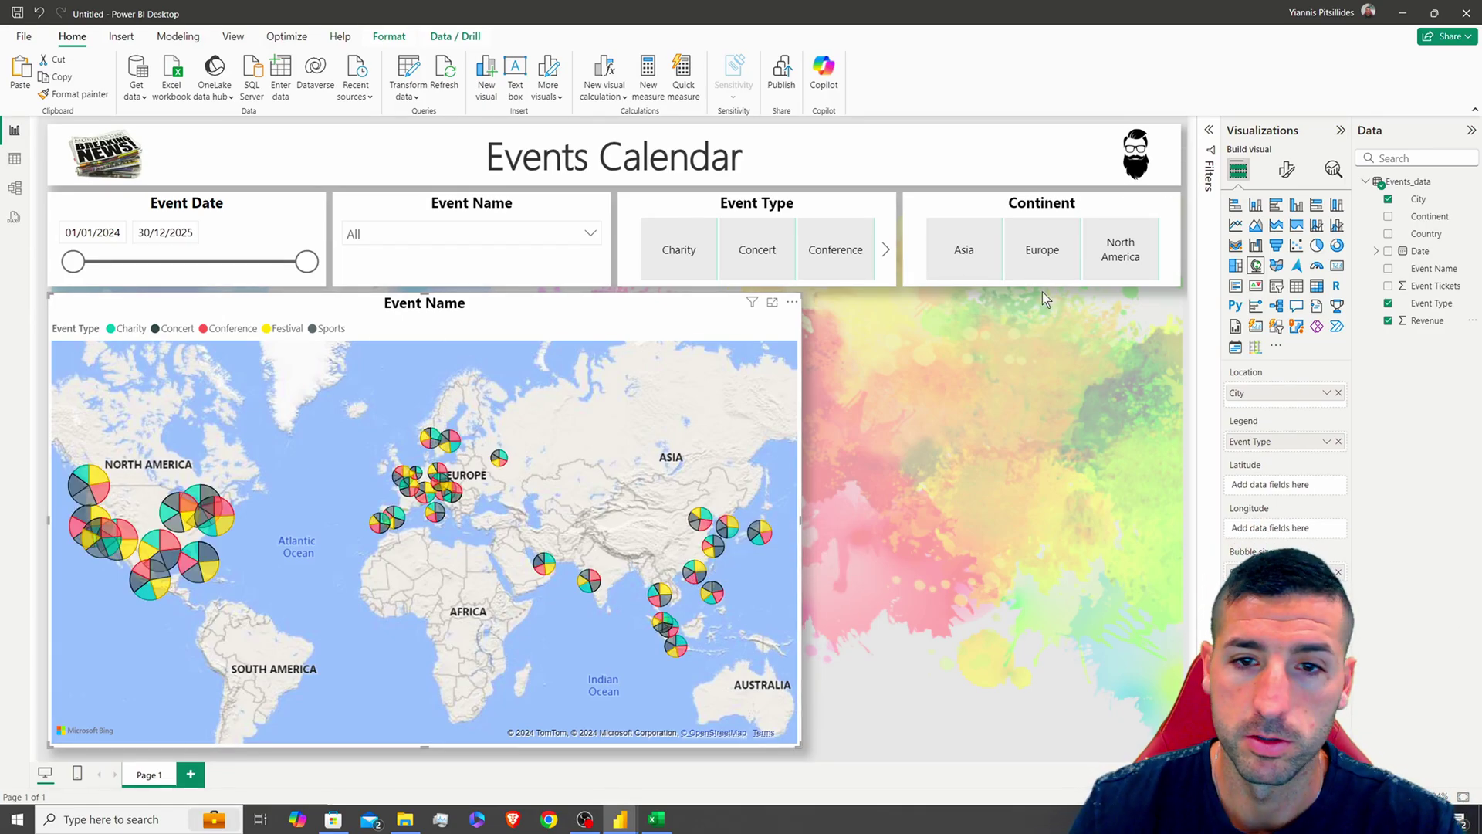
Set the map's legend position to Bottom center
click(1286, 169)
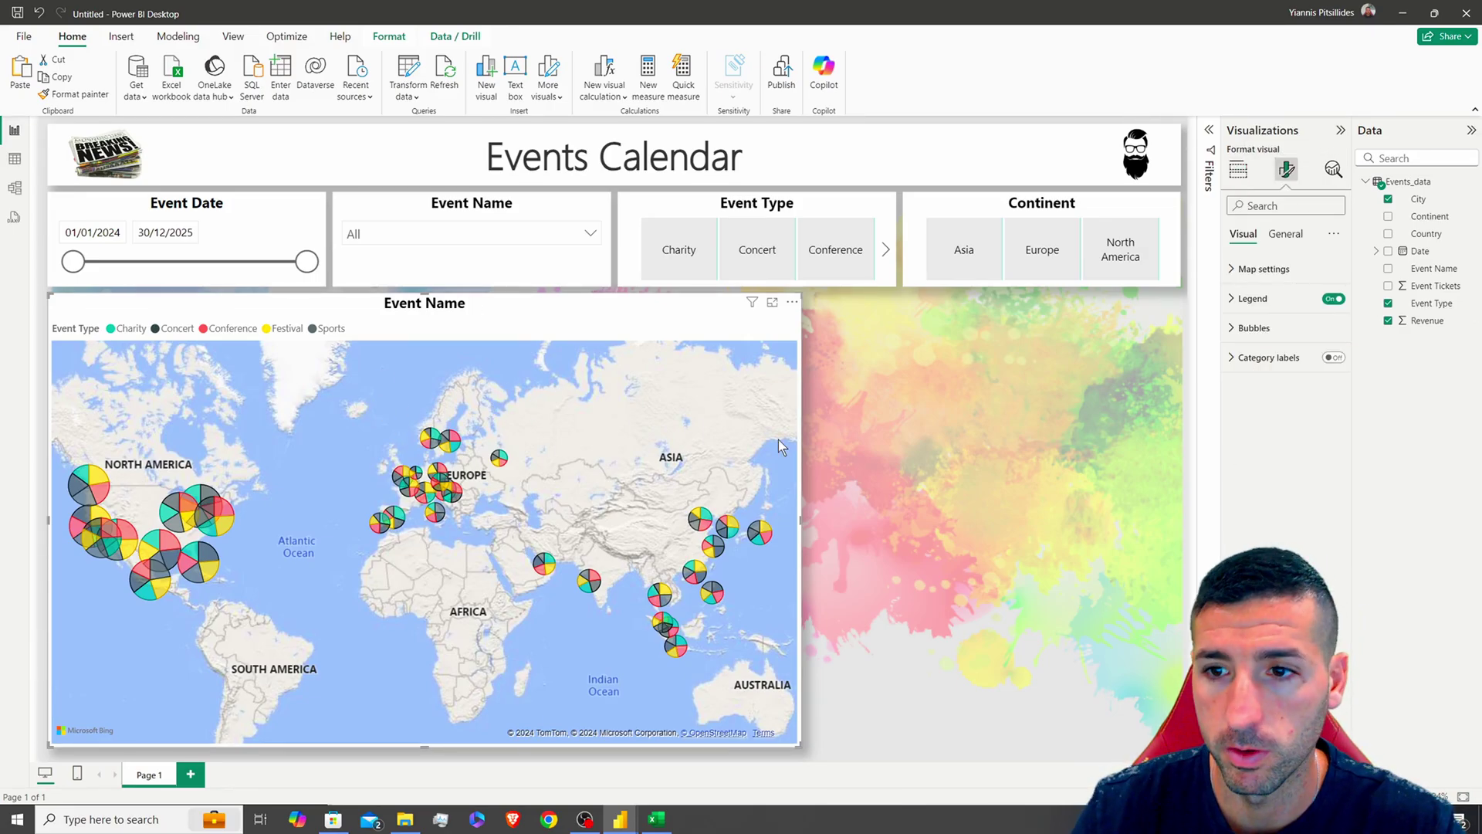
click(1252, 299)
click(1285, 370)
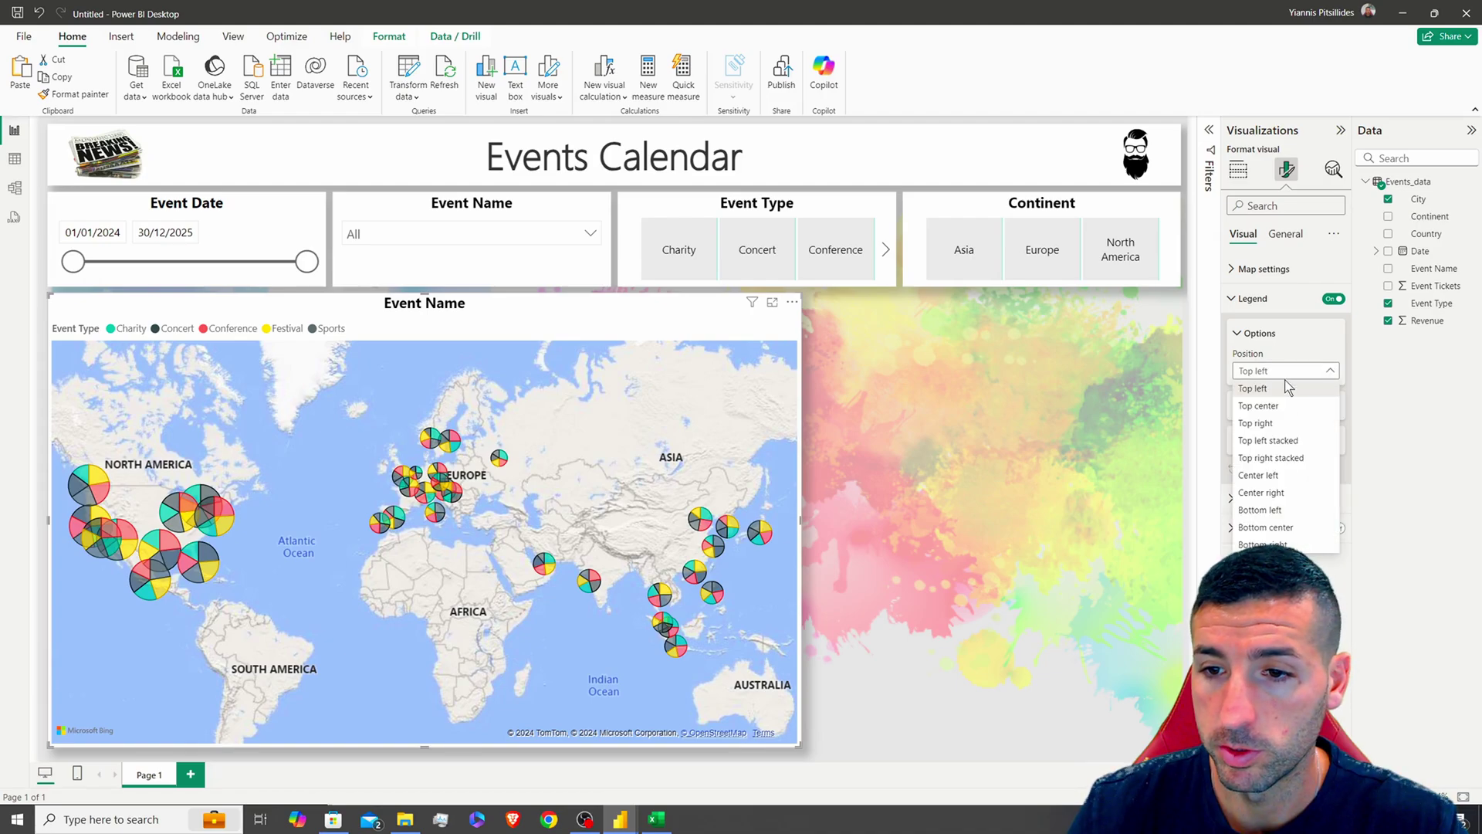
click(1281, 528)
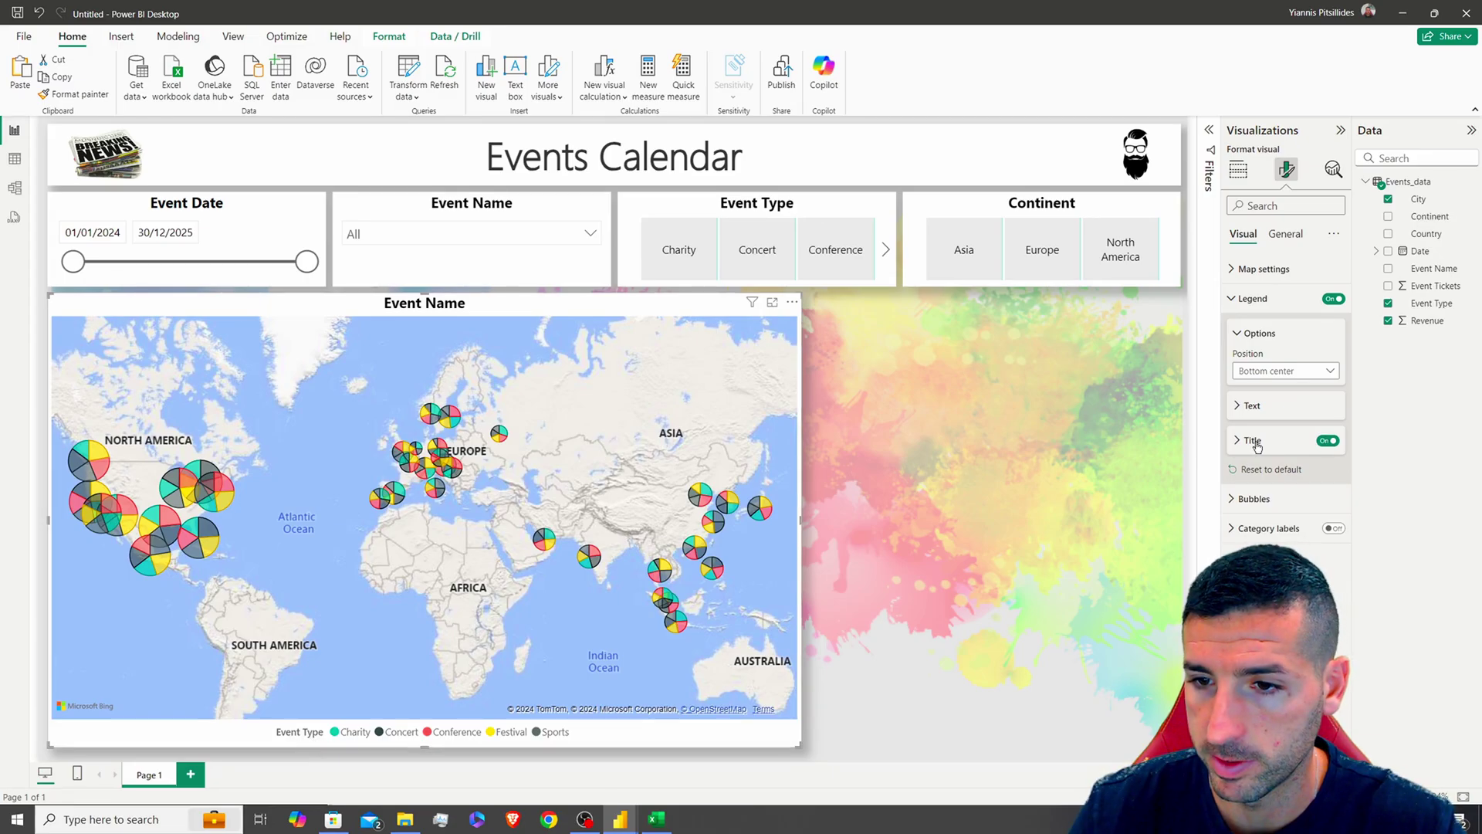
click(1252, 299)
Try the Aerial style on the map and settle on the Dark map style
click(1263, 269)
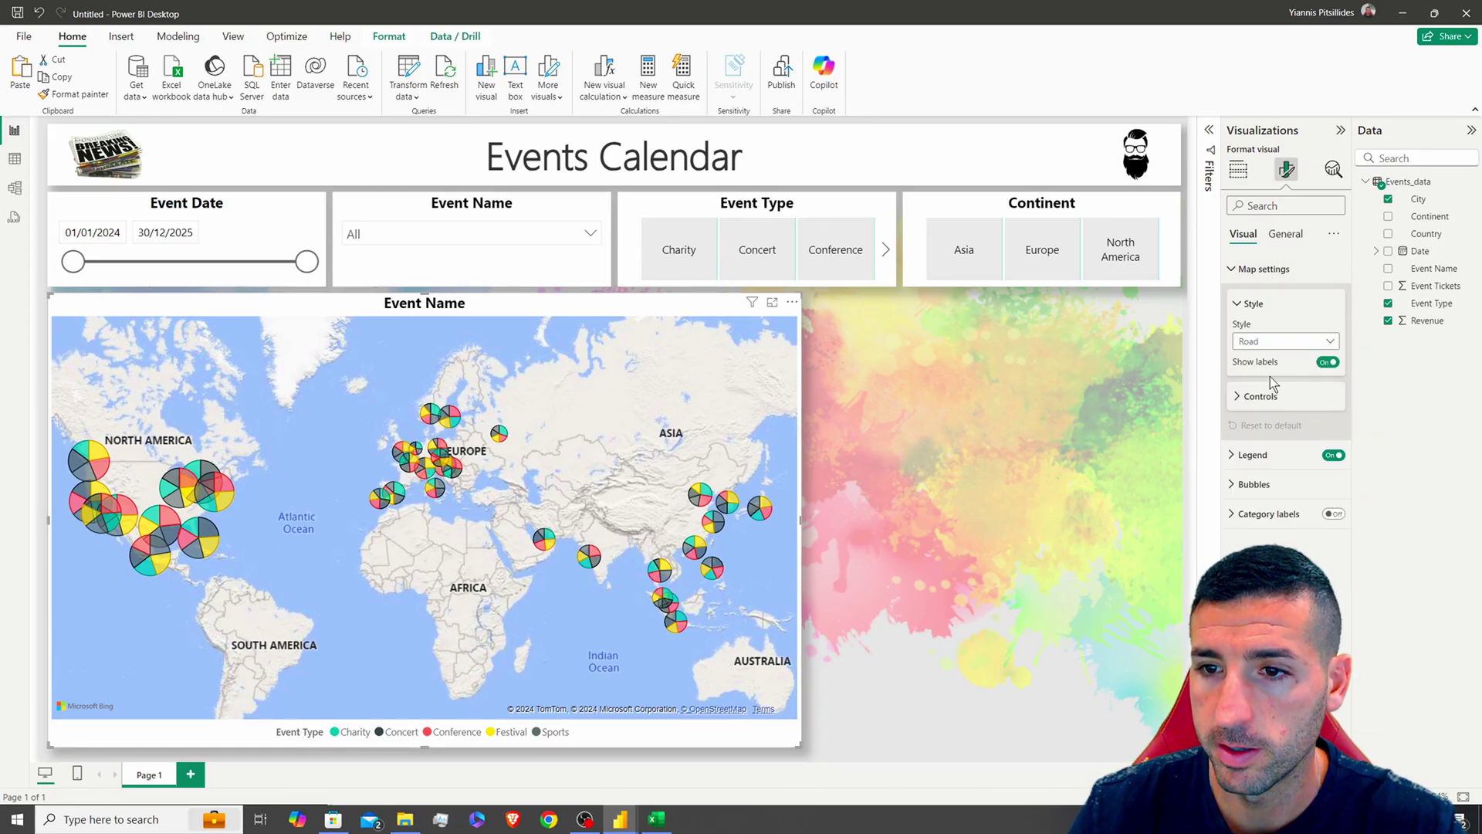
click(1282, 340)
click(622, 617)
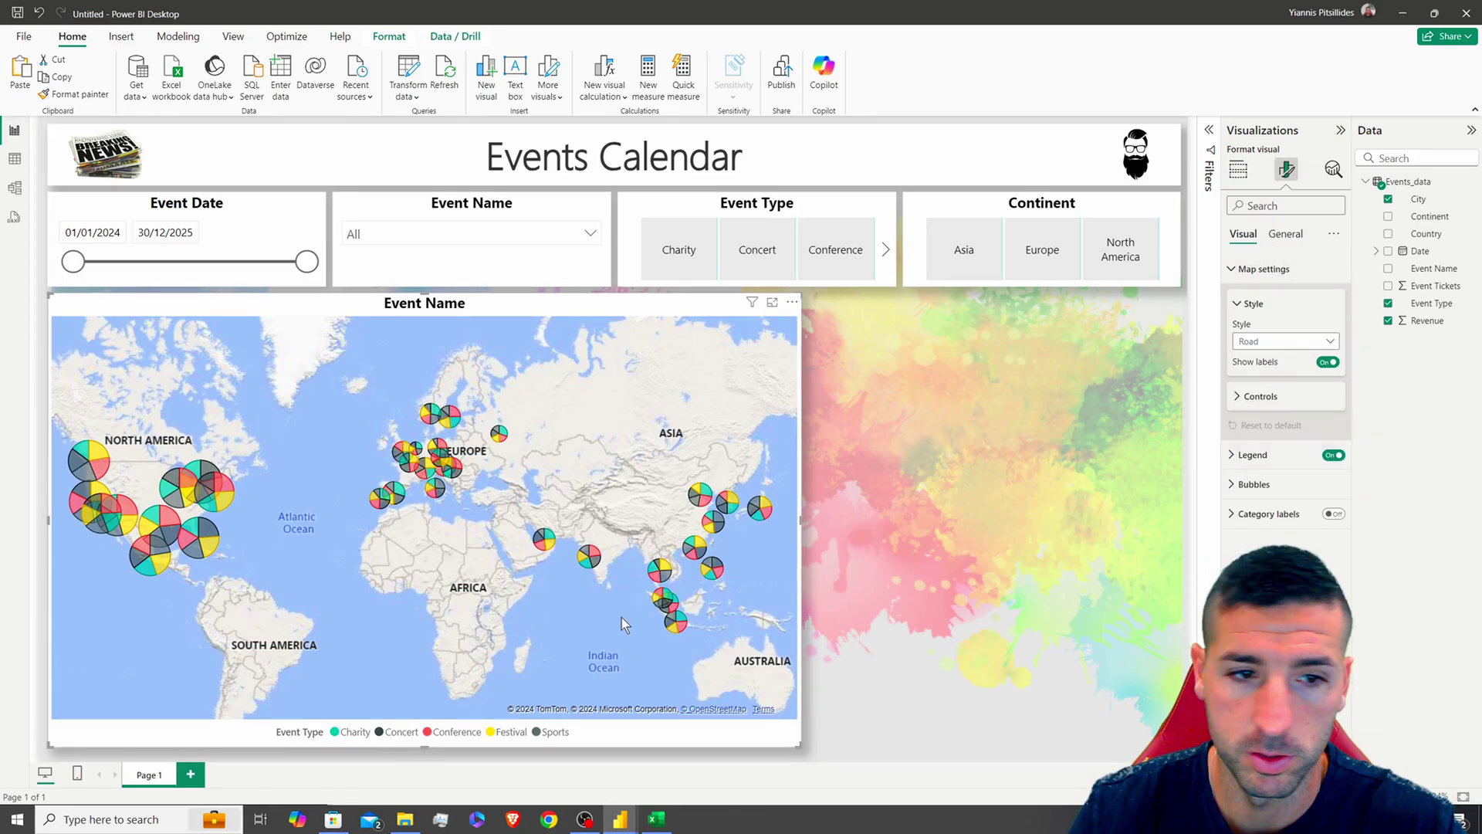
click(1282, 340)
click(1255, 382)
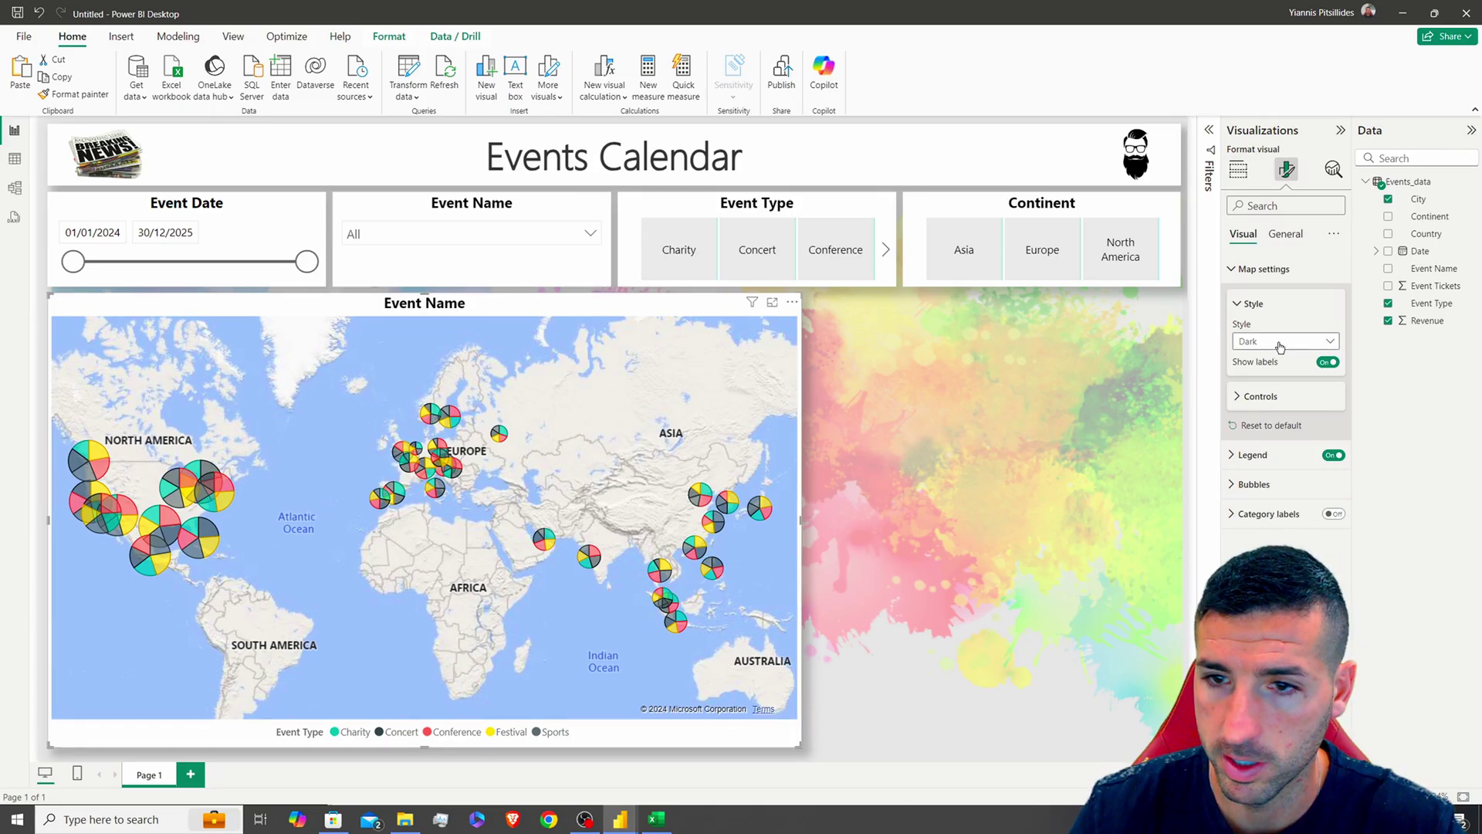
key(Up)
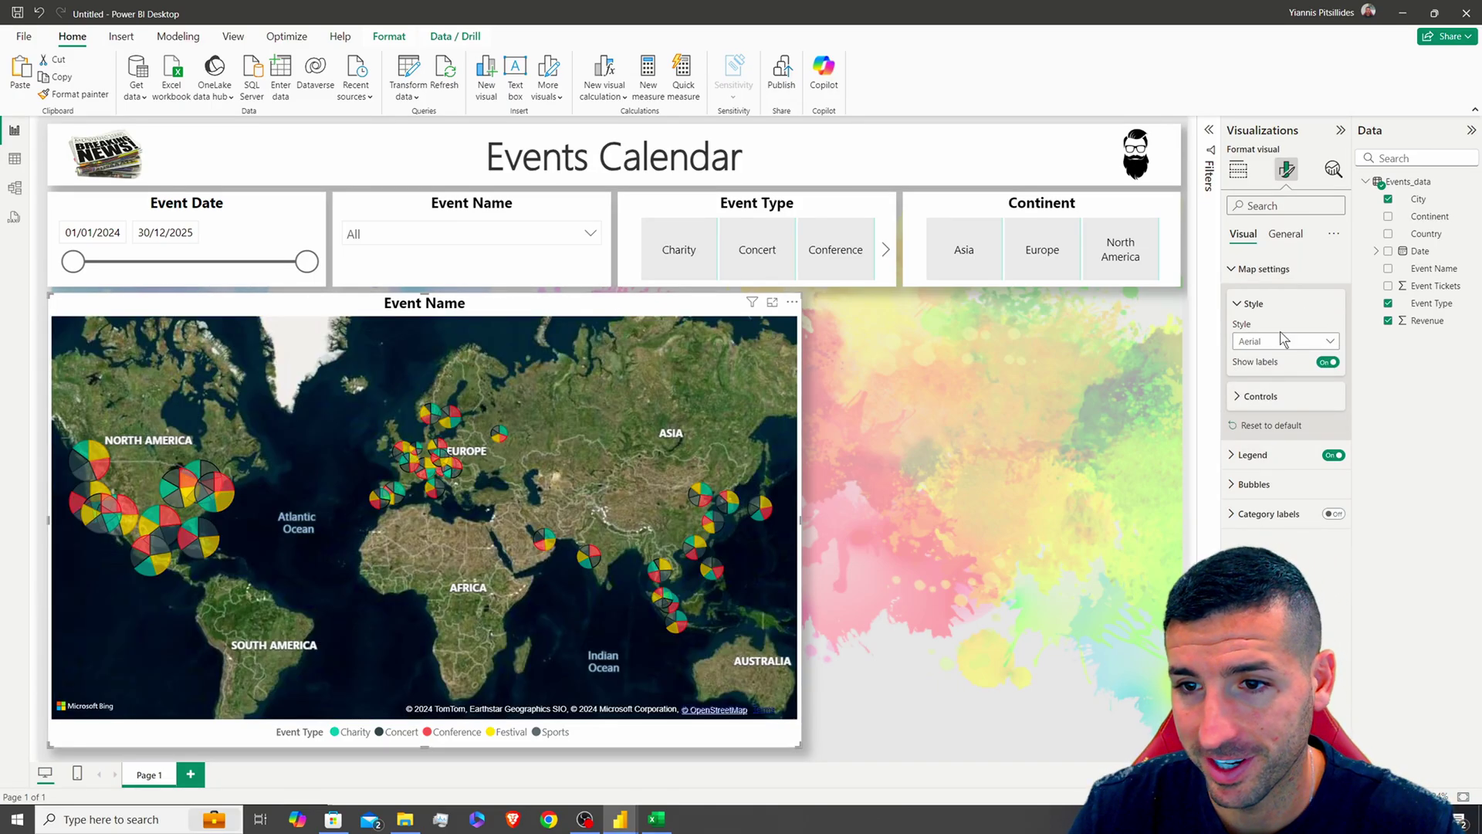
click(1281, 341)
click(1266, 376)
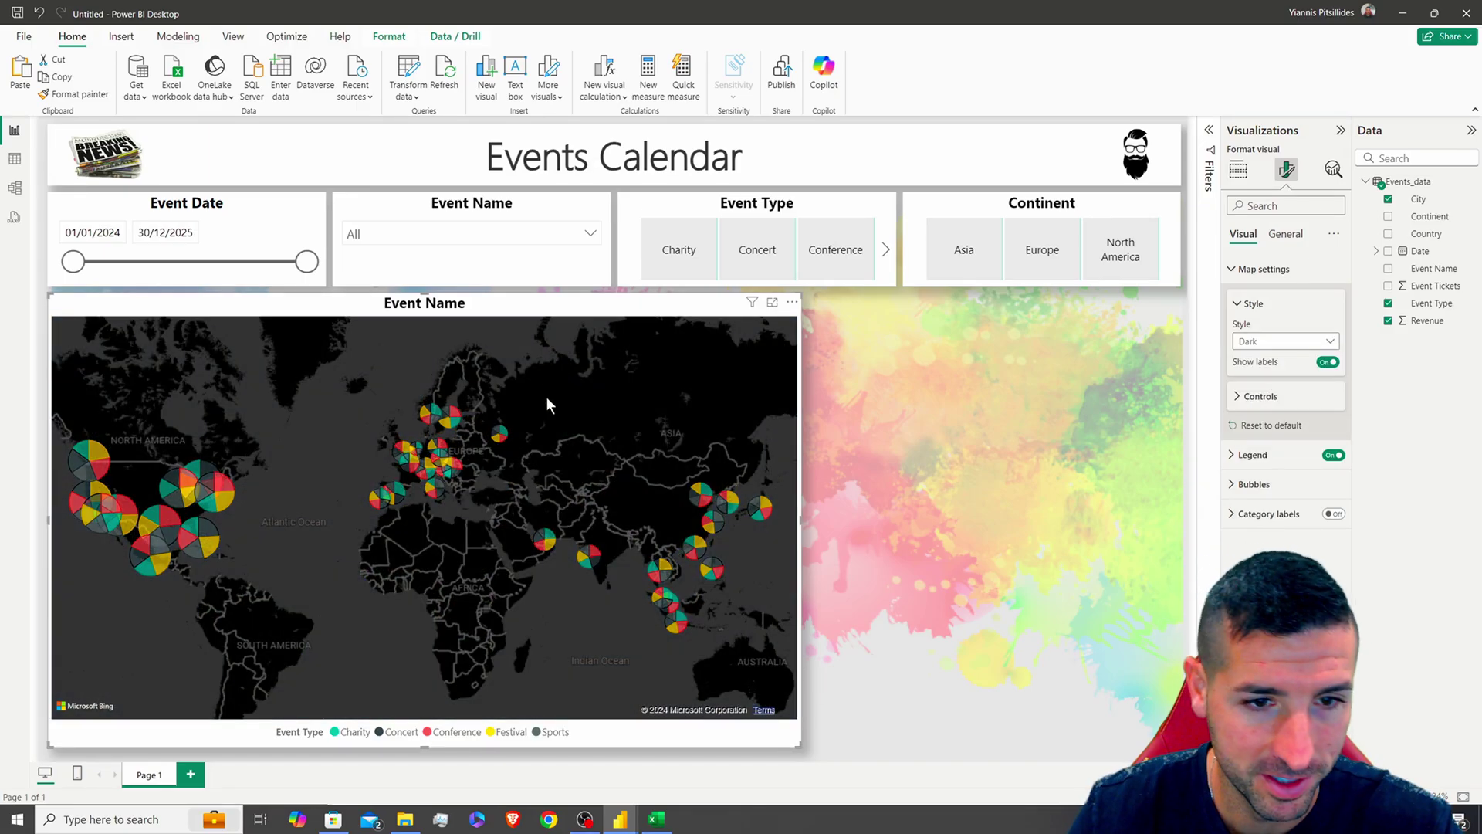
click(1255, 269)
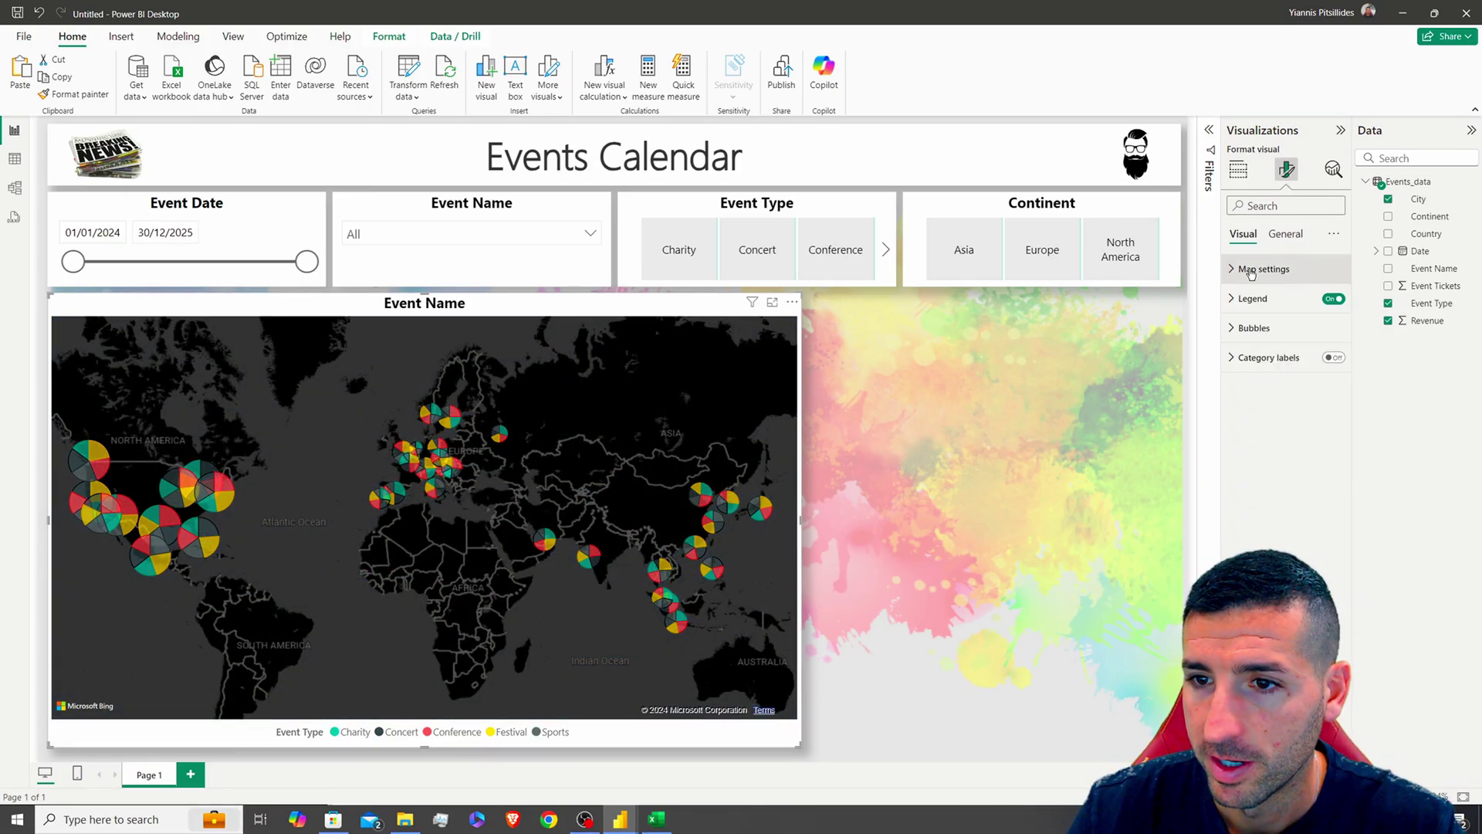
Reduce the map's bubble size to -16
click(1249, 330)
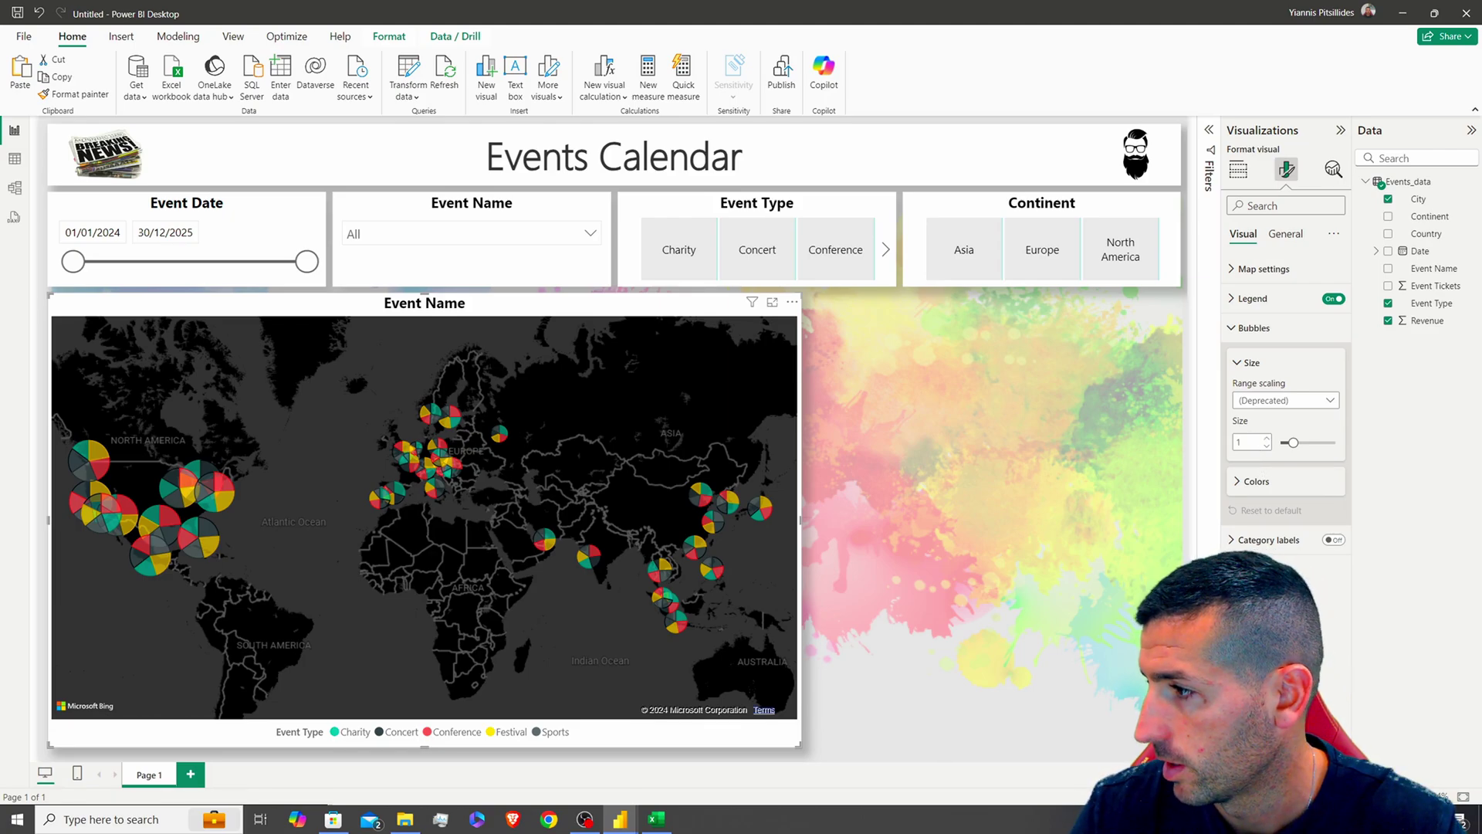
click(1245, 444)
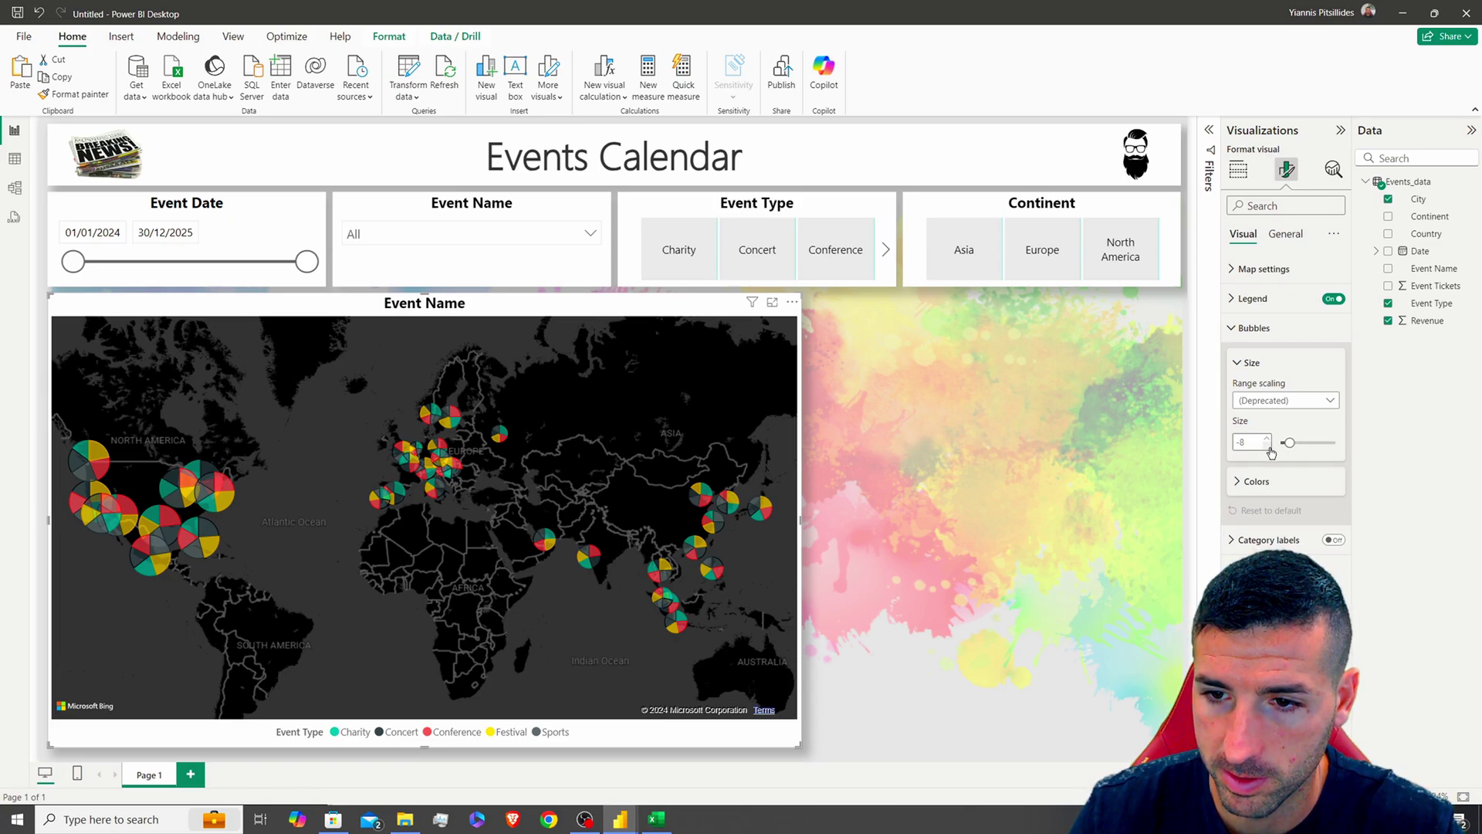
click(1267, 446)
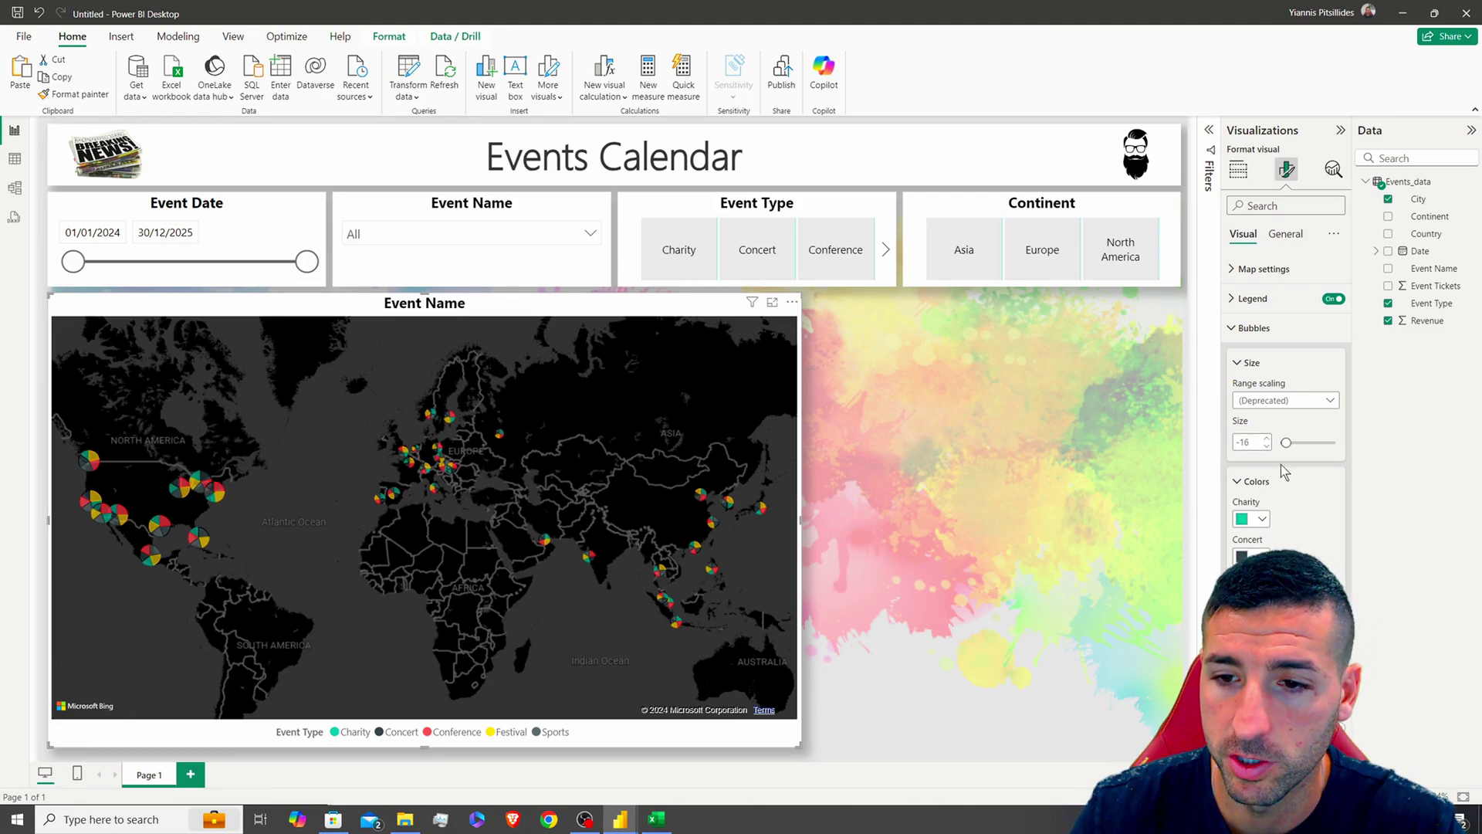
Recolor the map bubbles in pastel shades: Charity light green, Concert light pink, Conference light yellow, Festival light purple and Sports light blue
click(1252, 522)
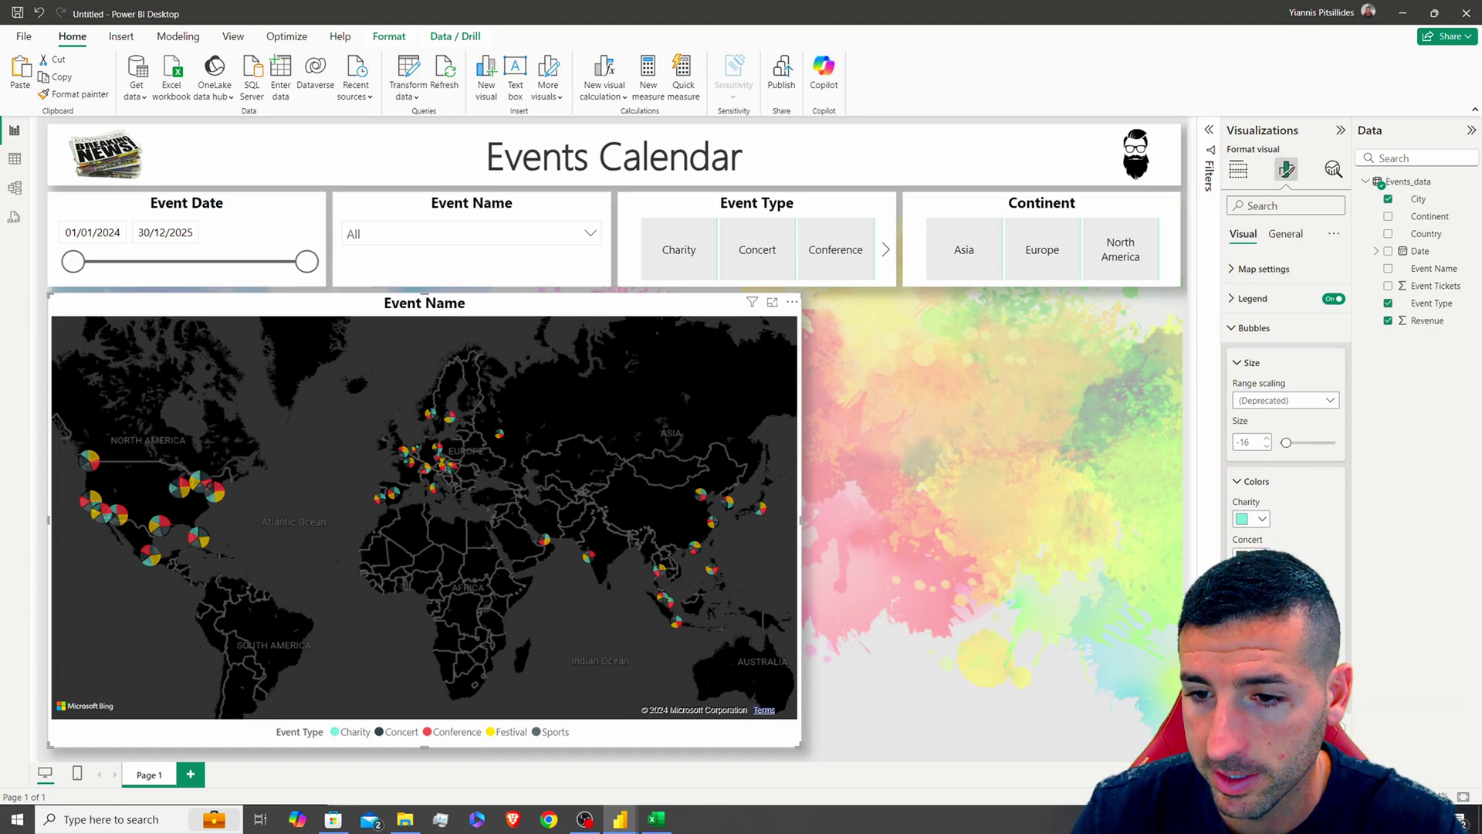
click(1336, 368)
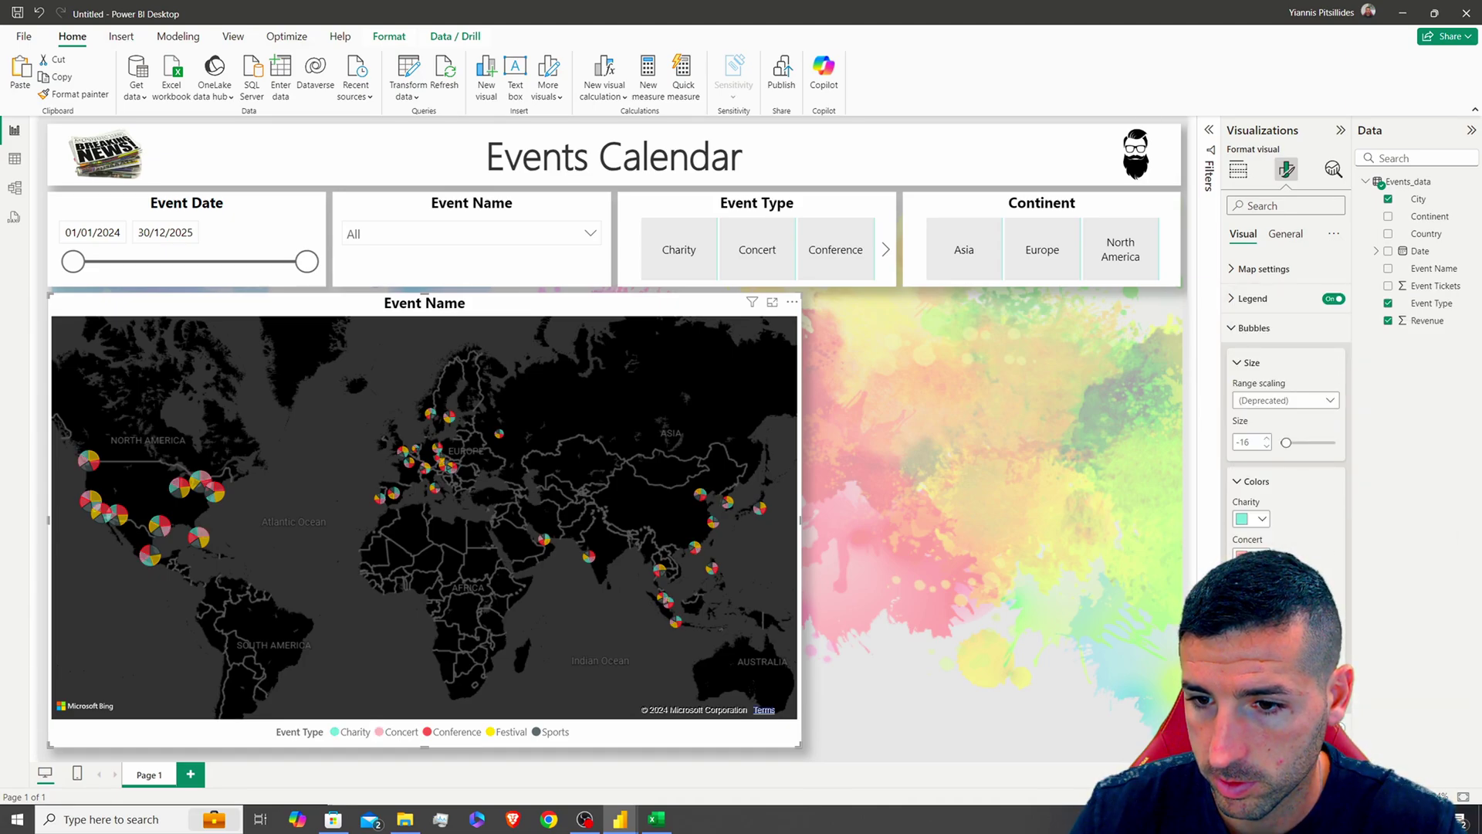
click(1252, 591)
click(1354, 360)
click(1252, 633)
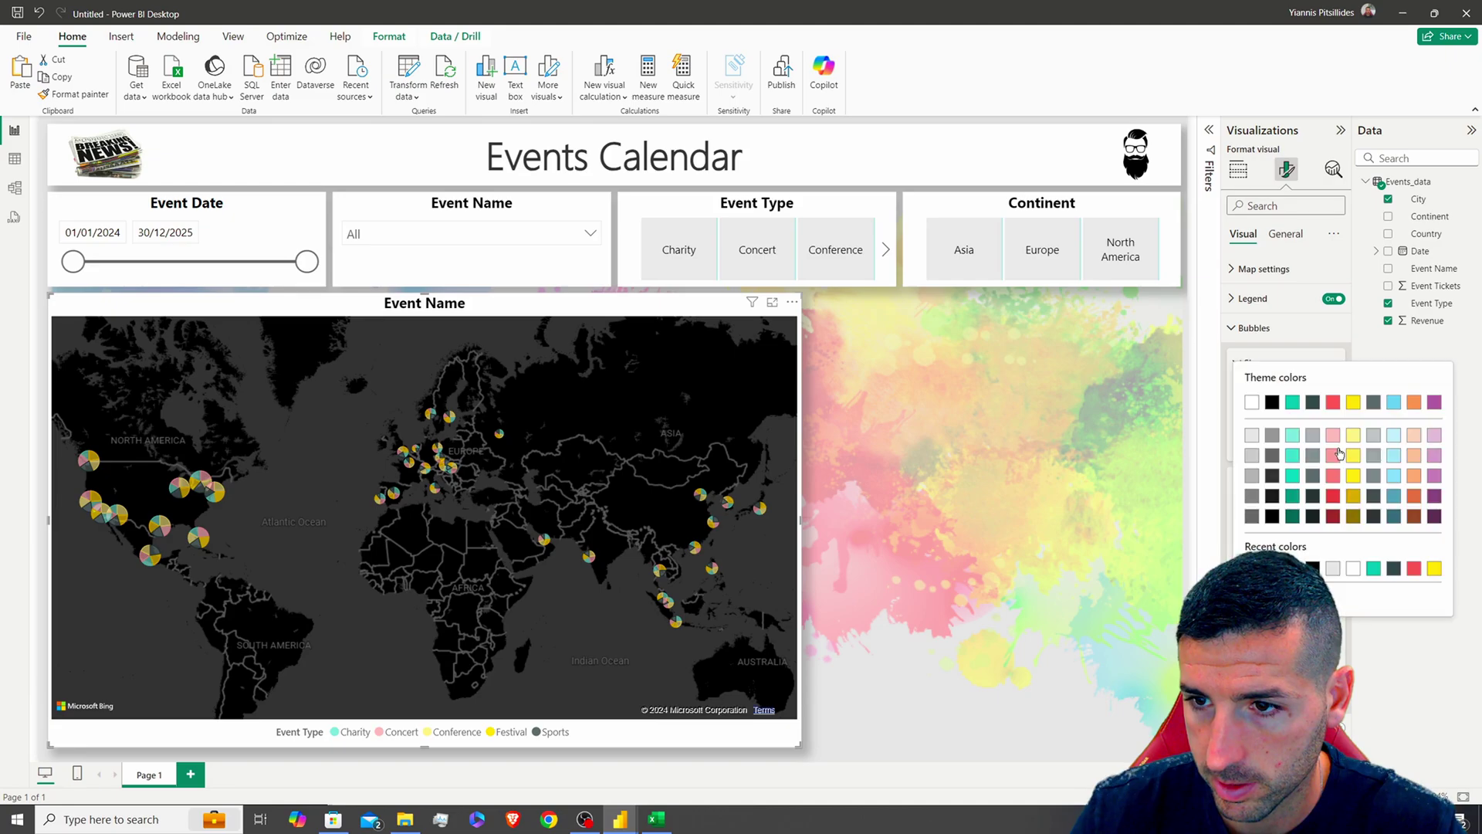
click(1433, 442)
click(1252, 670)
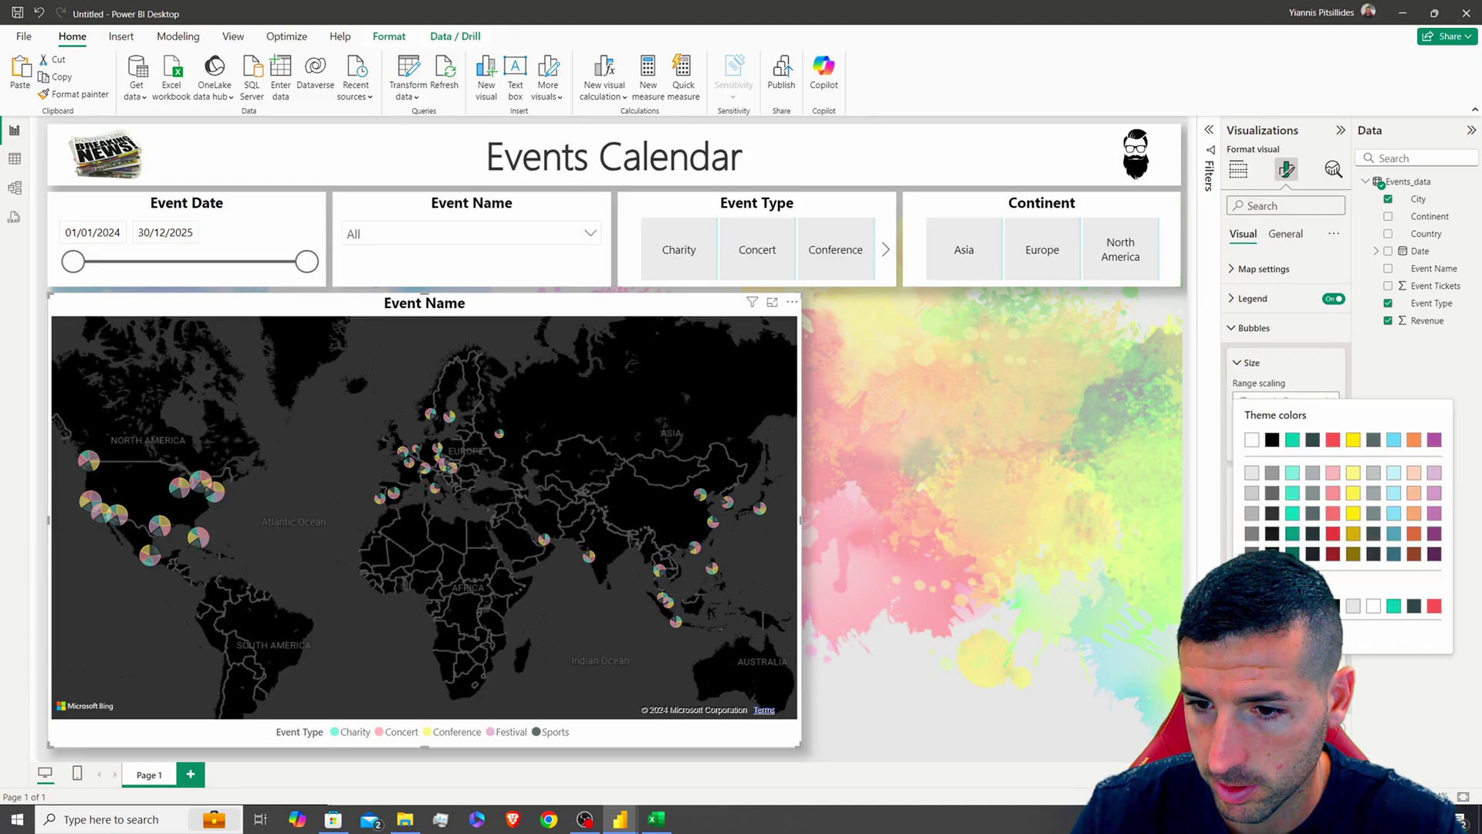
click(1394, 479)
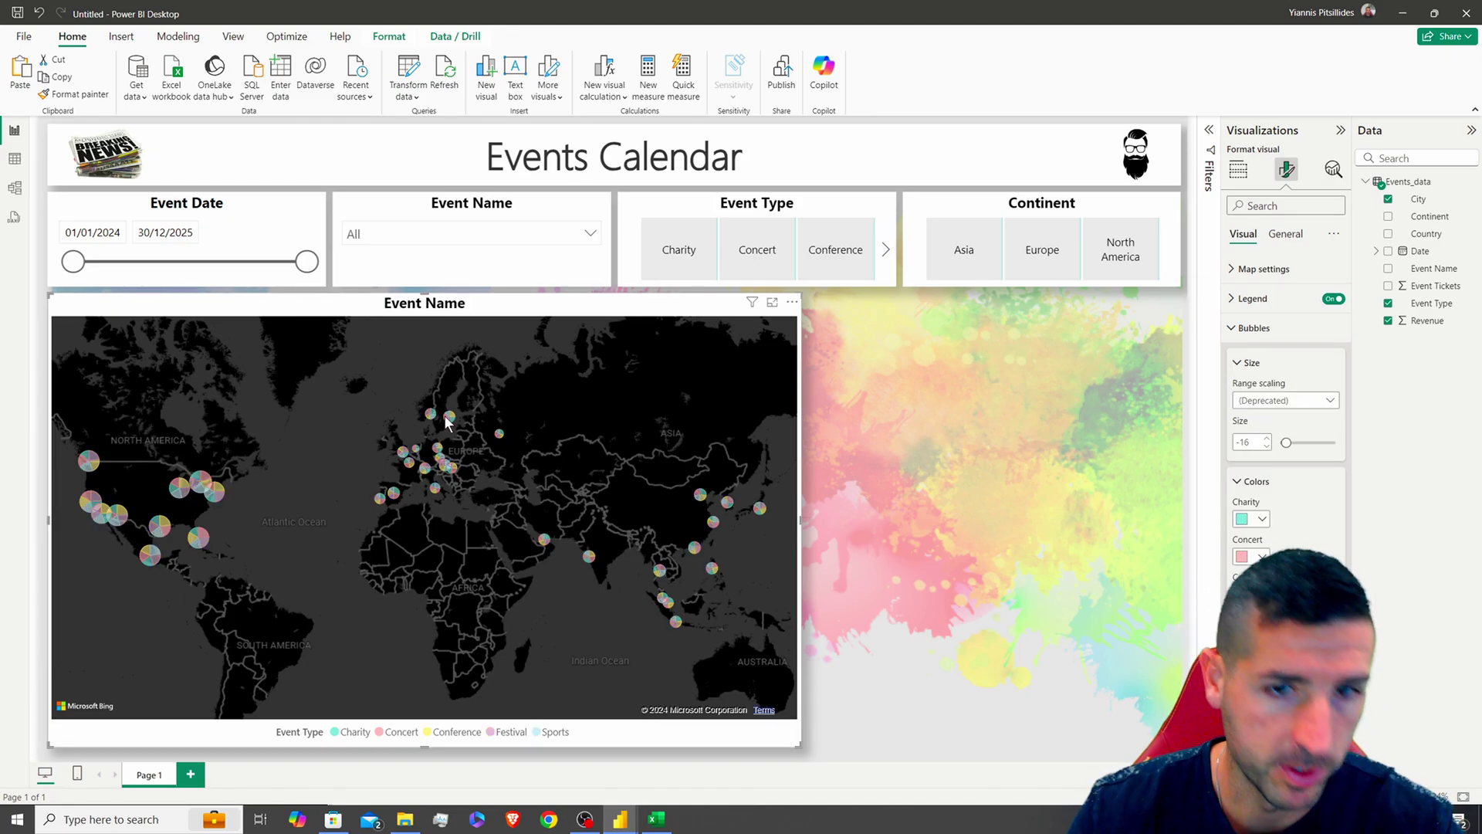
Filter the event types to Charity and Concert, and turn on the map's category labels
ctrl+click(764, 253)
click(509, 306)
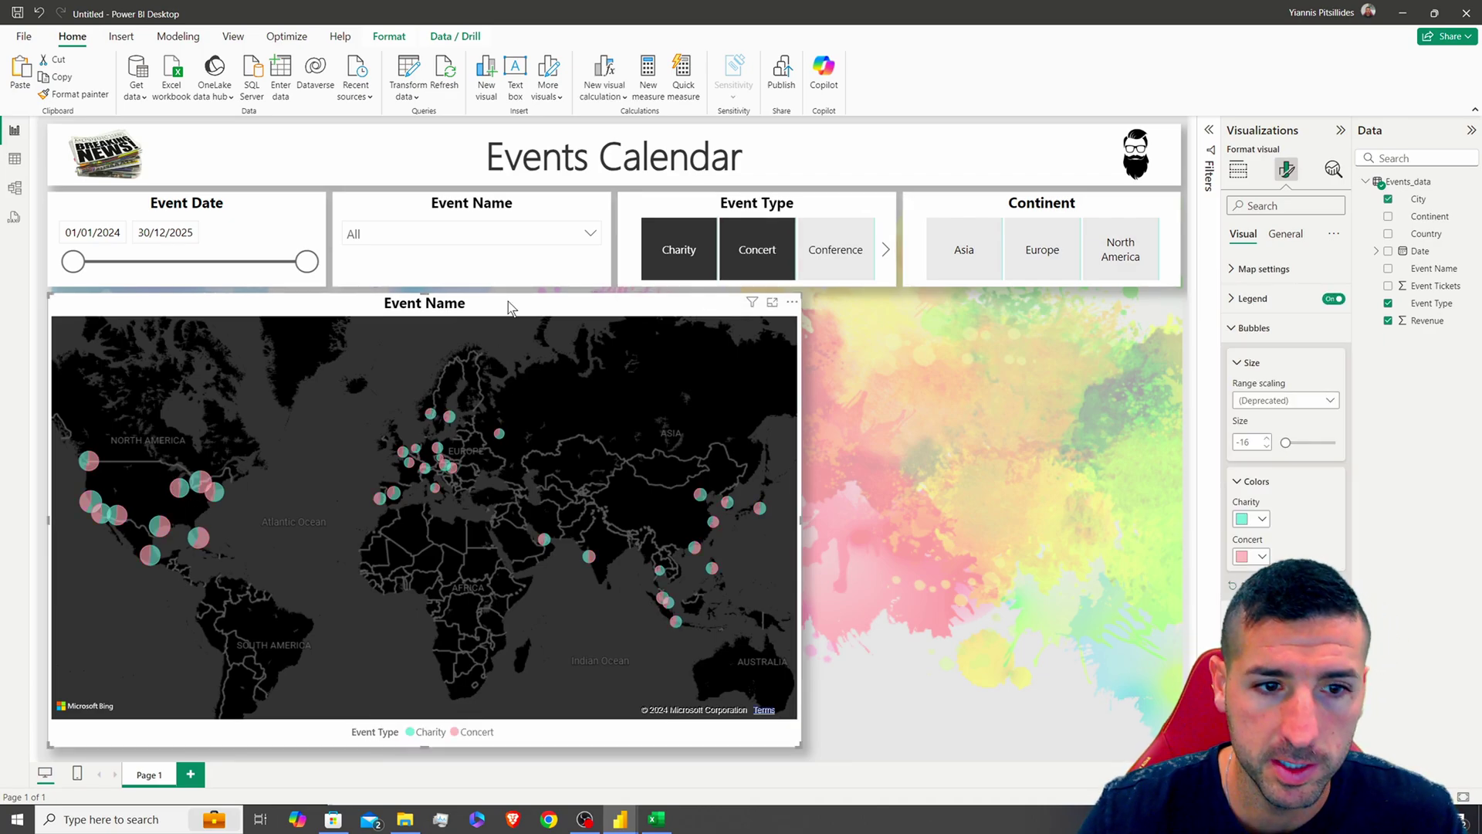
click(1273, 328)
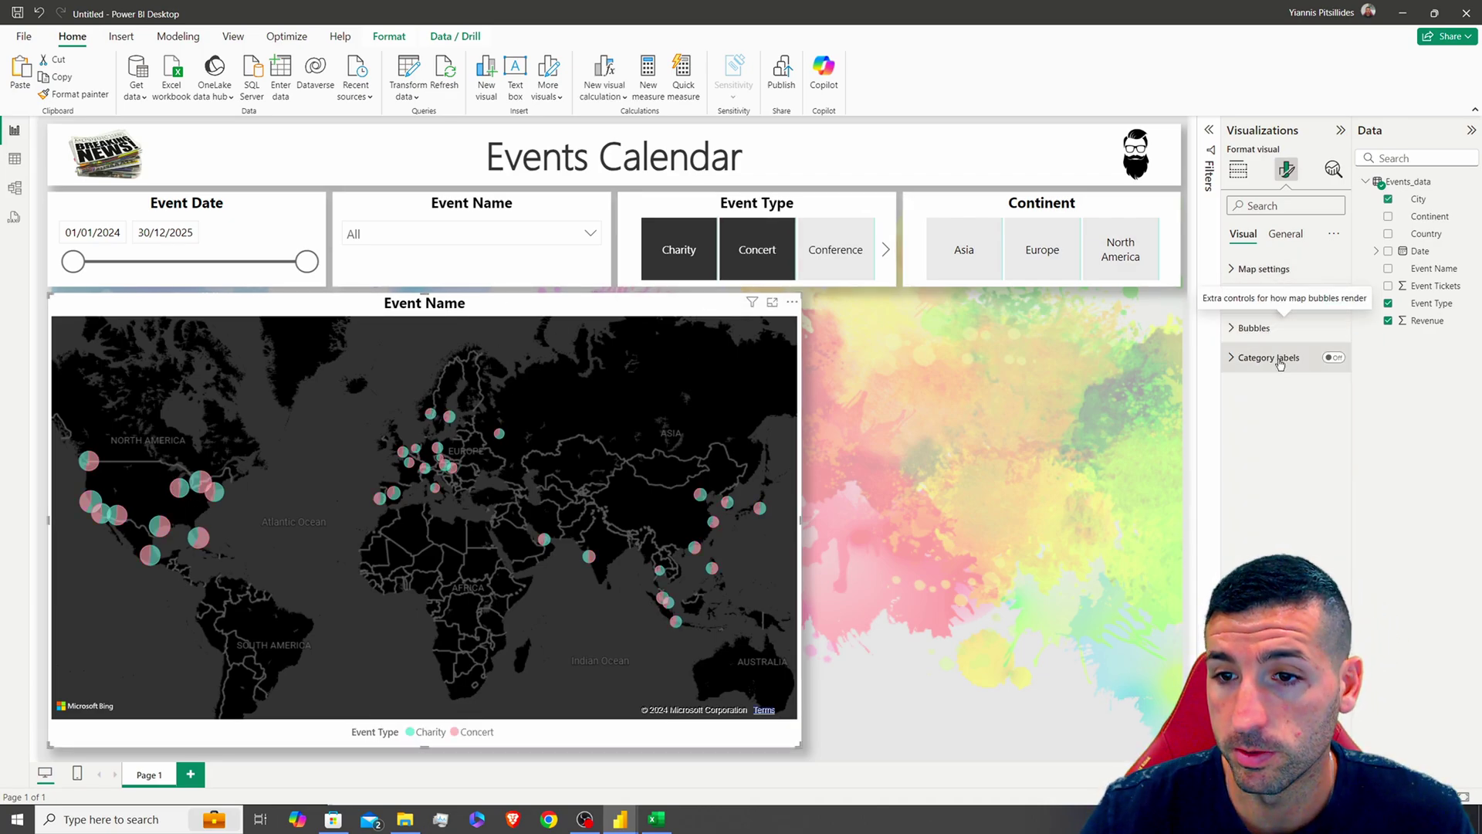
click(1333, 357)
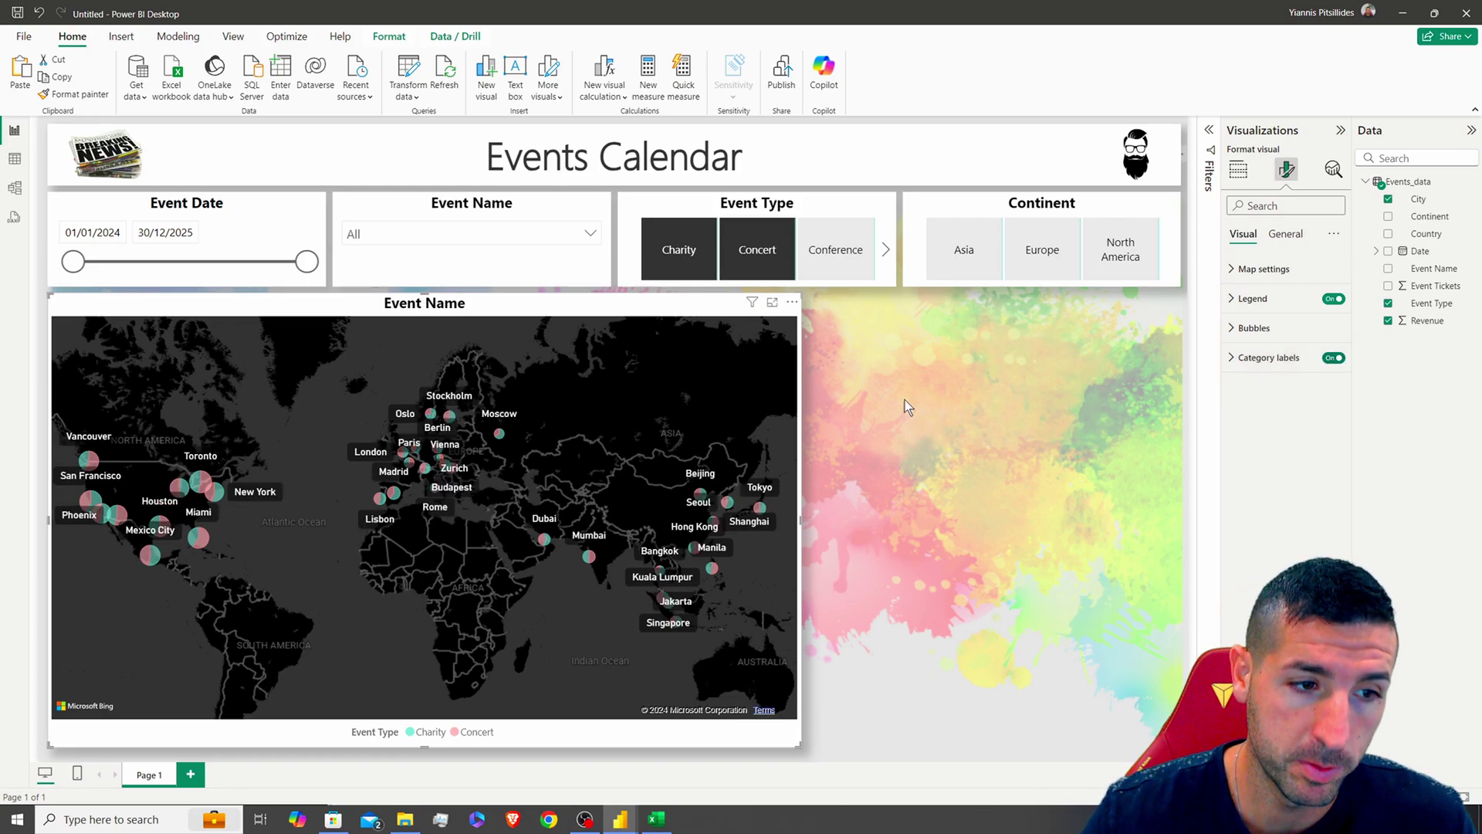
Test the Continent slicer by filtering the map to Europe, and clear that filter
click(1013, 270)
click(1031, 255)
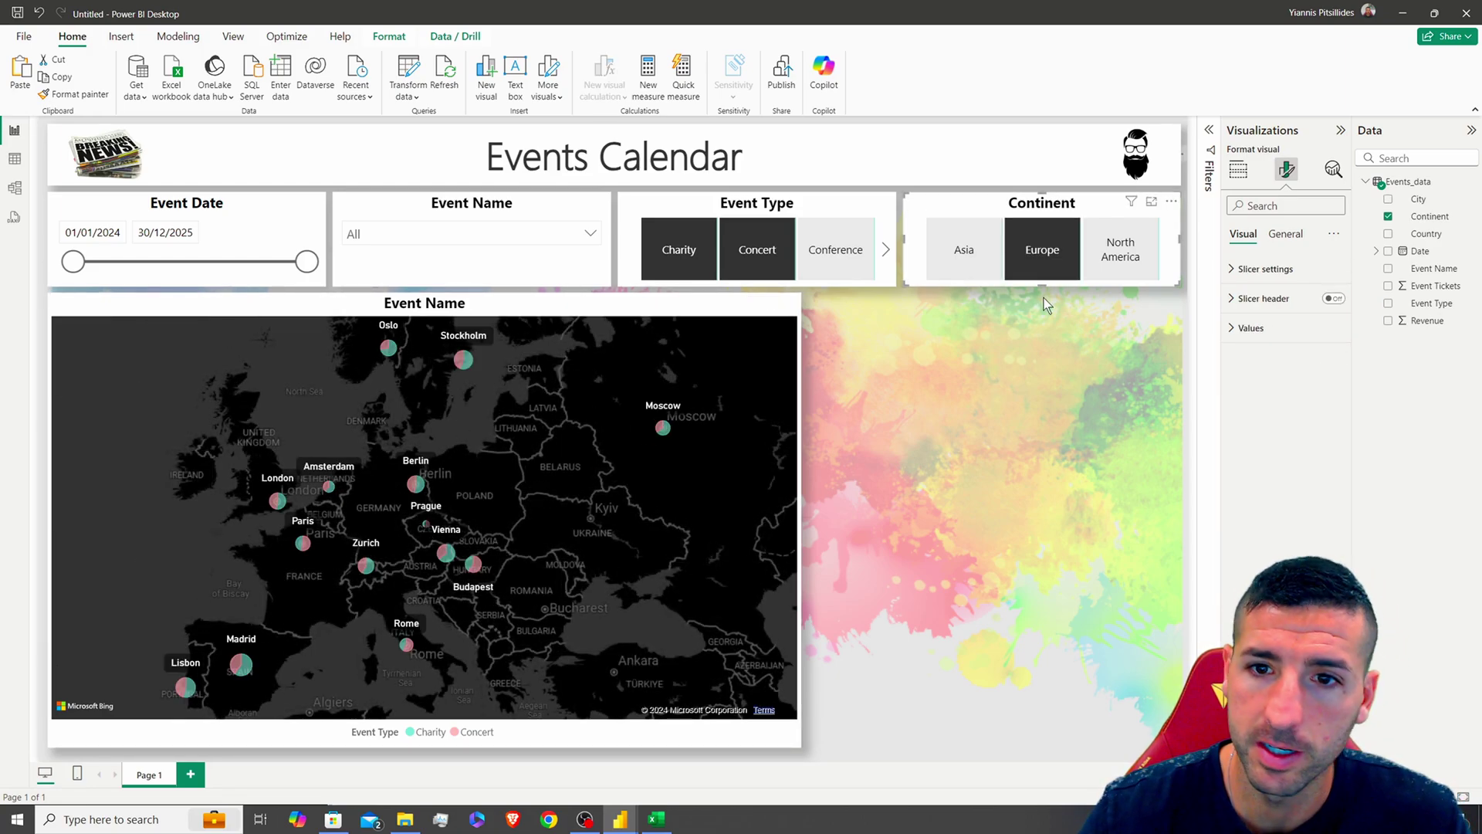
click(1029, 263)
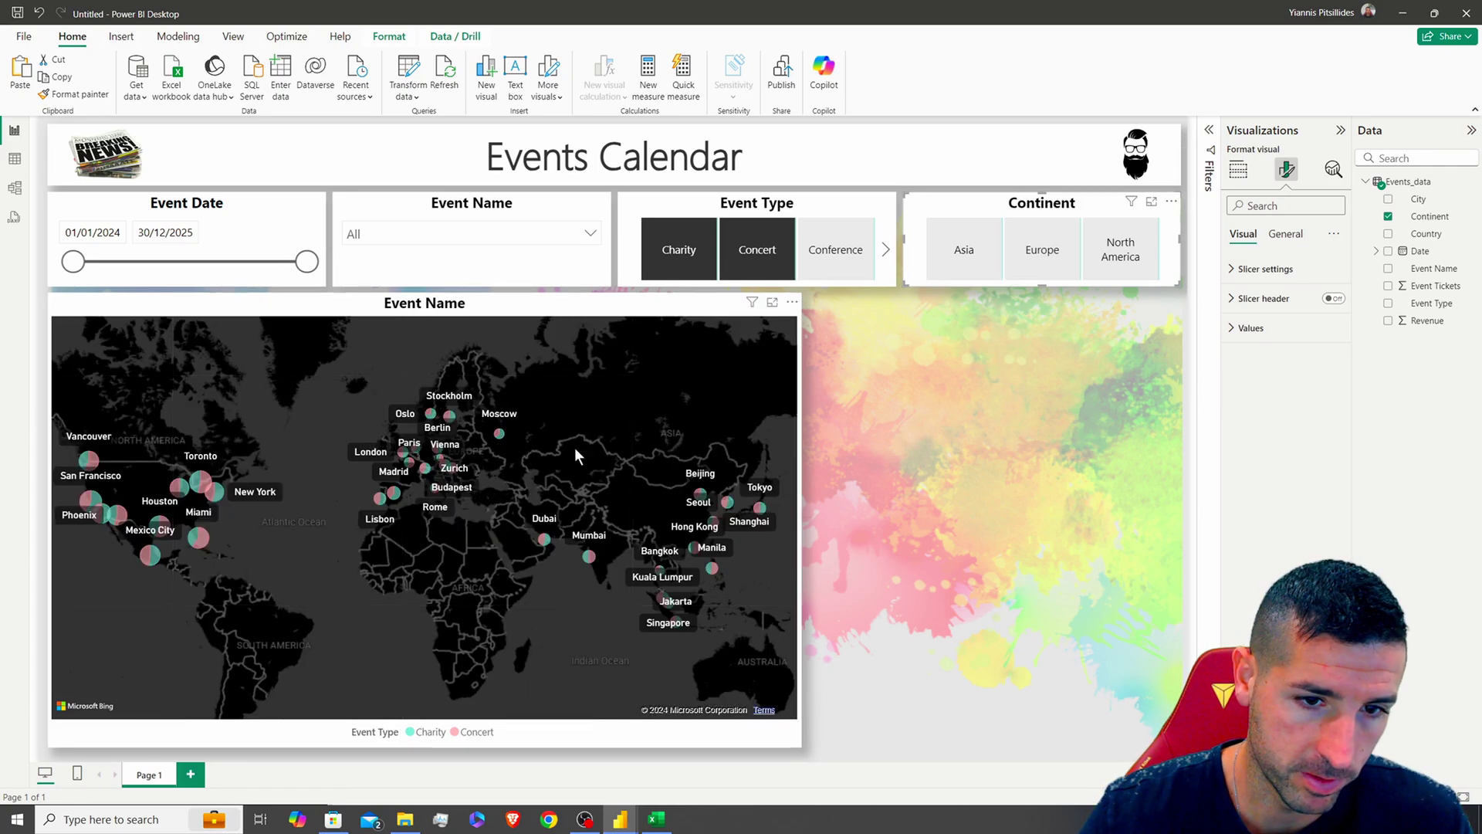
Set the text size of the map's legend to 12
drag(595, 512, 394, 495)
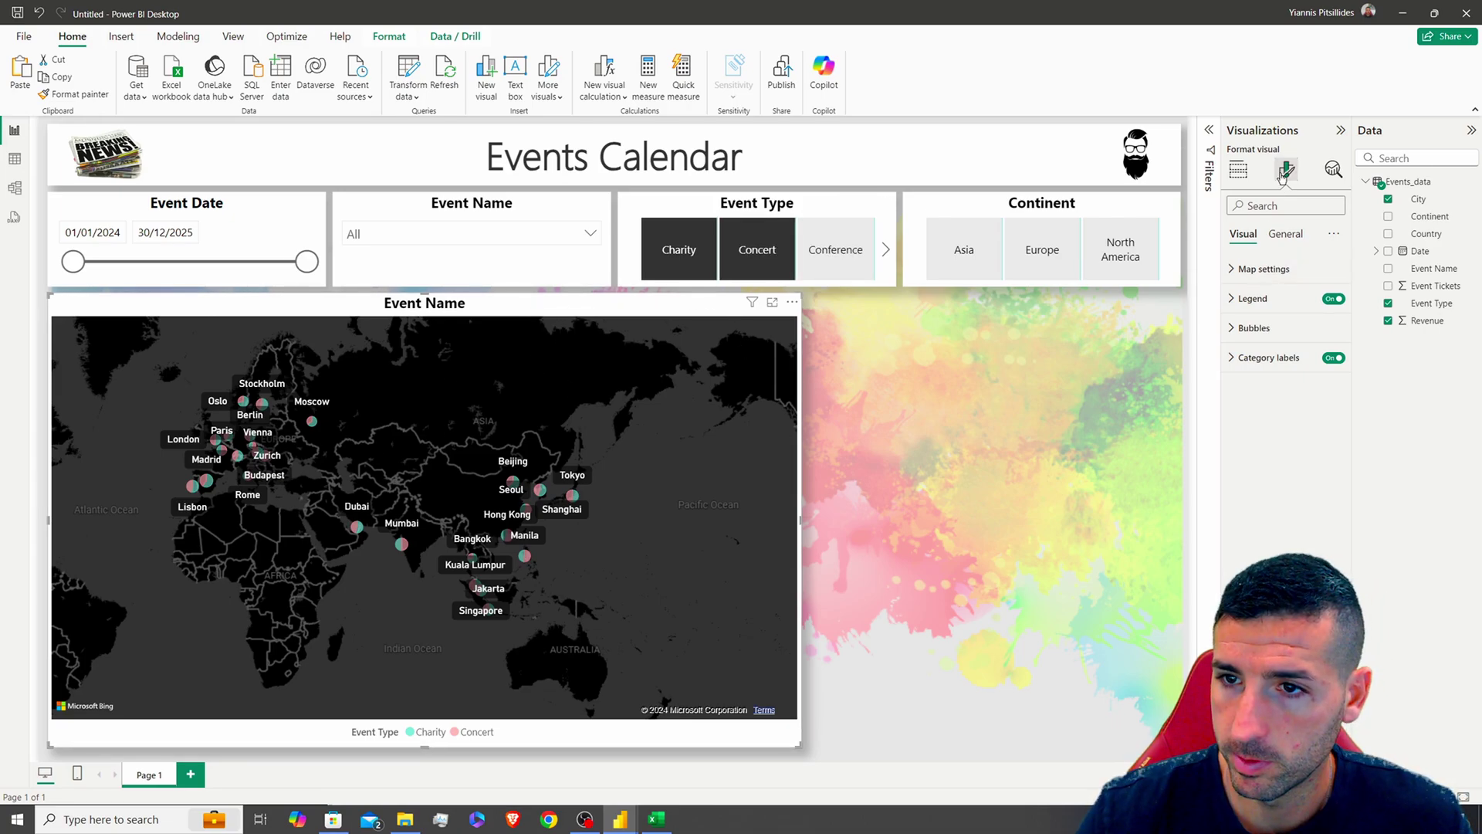
click(1256, 299)
click(1273, 442)
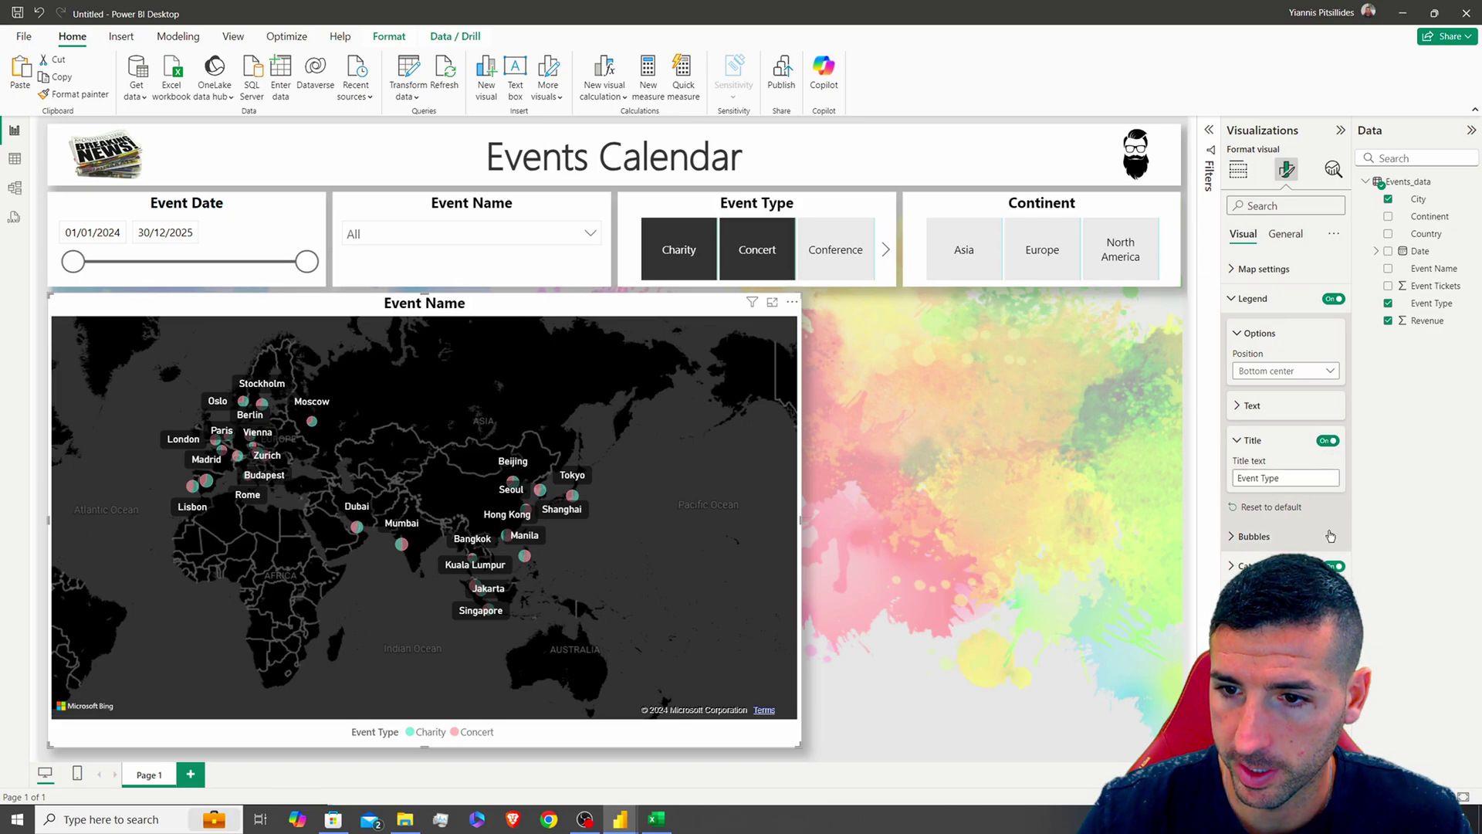
click(1293, 402)
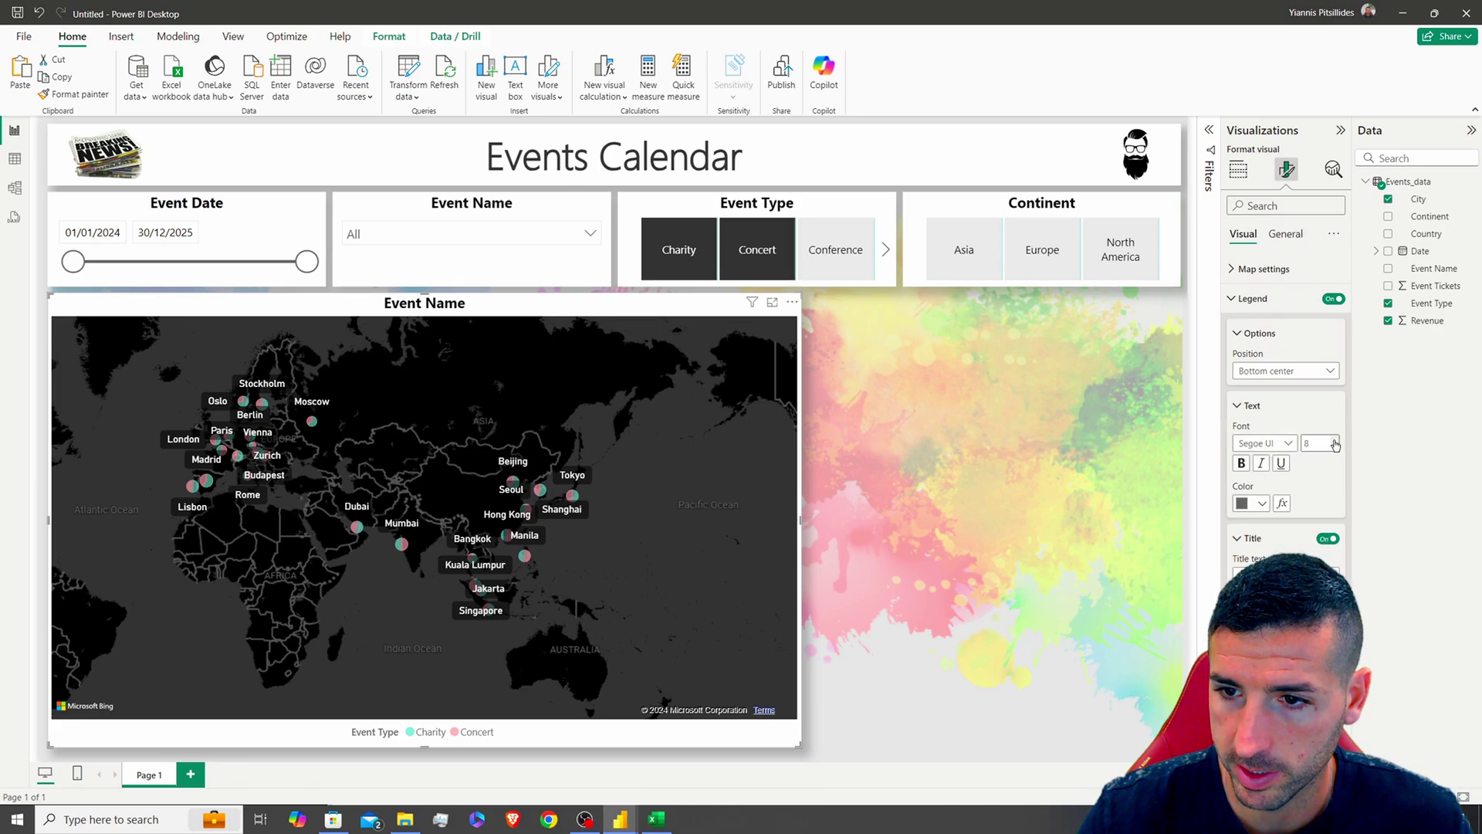
click(1335, 440)
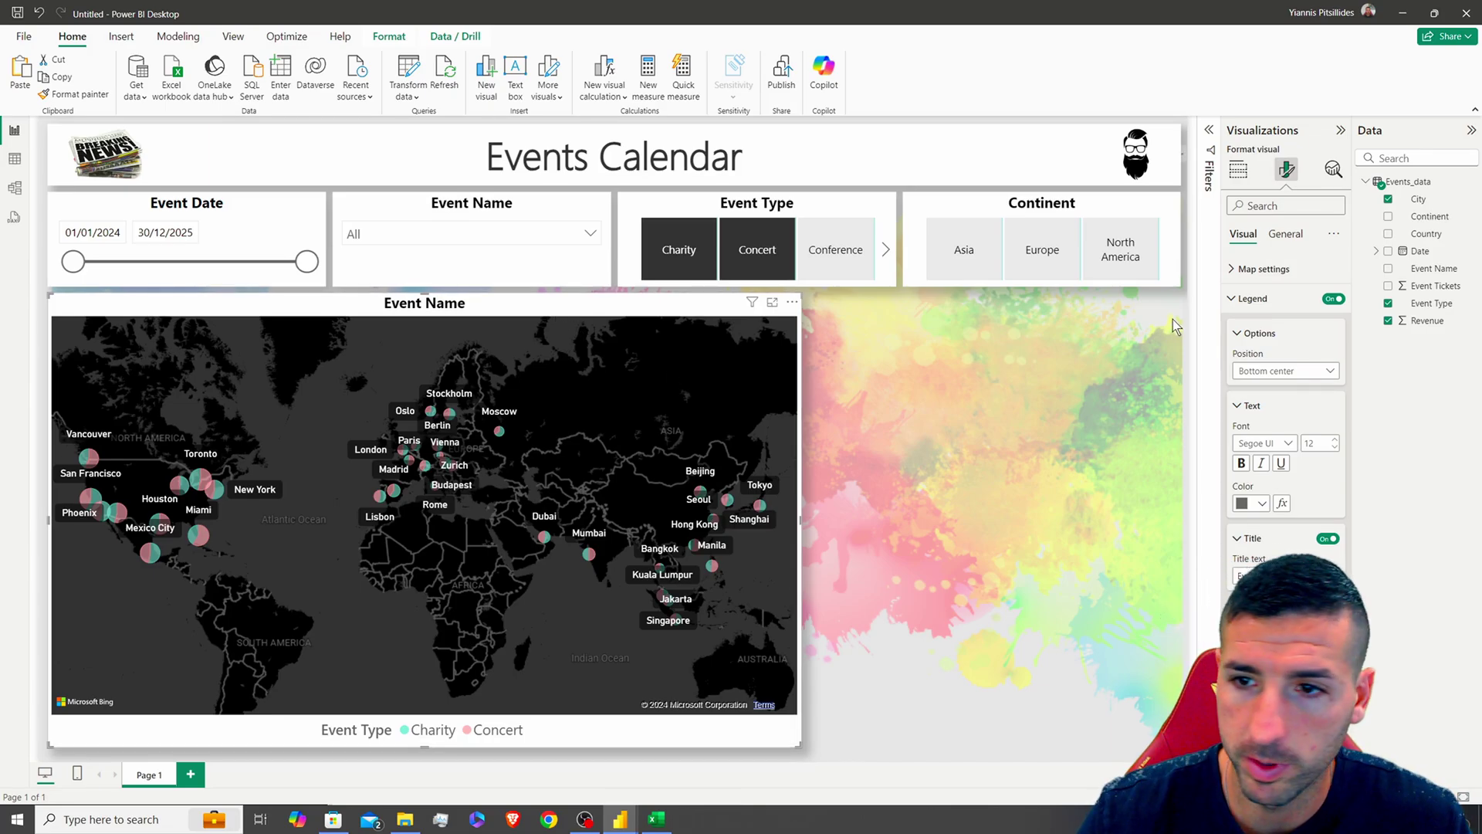
Clear the map's custom title text so that it falls back to the default title
click(1286, 234)
click(1247, 298)
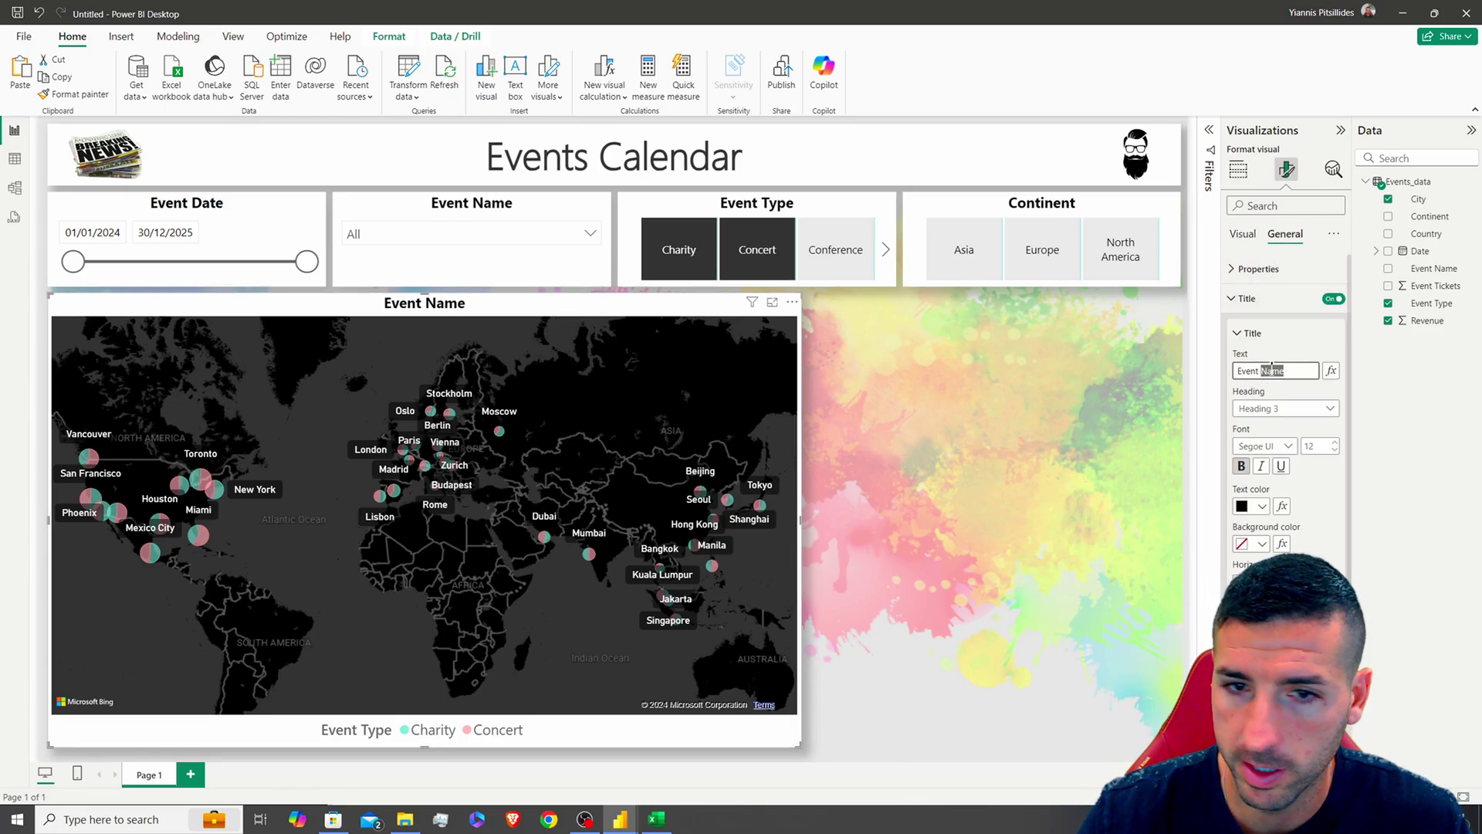
triple_click(1275, 371)
key(Delete)
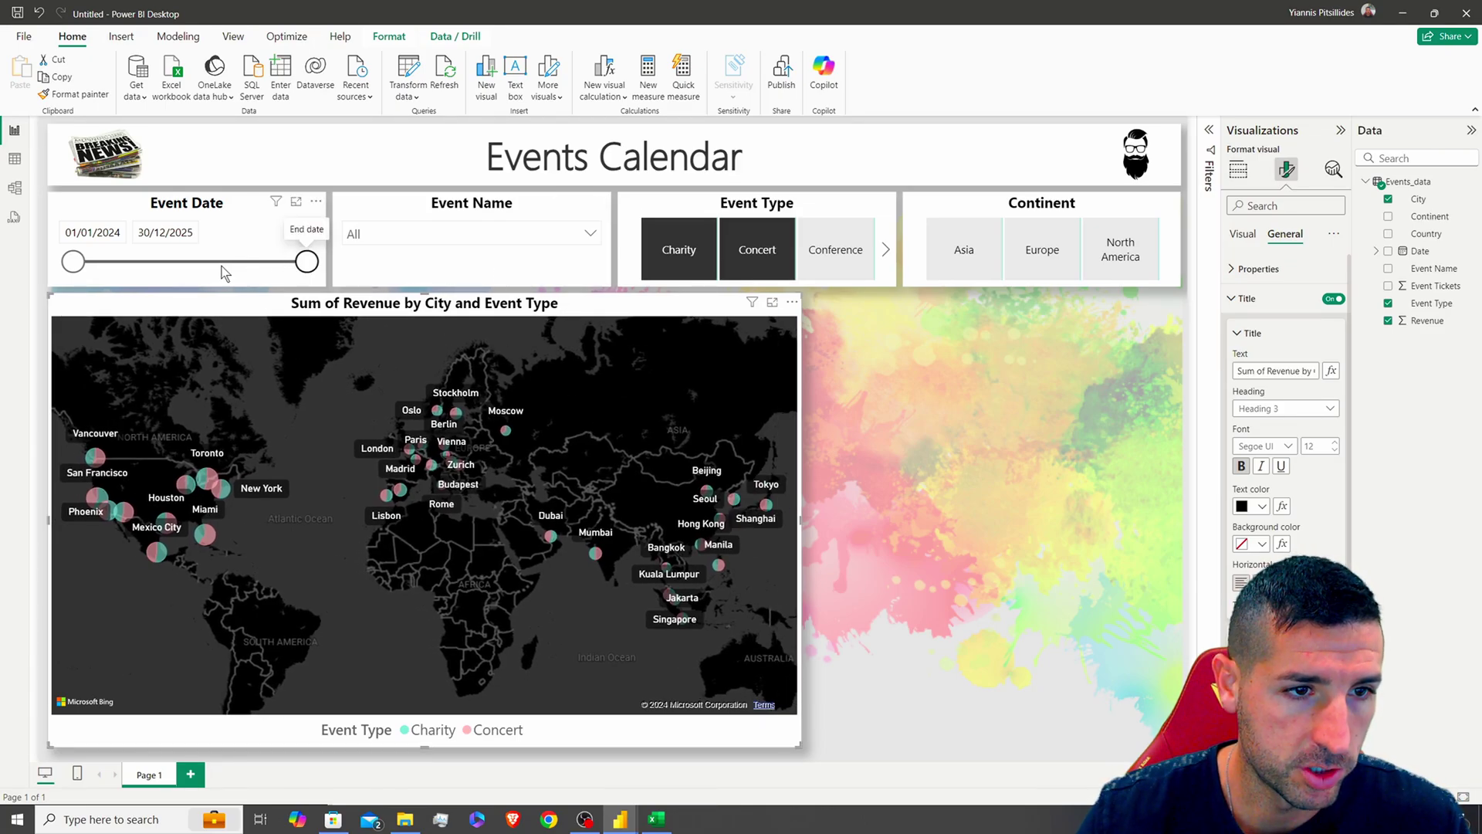
Test the Event Date slicer by ending the range at 26/04/2025, and restore the end date to 30/12/2025
click(225, 263)
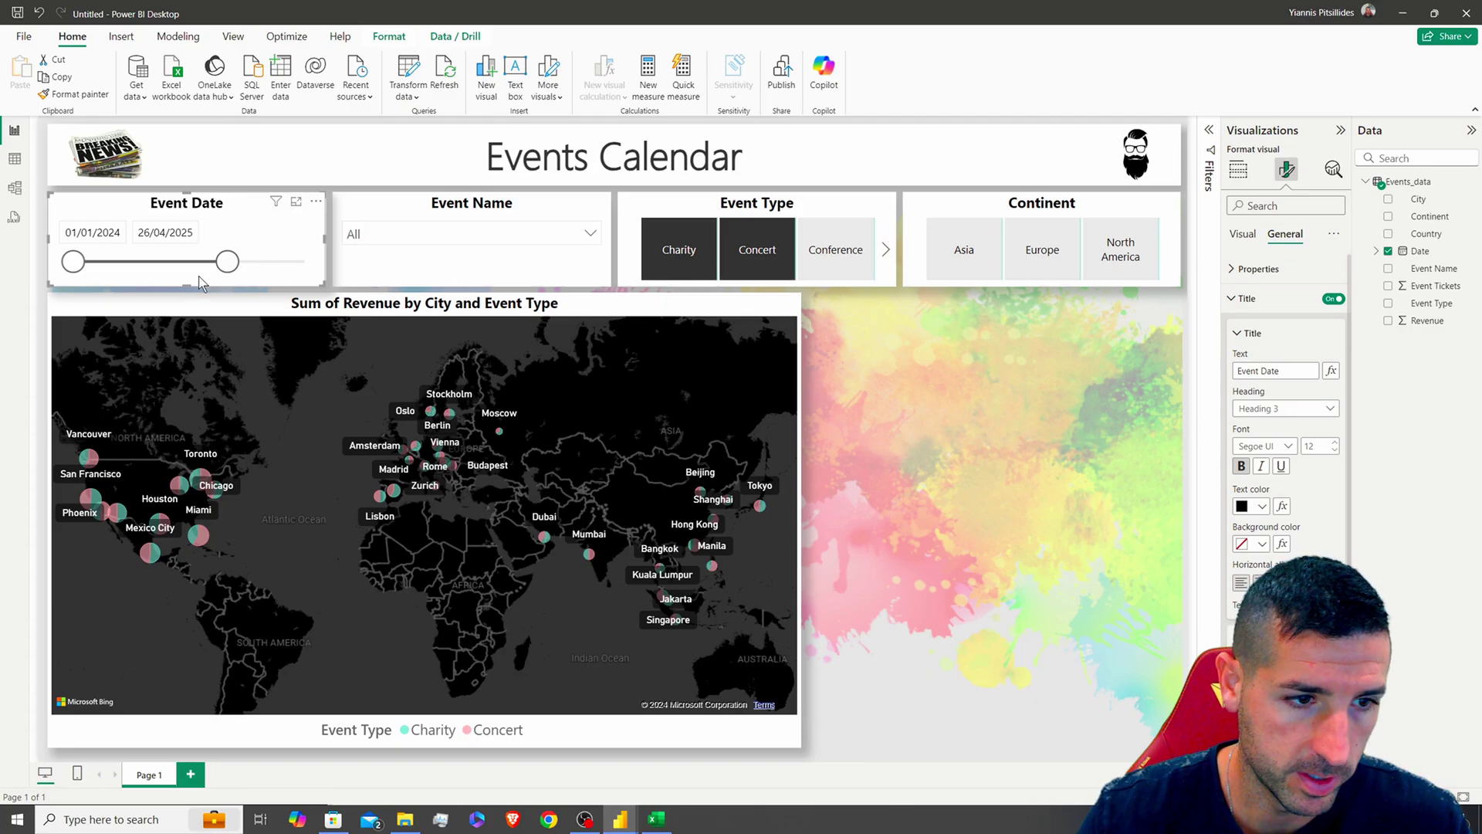
drag(228, 263, 306, 262)
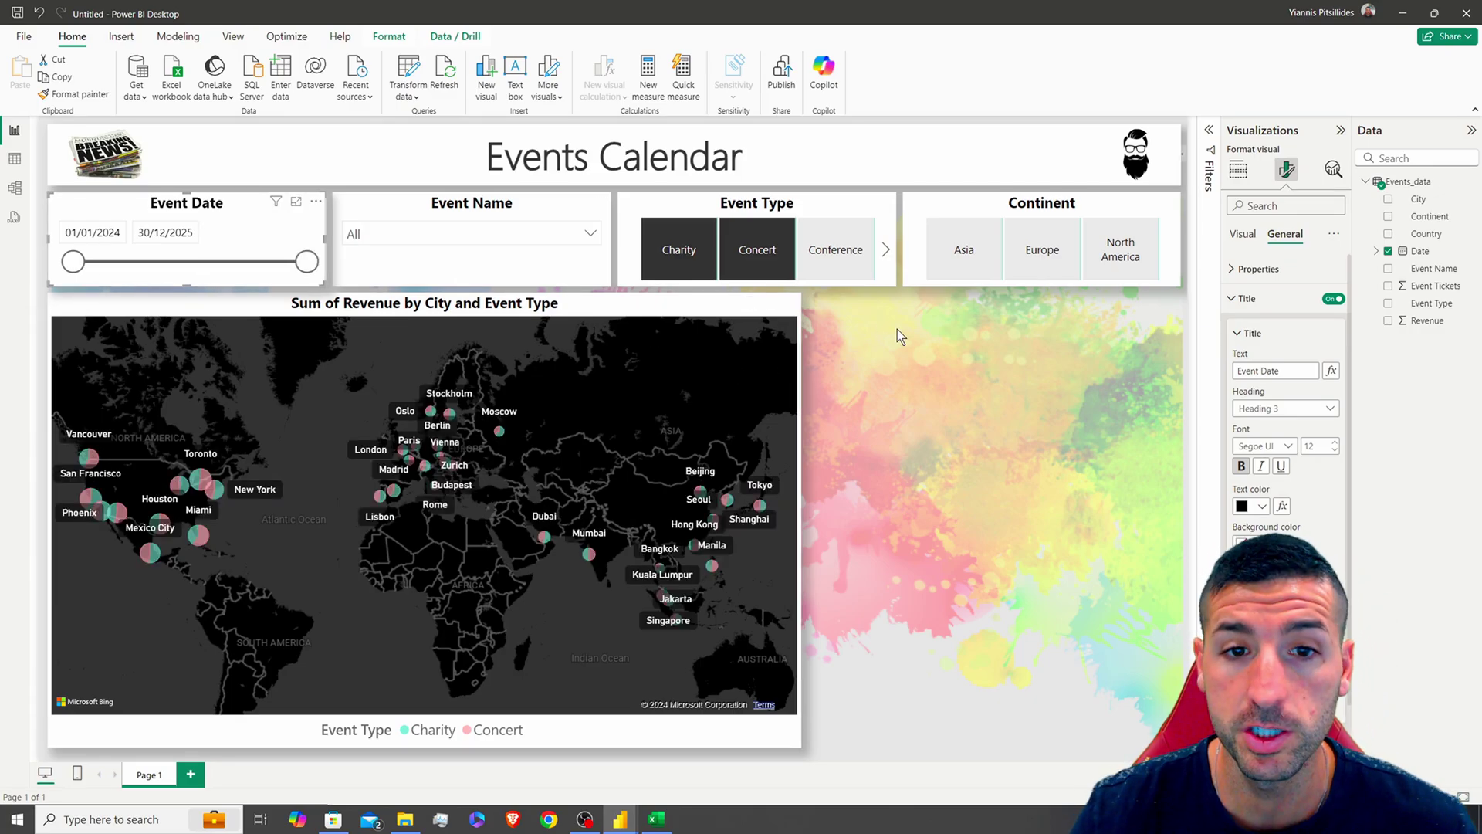
Increase the map's bubble size to -11
click(410, 406)
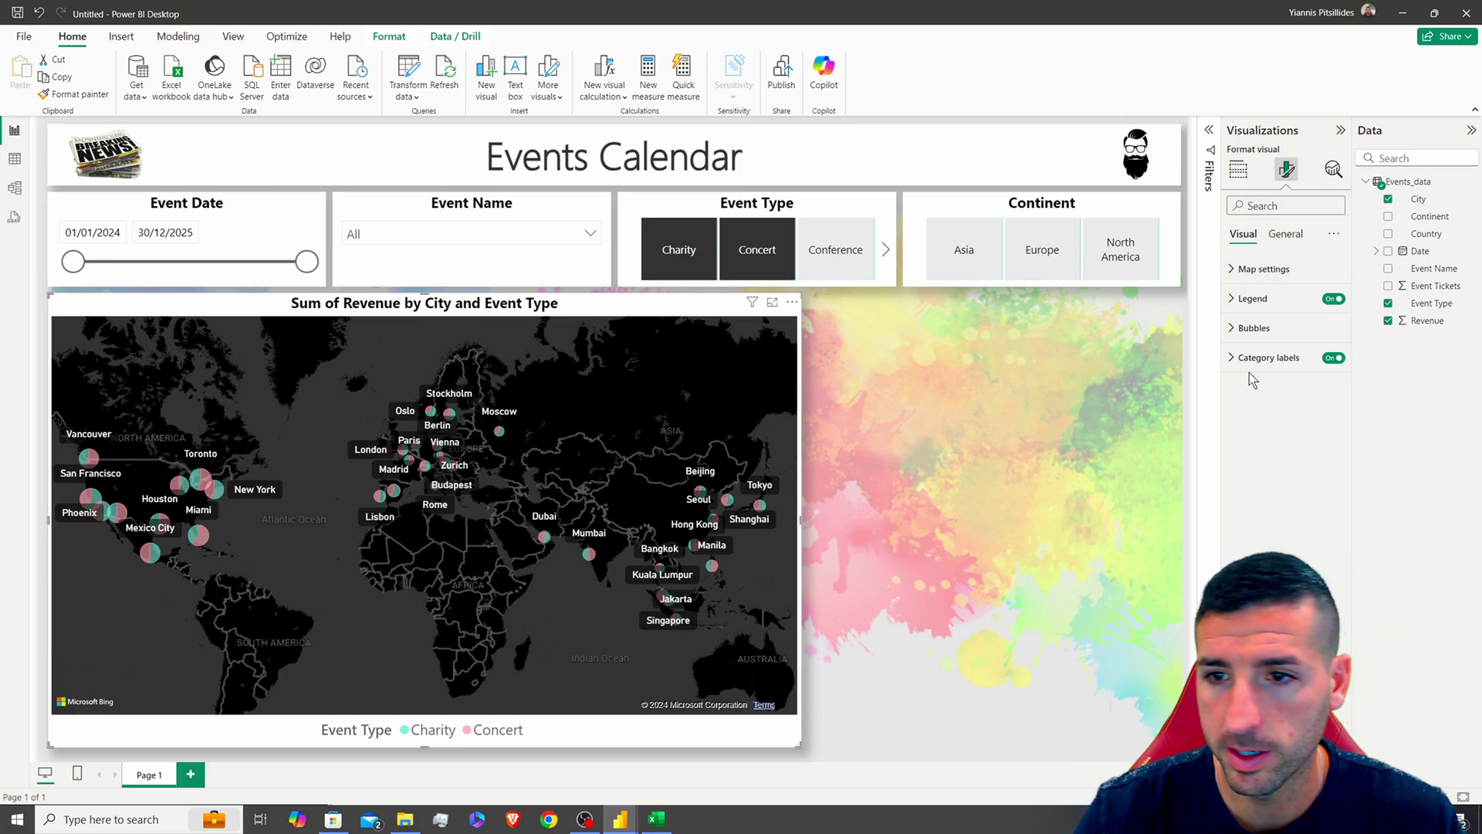
click(1254, 328)
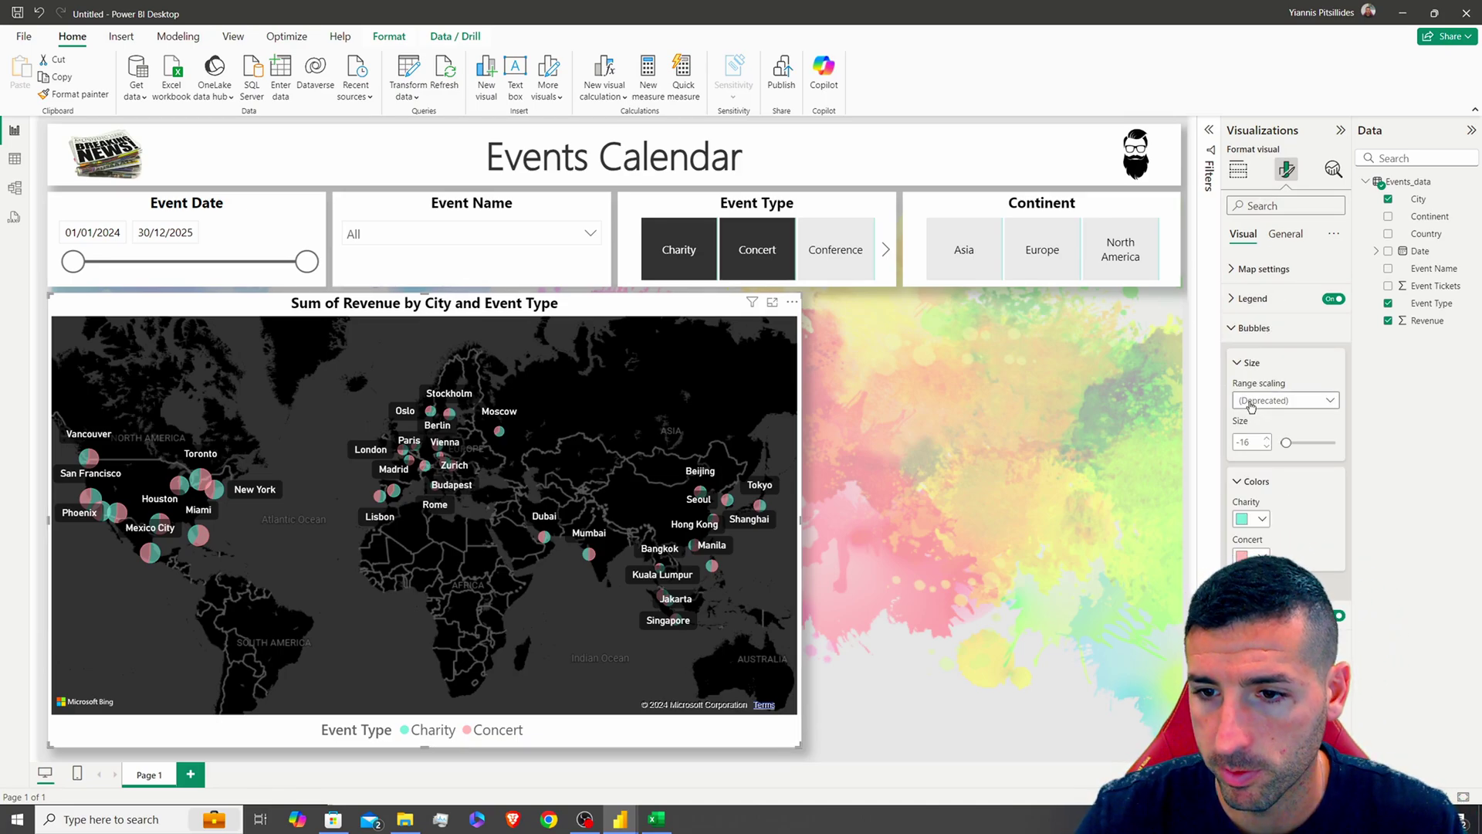
drag(1287, 442, 1287, 443)
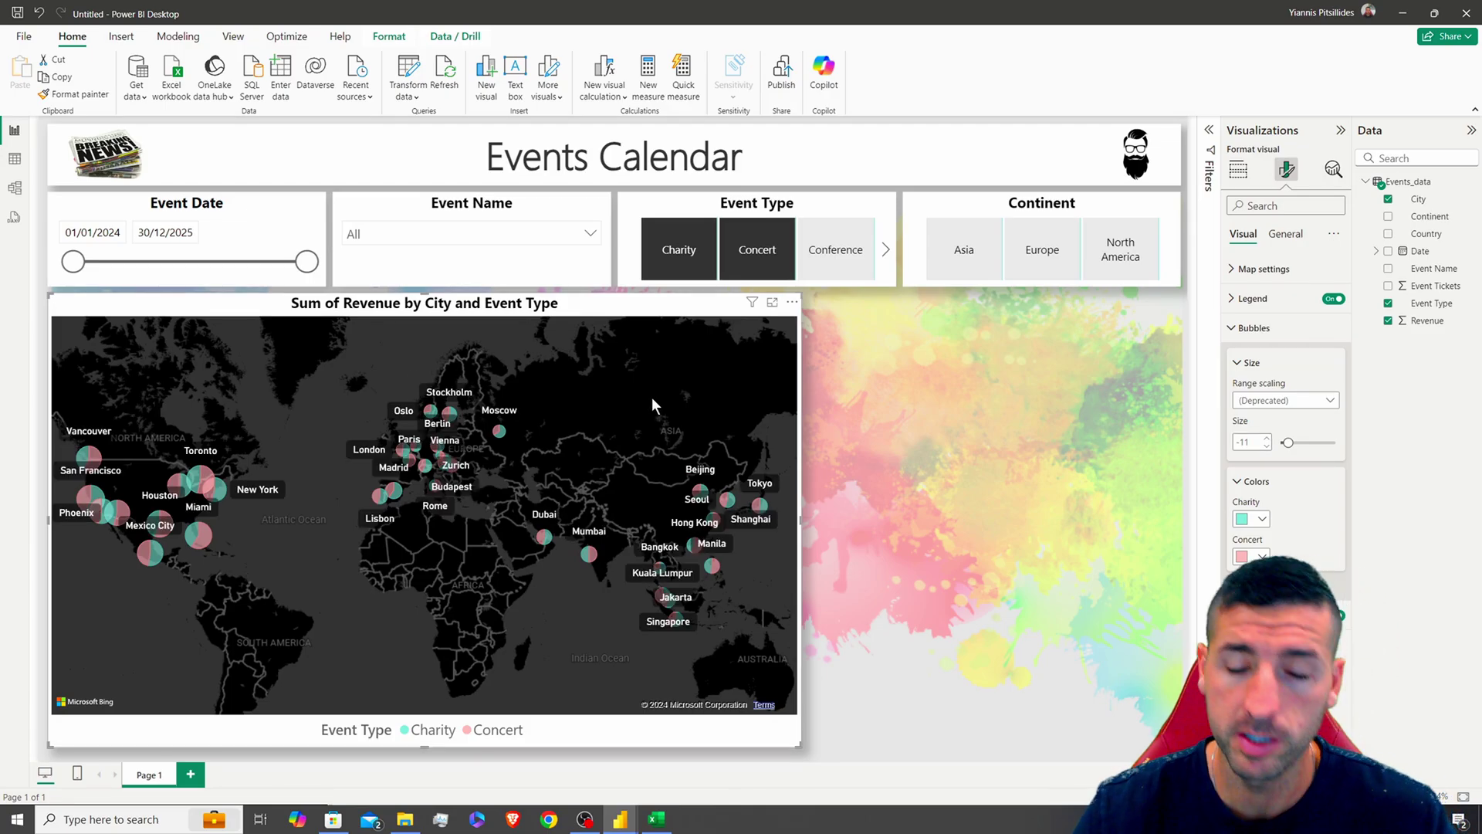
Filter the dashboard to Europe, and look at the Total Tickets card in the finished Events Calendar Map report
click(1043, 252)
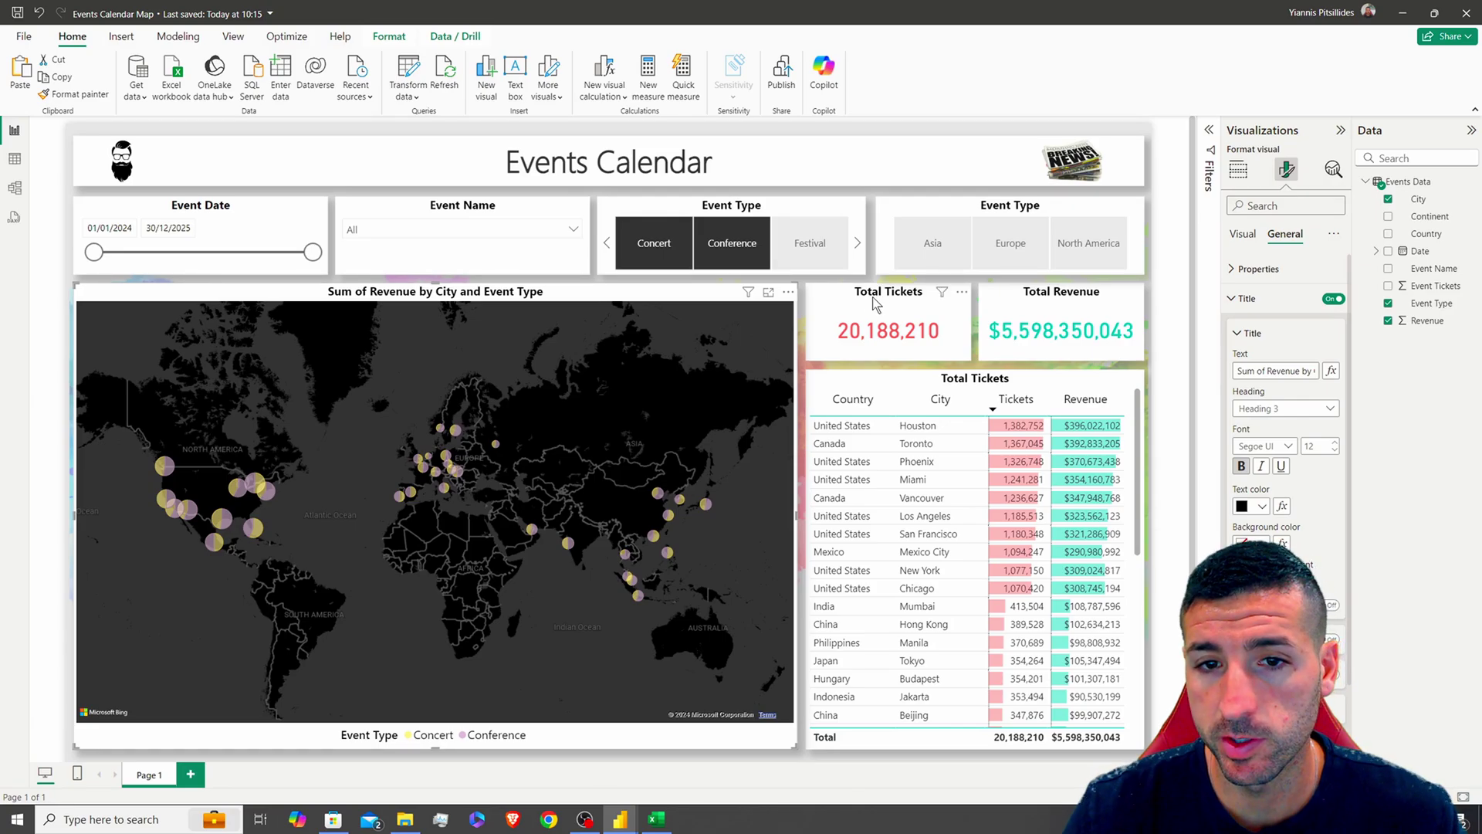
click(875, 305)
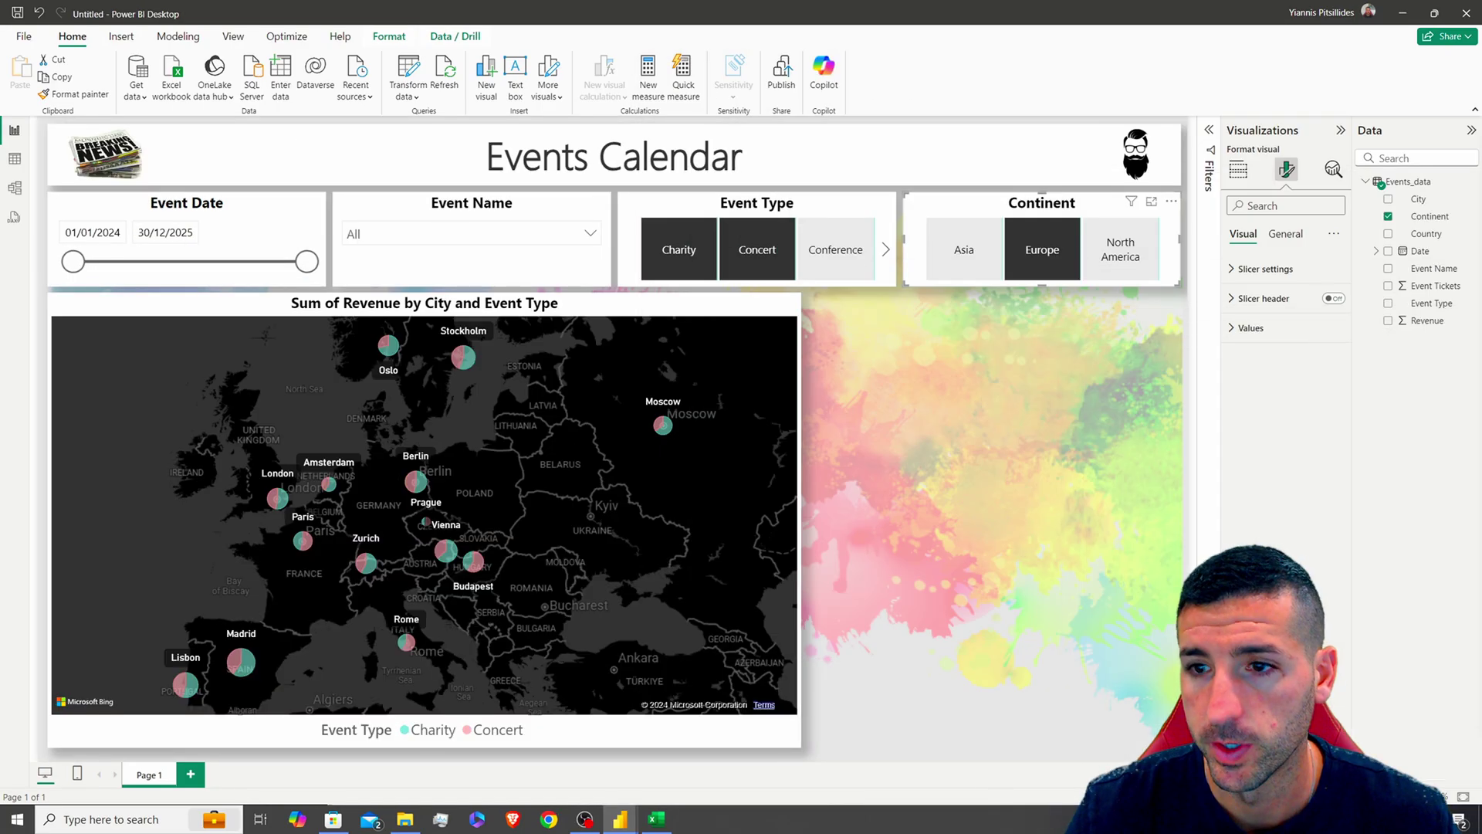
Duplicate the Event Name slicer, place the copy beside the map's upper right corner, and narrow it to about two thirds of its width
click(486, 202)
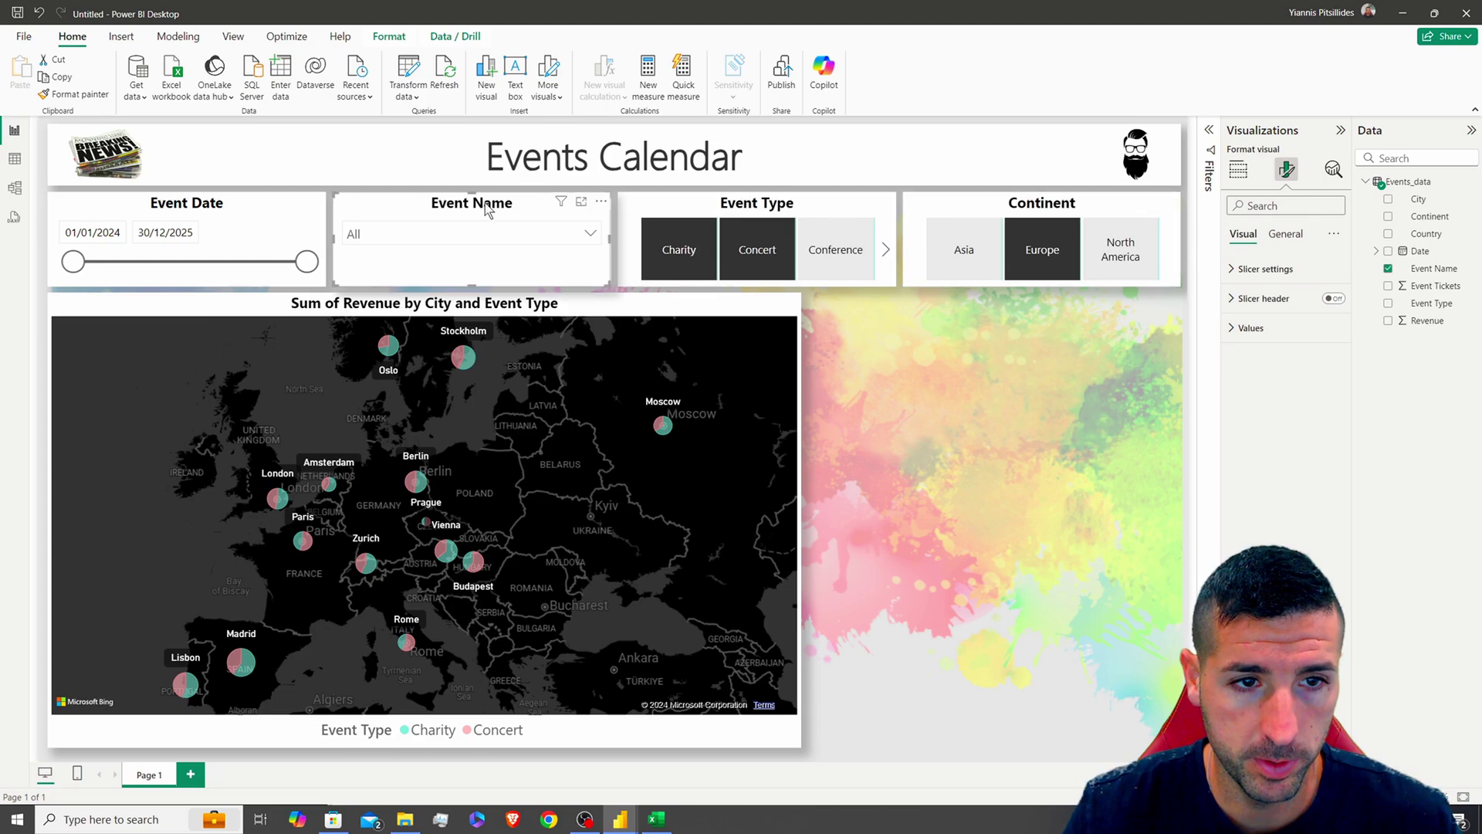
key(ctrl+c)
key(ctrl+v)
drag(478, 224, 909, 323)
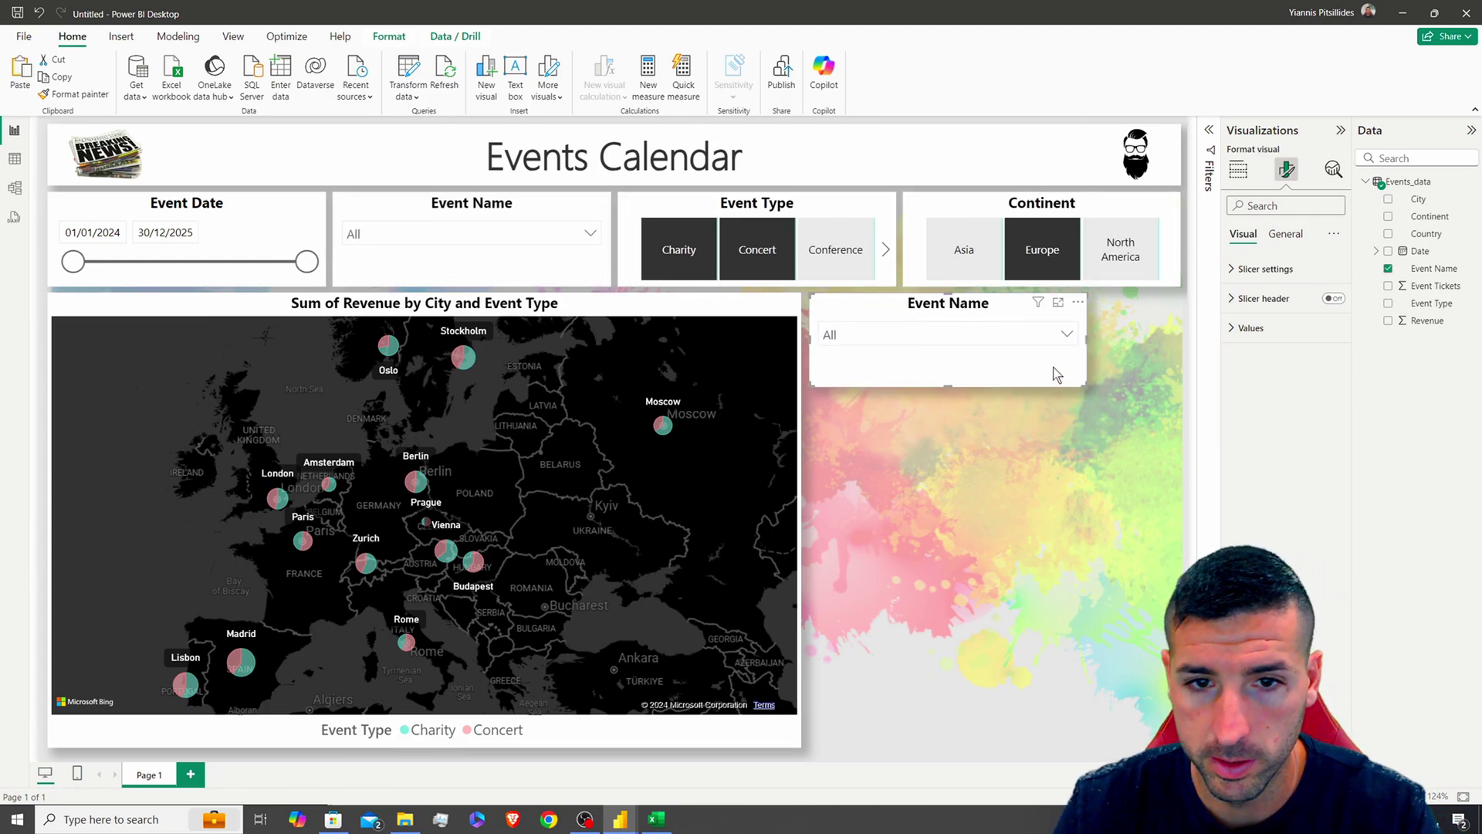
drag(1086, 337, 997, 330)
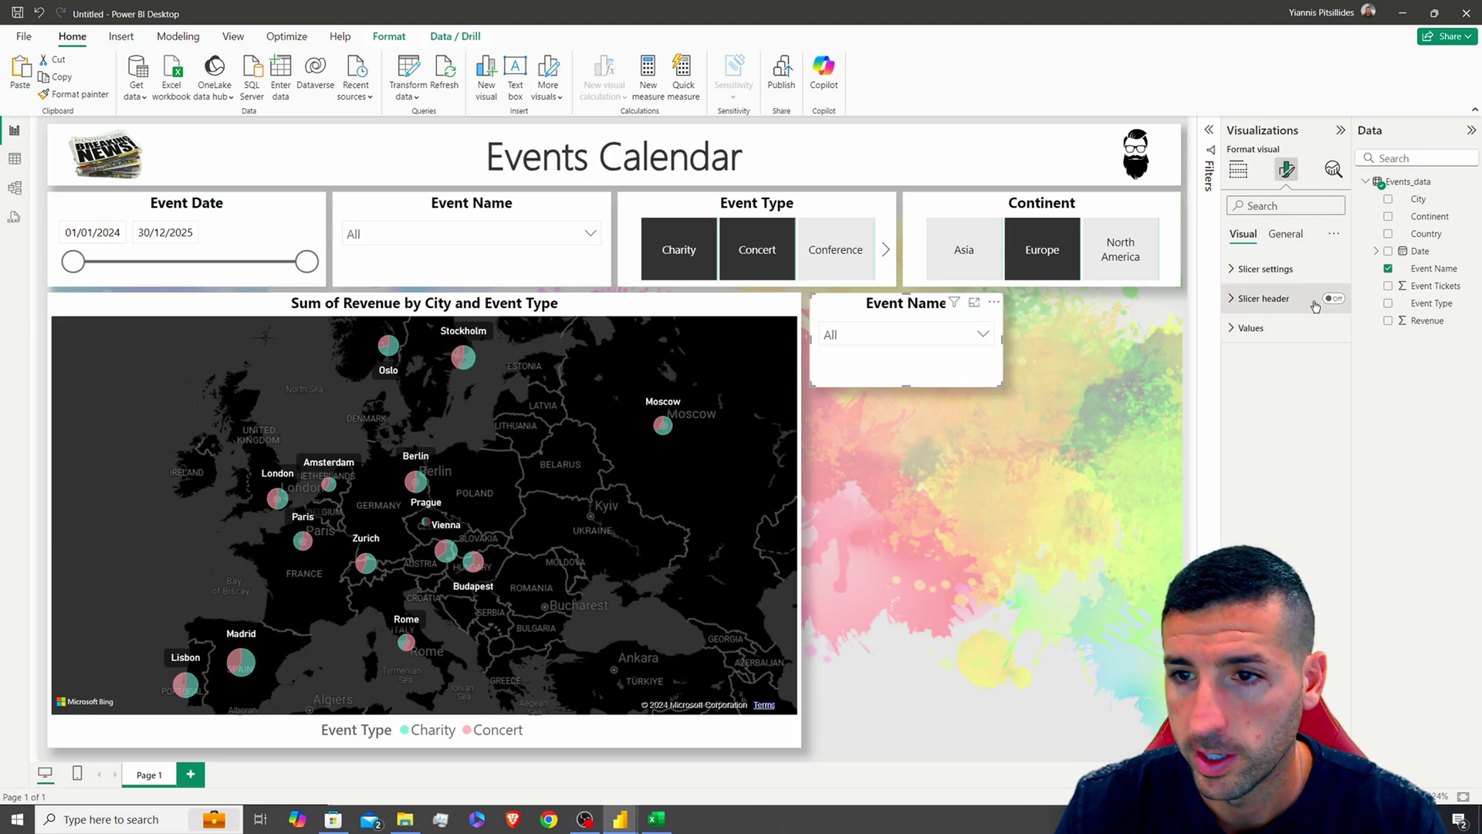
Convert the copied slicer into a card visual showing the sum of Event Tickets
click(1238, 169)
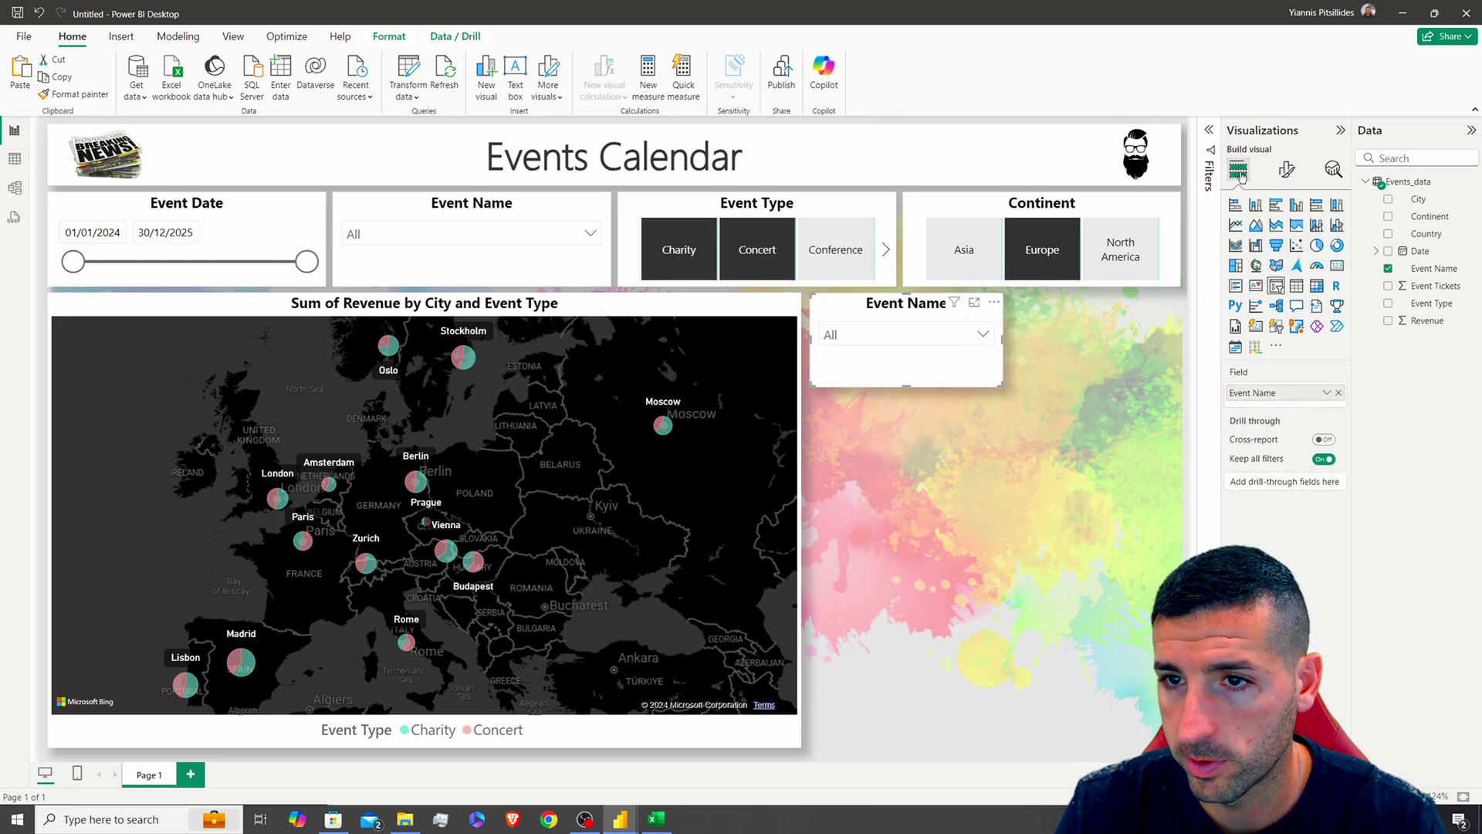
click(1337, 265)
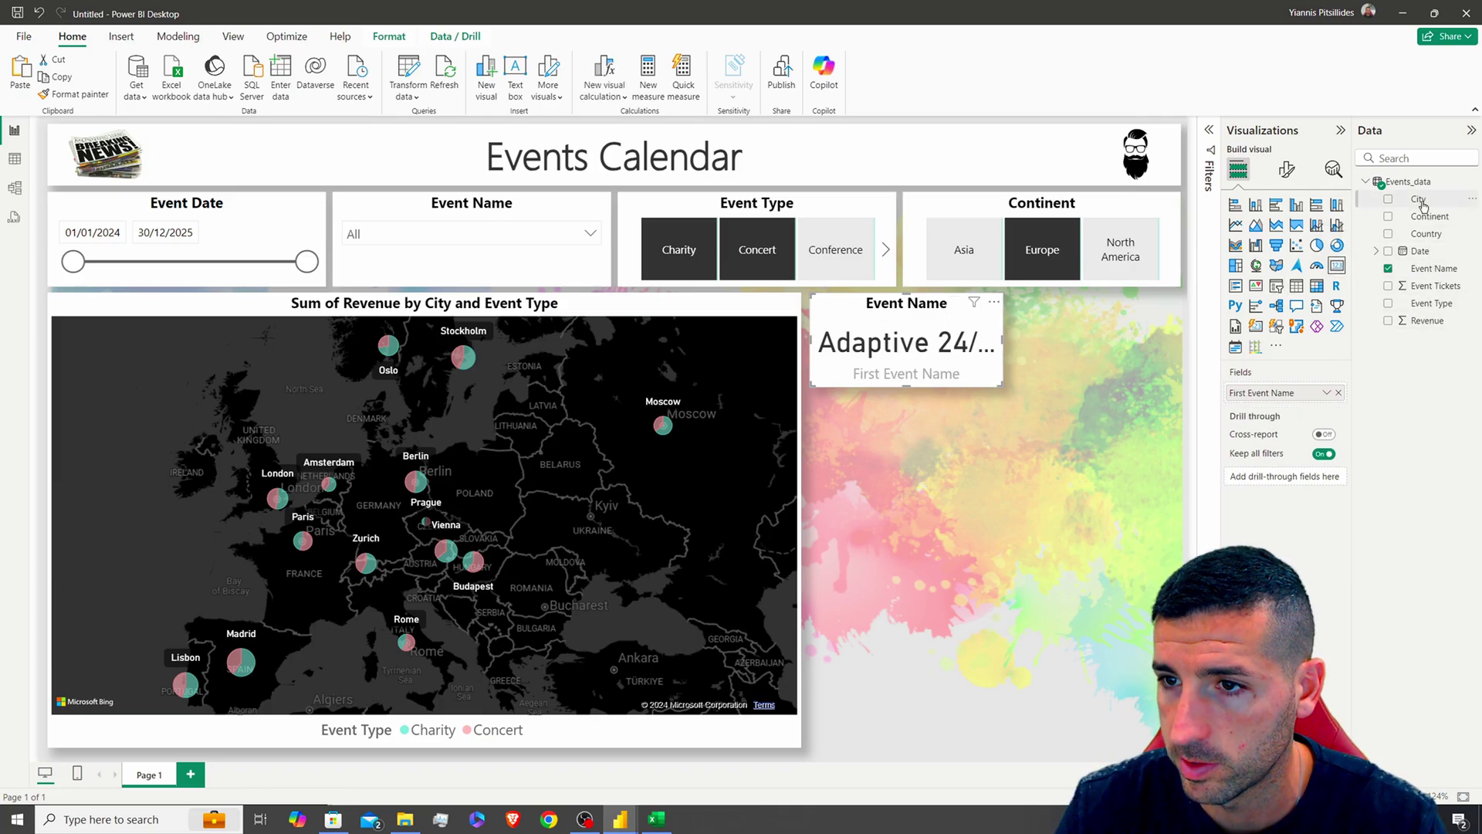
drag(1435, 286, 1297, 394)
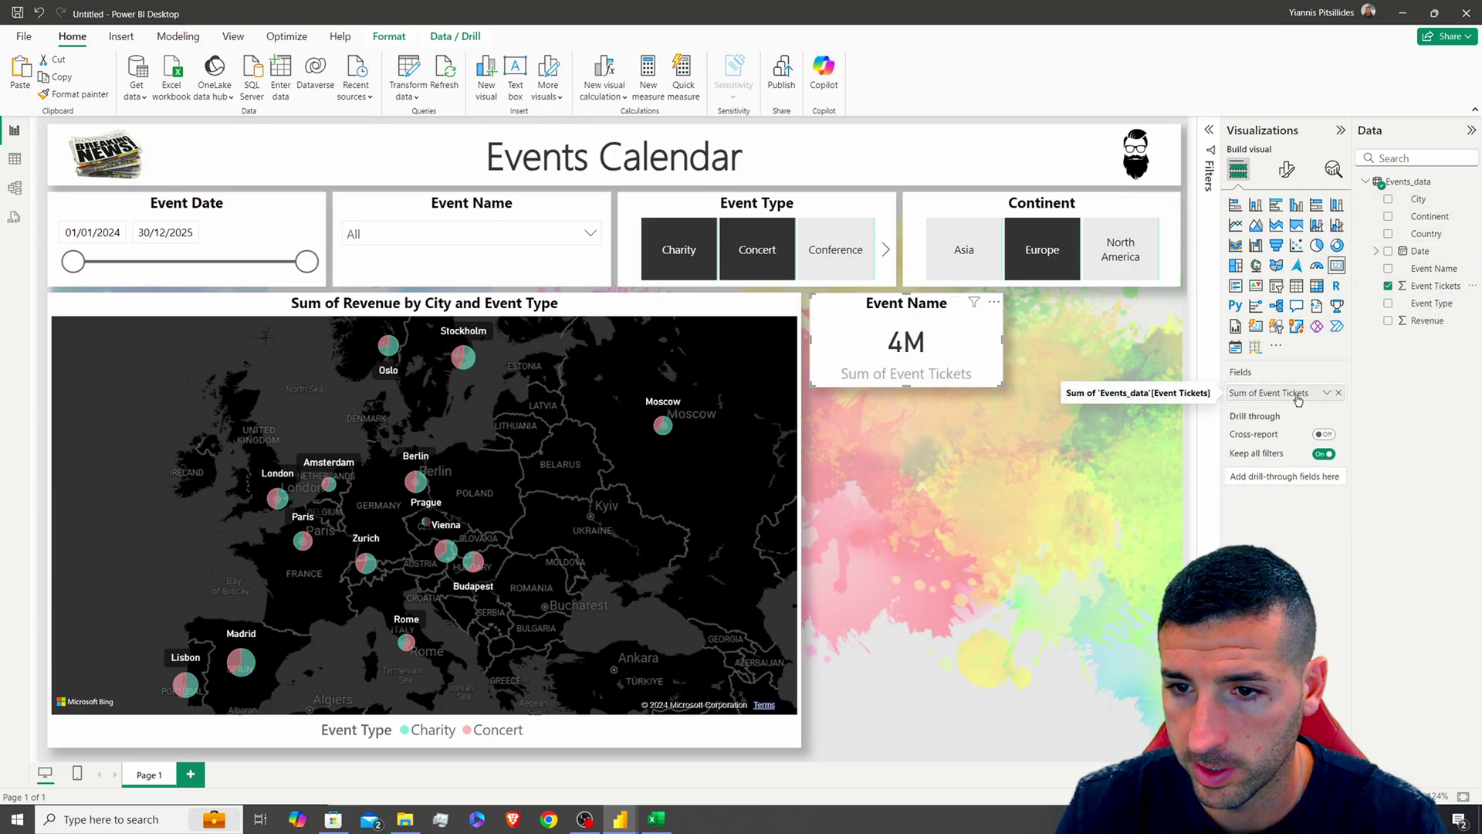
Turn off the card's category label and change its title to "Event Tickets"
click(1286, 169)
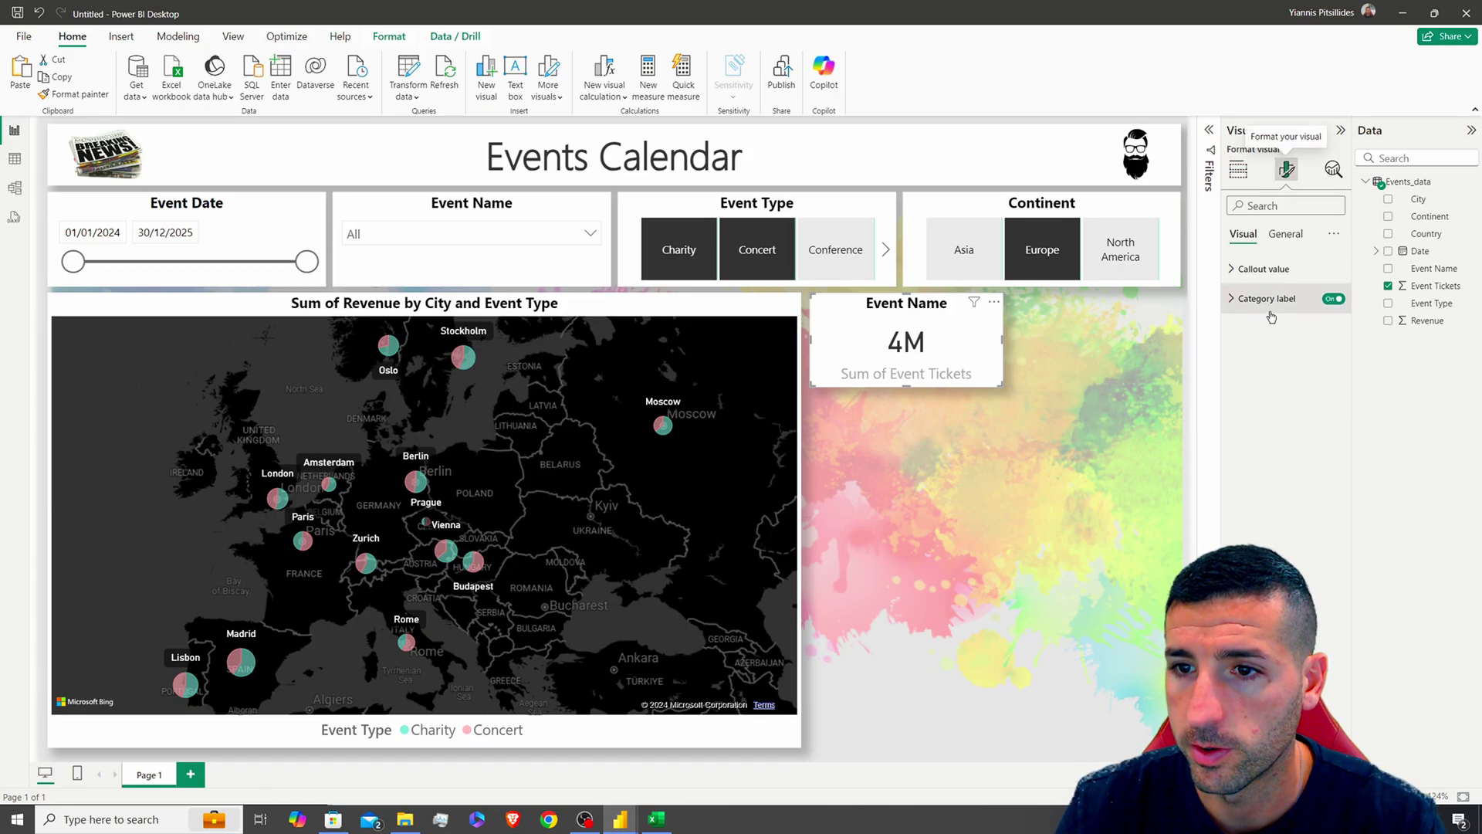
click(1325, 299)
click(1286, 233)
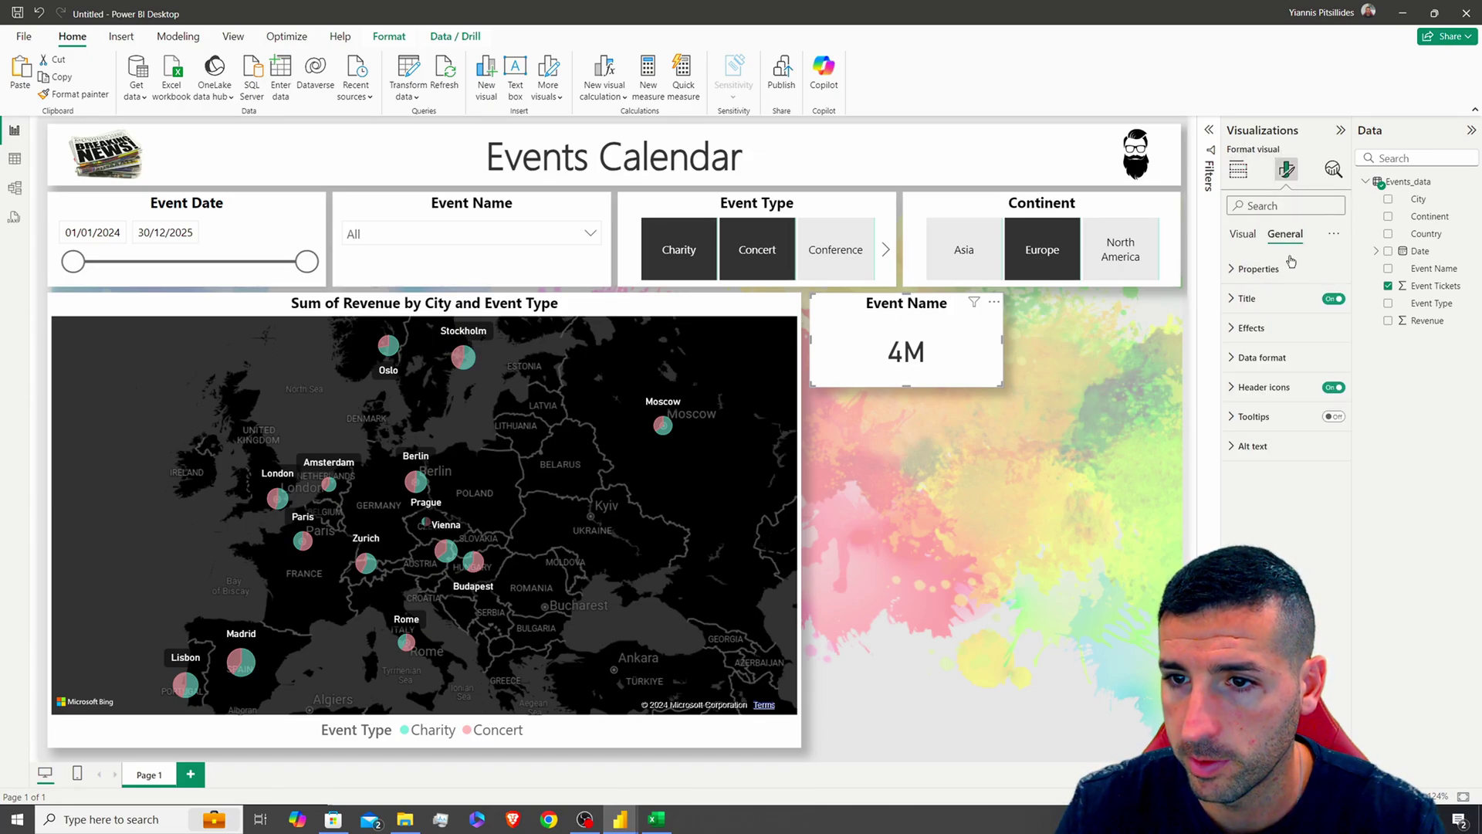
click(1268, 300)
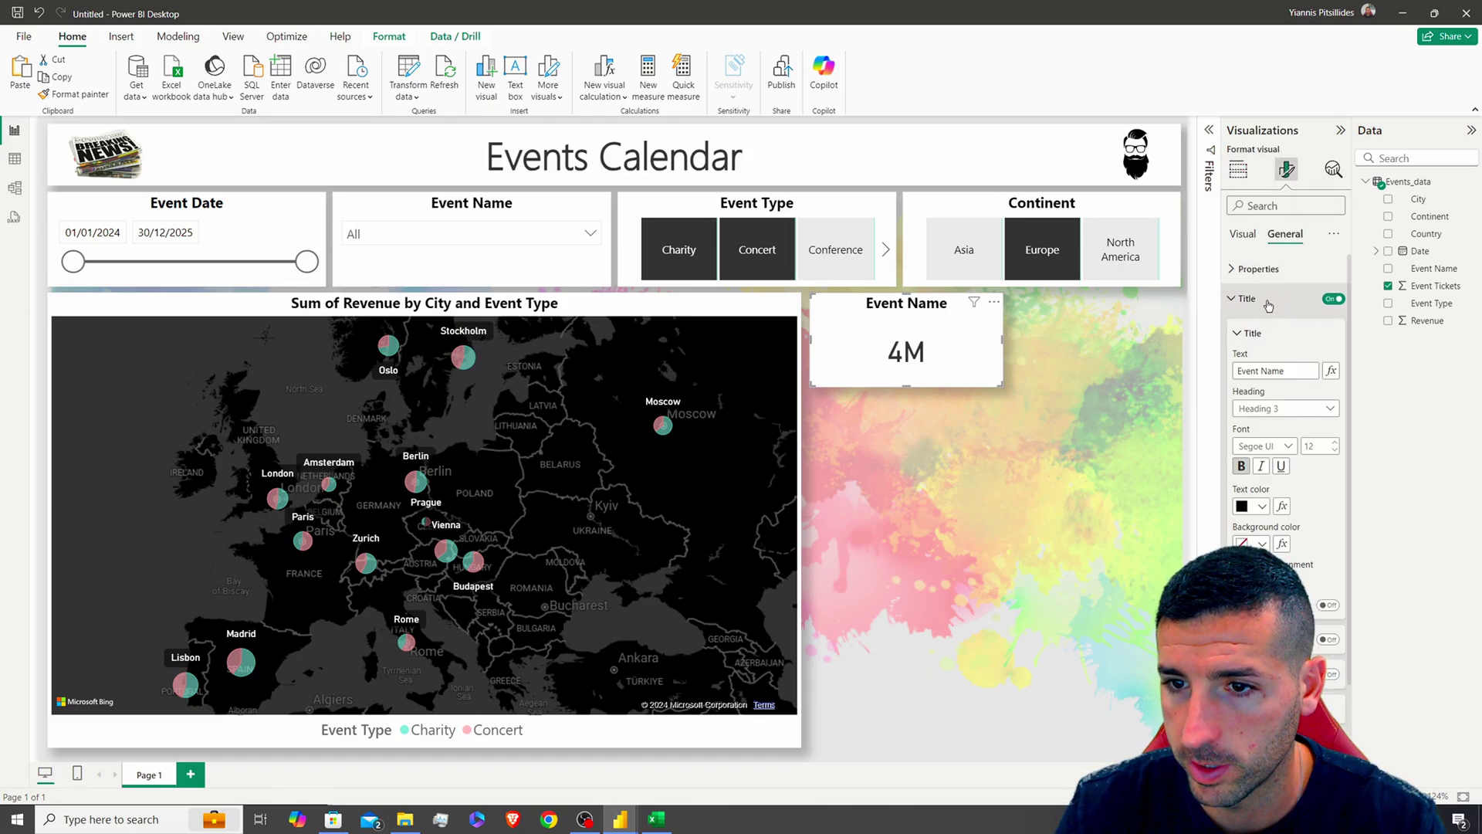
double_click(1433, 287)
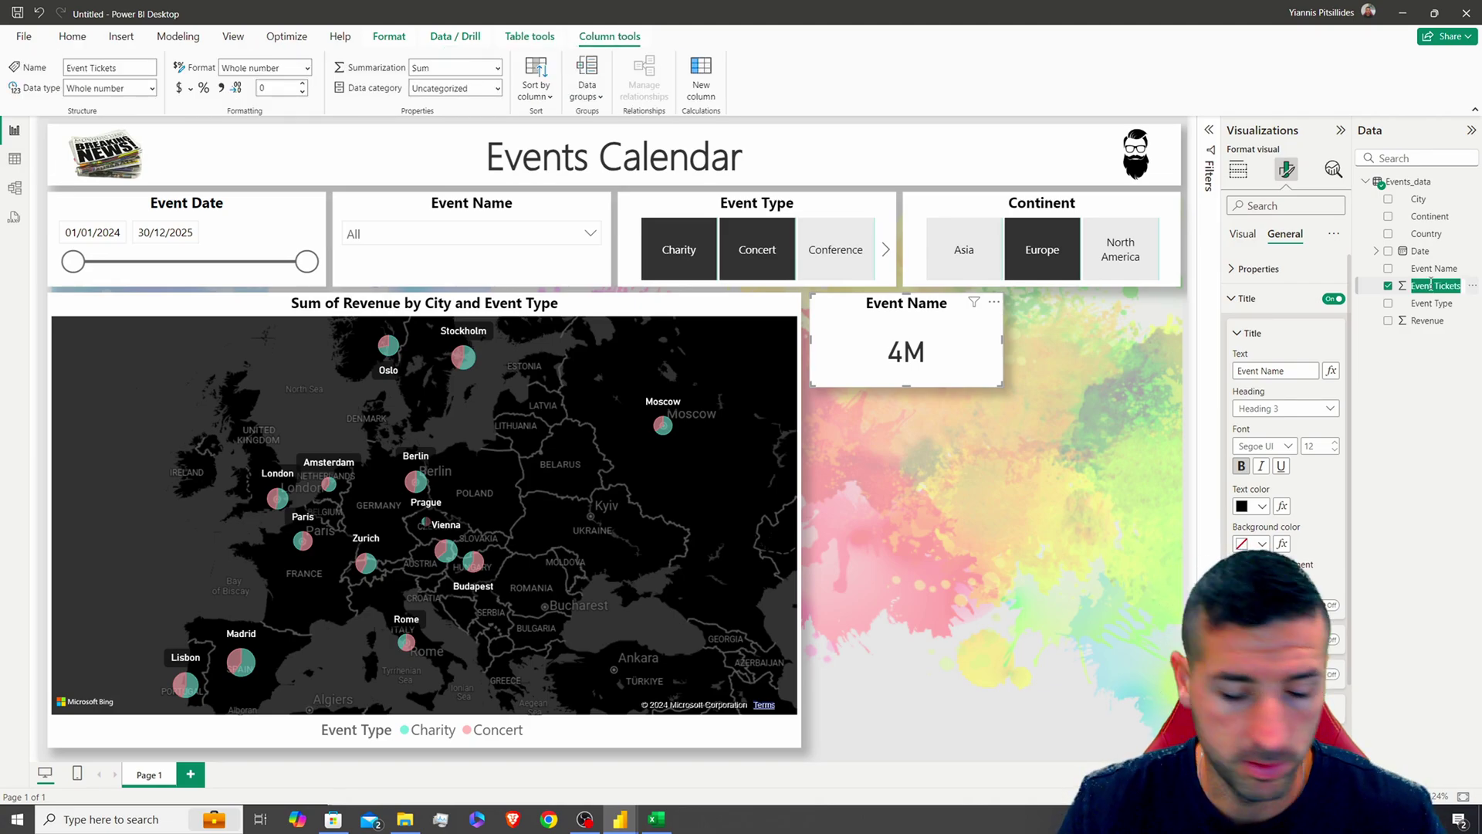
double_click(1272, 369)
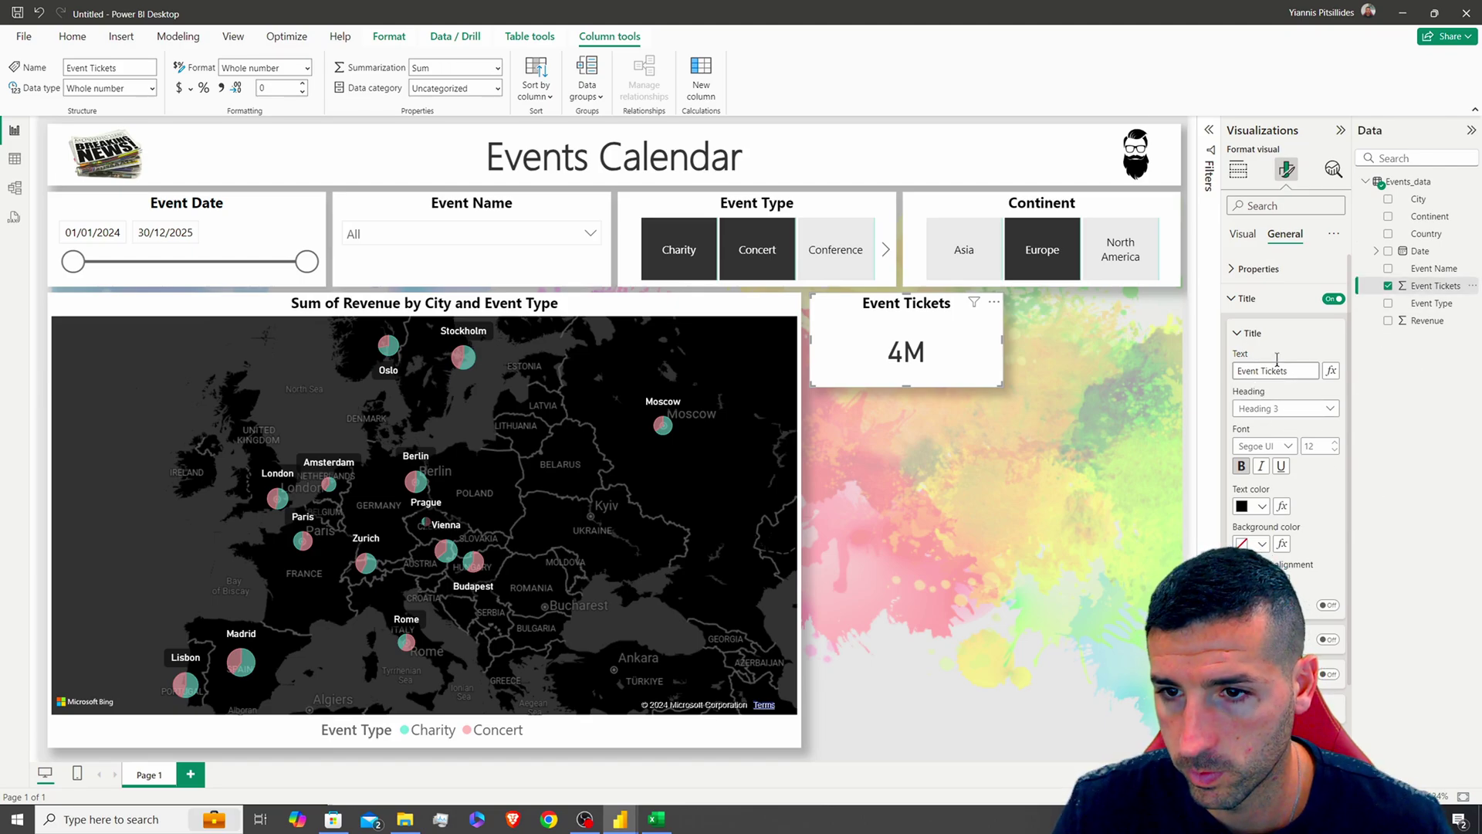
Set the card's display units to None and format the Event Tickets field with a thousands separator
click(1243, 233)
click(1257, 269)
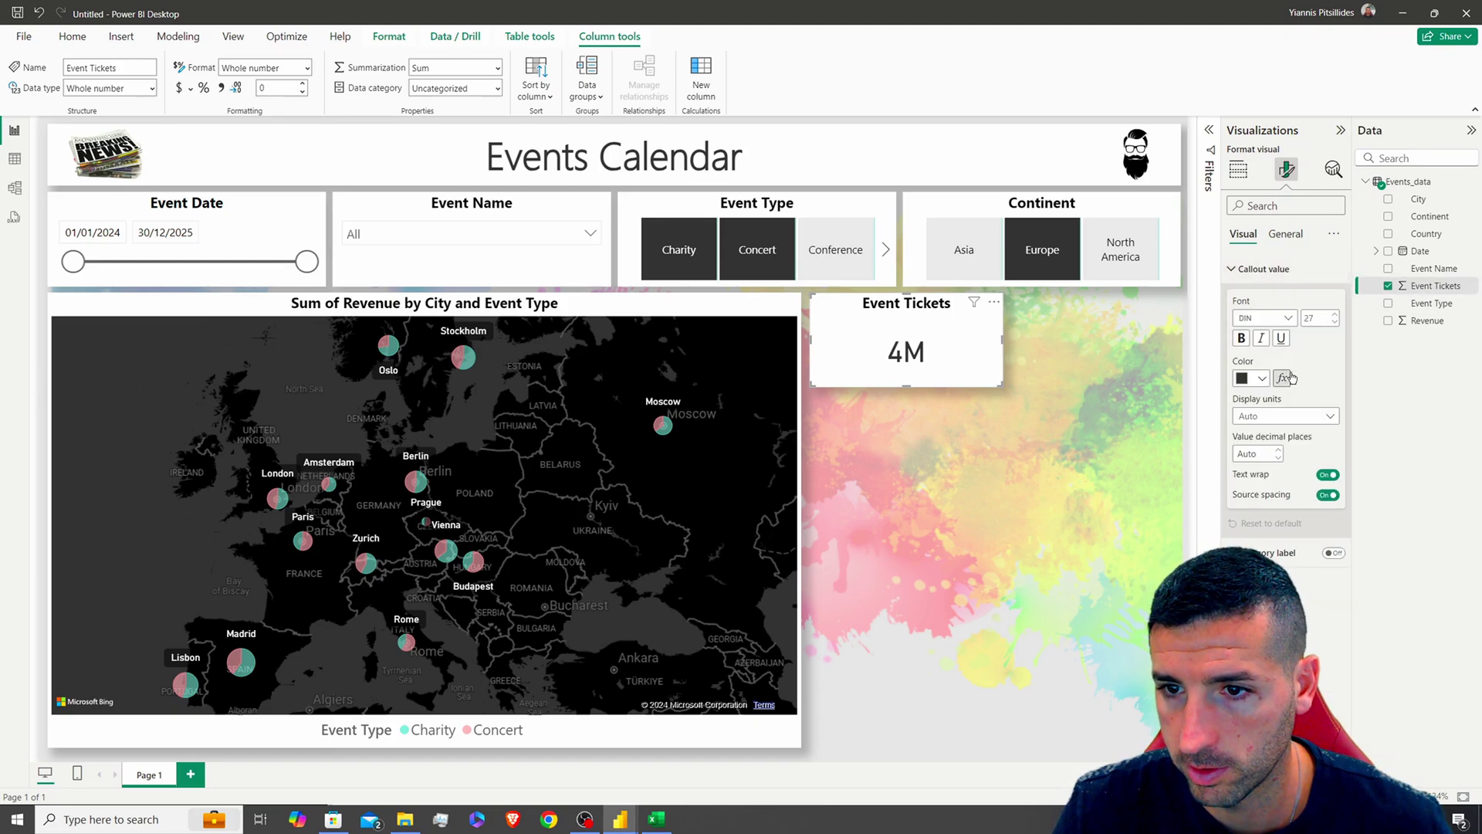
click(1281, 416)
click(1266, 450)
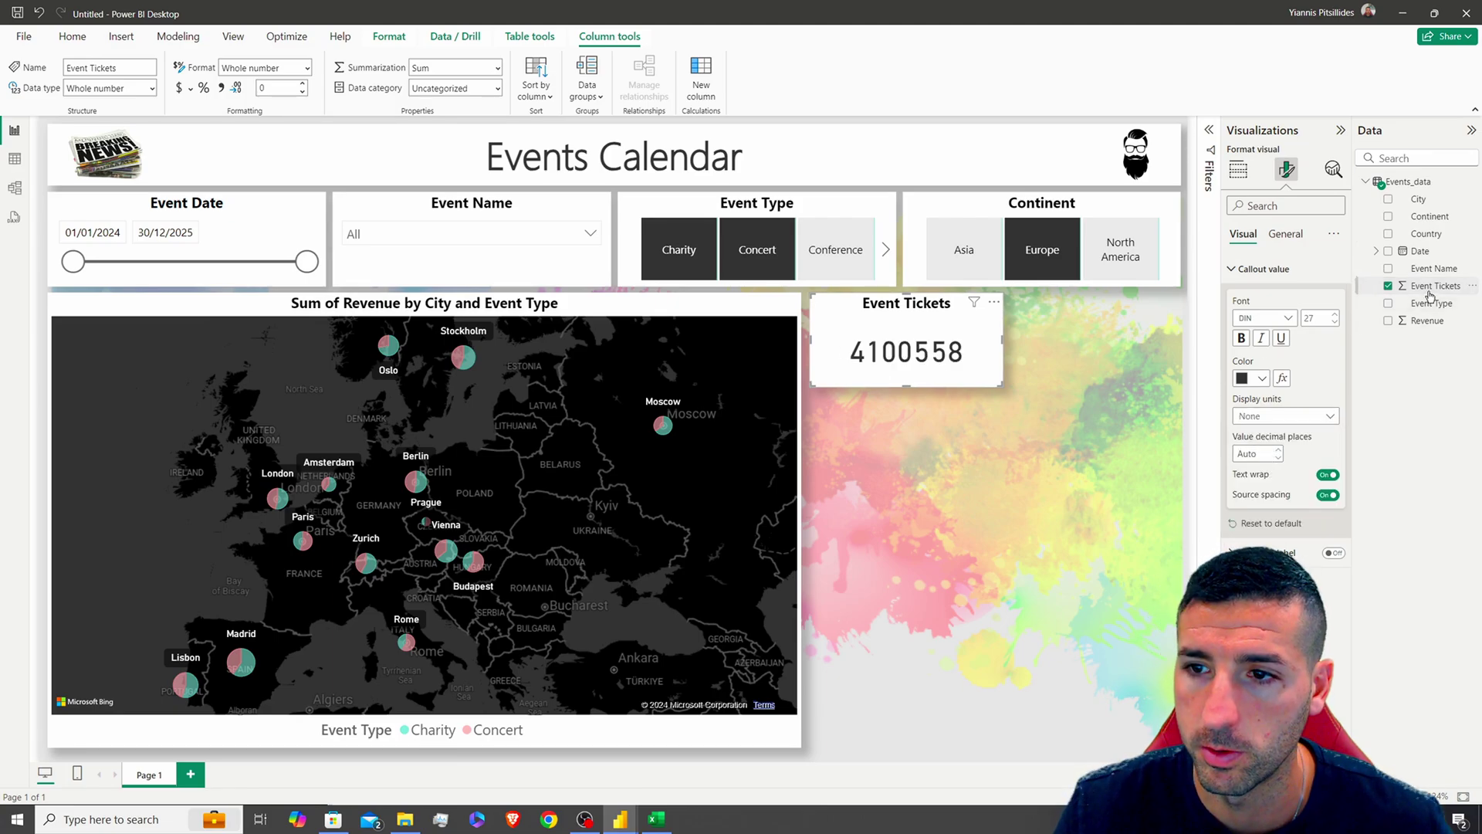
click(222, 88)
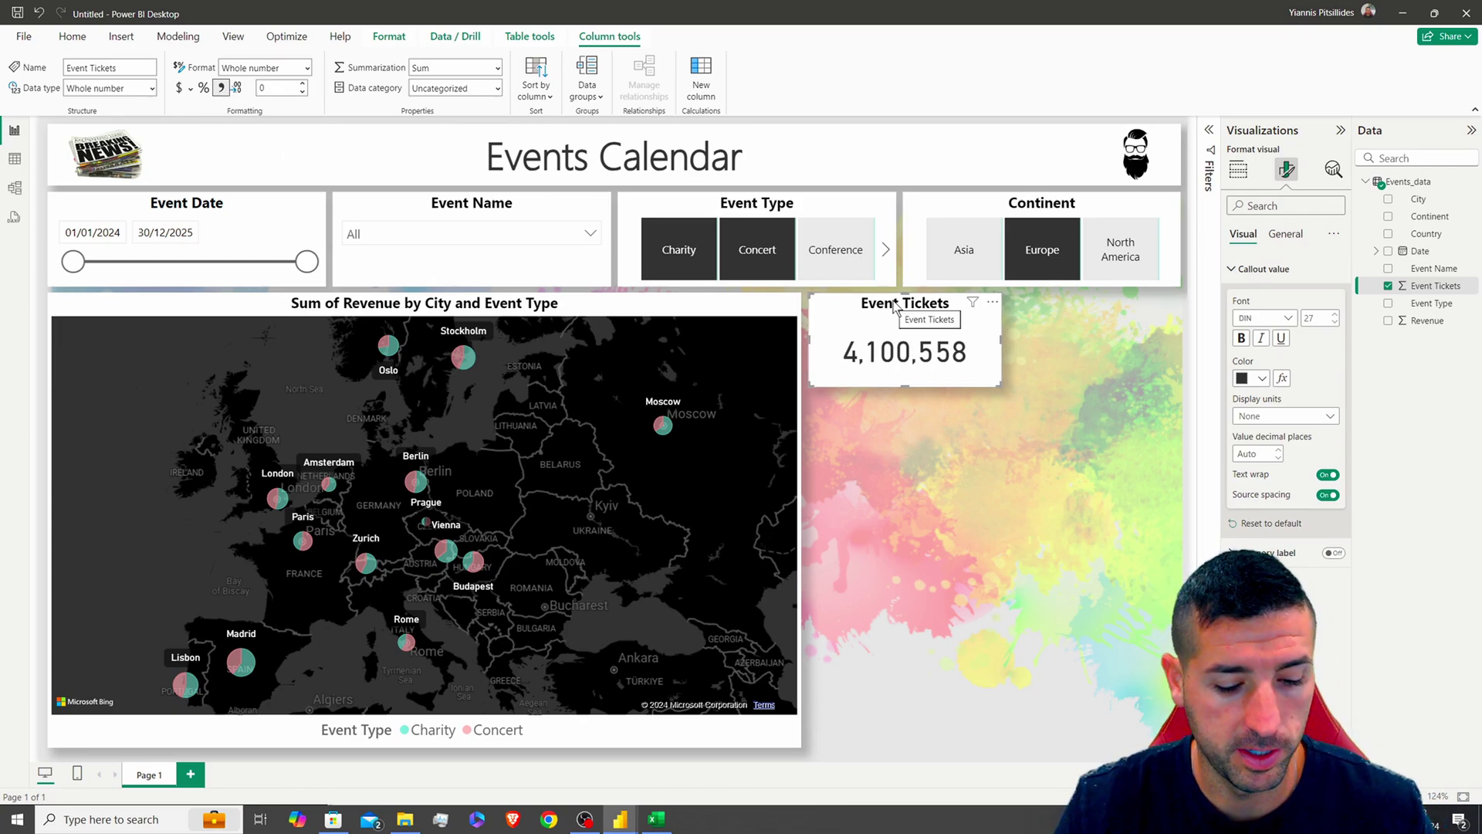
Duplicate the Event Tickets card and place the copy directly to its right, in line with the Continent slicer's right edge
key(ctrl+c)
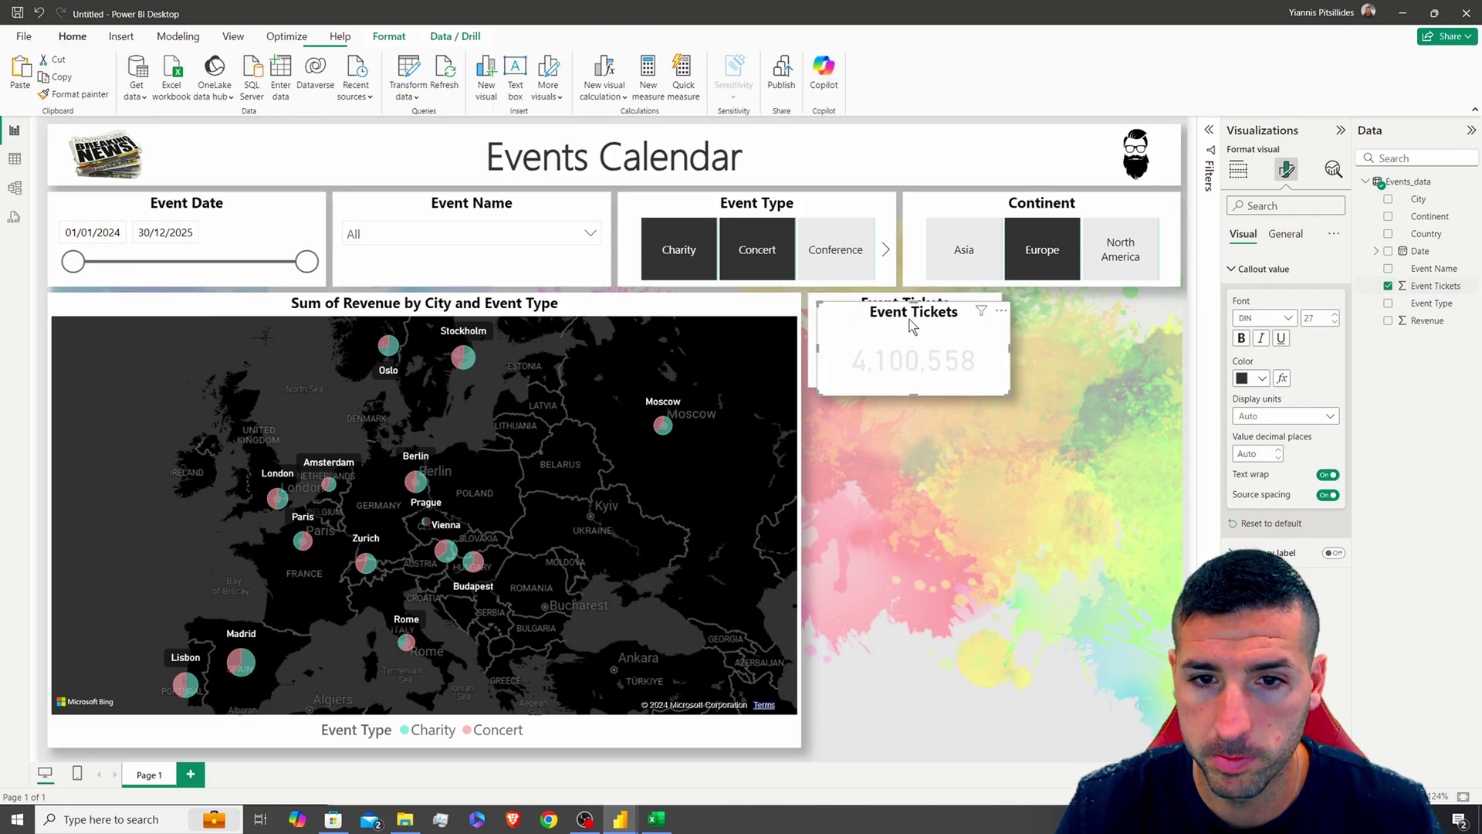
key(ctrl+v)
drag(1004, 312, 1069, 311)
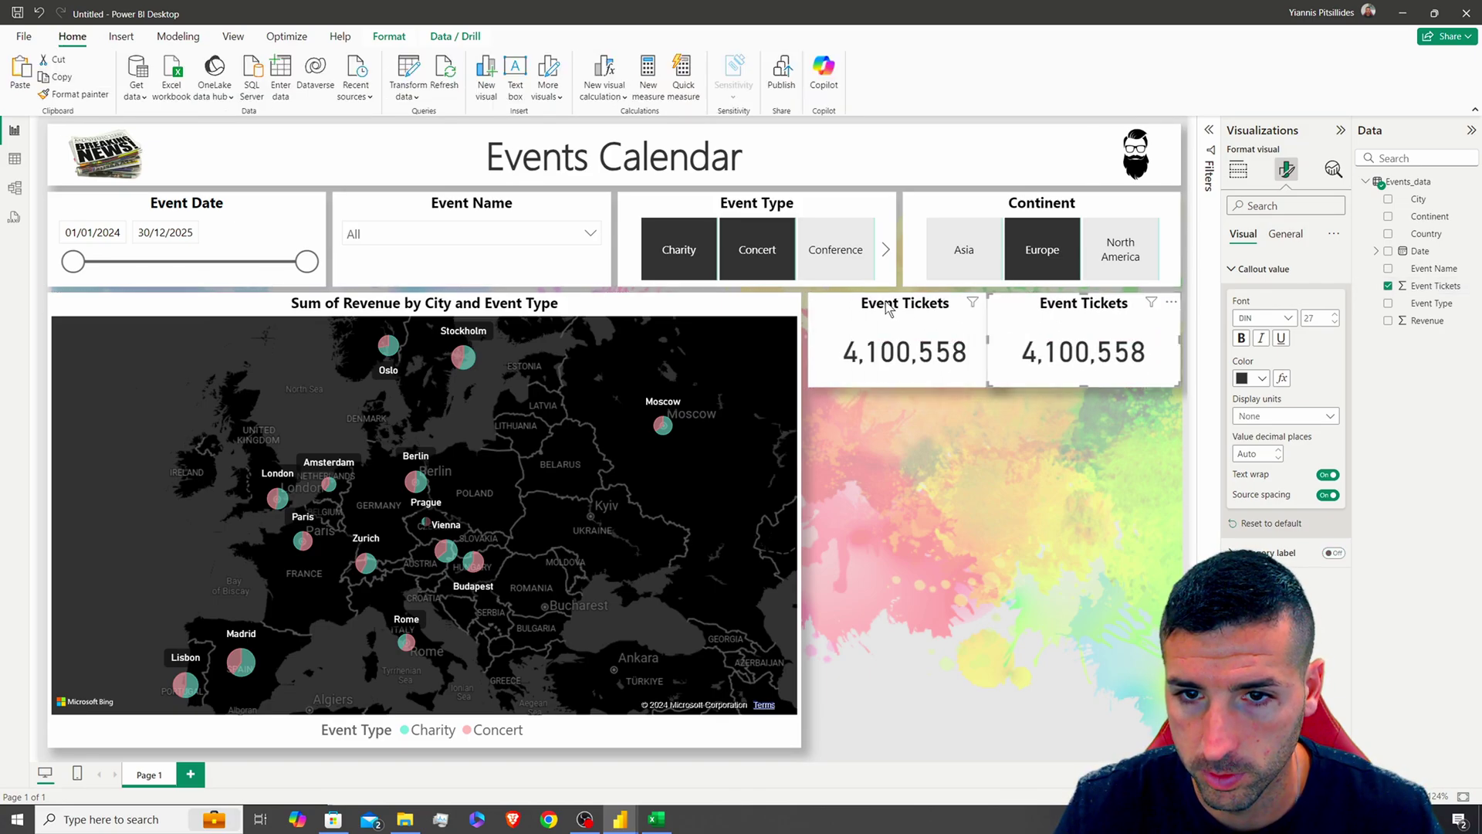
Set the width of both cards to 200, and move the second card back to the Continent slicer's right edge
click(1285, 233)
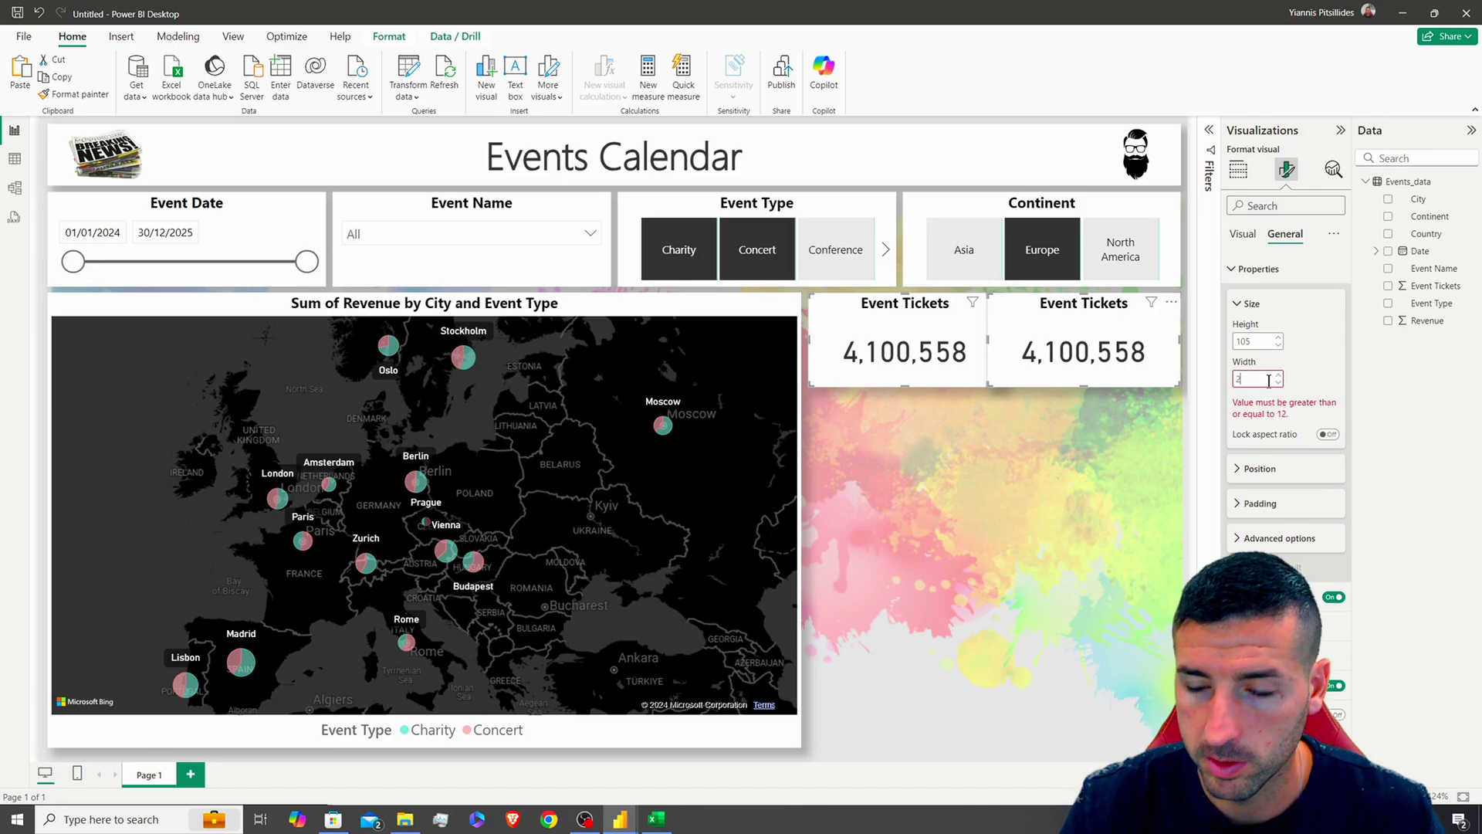
text(200)
key(Return)
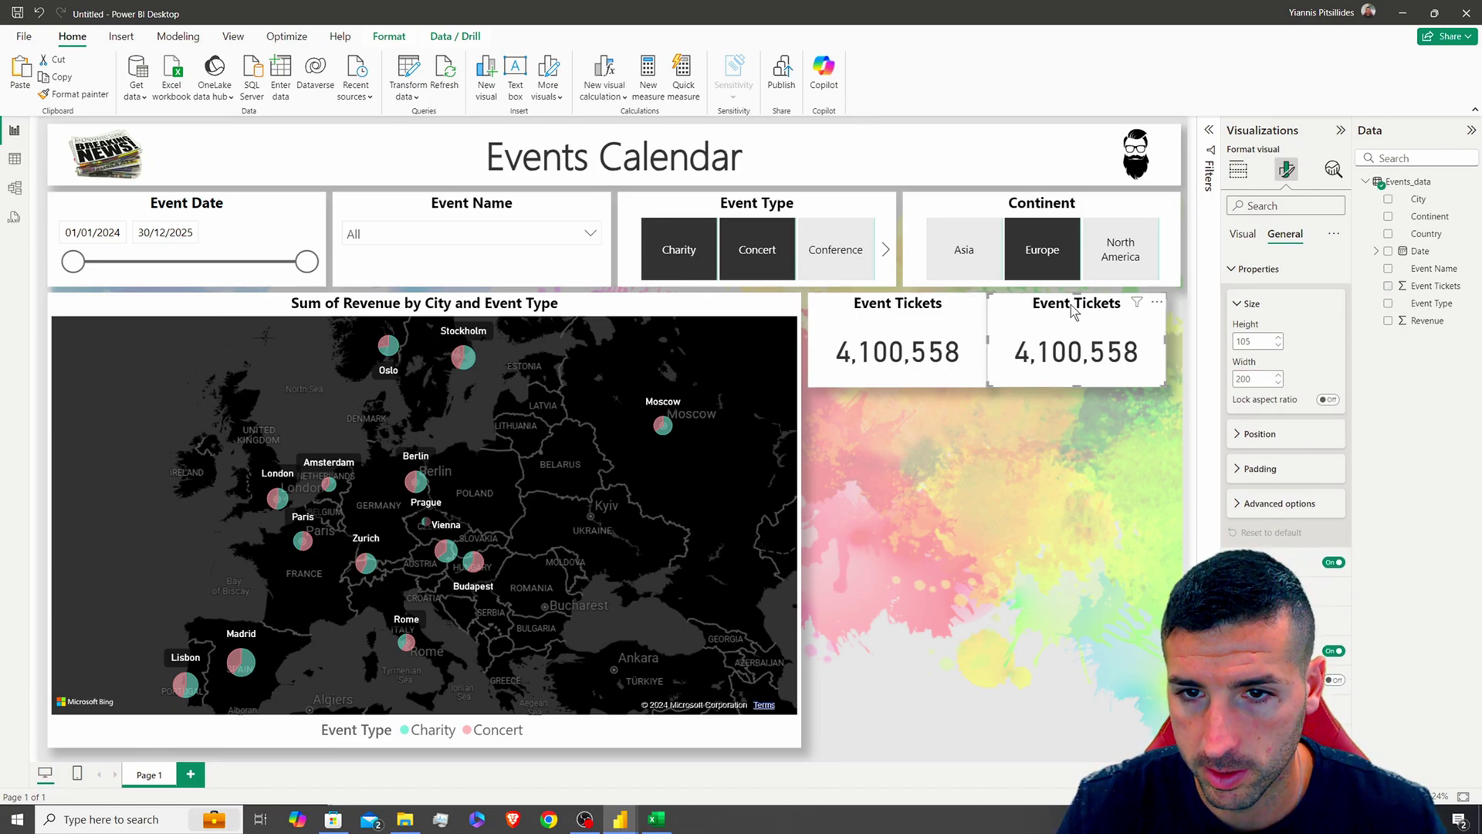
drag(1072, 305, 1086, 304)
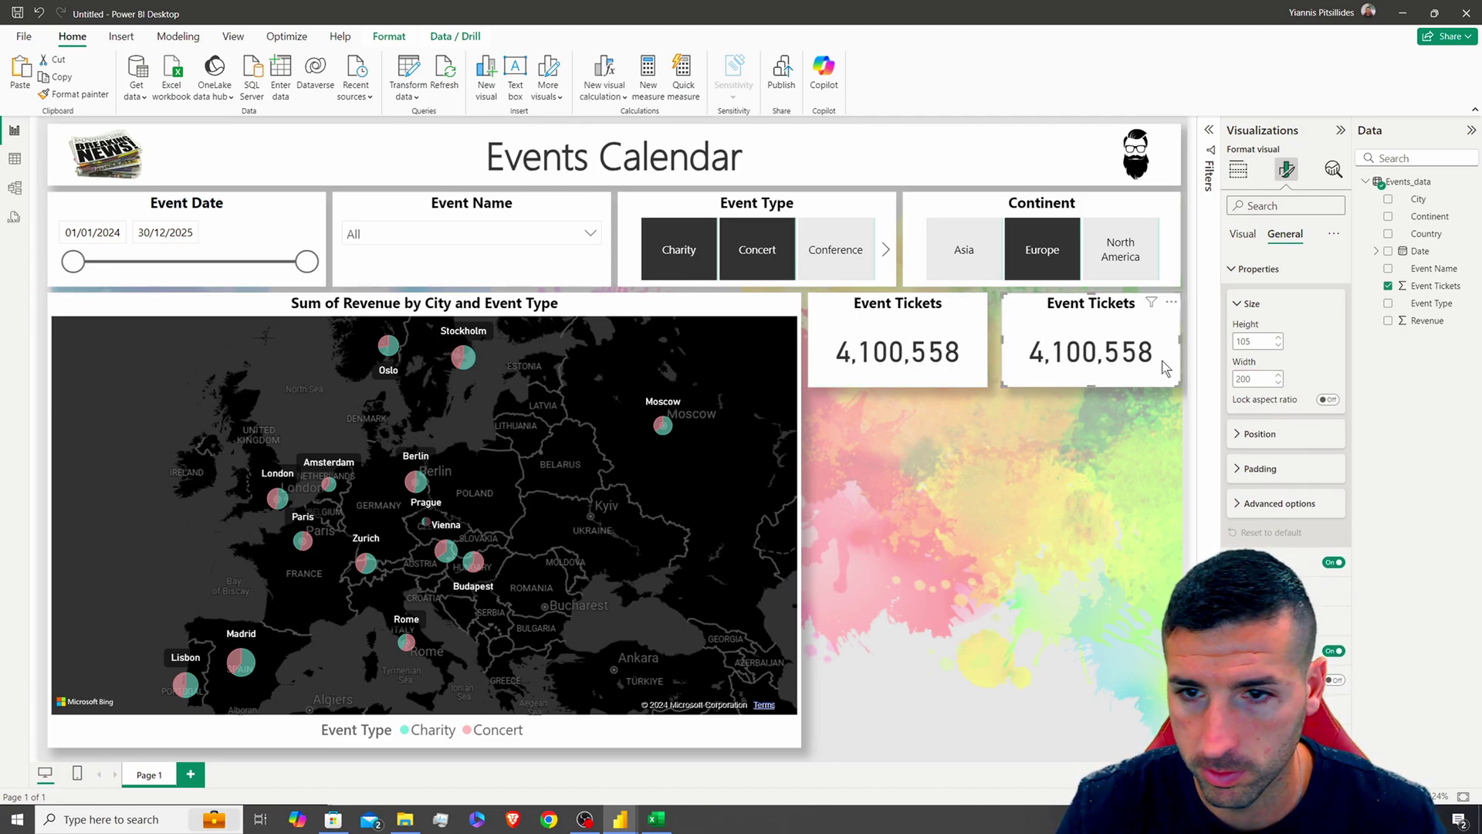
Set the width of both Event Tickets cards to 203 and realign the second card with the Continent slicer's right edge
ctrl+click(945, 309)
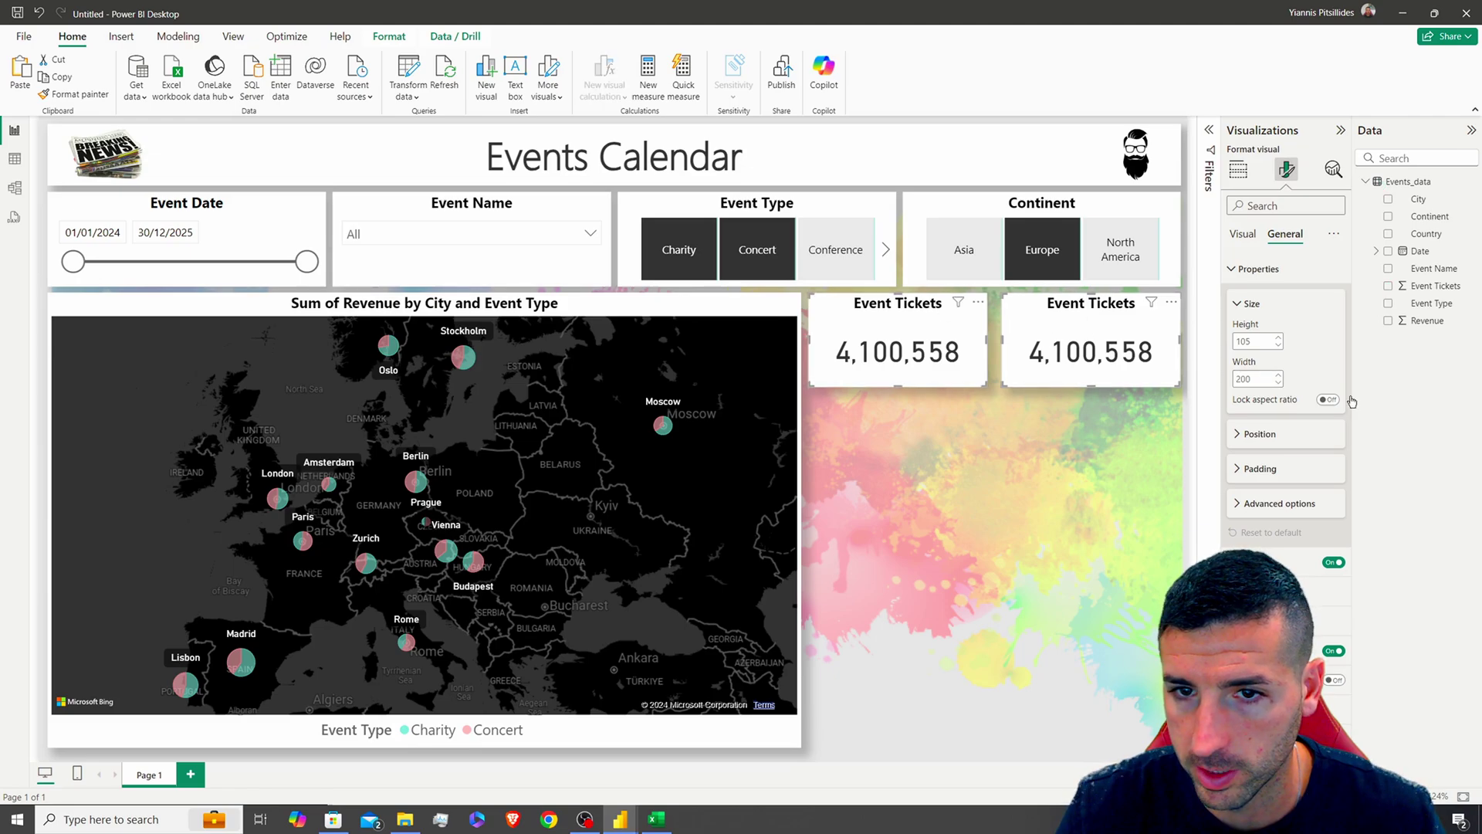
click(1279, 375)
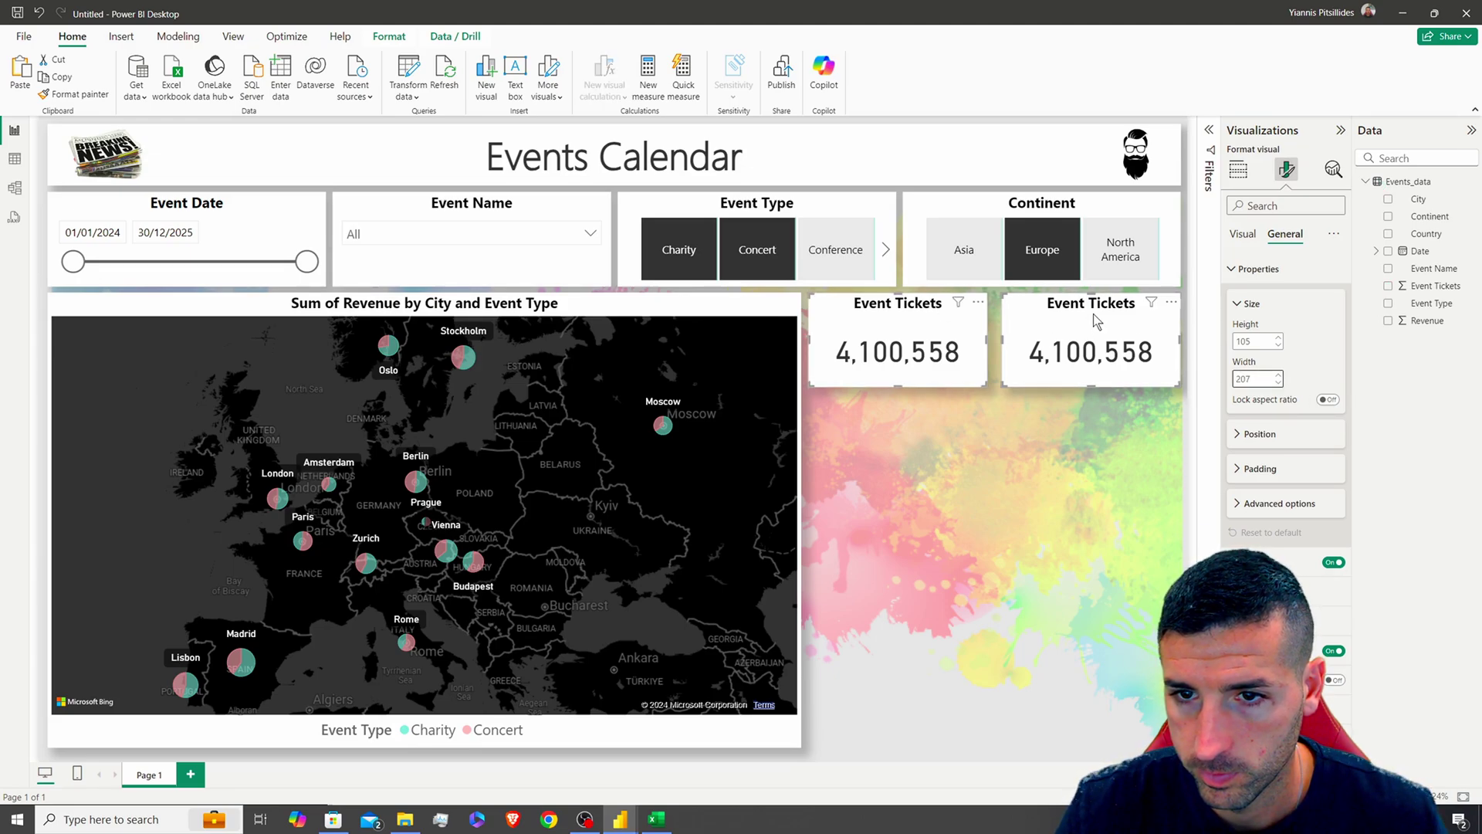
click(1093, 314)
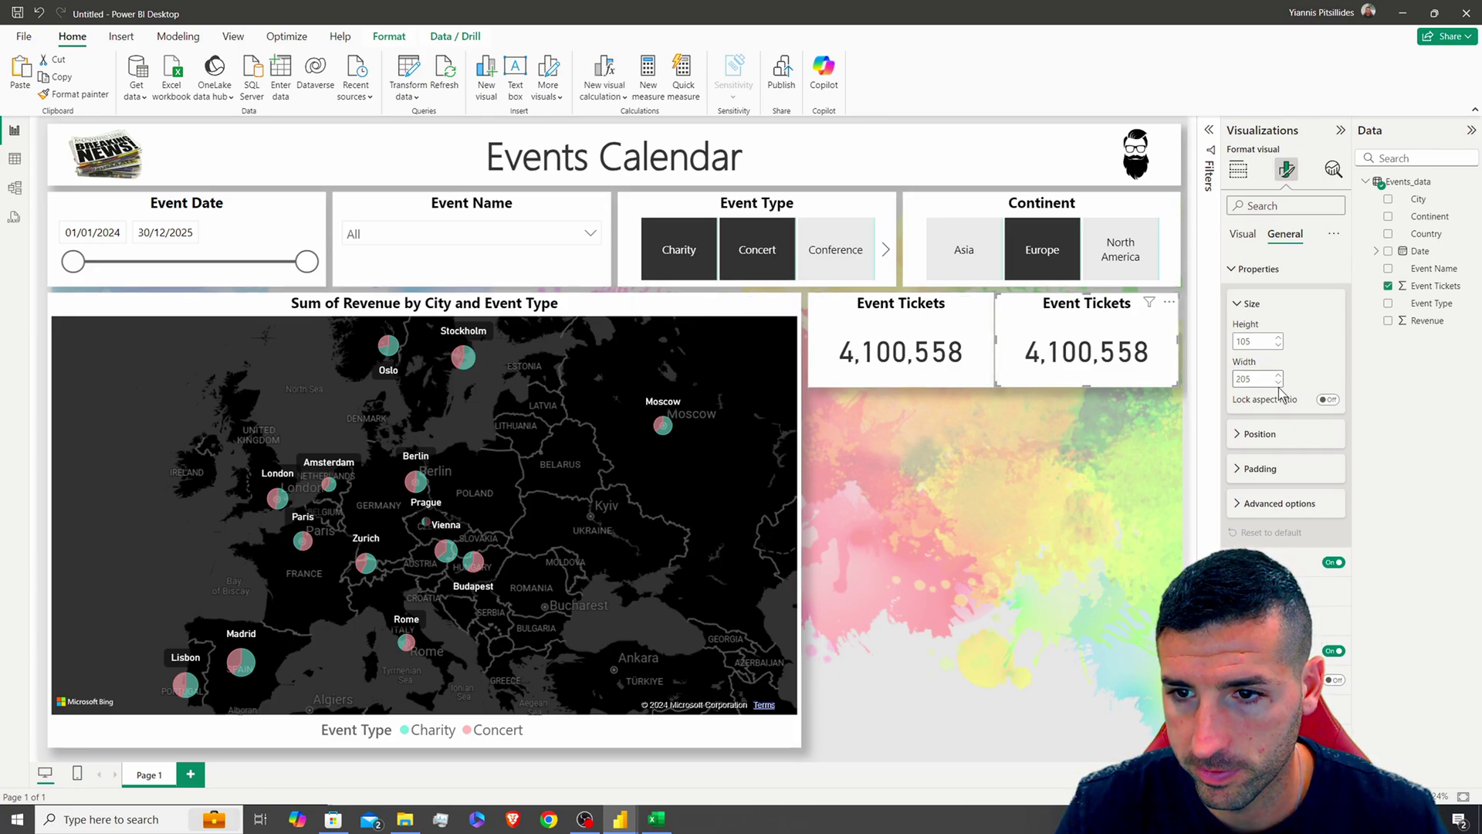
key(ctrl+z)
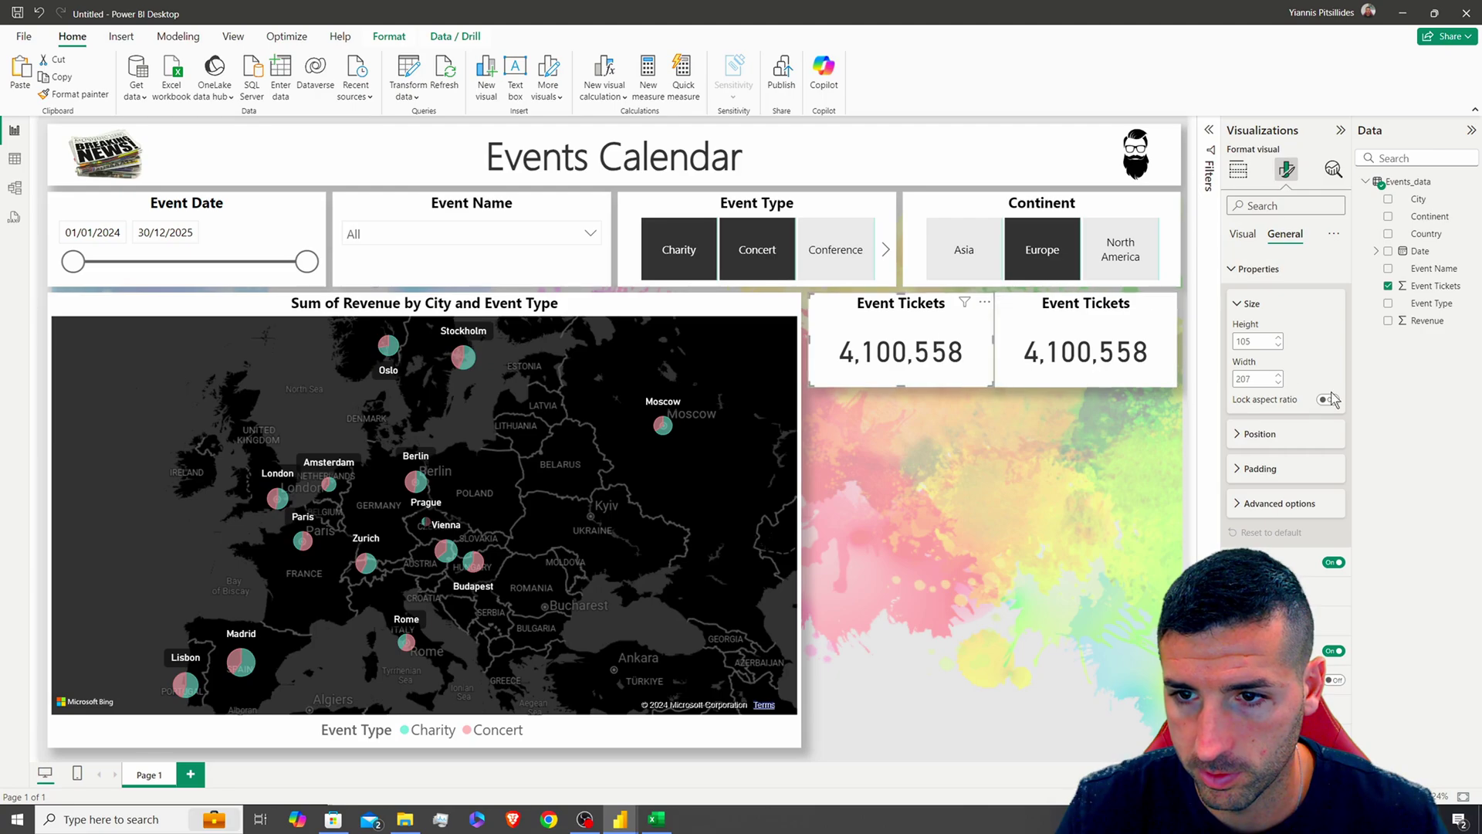
drag(1038, 312, 1052, 316)
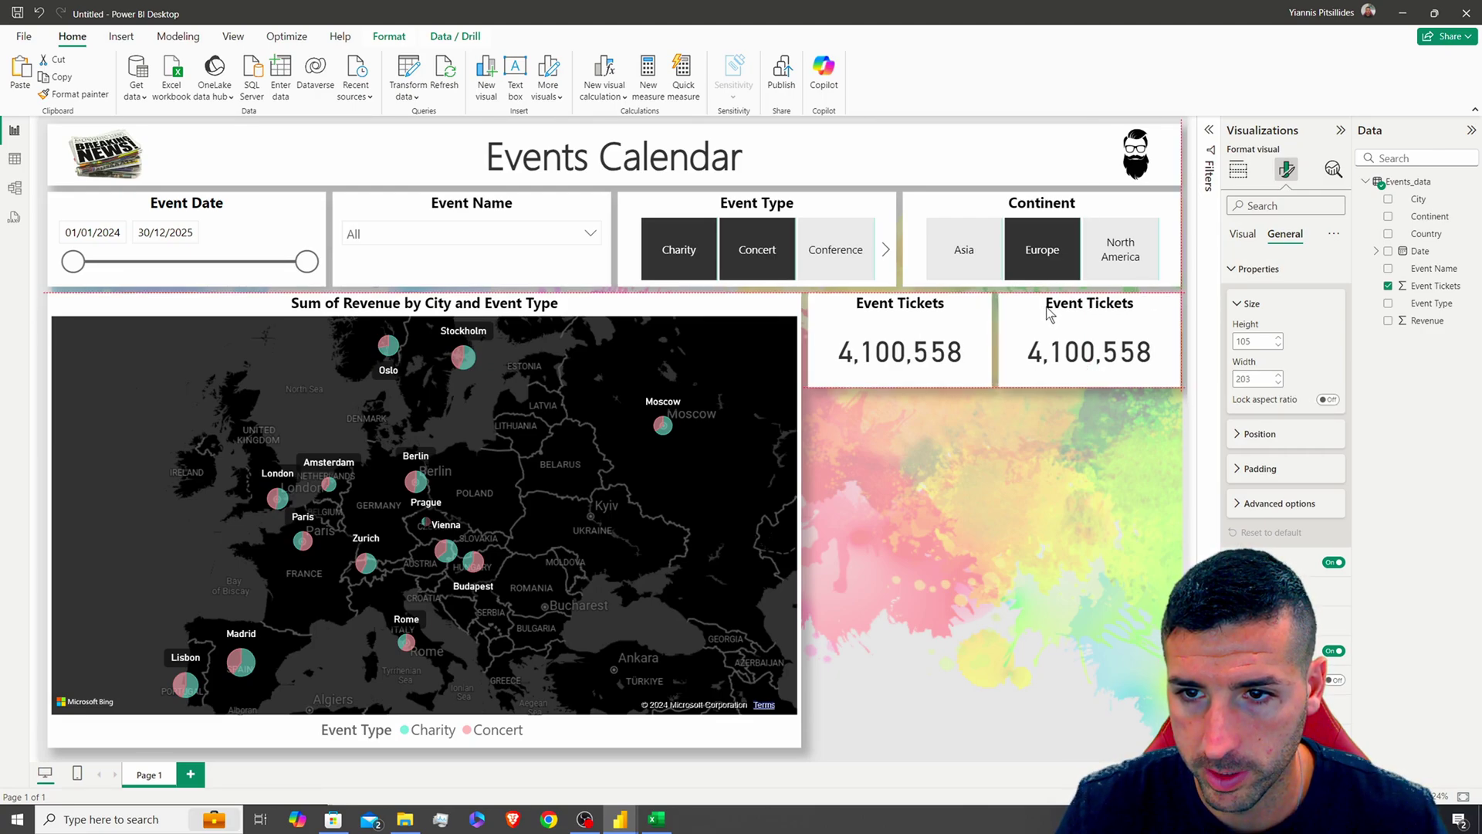
Distribute the map and the two Event Tickets cards horizontally so the gaps between them are even
ctrl+click(913, 313)
ctrl+click(692, 302)
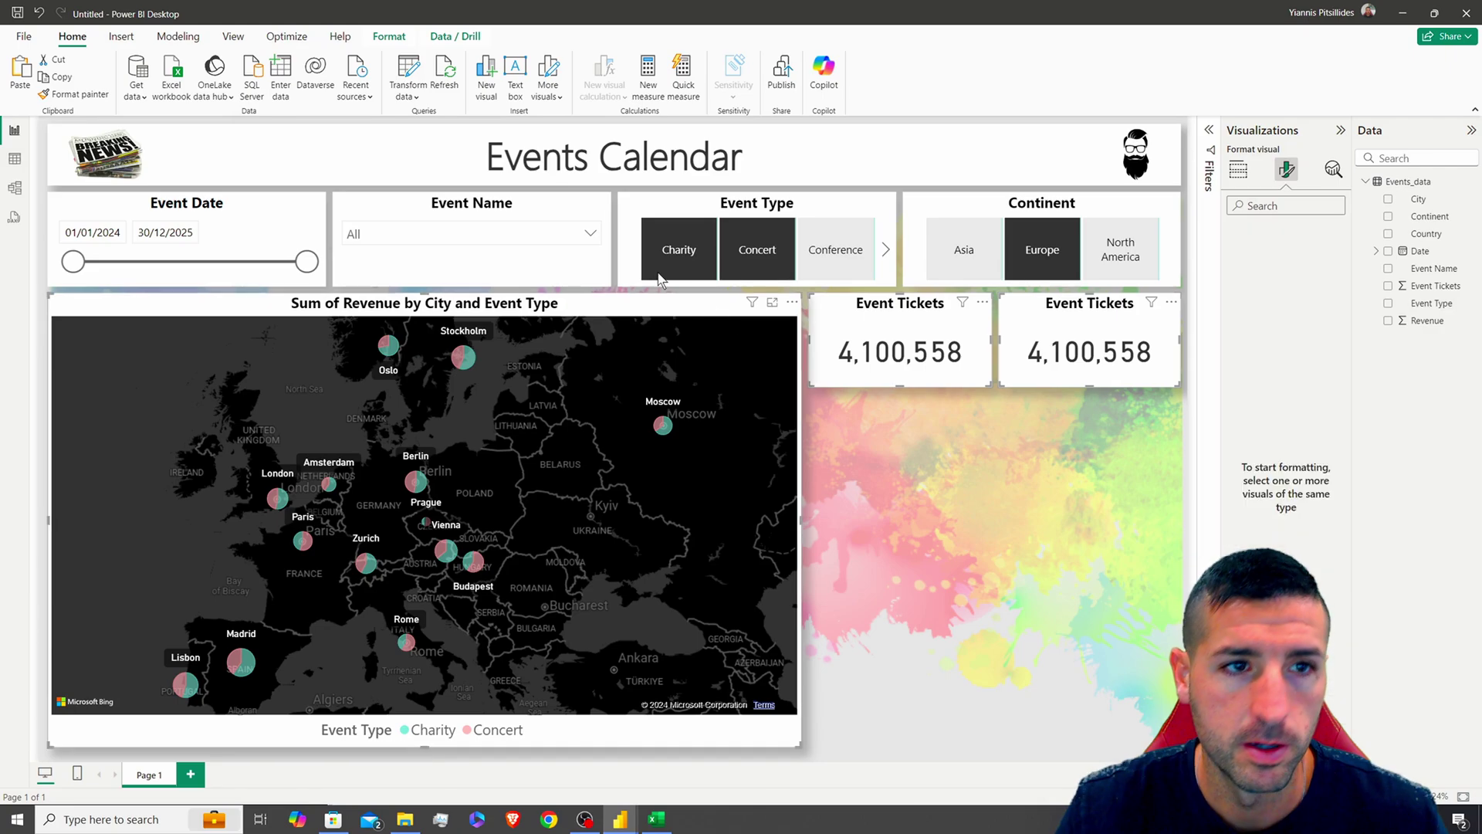
click(389, 37)
click(313, 90)
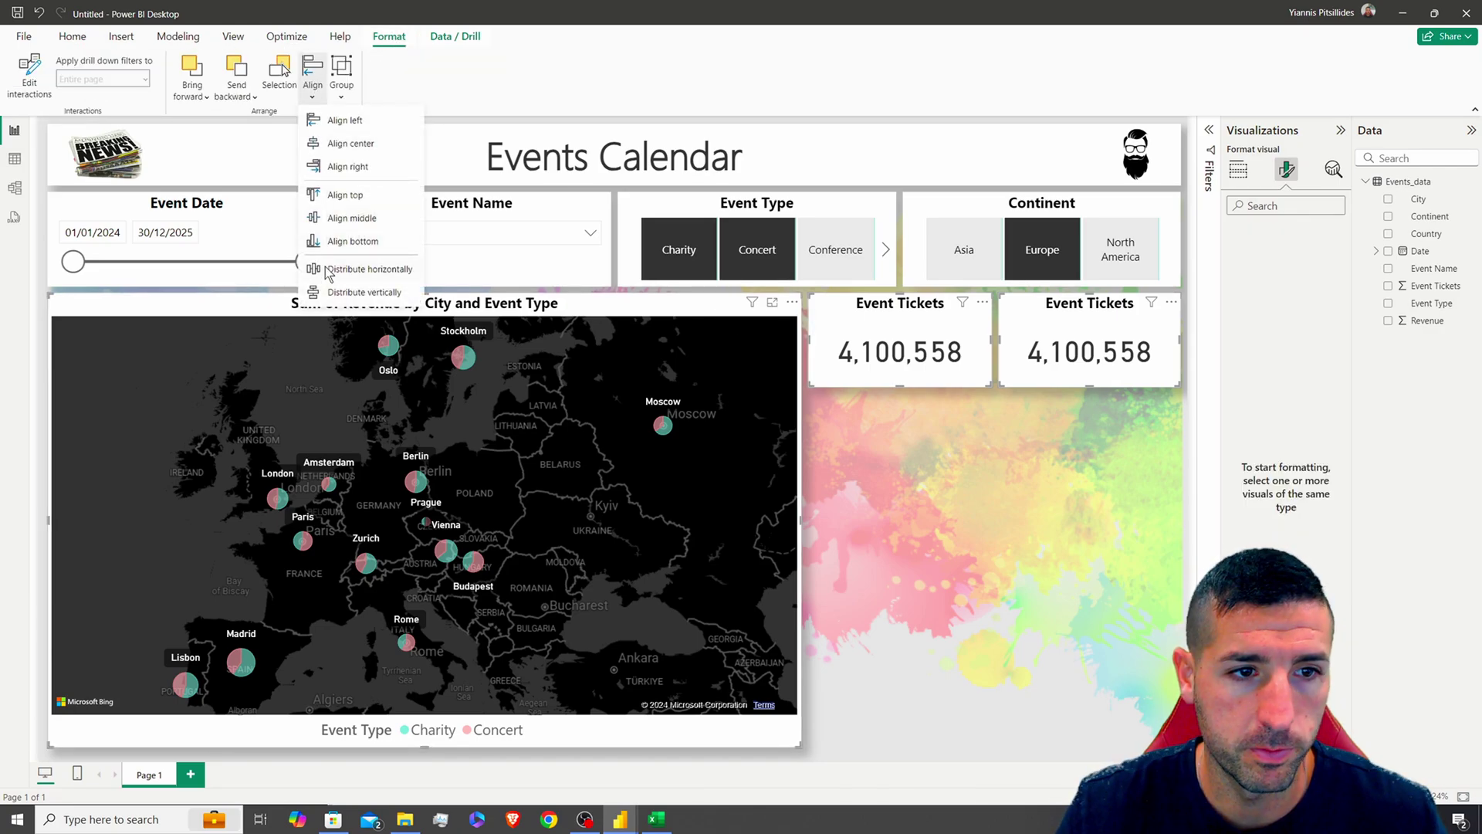
click(382, 272)
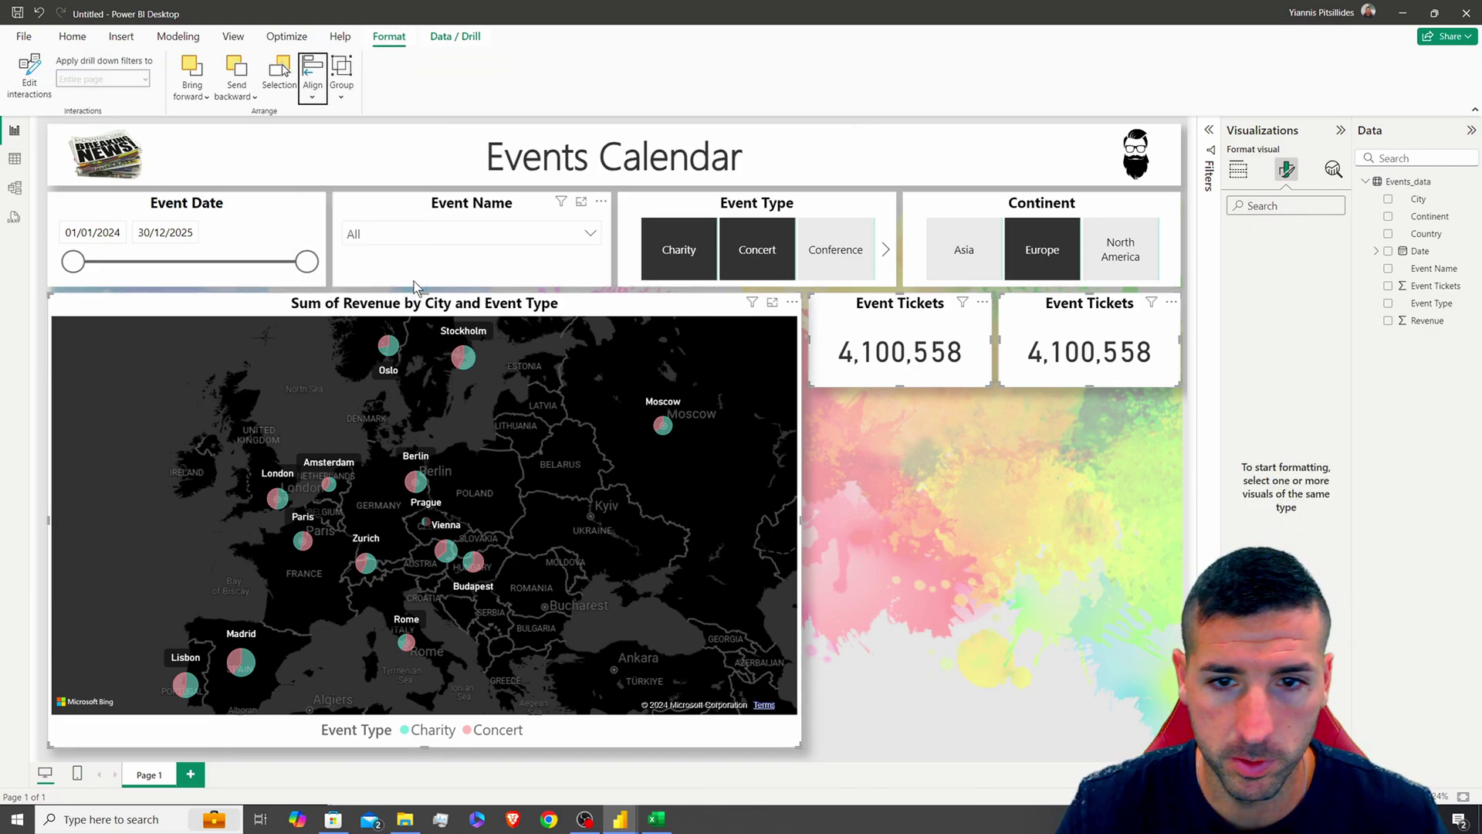
click(1192, 332)
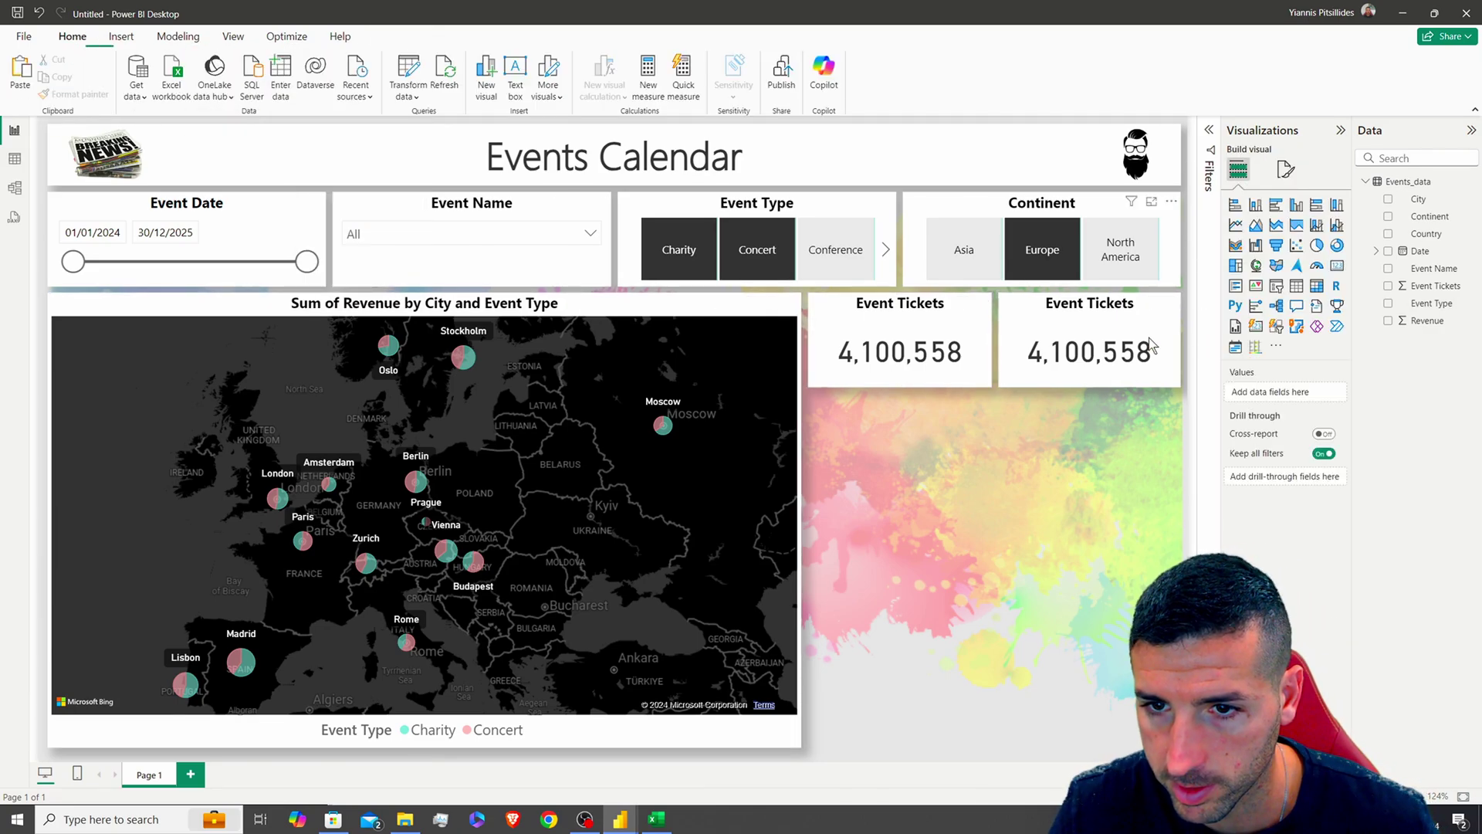
Replace the second card's field with Revenue and change its title to "Revenue"
click(1073, 319)
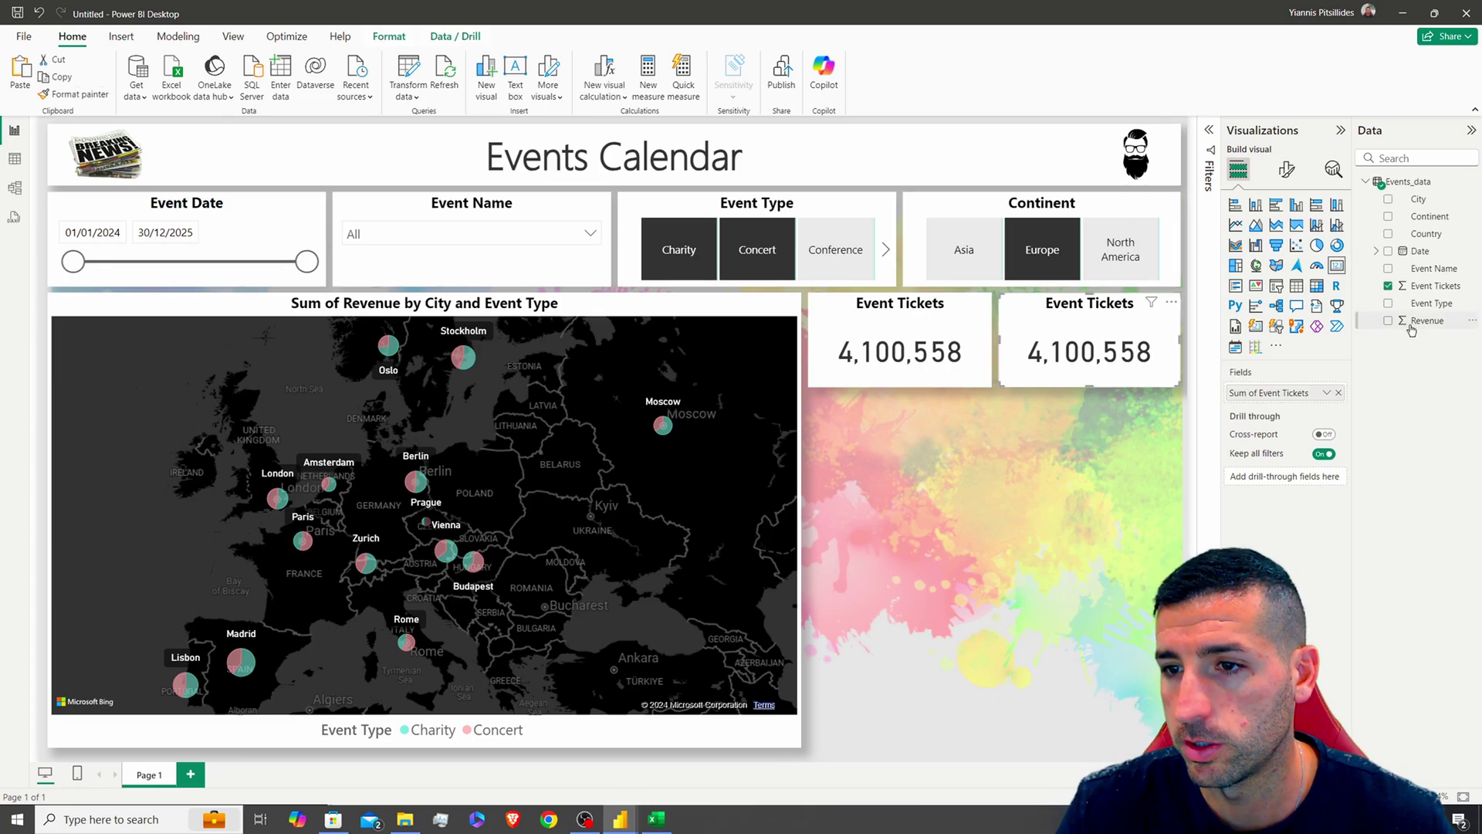
drag(1419, 322, 1281, 397)
click(1286, 169)
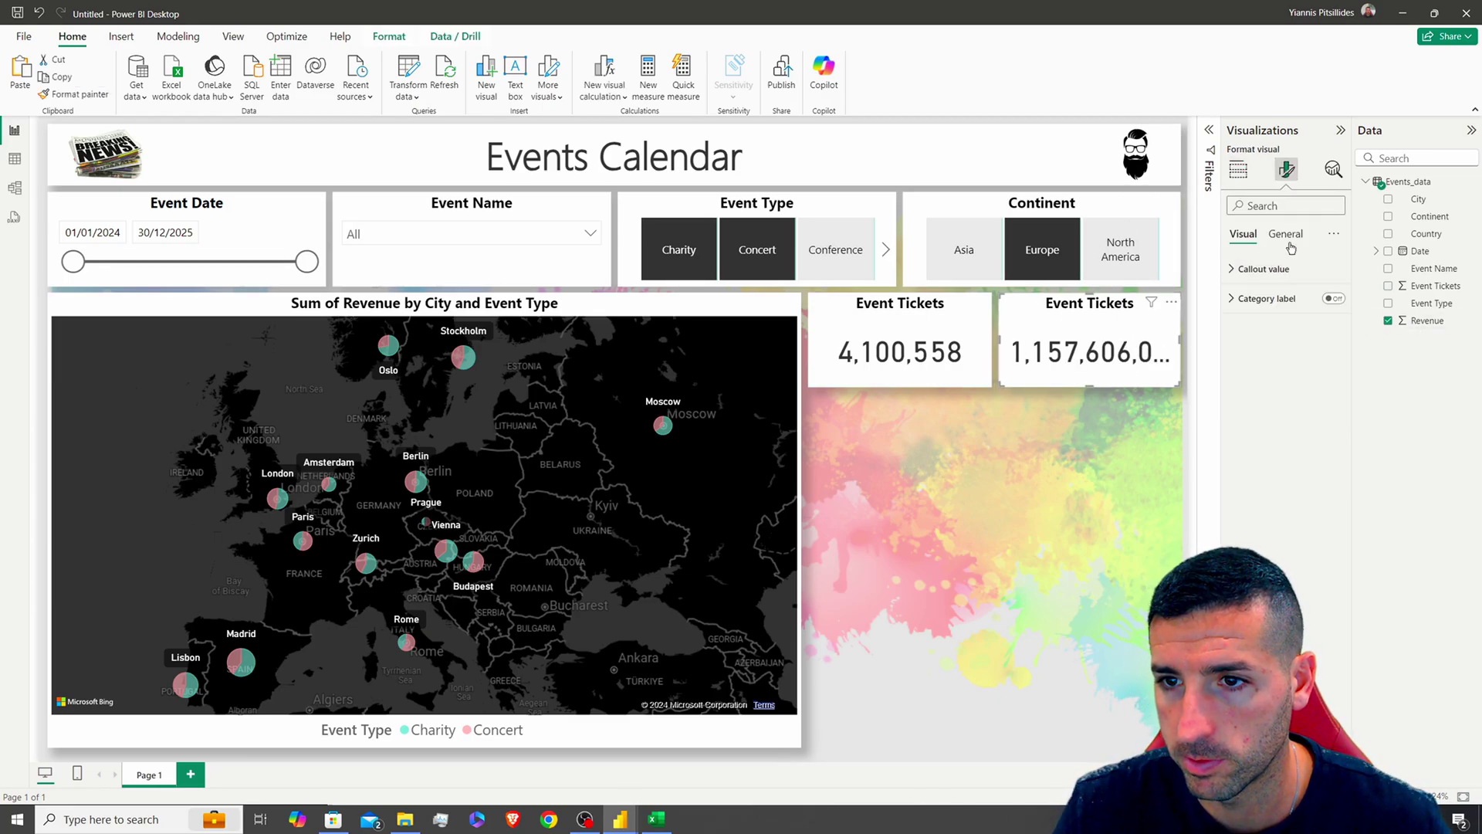
click(1286, 233)
click(1247, 299)
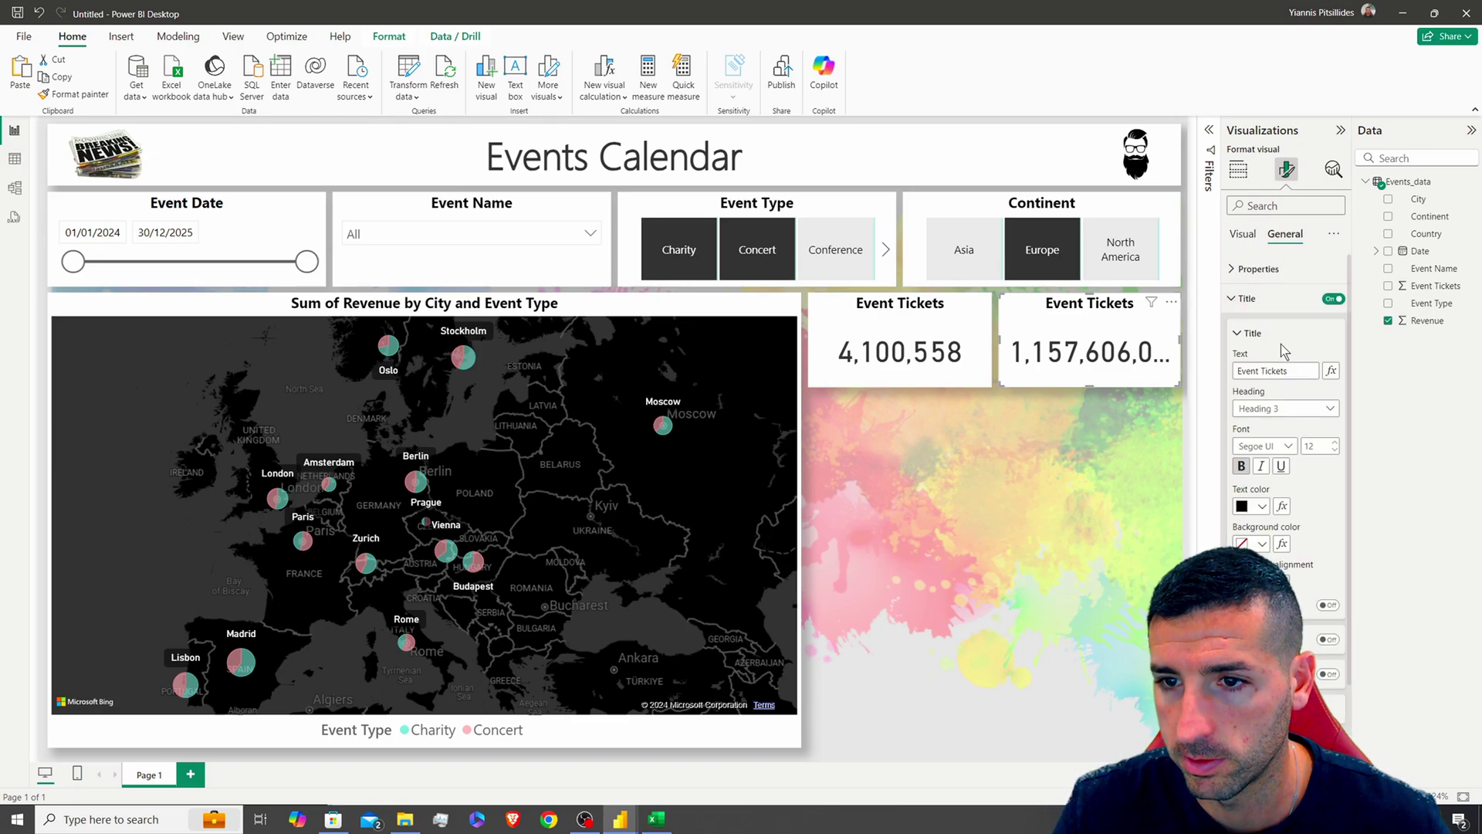
click(1410, 327)
triple_click(1312, 370)
text(Revenue)
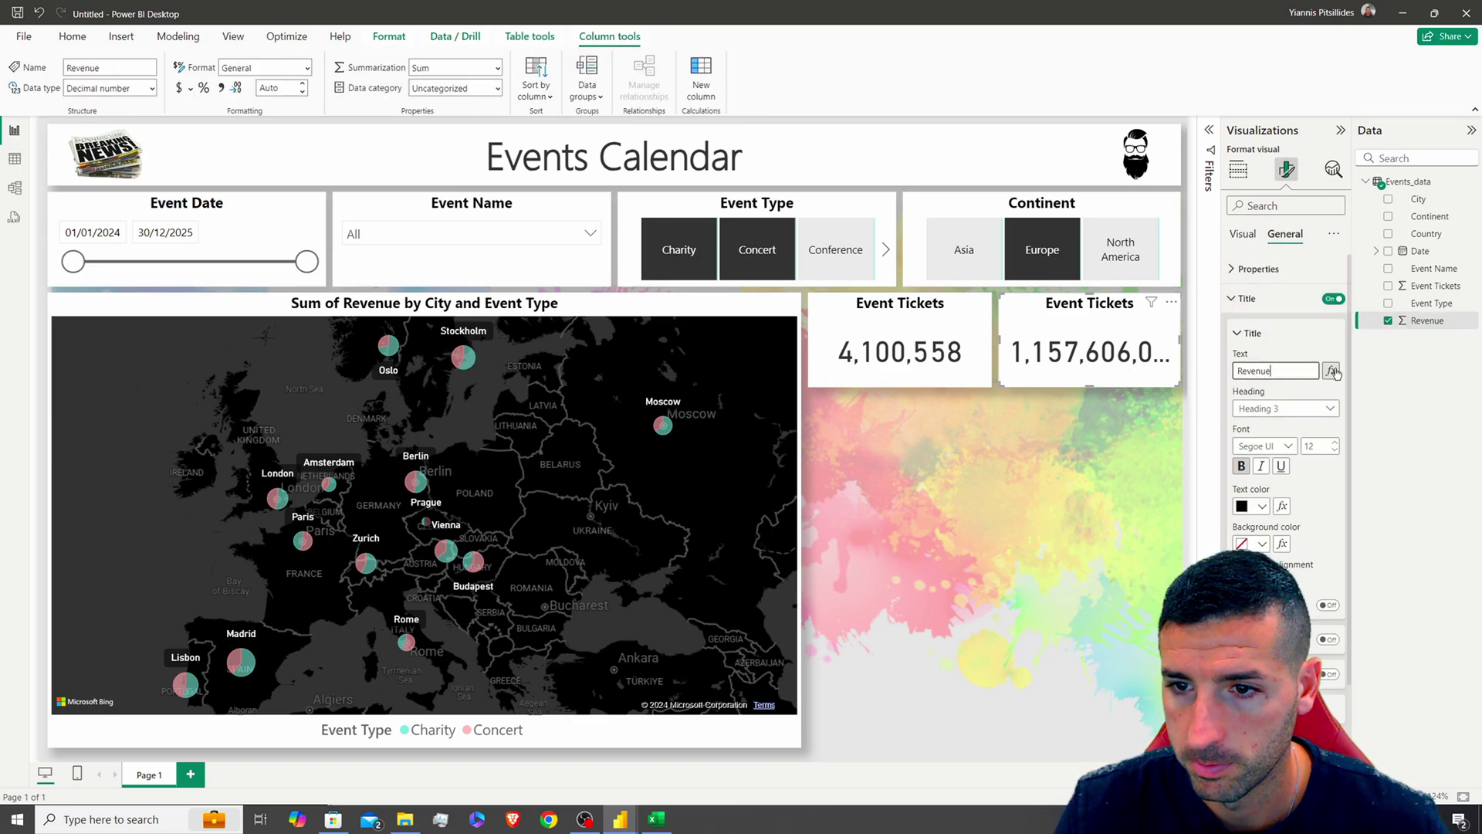
click(1385, 394)
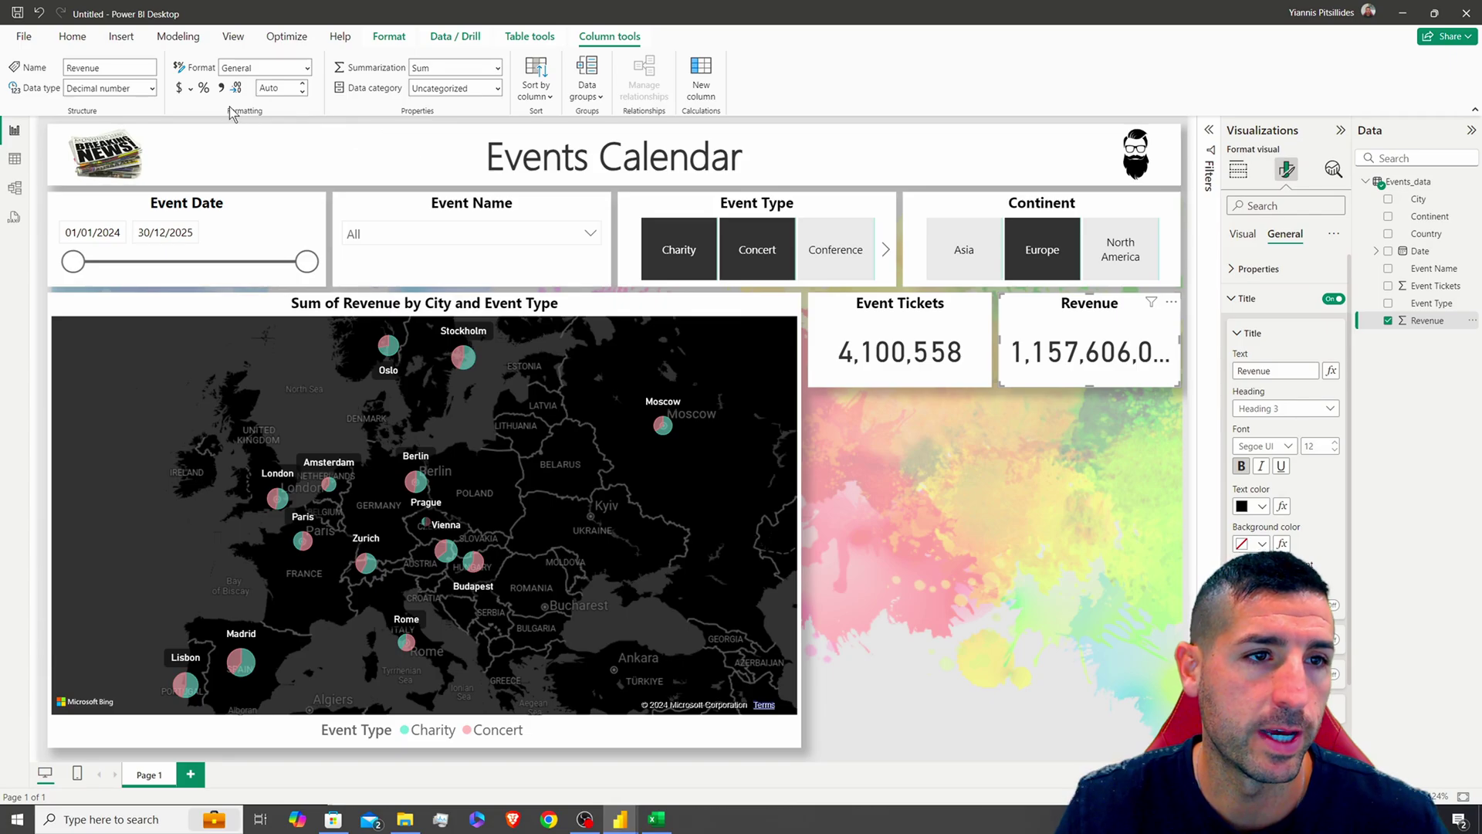
Format the Revenue field as $ English (United States) currency and reduce the Revenue card's callout font size to 20
click(191, 90)
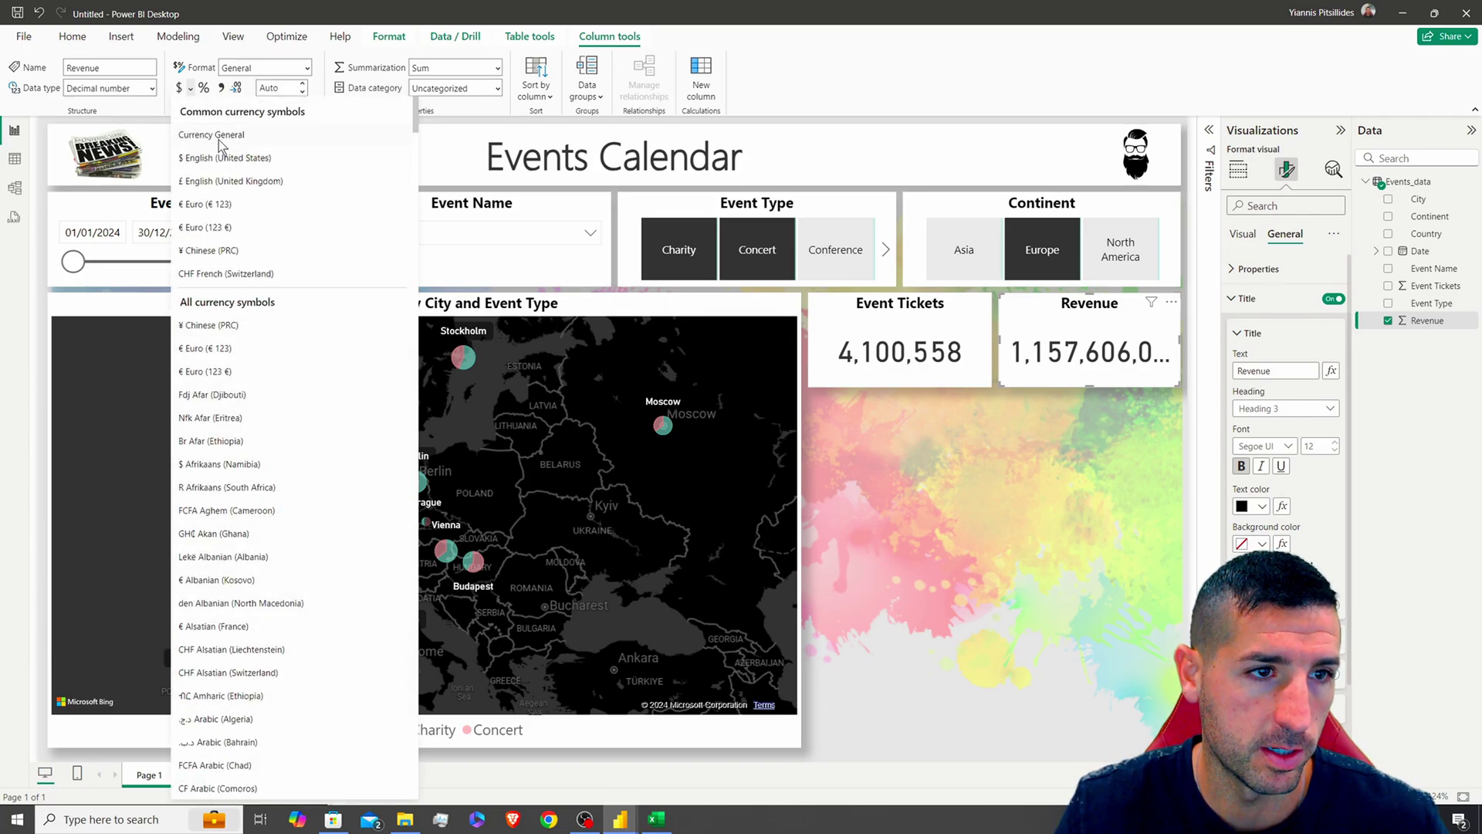
click(223, 159)
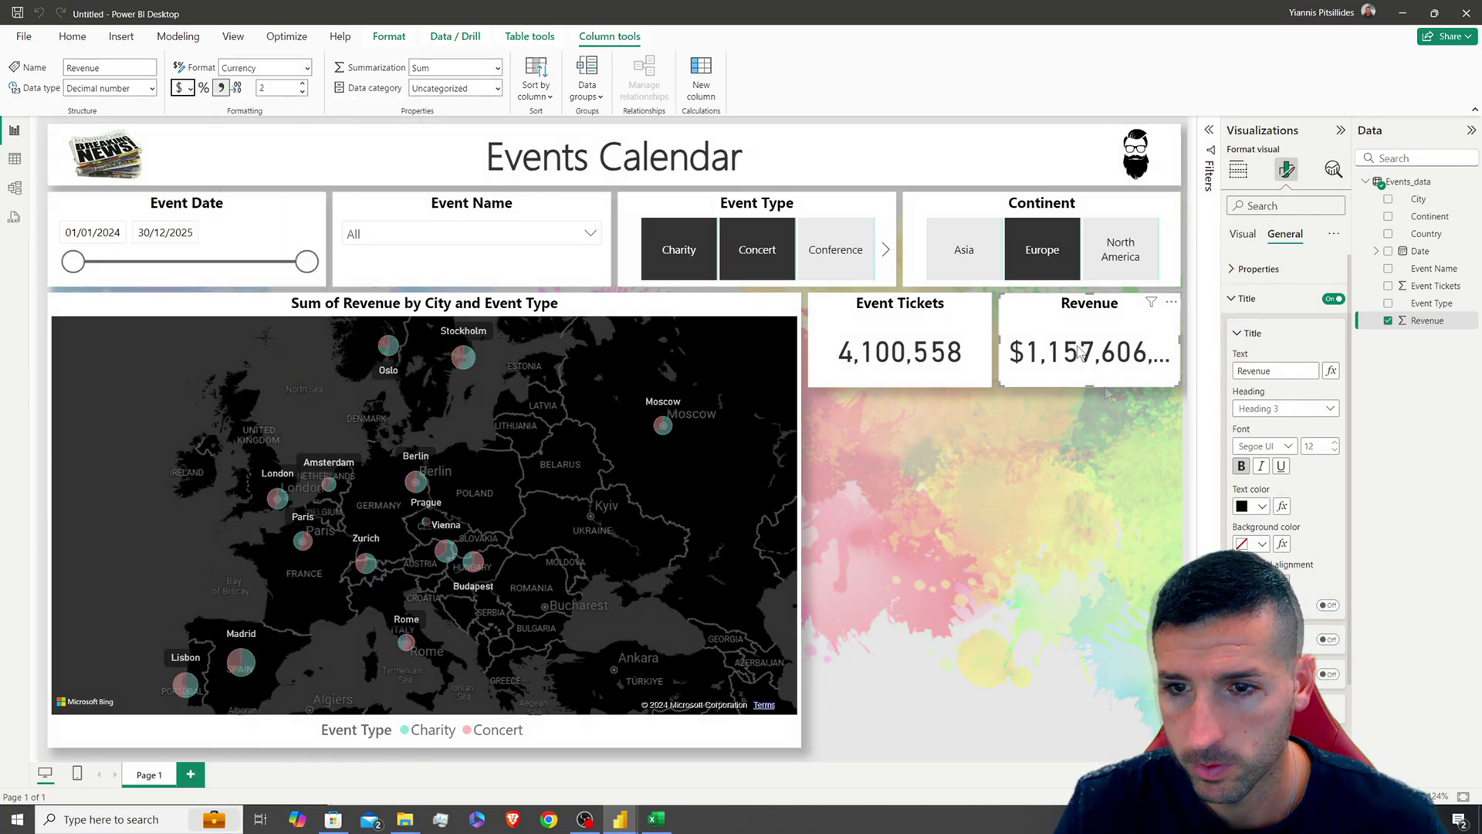
click(1241, 234)
click(1258, 268)
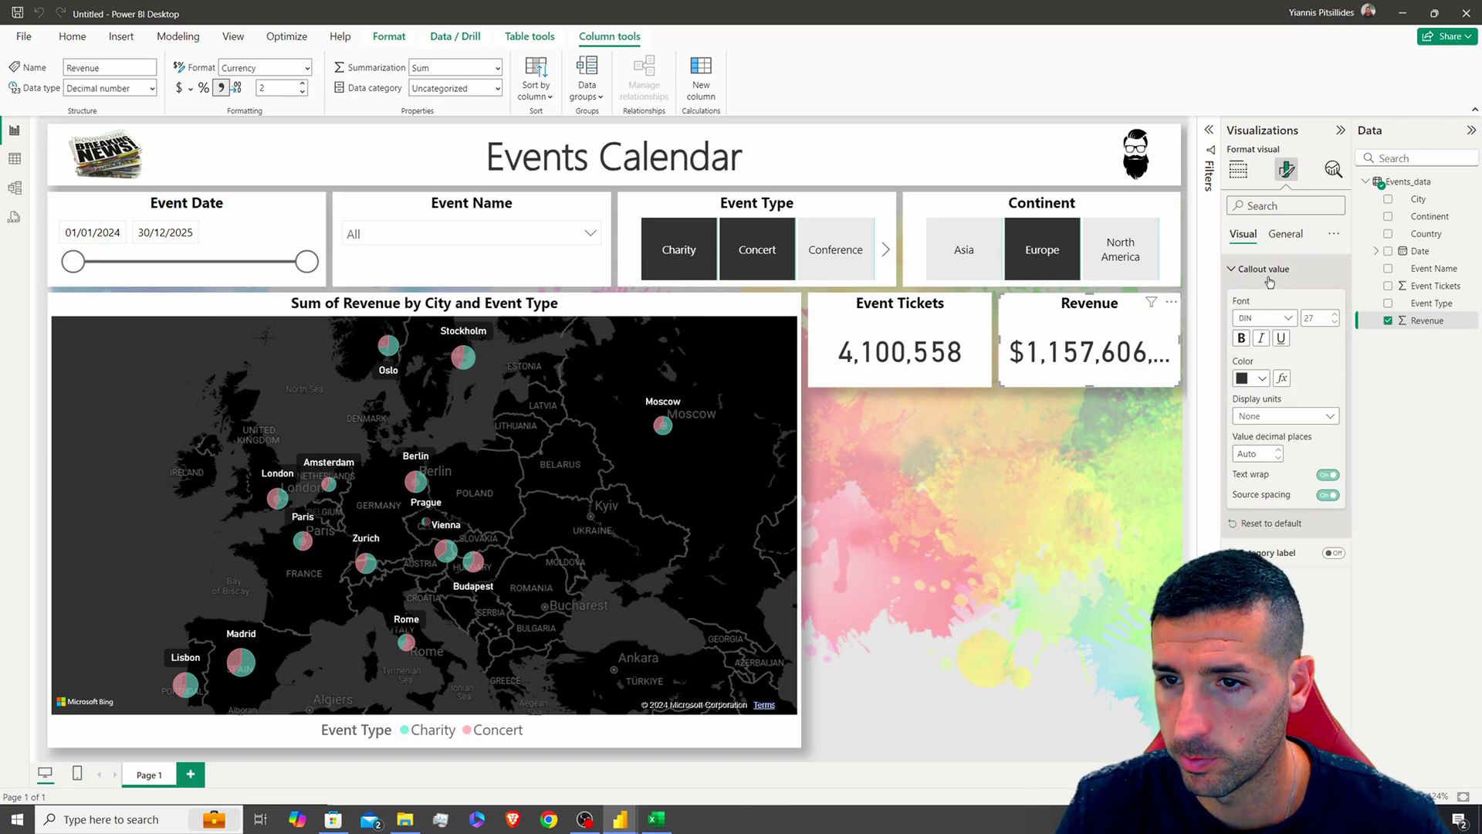
click(1336, 325)
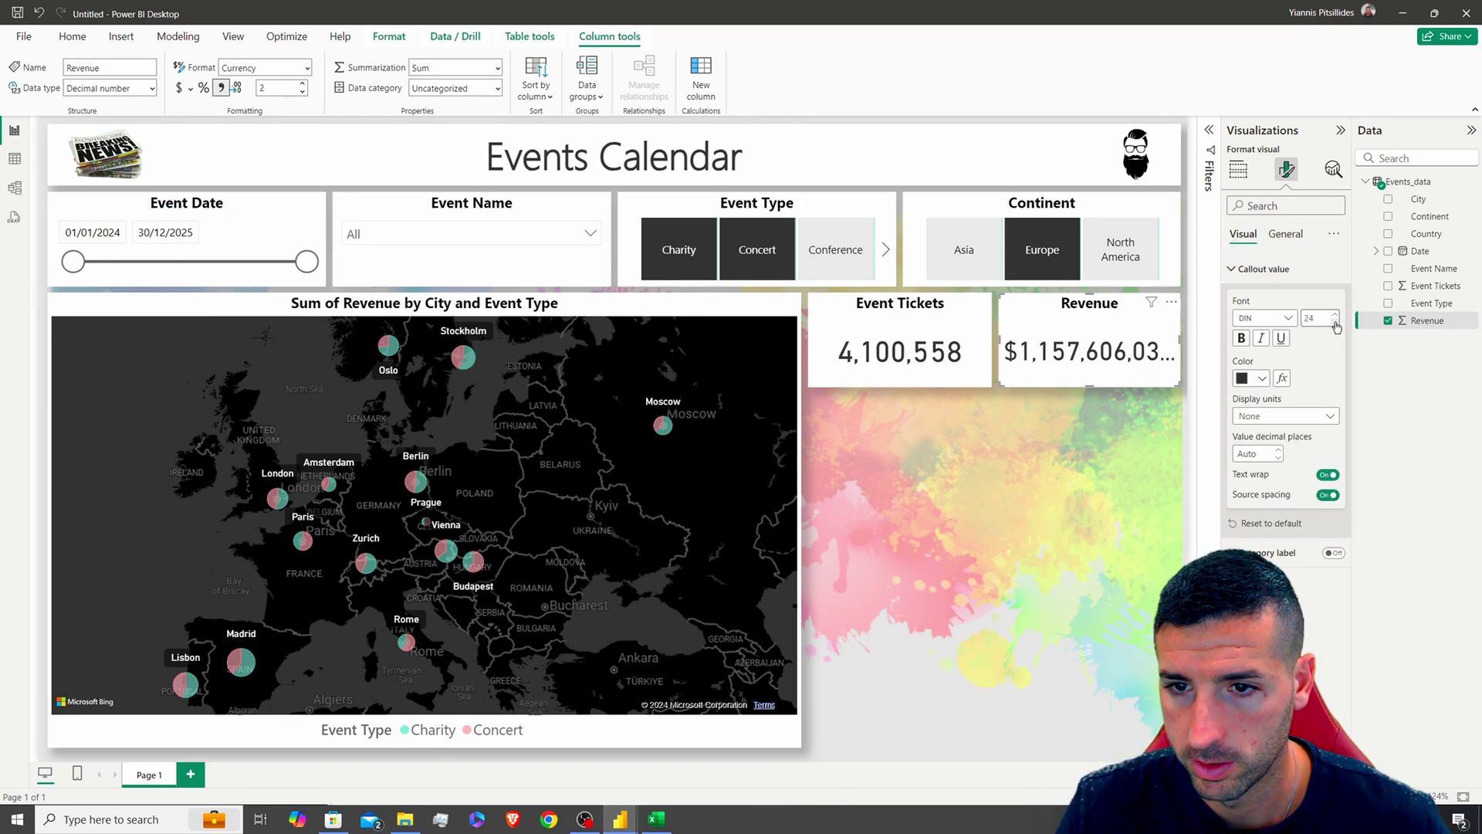
click(1337, 326)
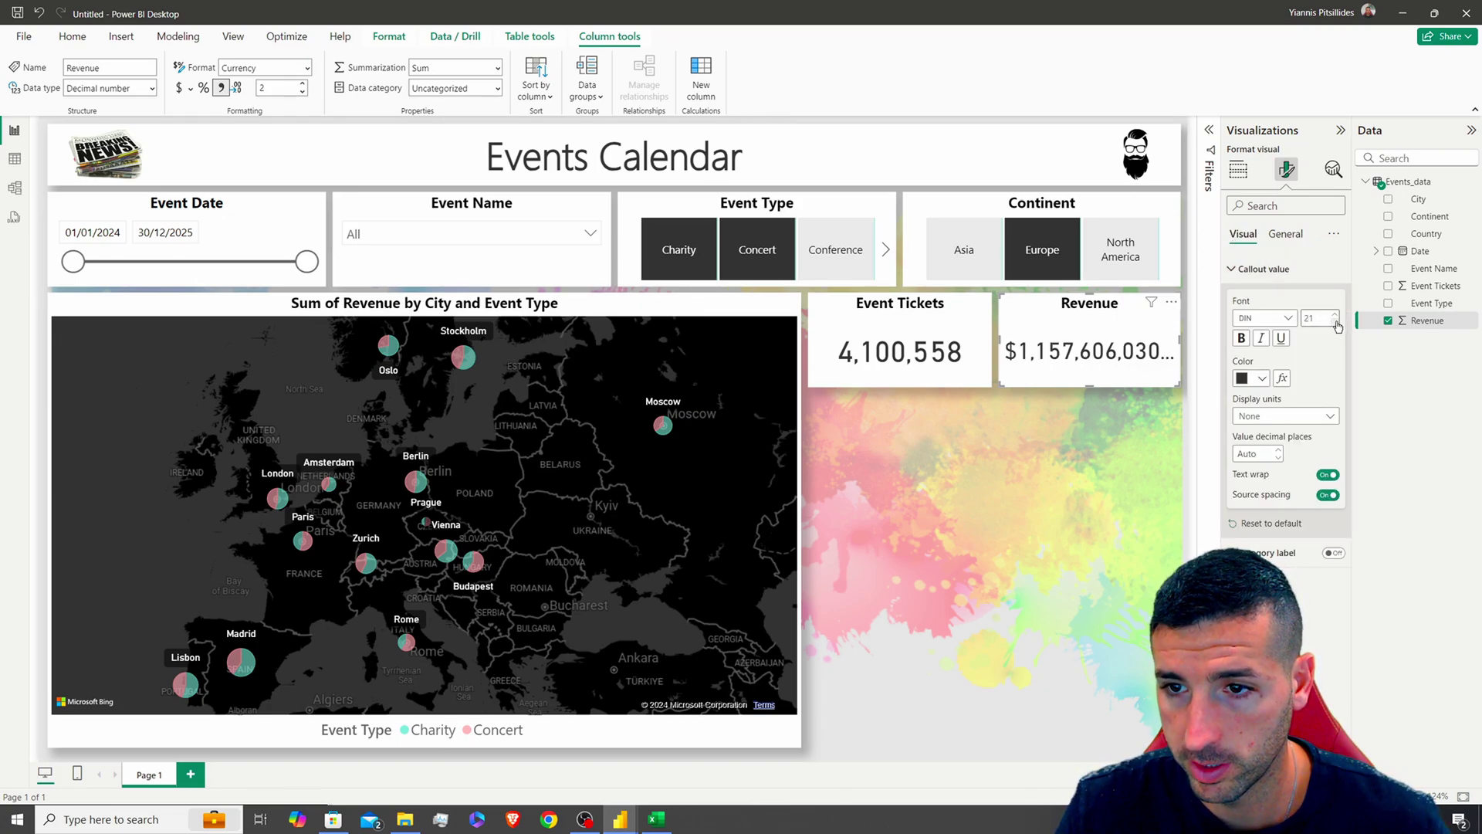
click(1337, 325)
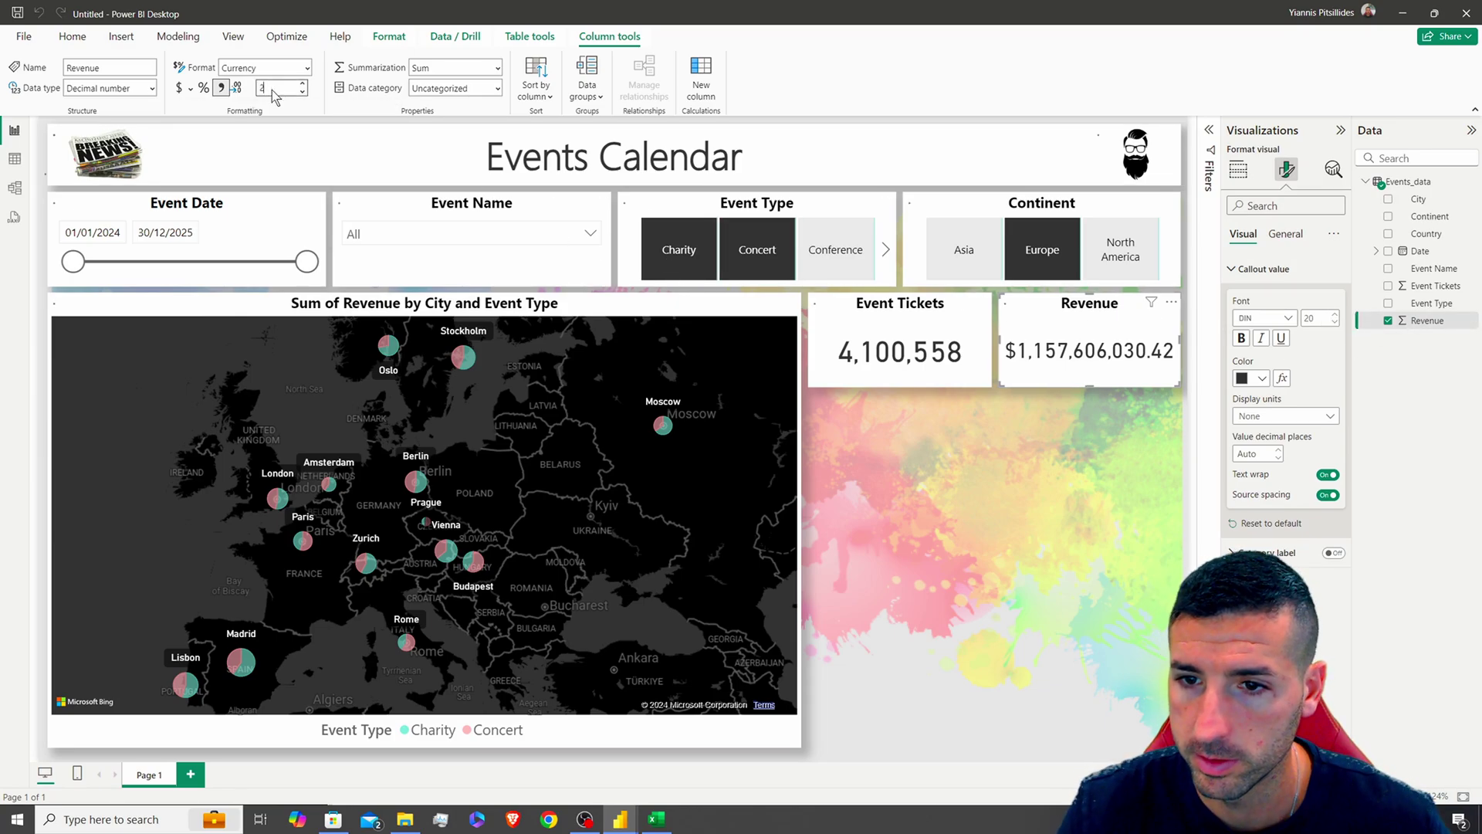
Set the Revenue field to 0 decimal places and increase the Revenue card's callout font size
text(0)
key(Return)
click(1337, 314)
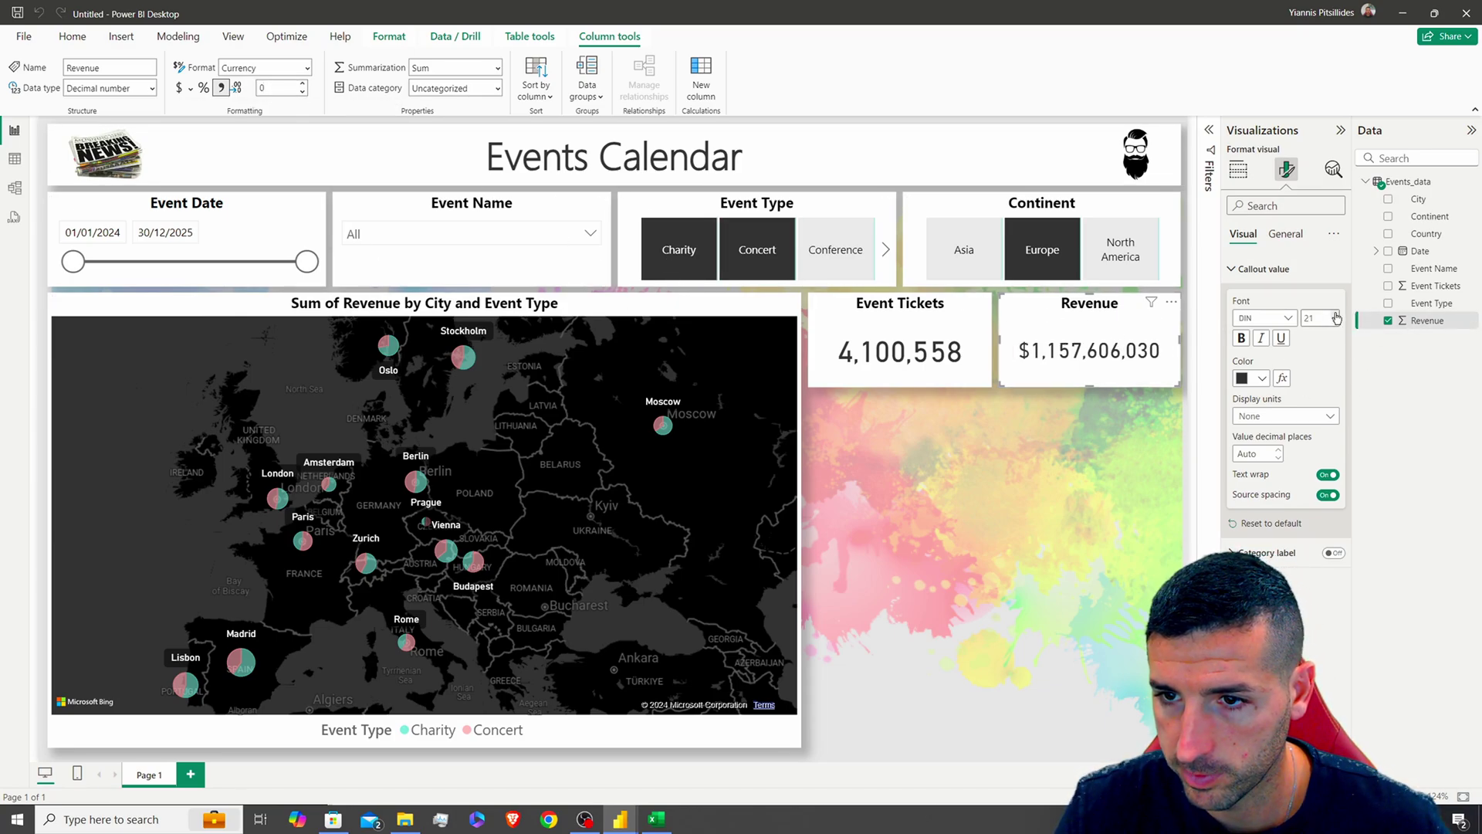
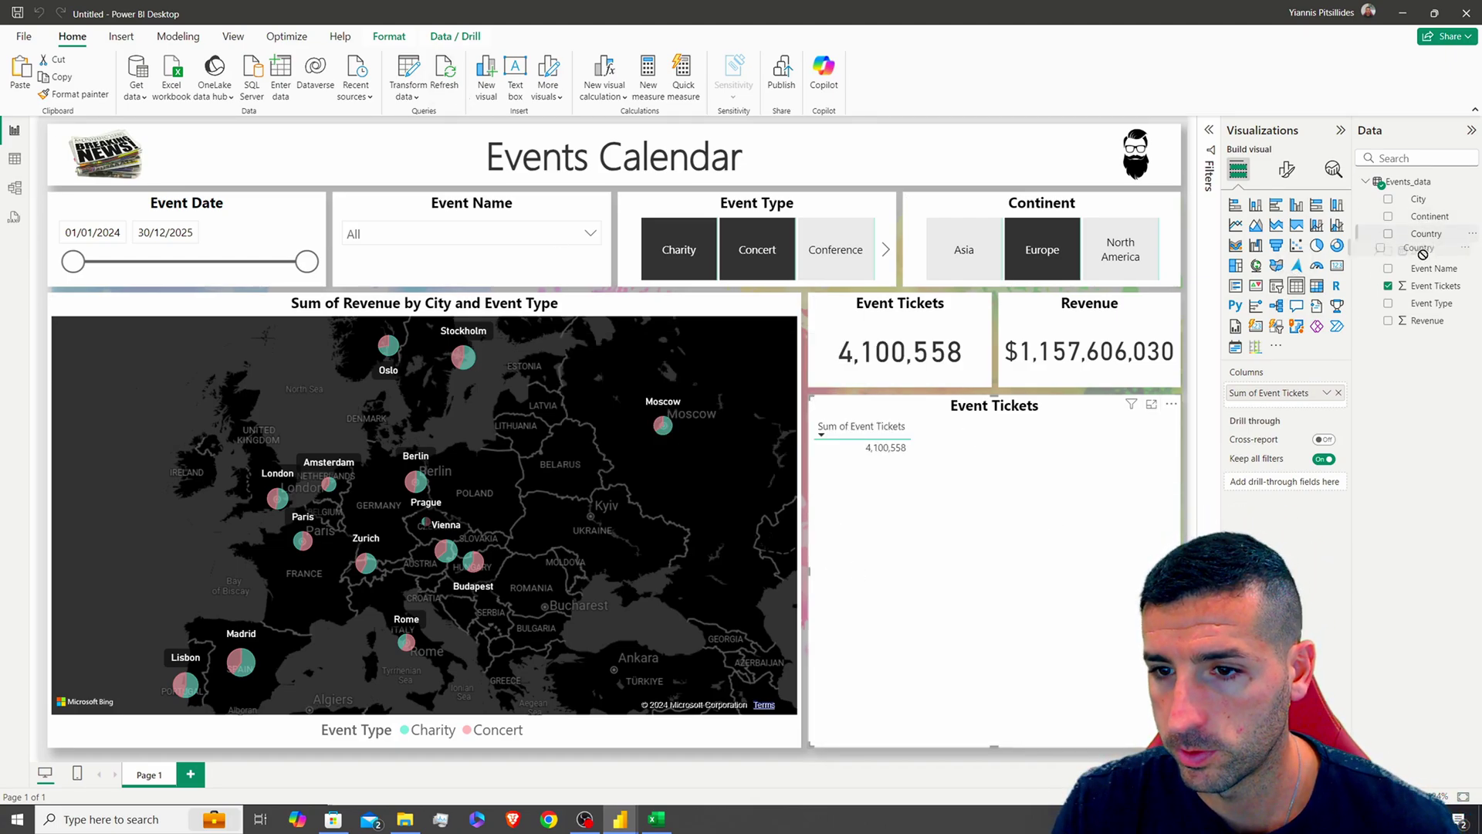
Add Country and City ahead of Event Tickets in the table, and Revenue as its last column
drag(1317, 396, 1317, 396)
drag(1419, 199, 1406, 257)
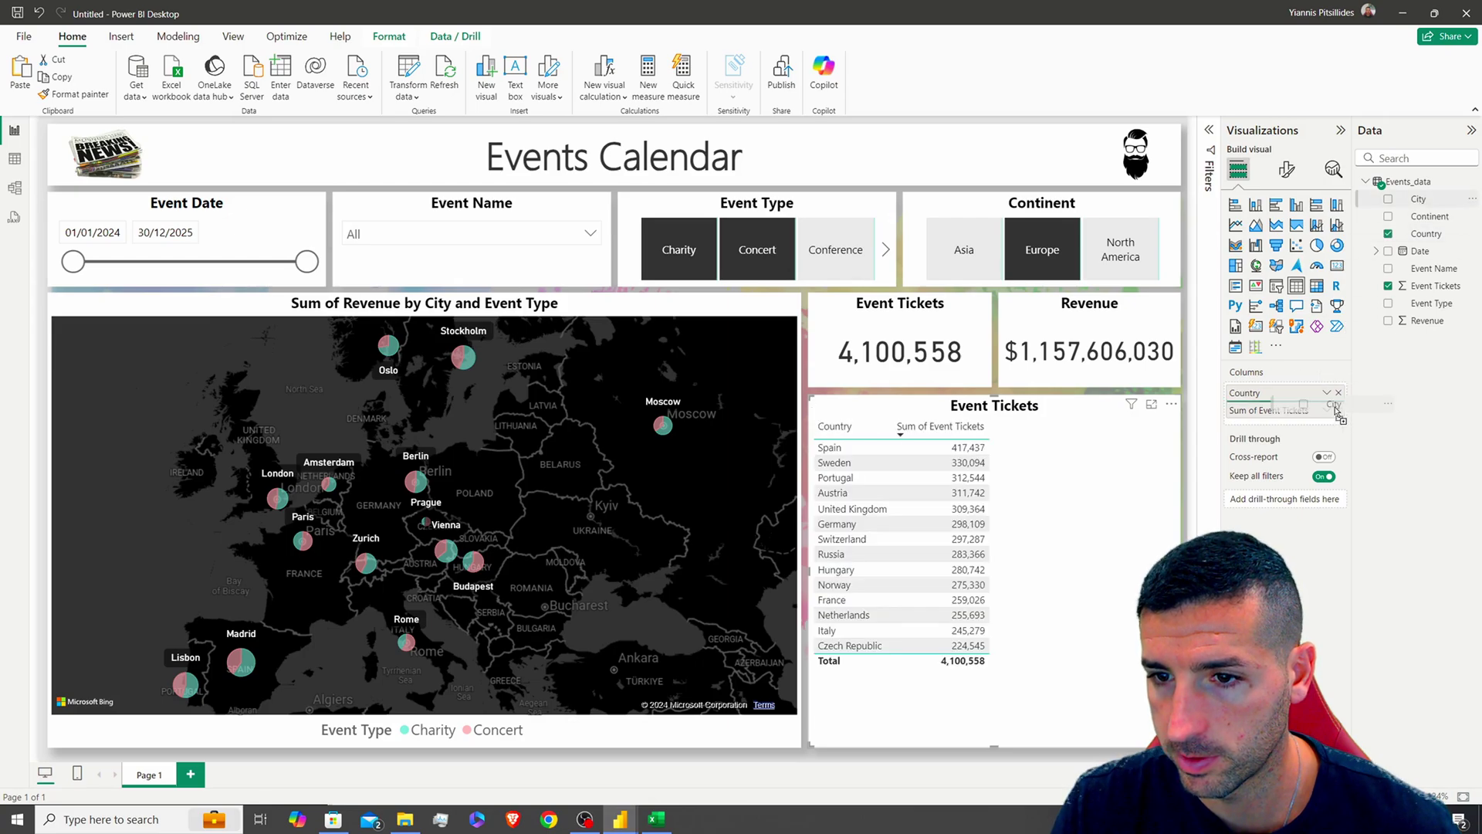
drag(1336, 409, 1324, 437)
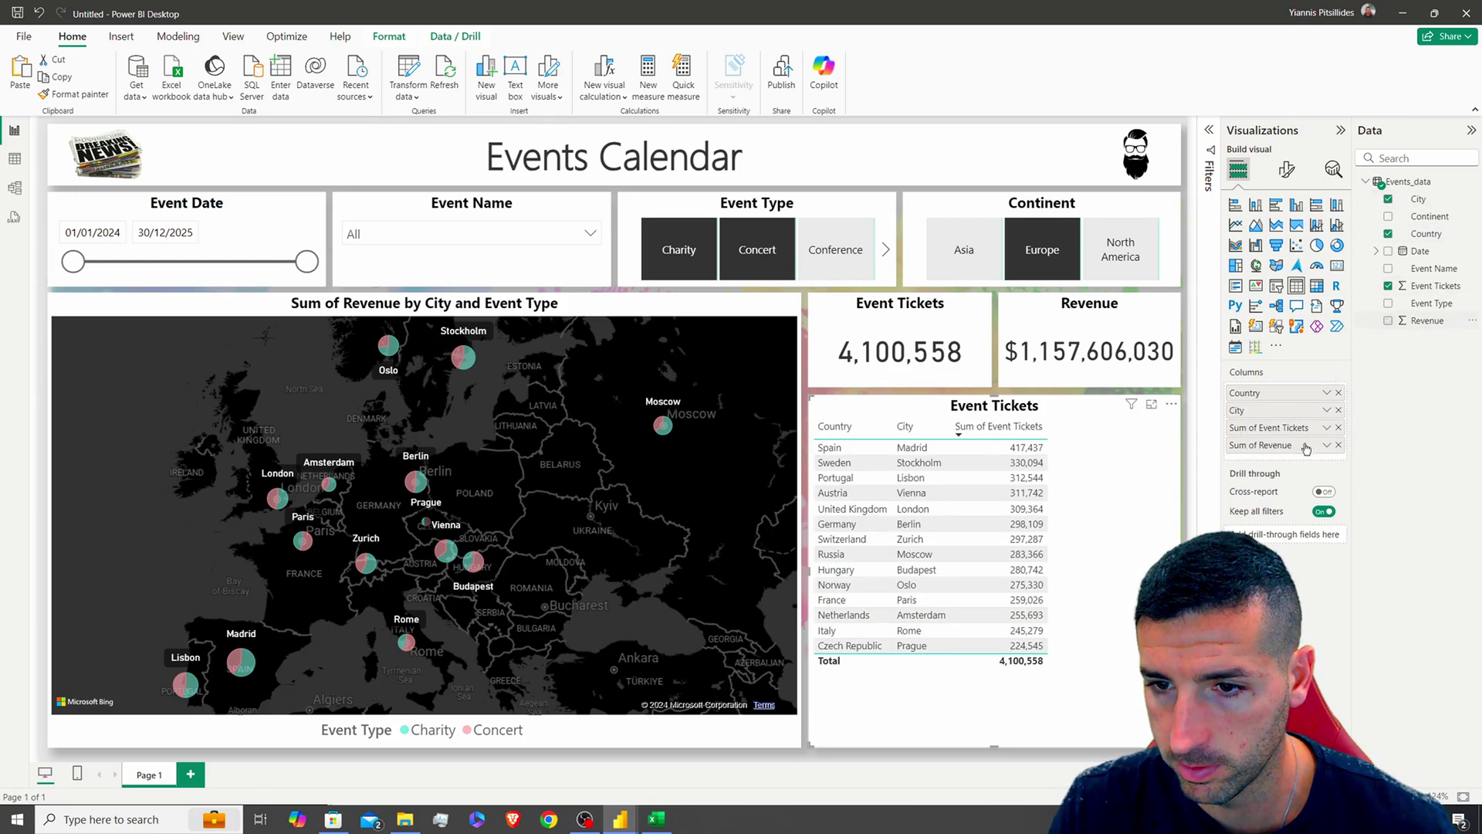
Apply the Minimal style preset to the table
click(1287, 170)
click(1263, 269)
click(1286, 318)
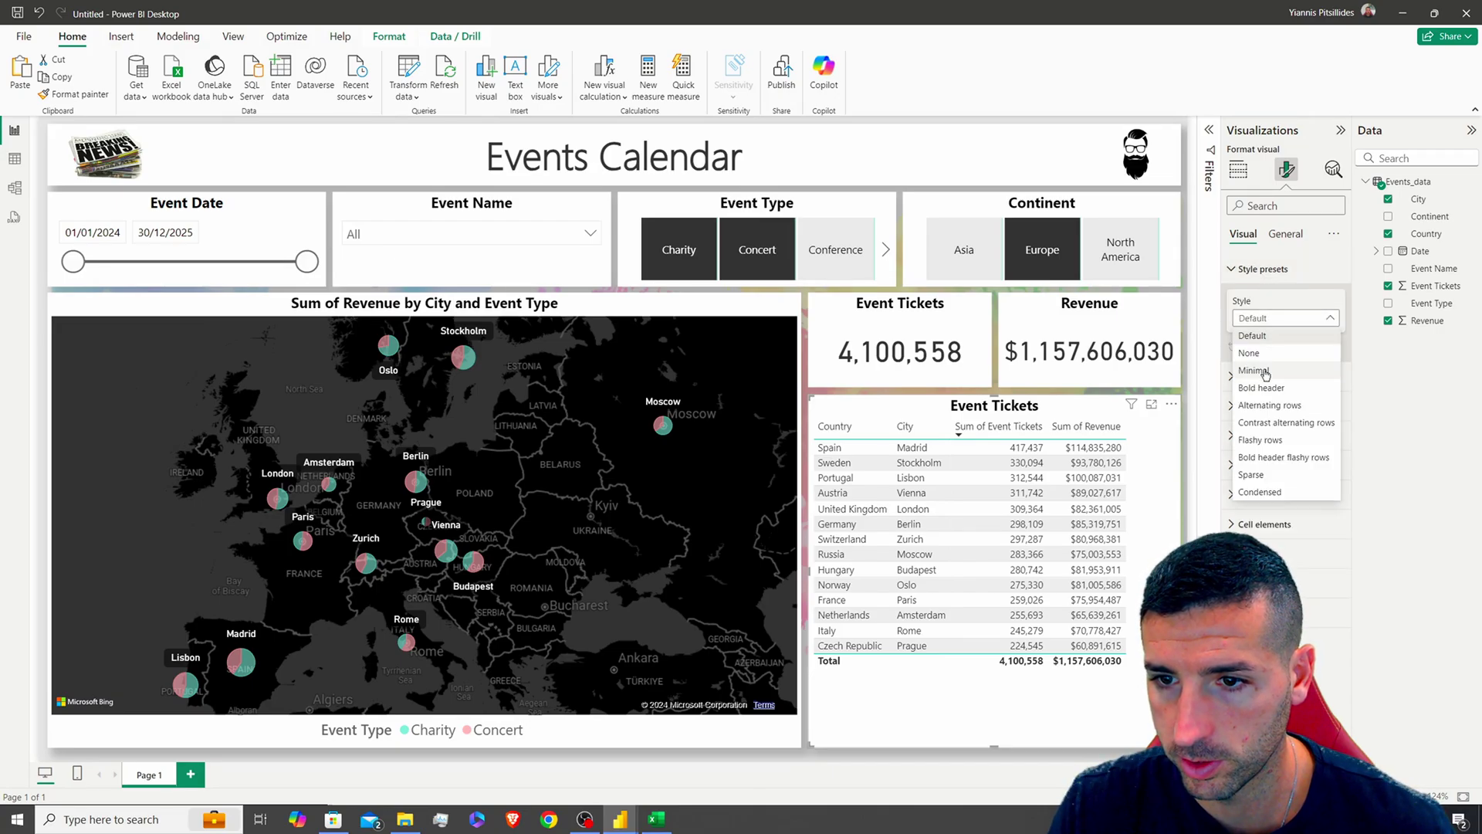
click(1265, 374)
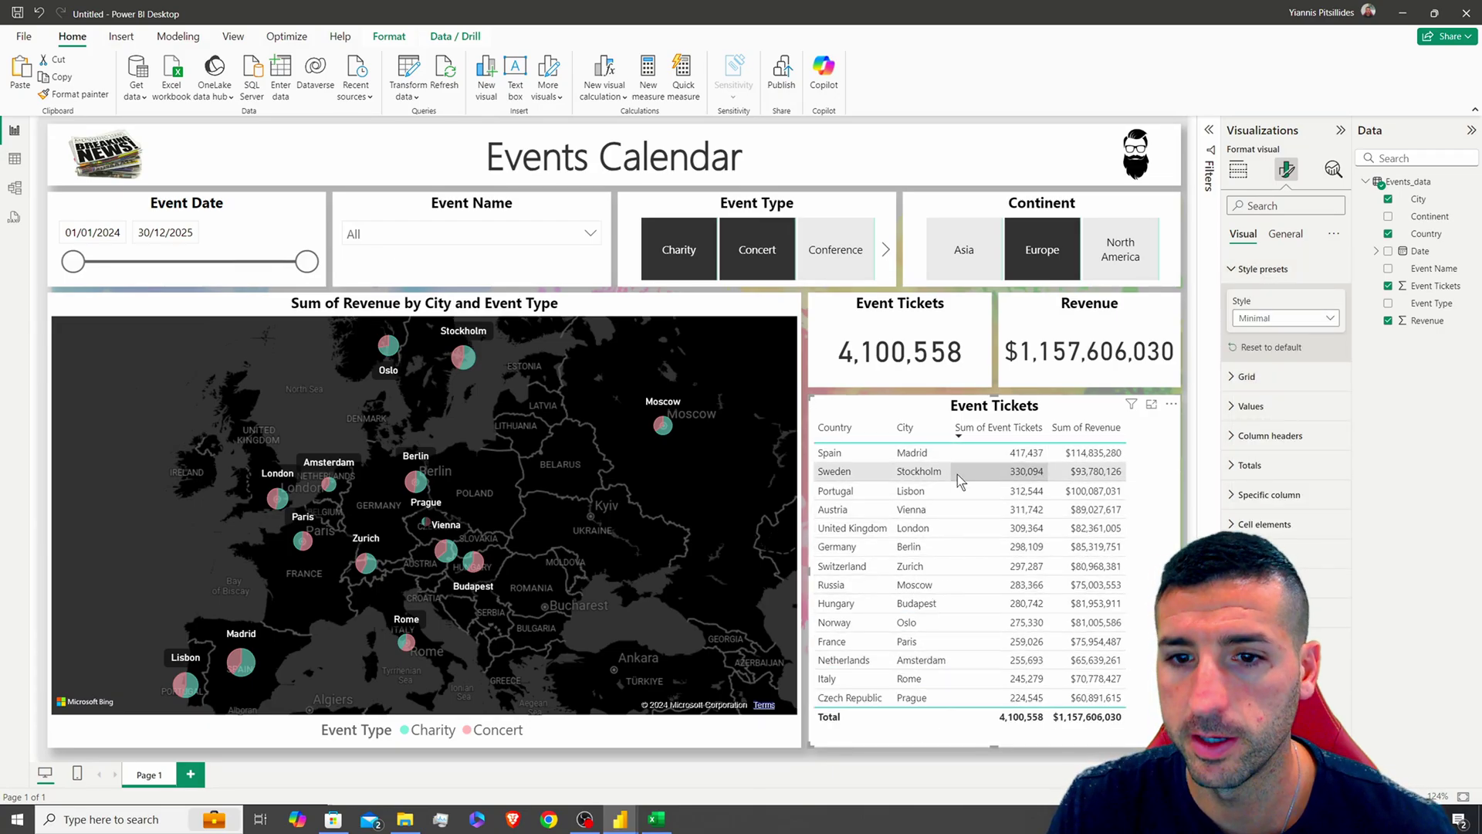
click(1263, 268)
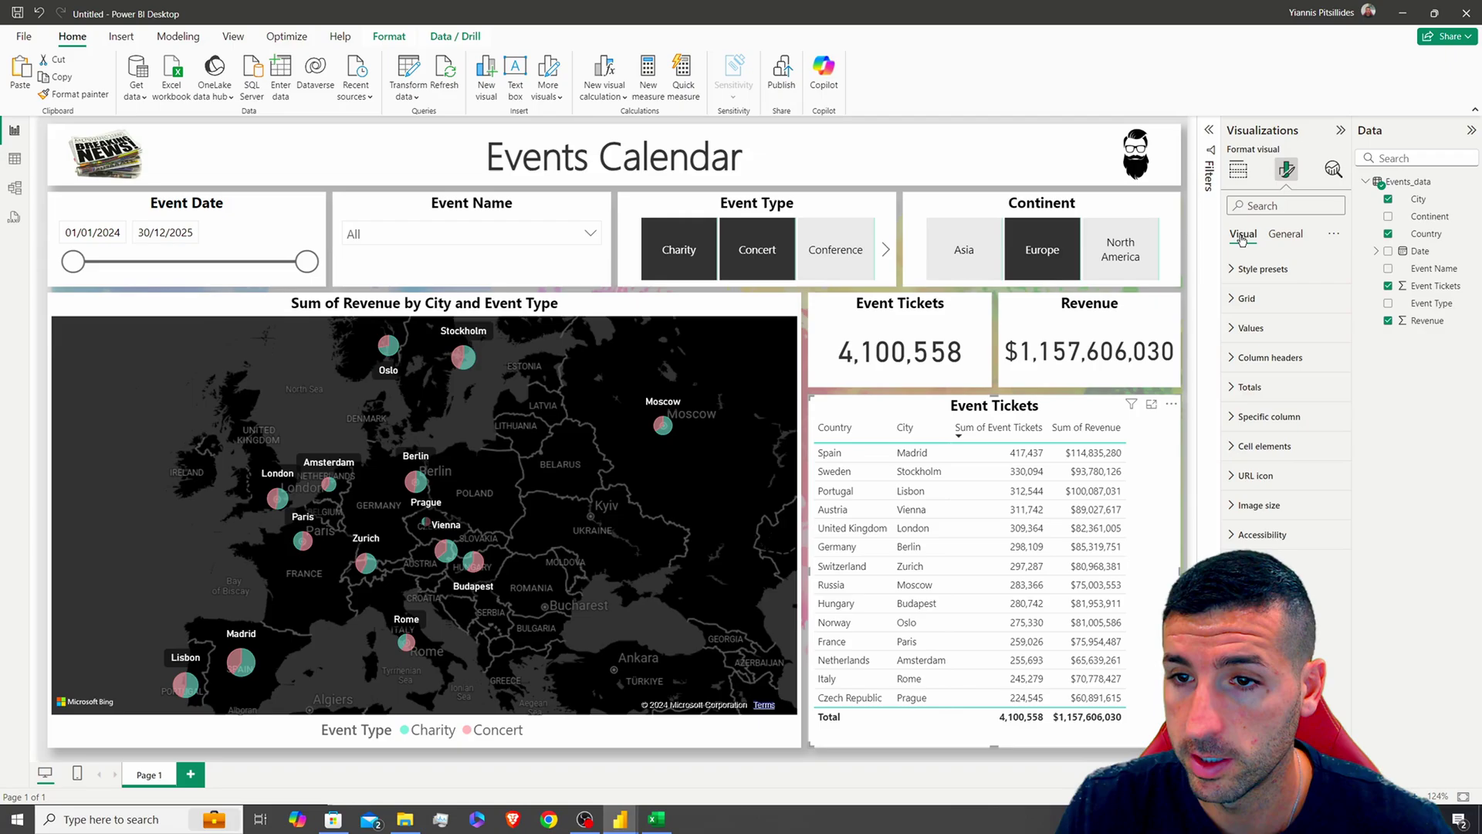
Try font size 9 for the table's values and set it back to 8
click(1249, 328)
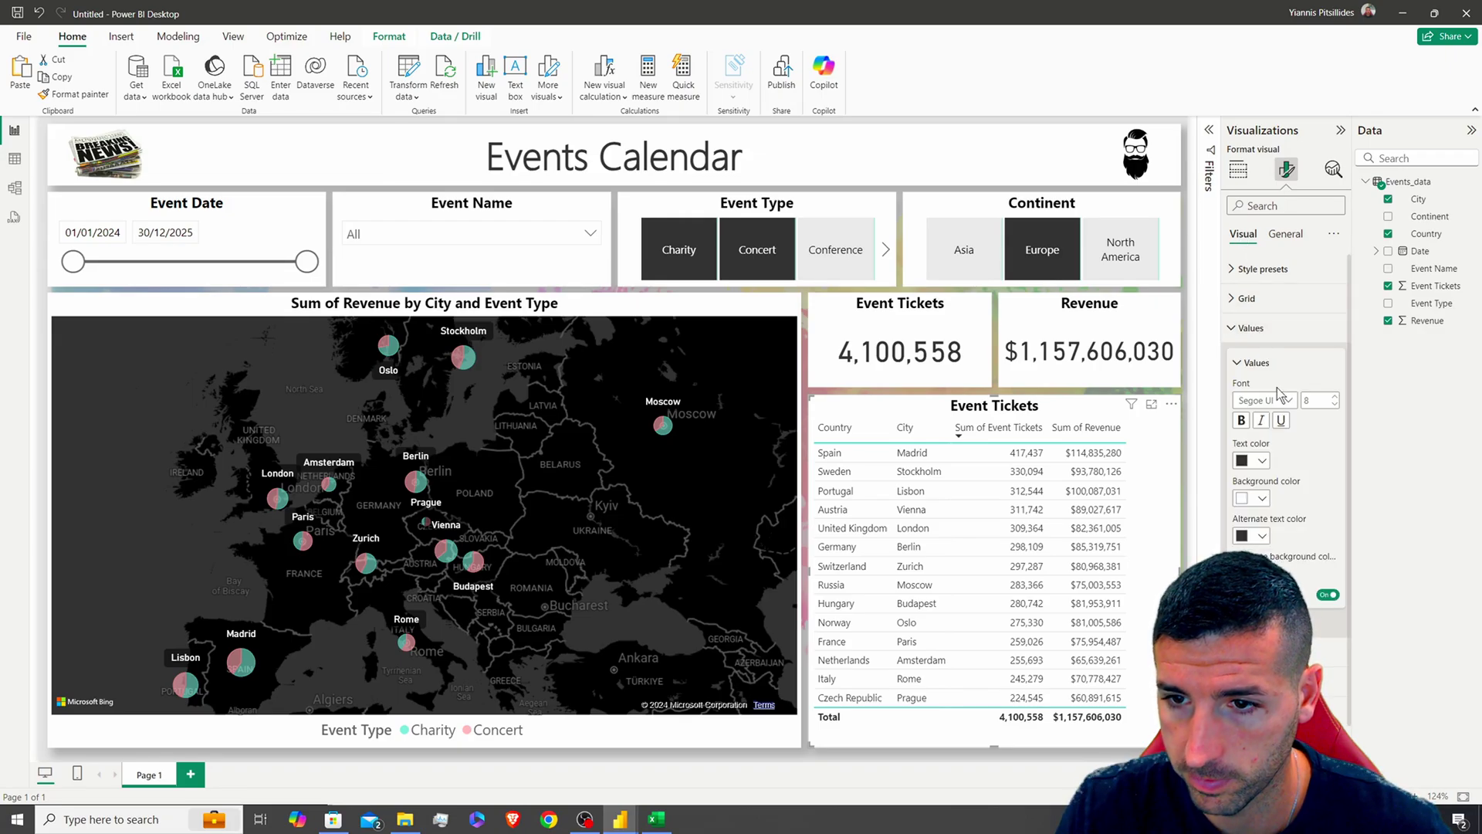
click(1336, 397)
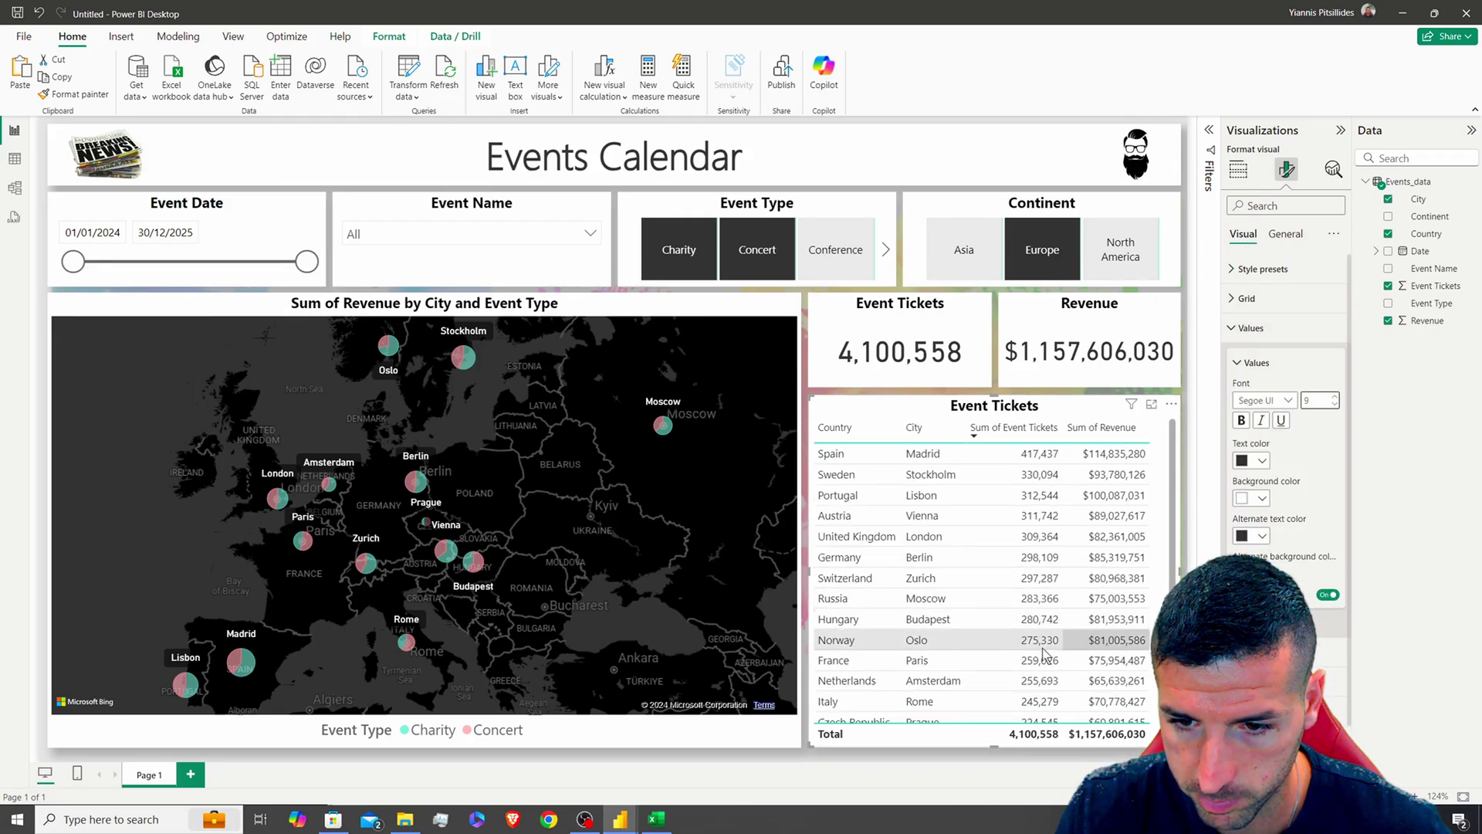
click(1335, 406)
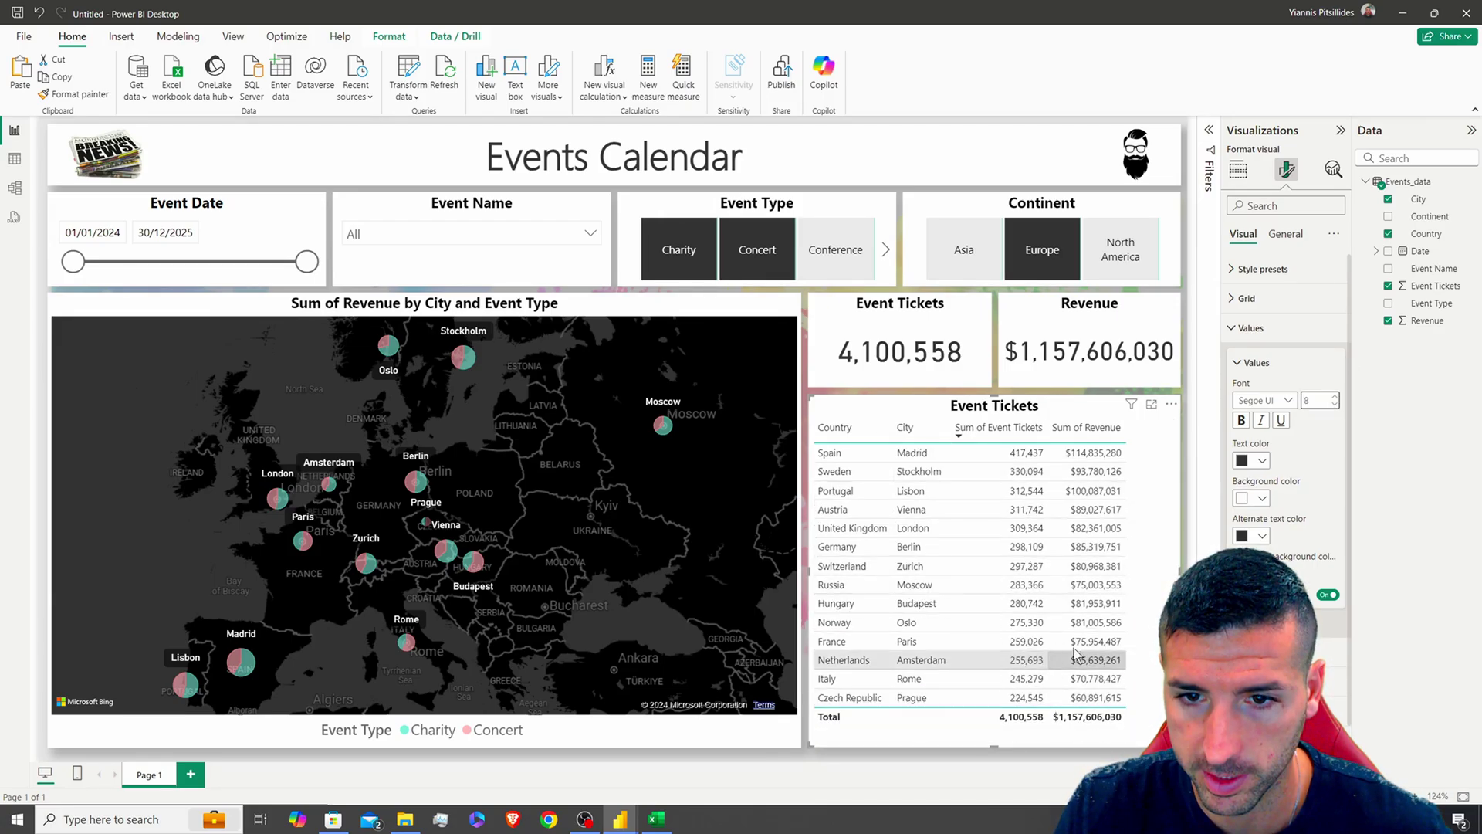
click(1251, 328)
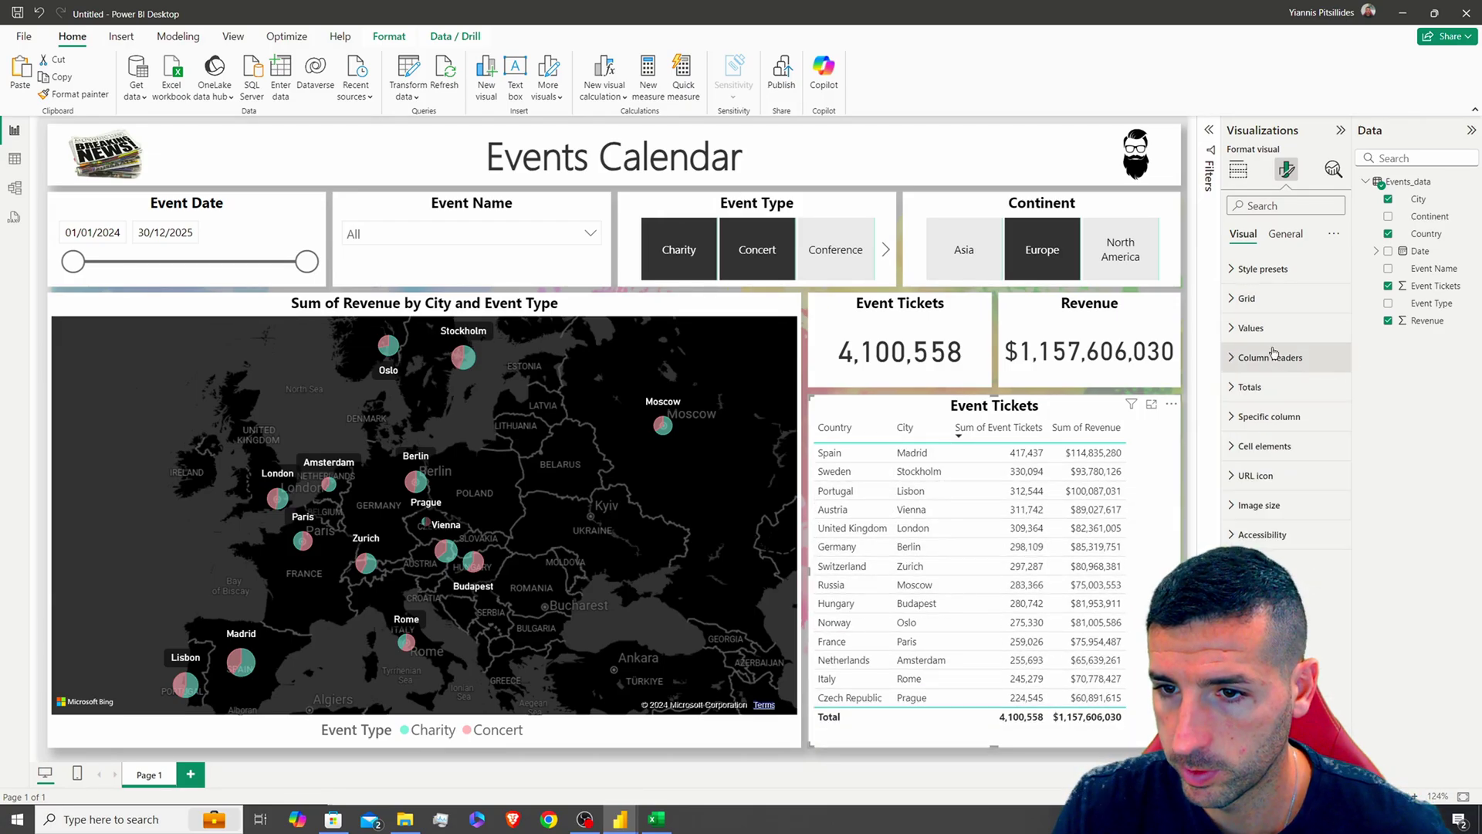
Set the font size of the table's column headers to 10
click(1270, 357)
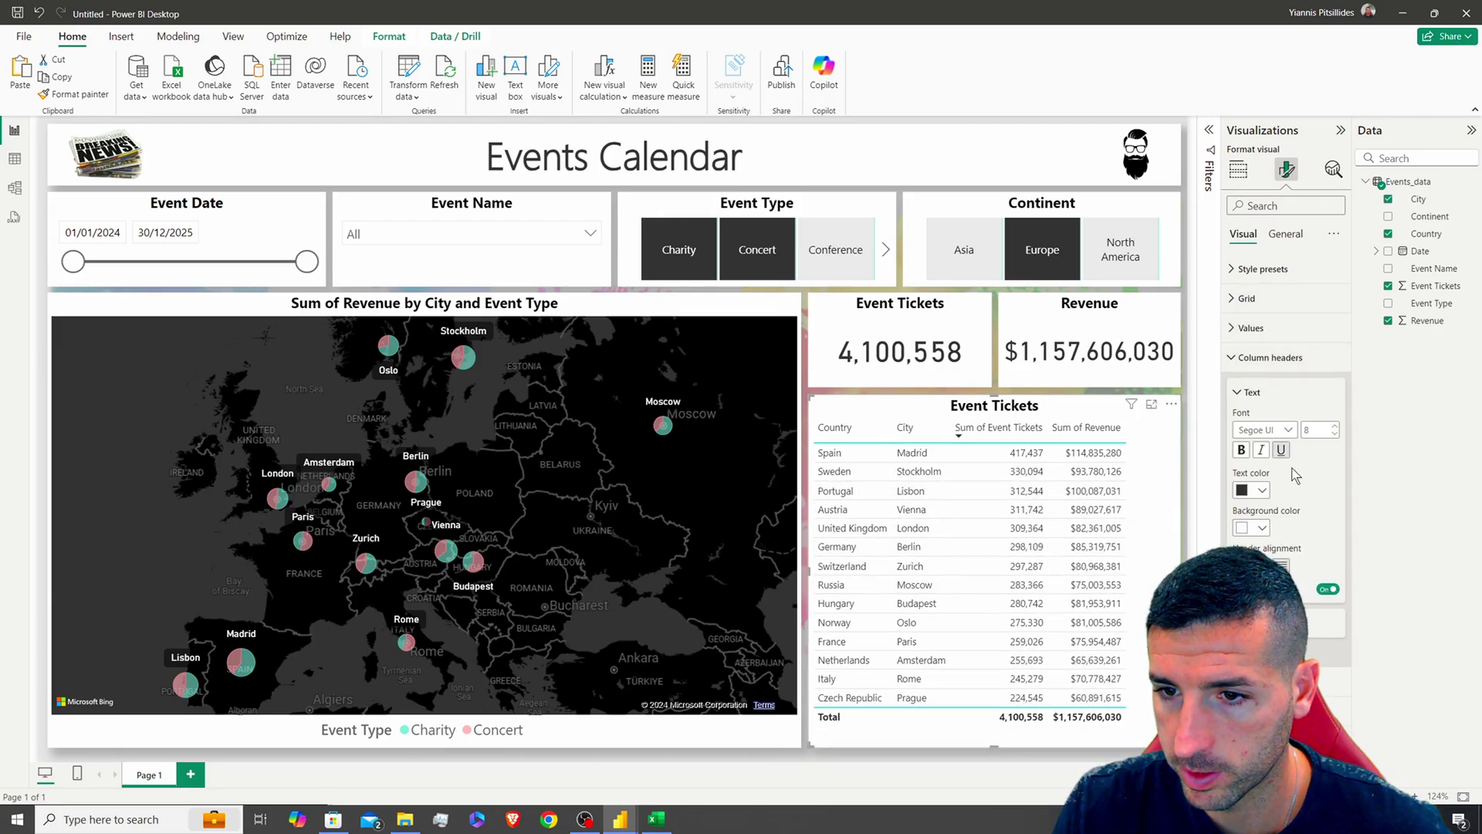
click(1335, 429)
click(1335, 429)
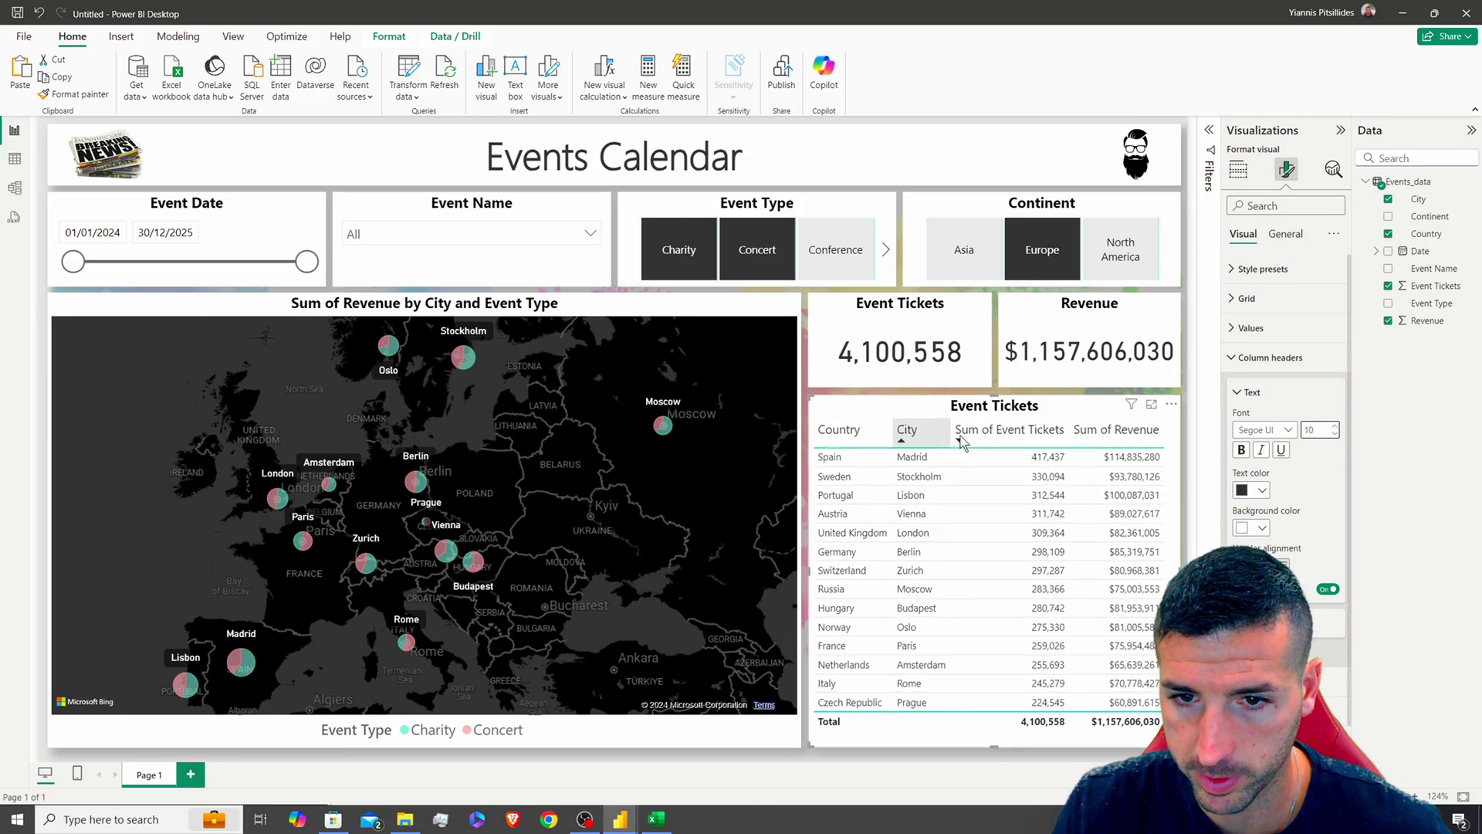
Rename the table's Sum of Event Tickets column to "Event Tickets"
click(1239, 172)
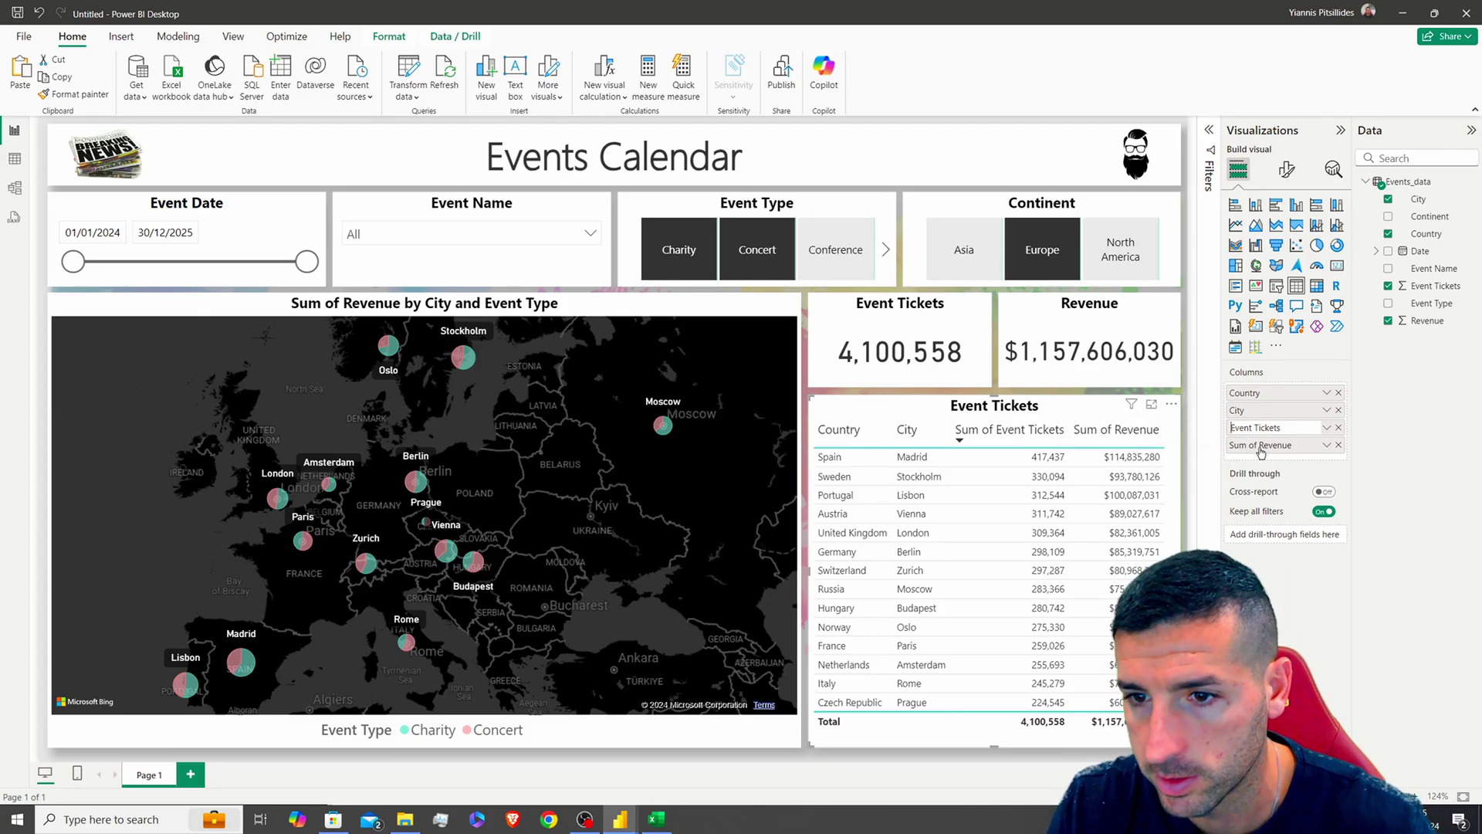
key(Return)
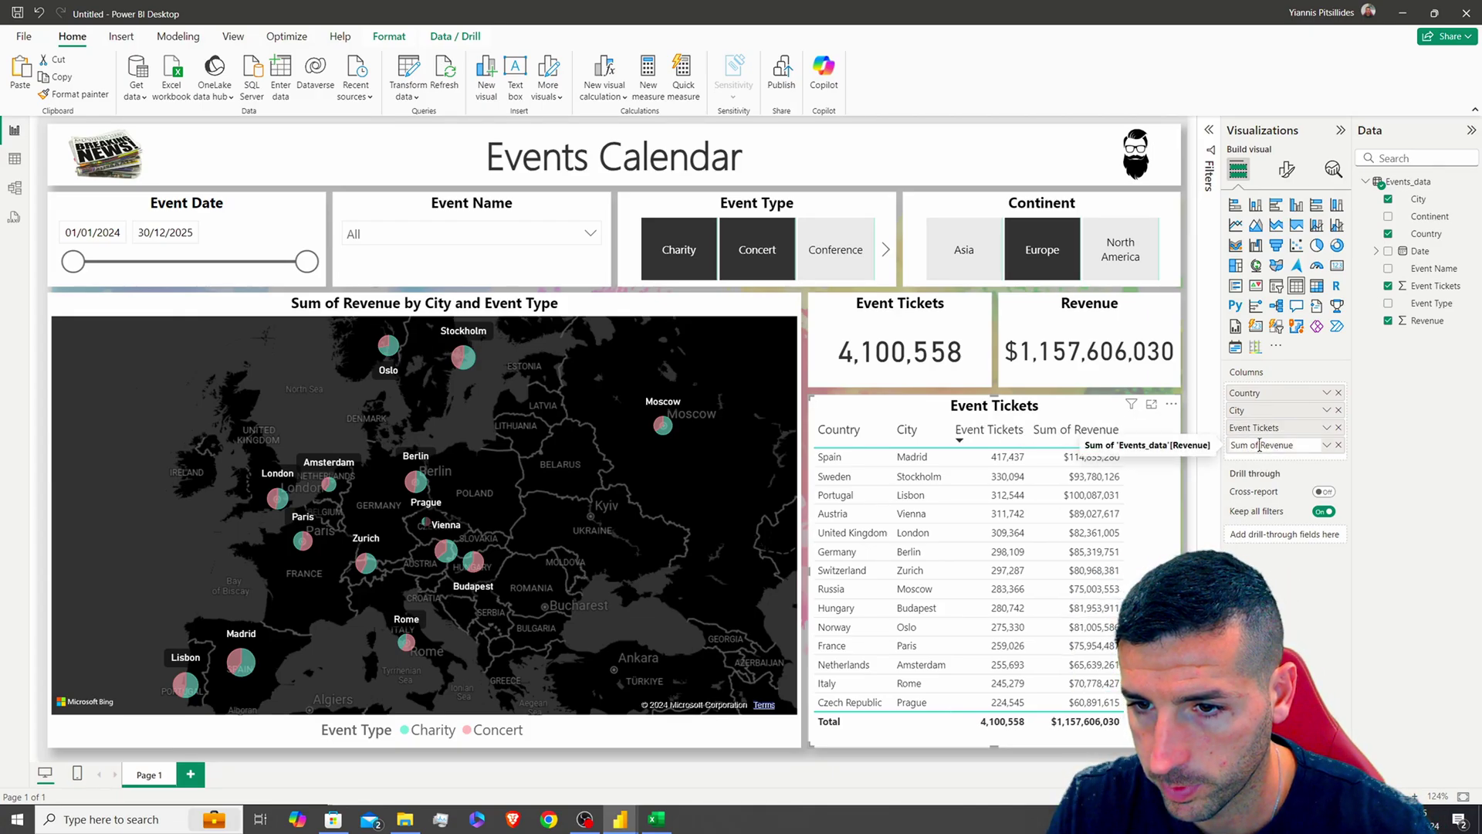
Rename the table's Sum of Revenue column to "Revenue" and widen the columns to fill the table's width
key(Return)
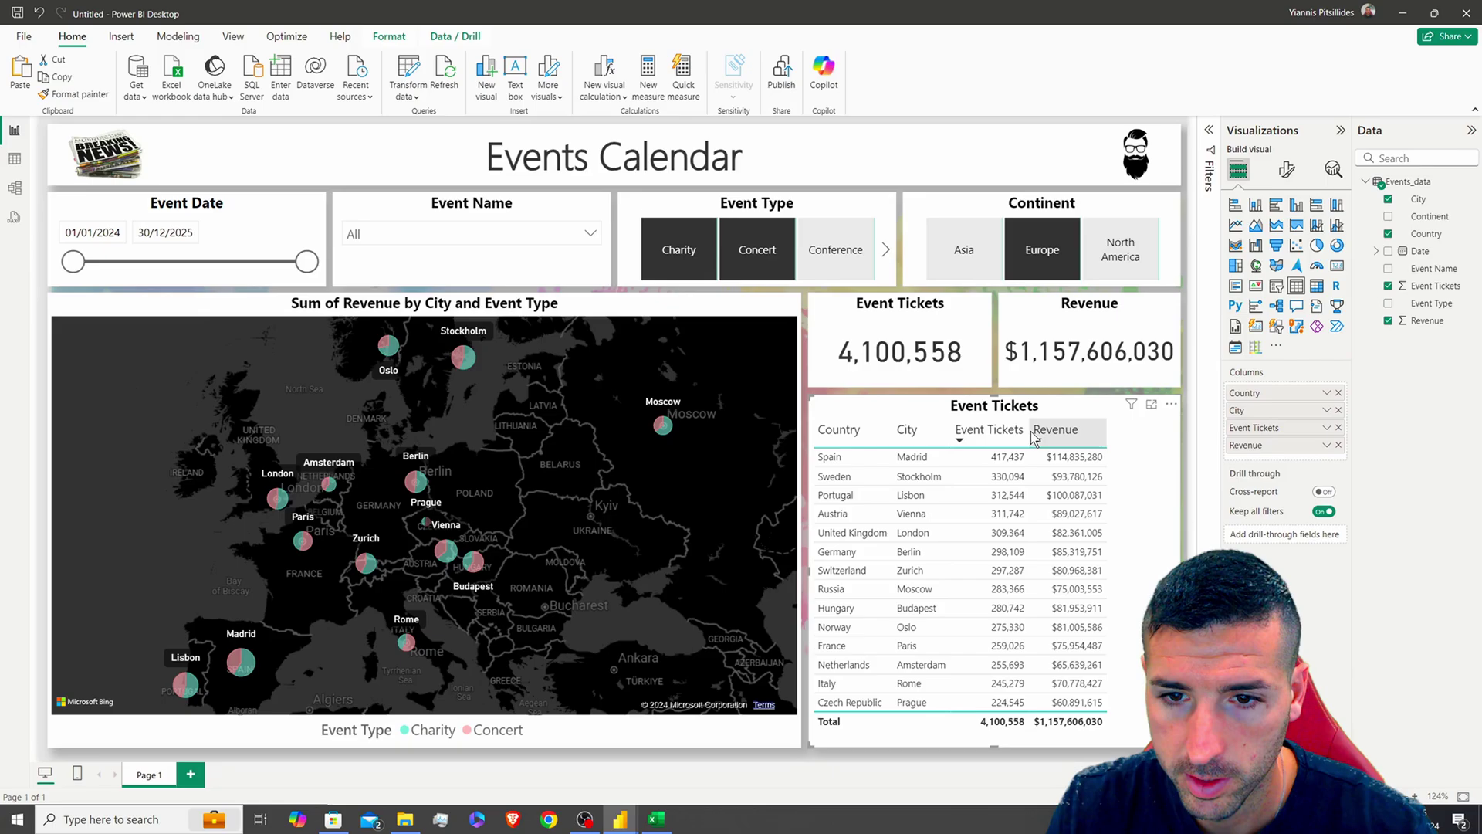
drag(1030, 429, 1152, 431)
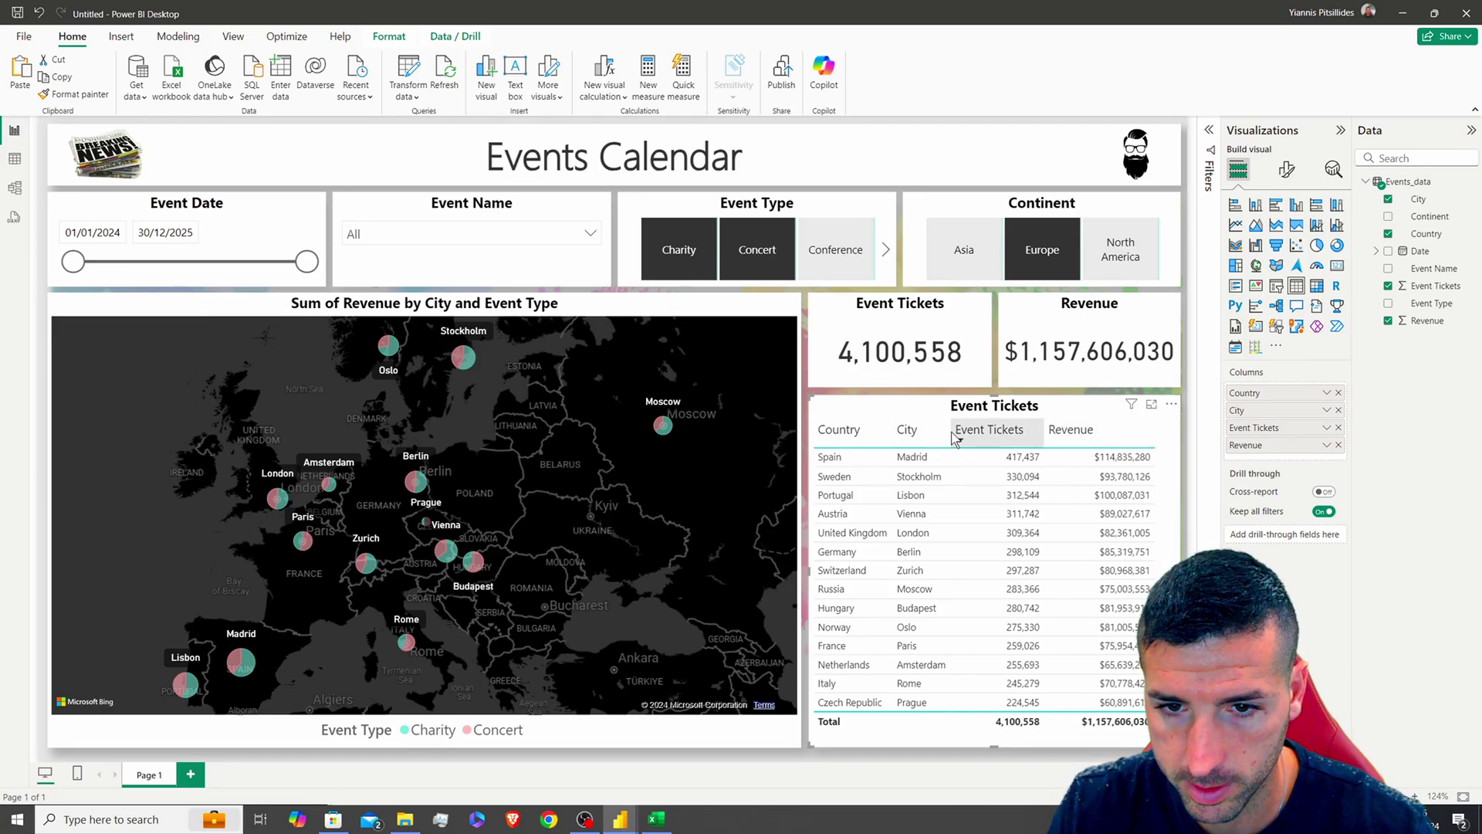
drag(952, 434, 965, 433)
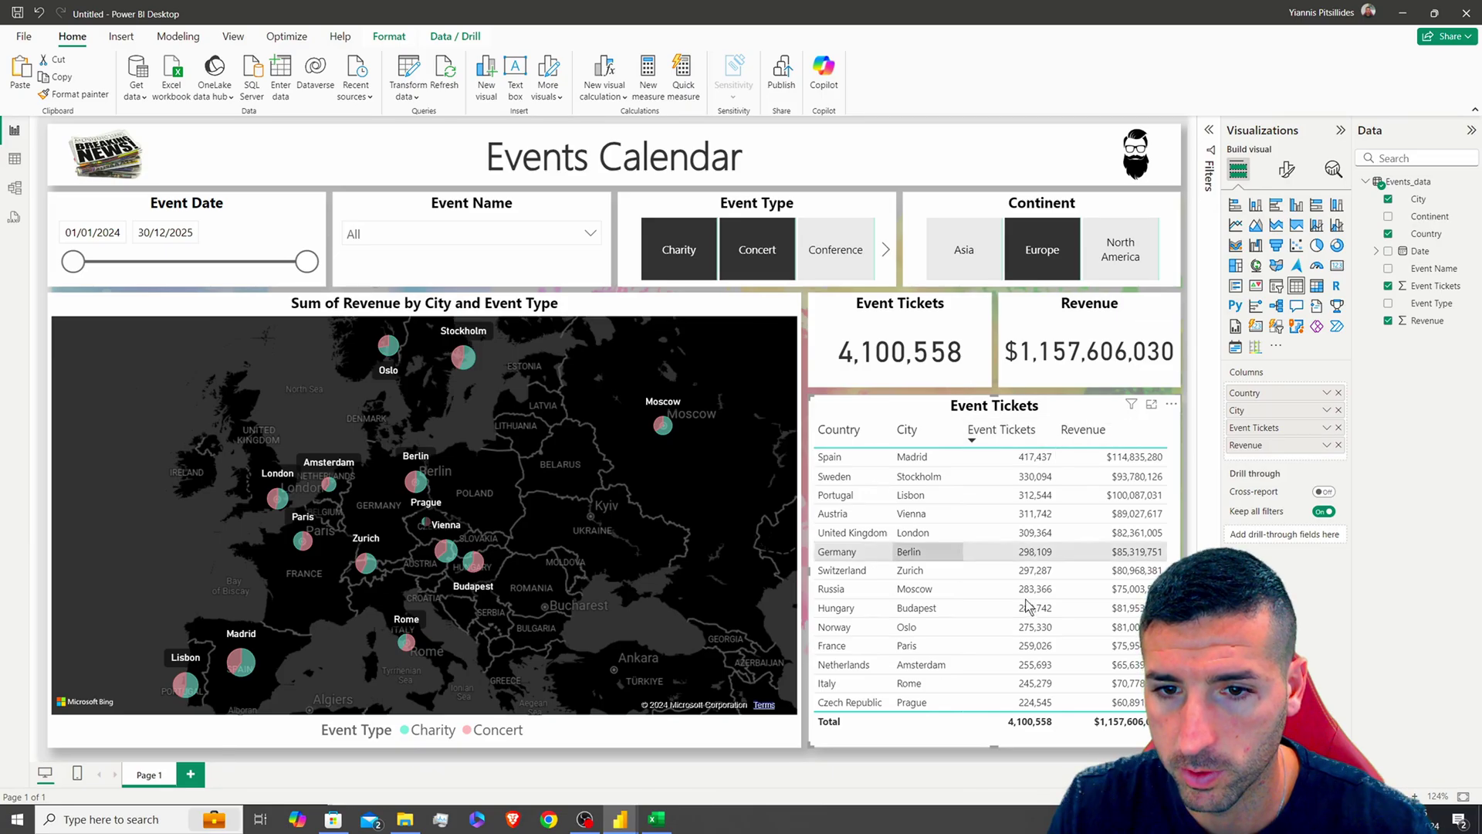
Center the header alignment of the table's column headers
click(1286, 169)
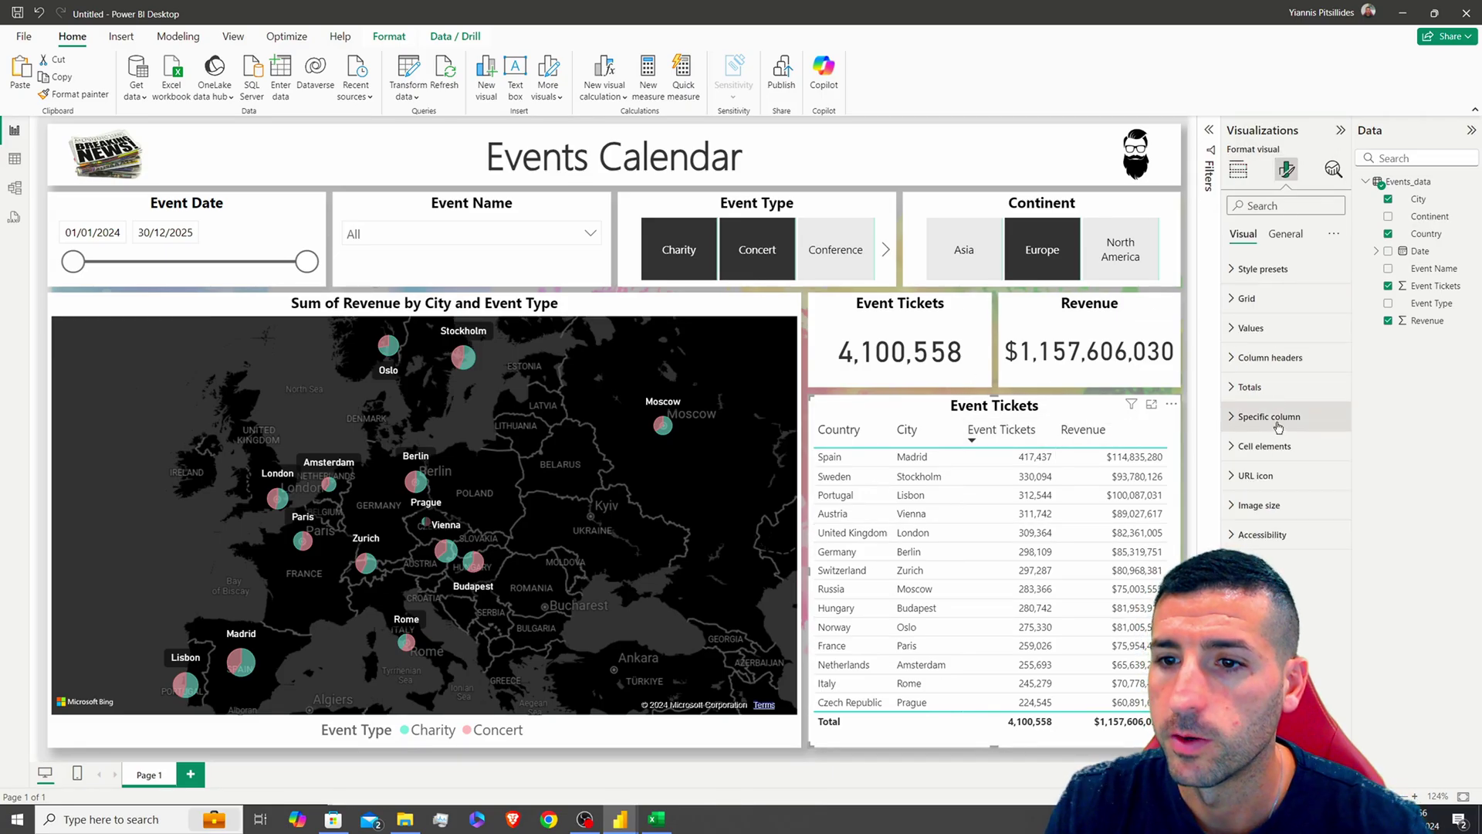
click(1271, 359)
click(1263, 566)
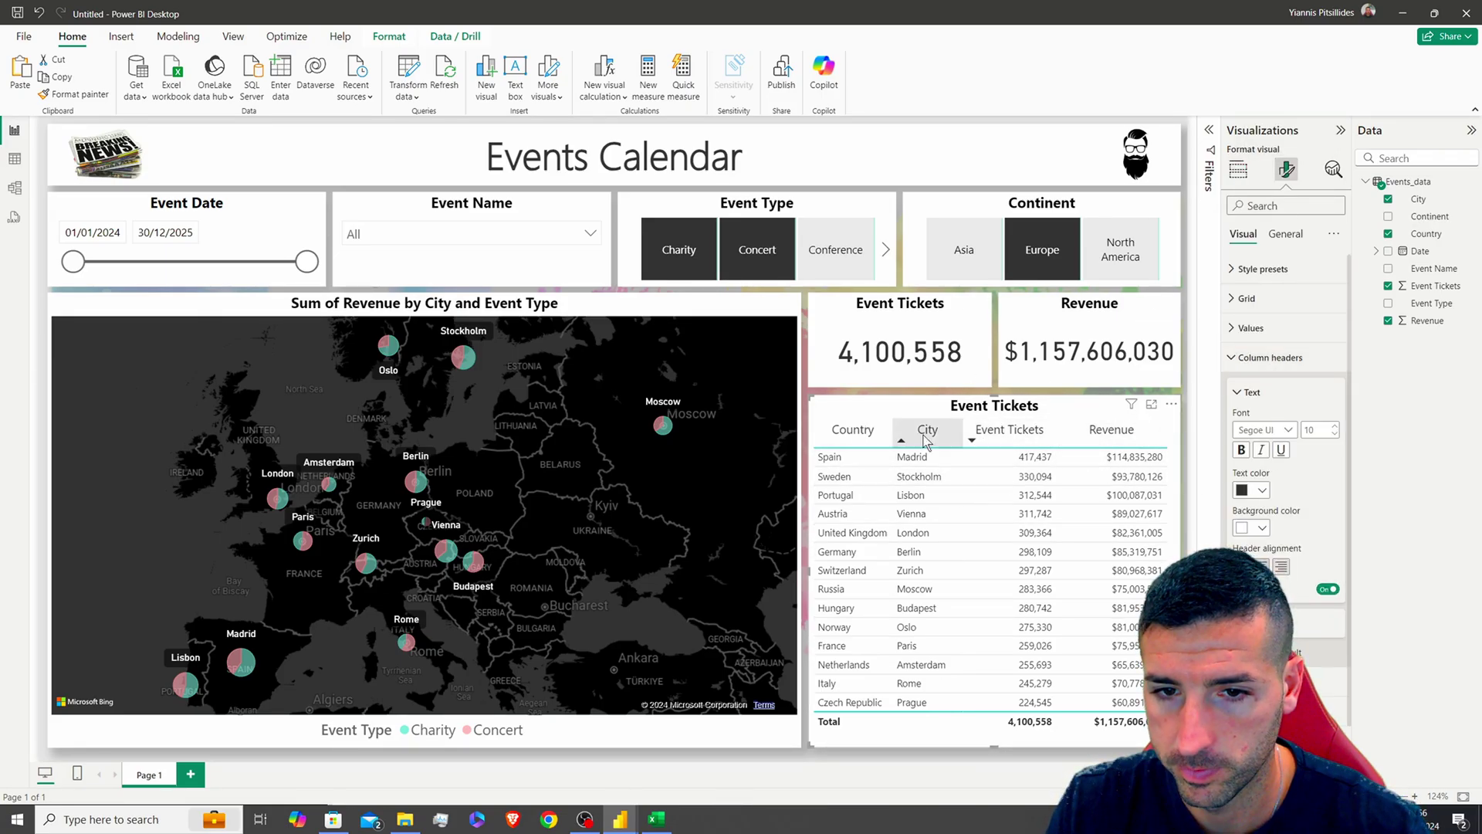
click(1271, 357)
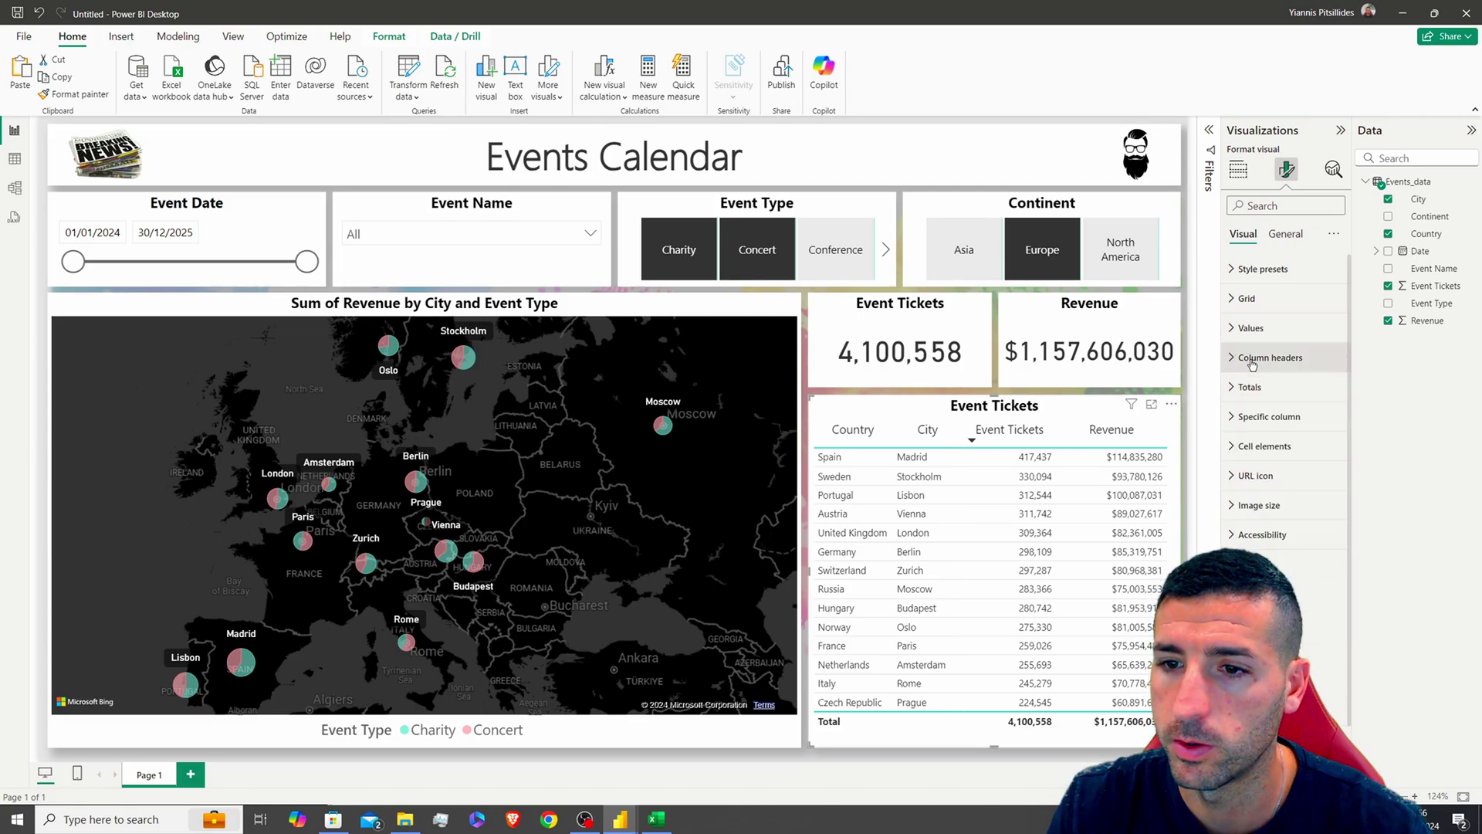
Turn on data bars for the table's Event Tickets column
click(1263, 447)
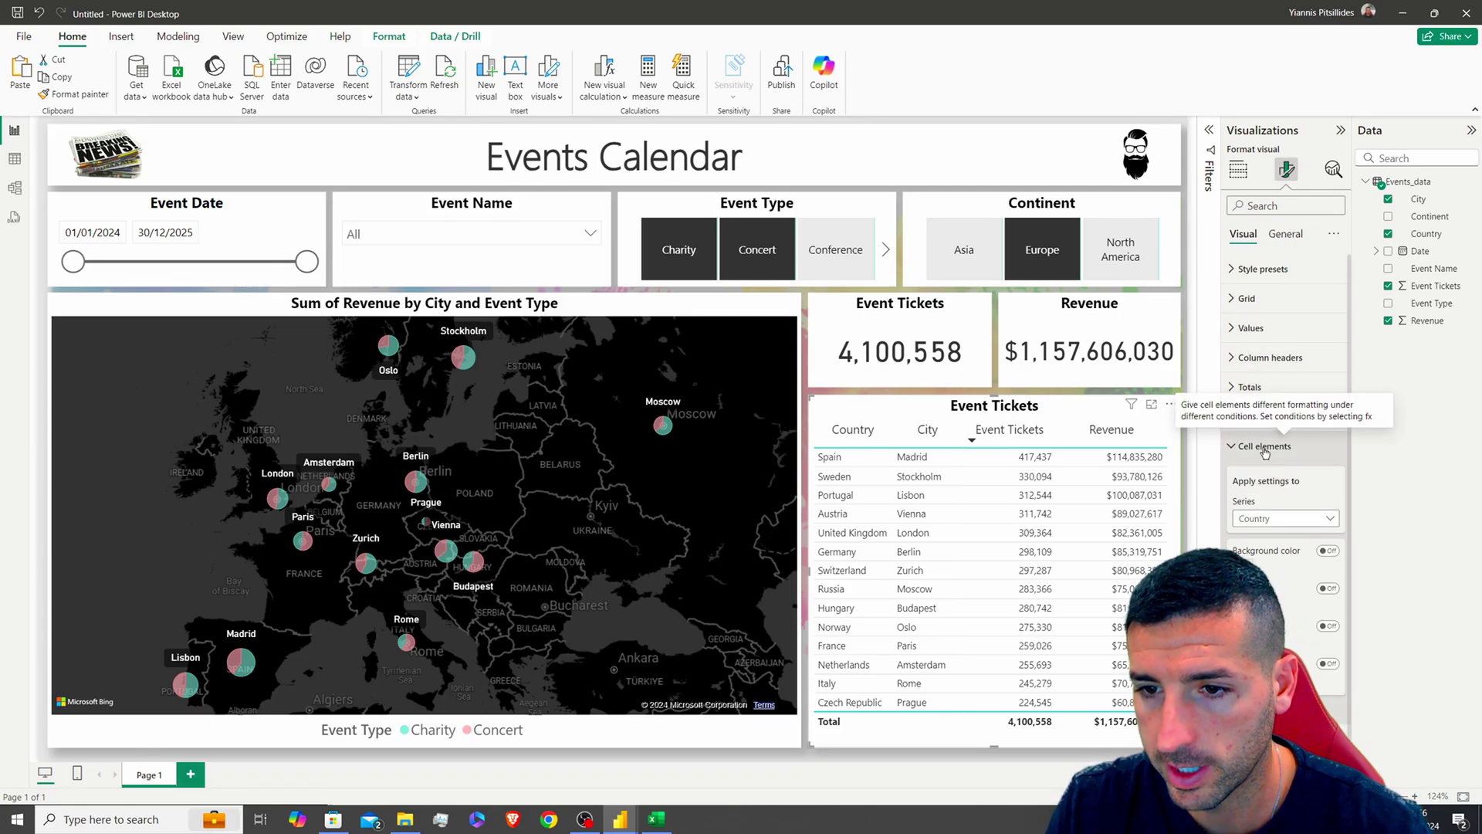
click(1282, 517)
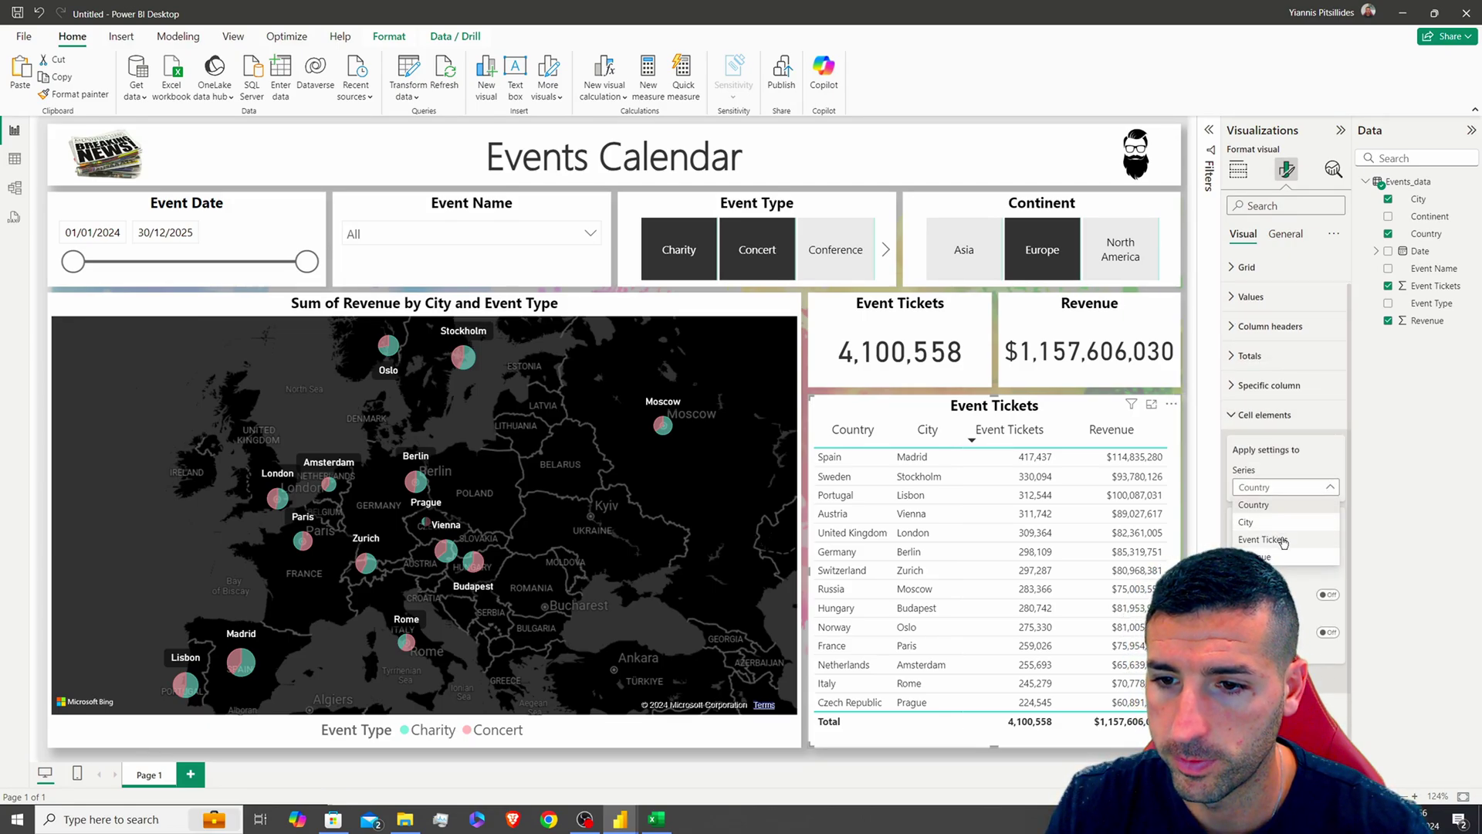
click(1283, 541)
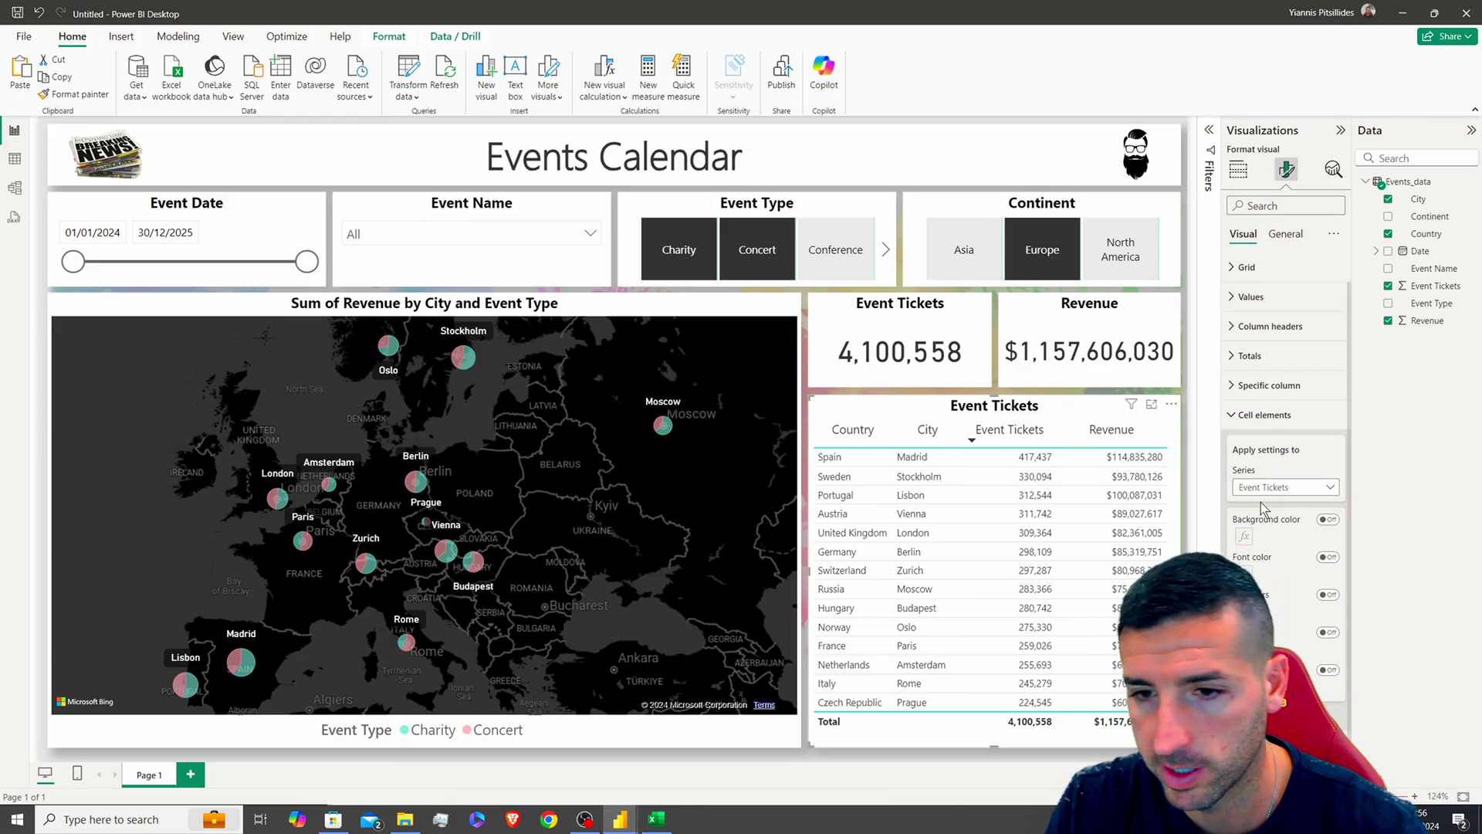
scroll(1262, 506, down, 1)
click(1328, 557)
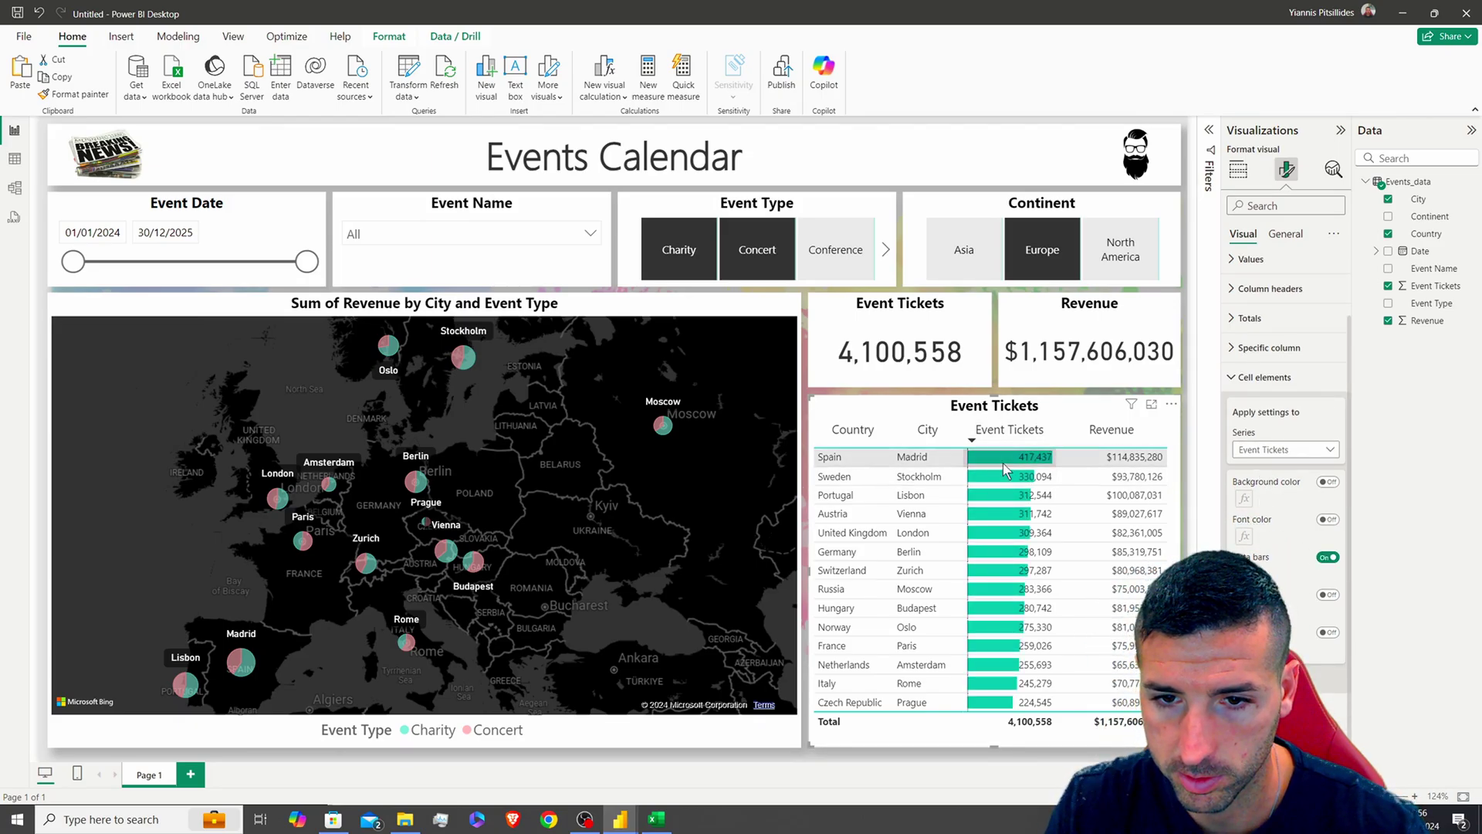
Set the positive bar color of the Event Tickets data bars to light teal
click(1244, 574)
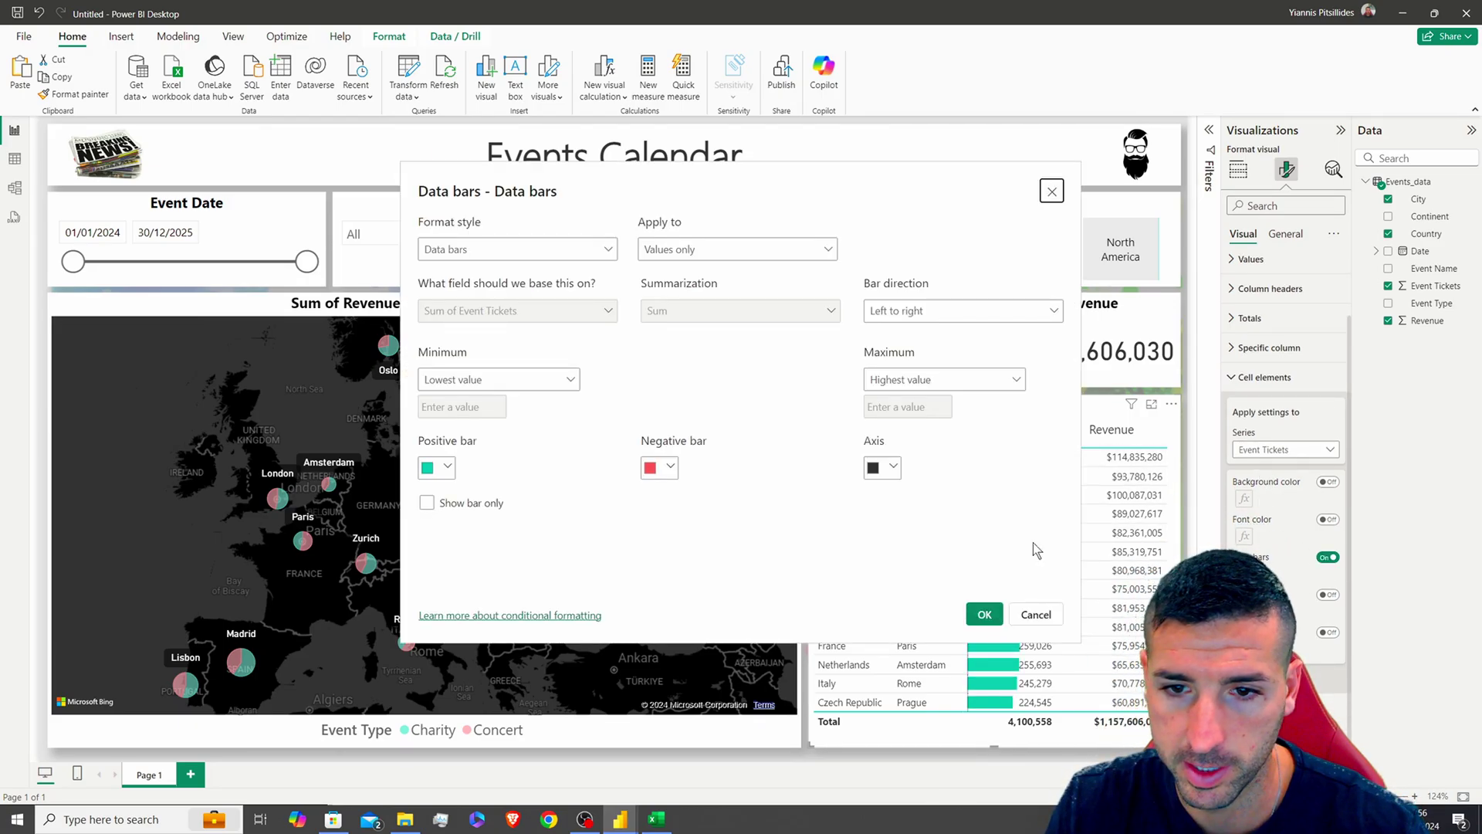
click(447, 470)
click(488, 279)
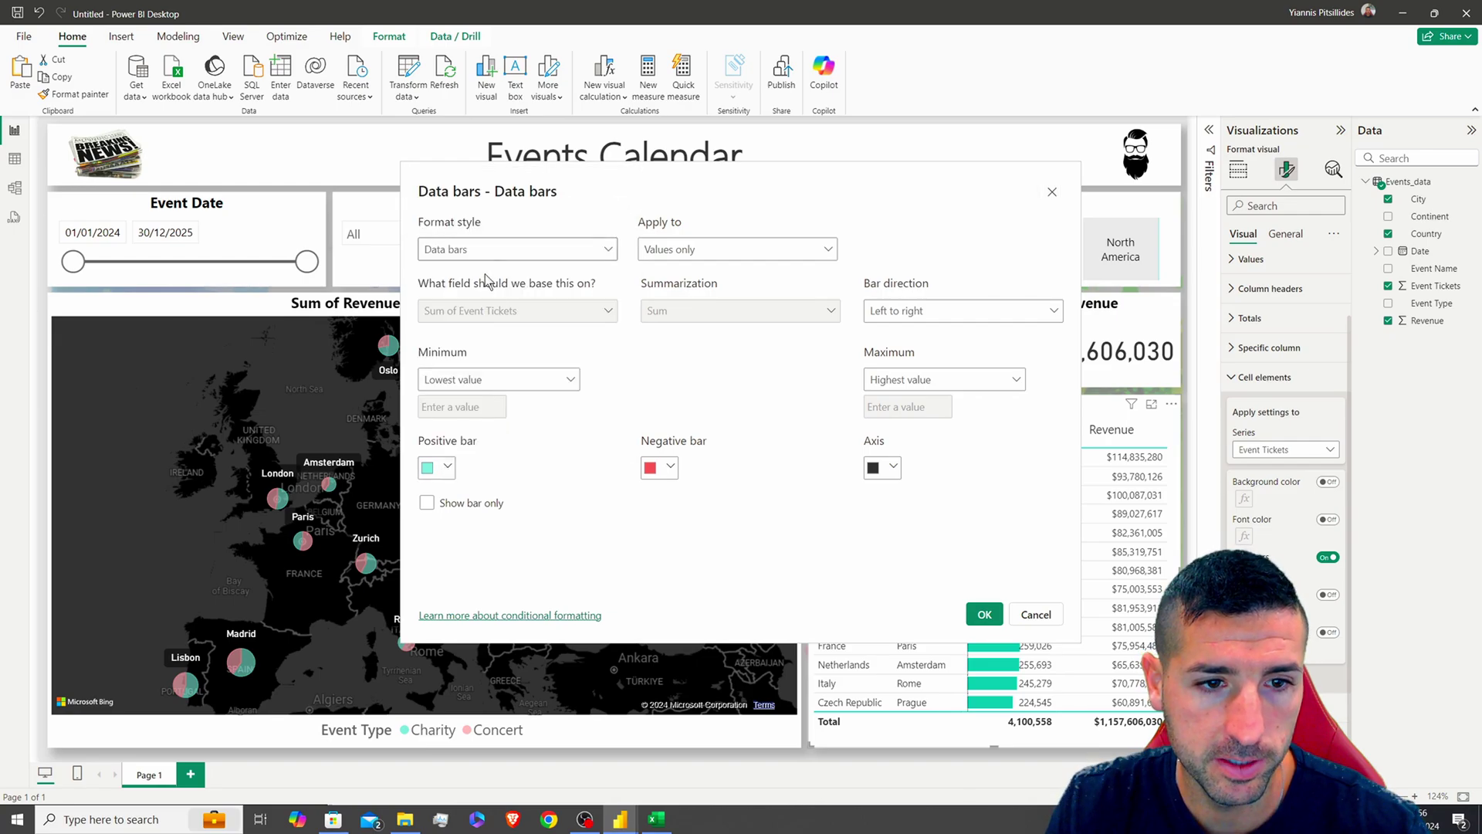
click(984, 614)
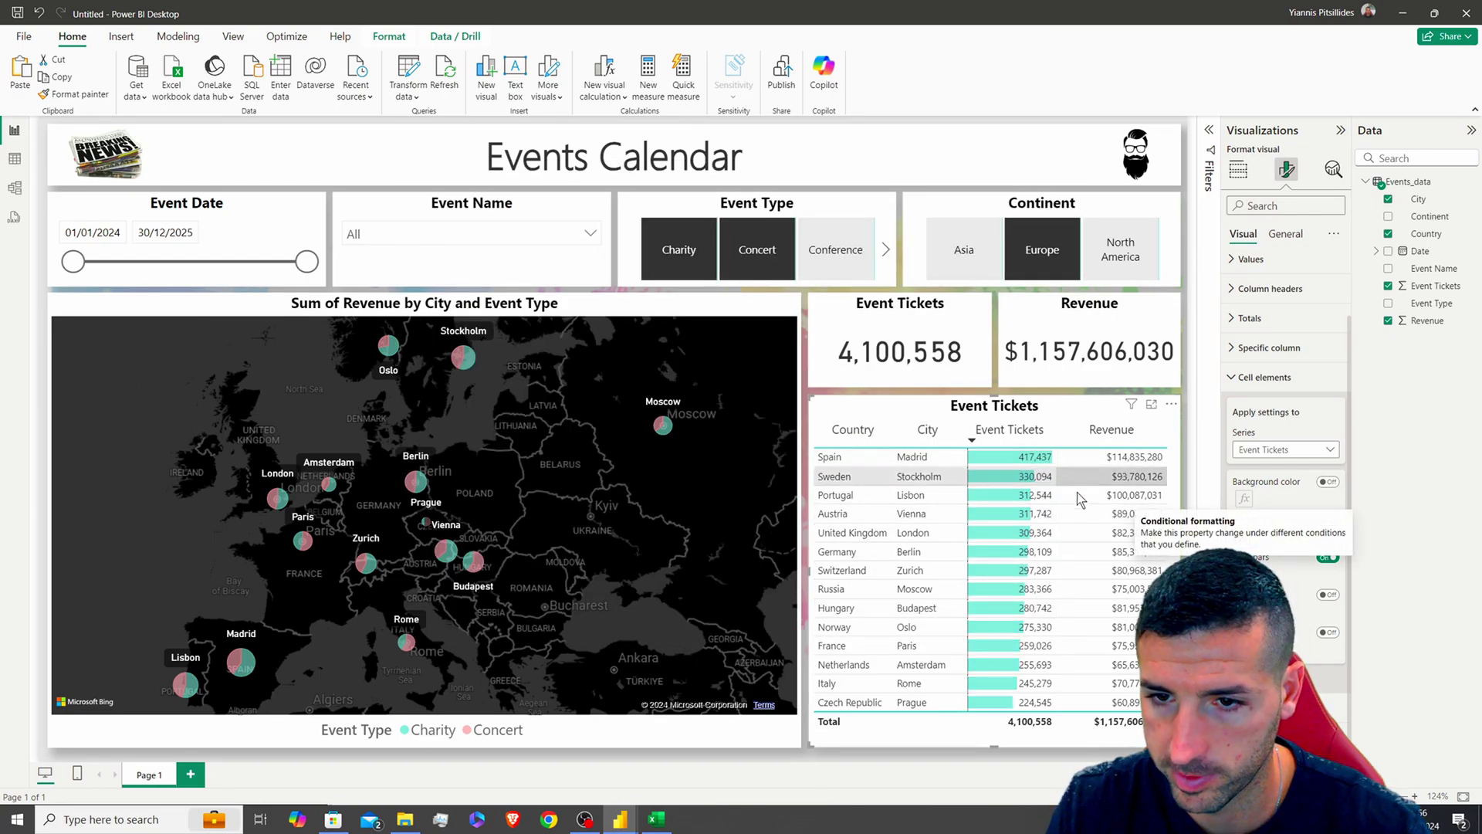
Turn on conditional background color for the table's Revenue column
click(1287, 449)
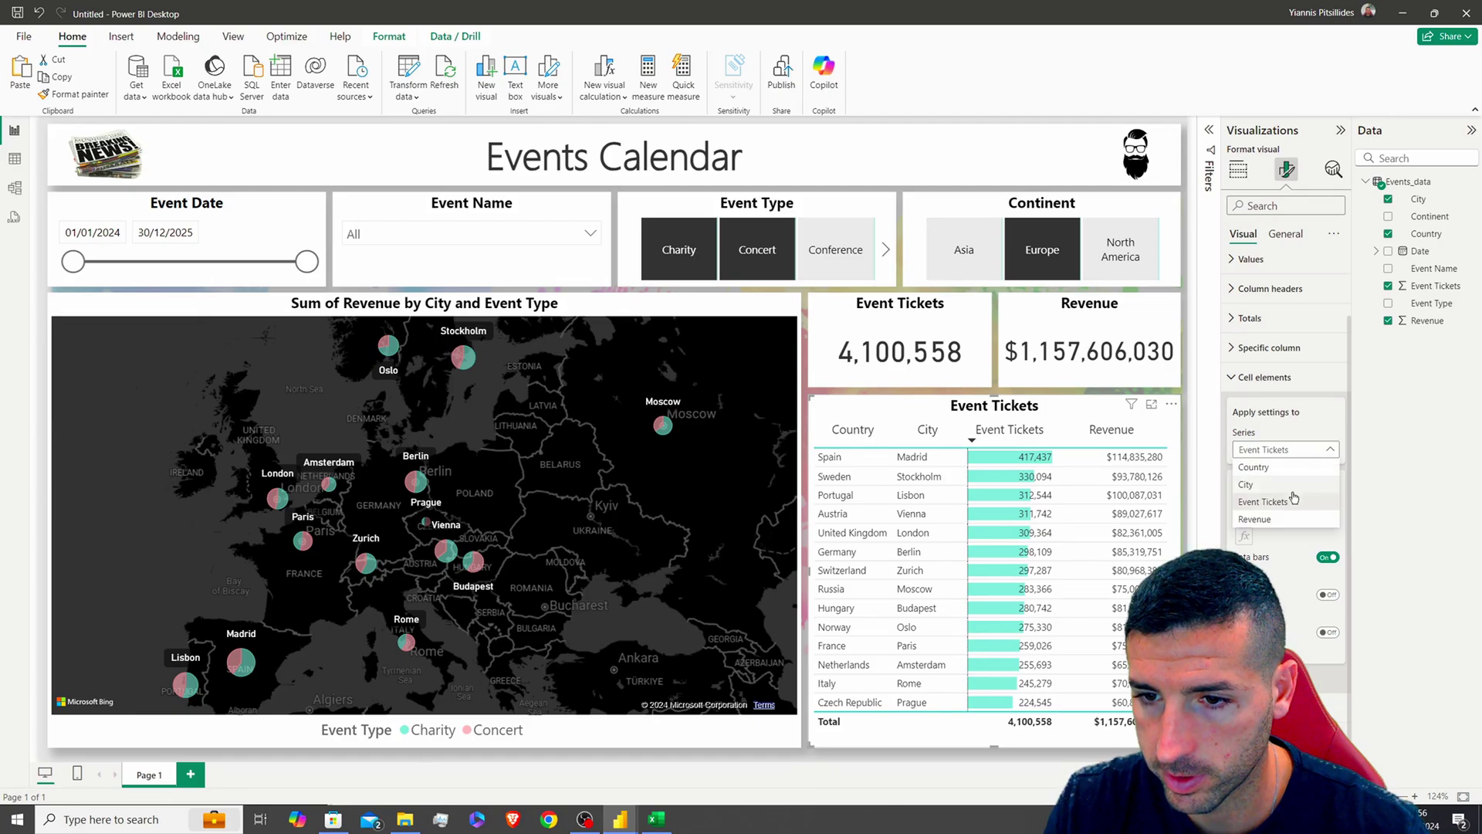
click(1266, 519)
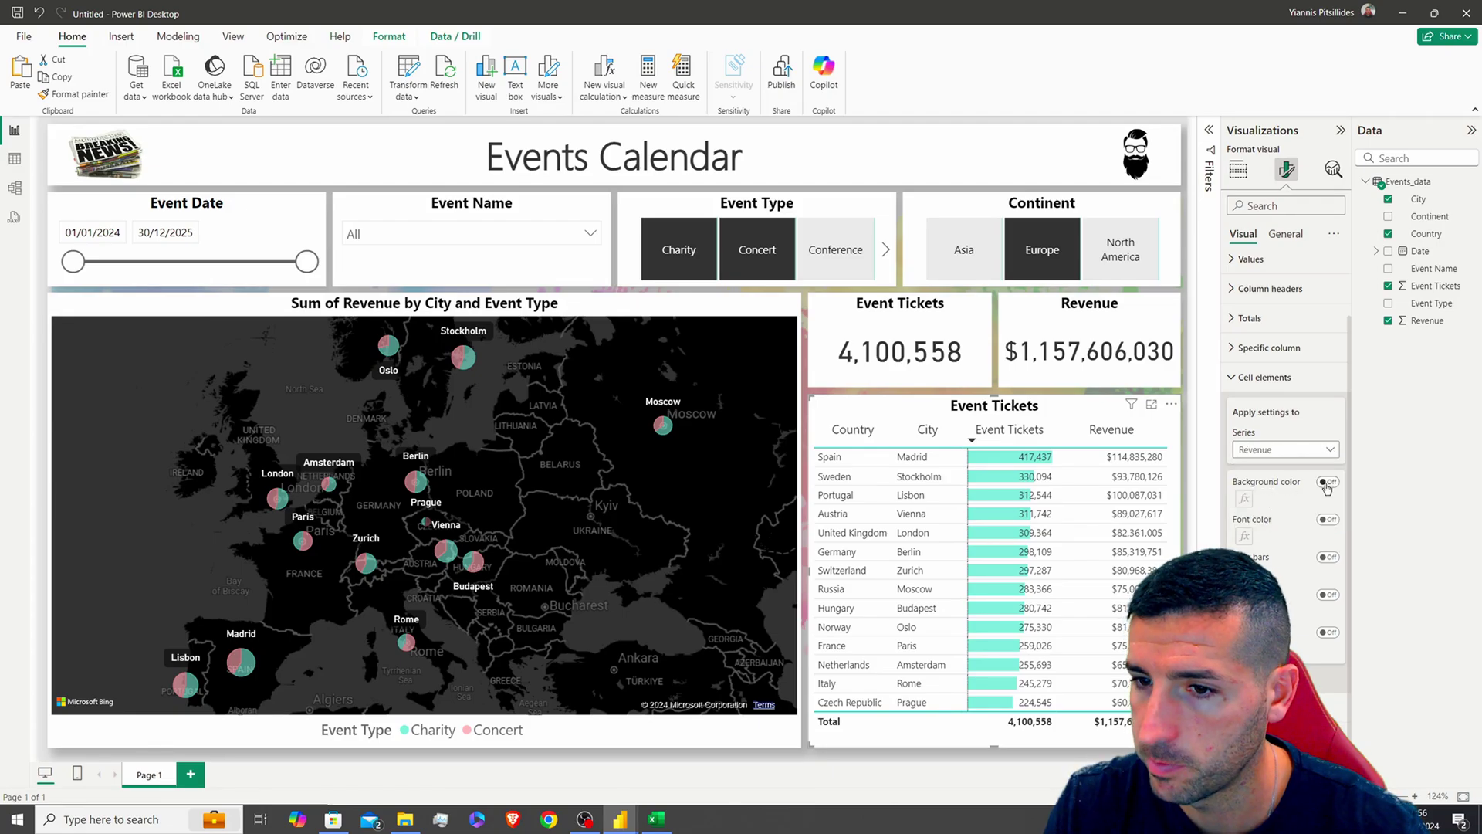
click(1326, 482)
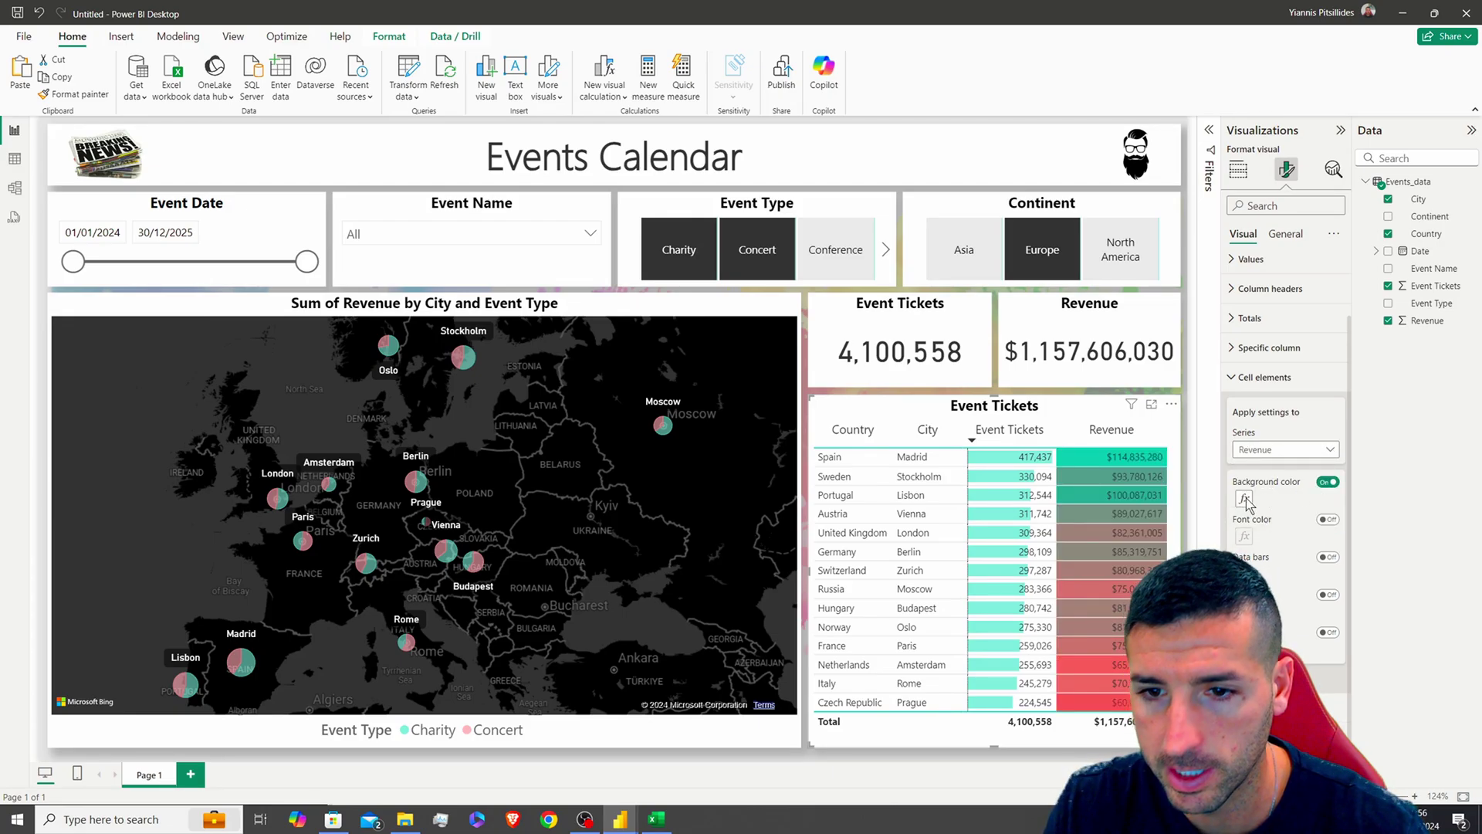
Set the Revenue background gradient to light pink for the lowest value and light teal for the highest value
click(1245, 499)
click(604, 379)
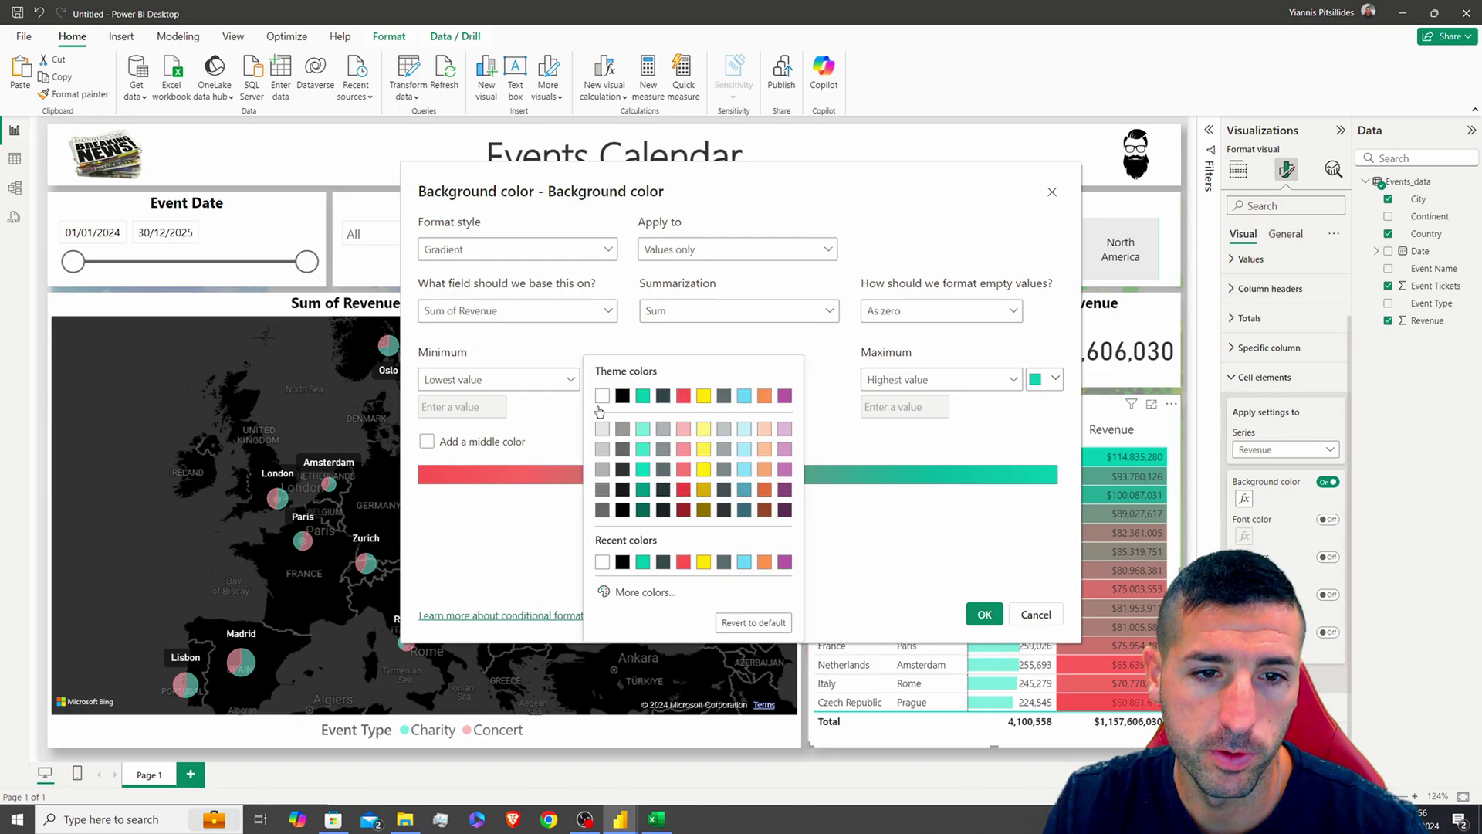
click(683, 428)
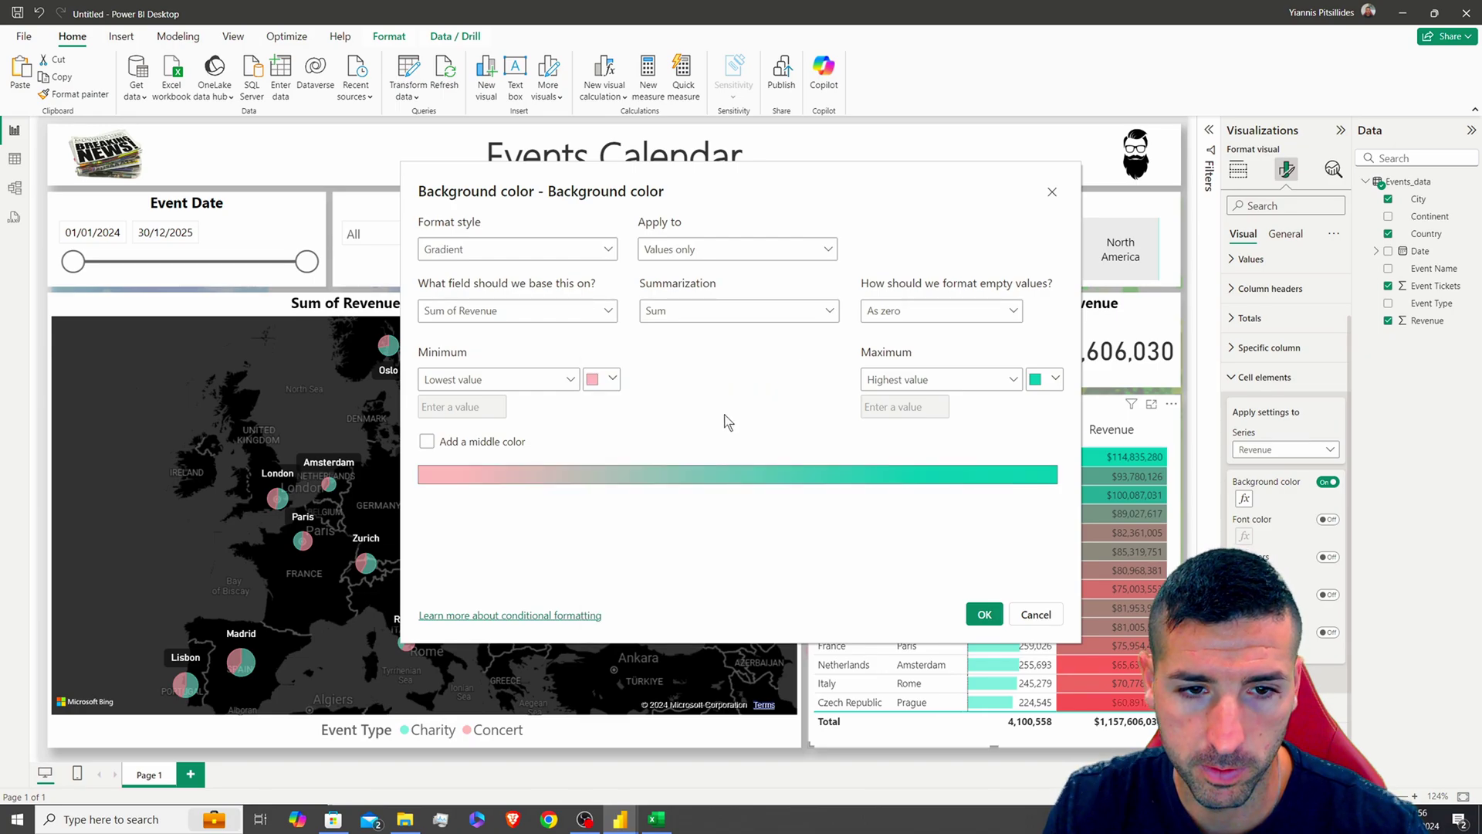
click(1037, 378)
click(900, 430)
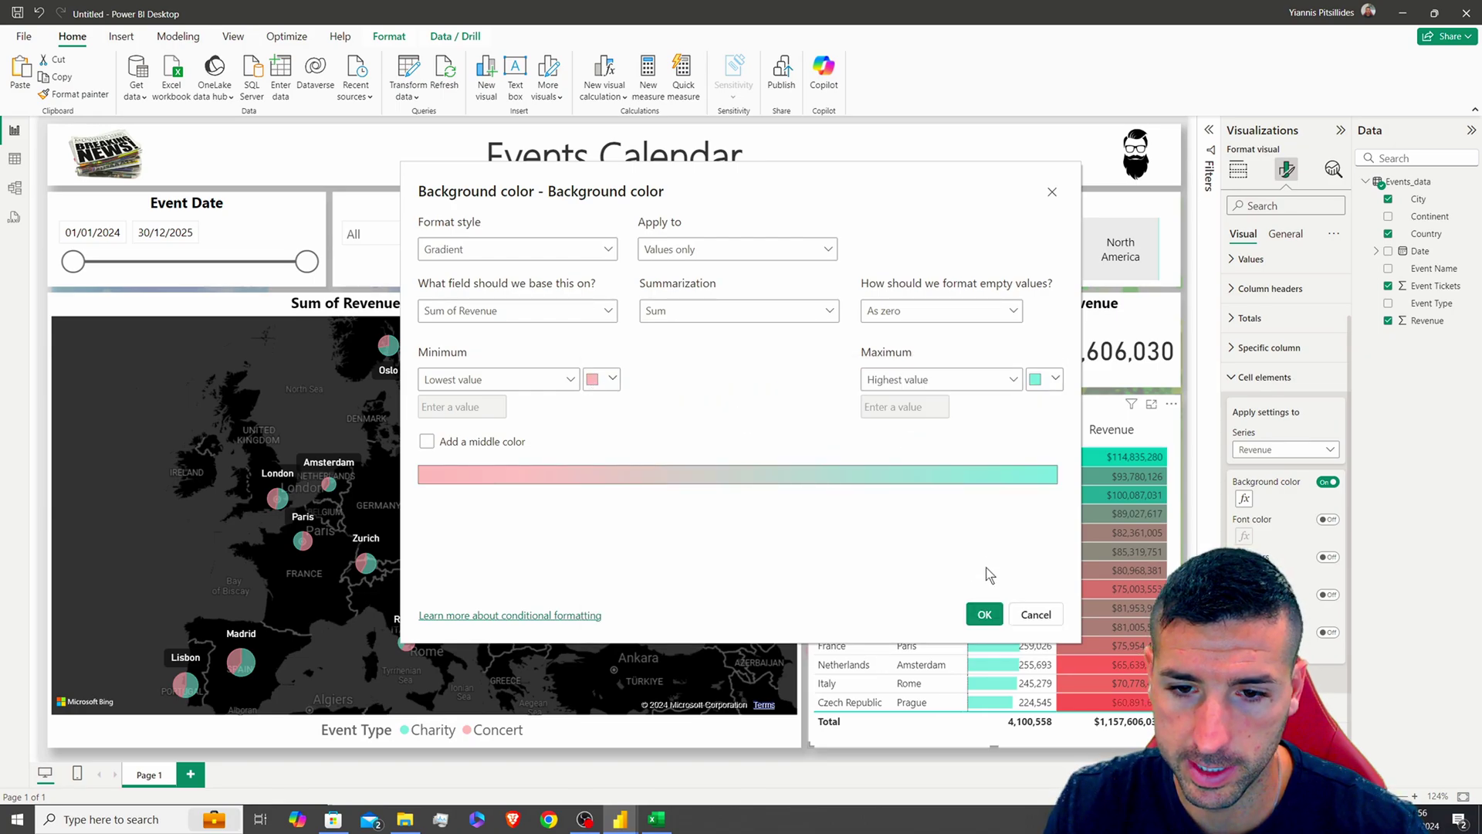
click(992, 615)
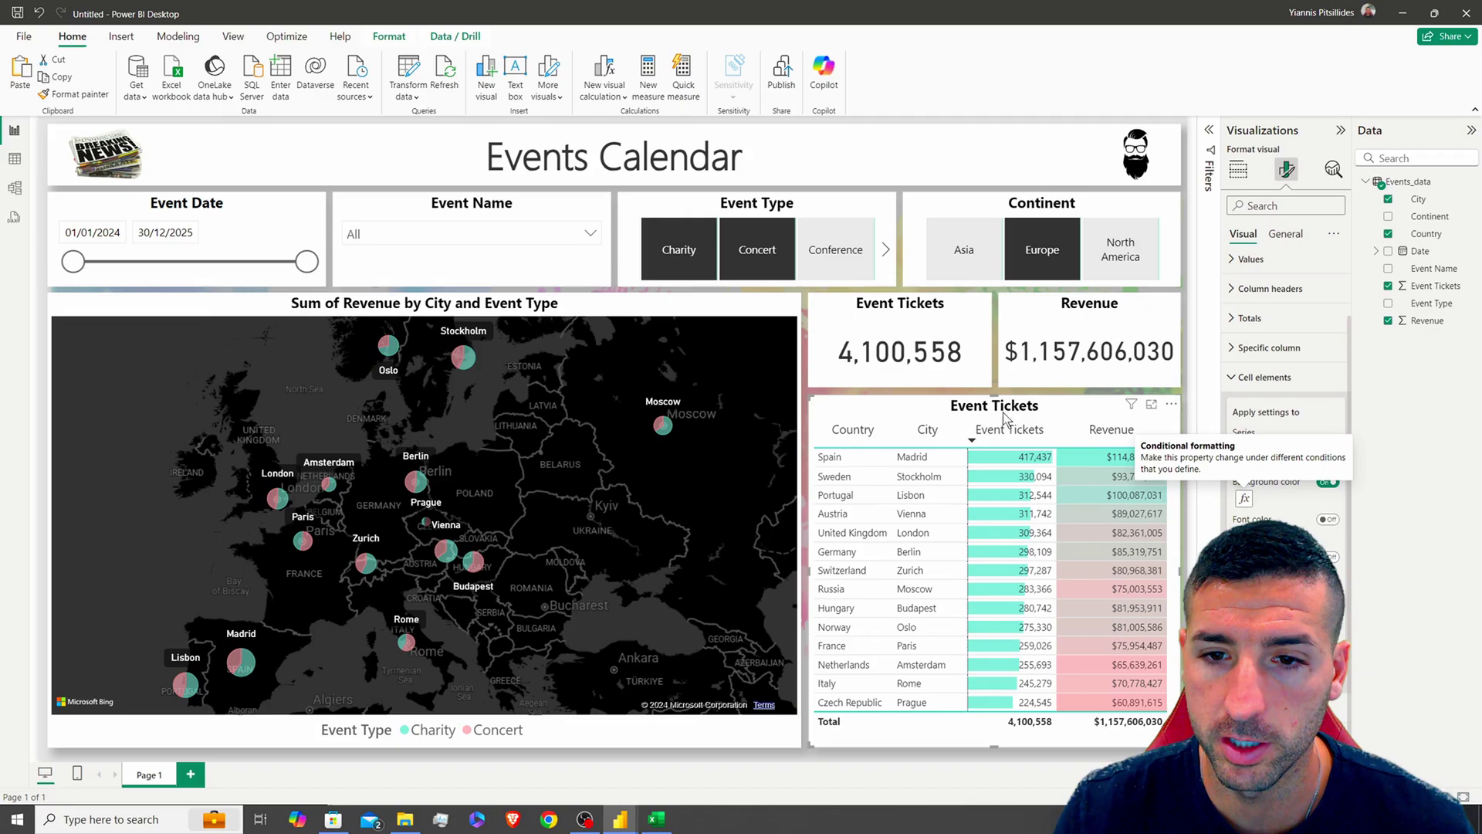
Turn off the table's title and set the font size of its values to 9
click(1286, 234)
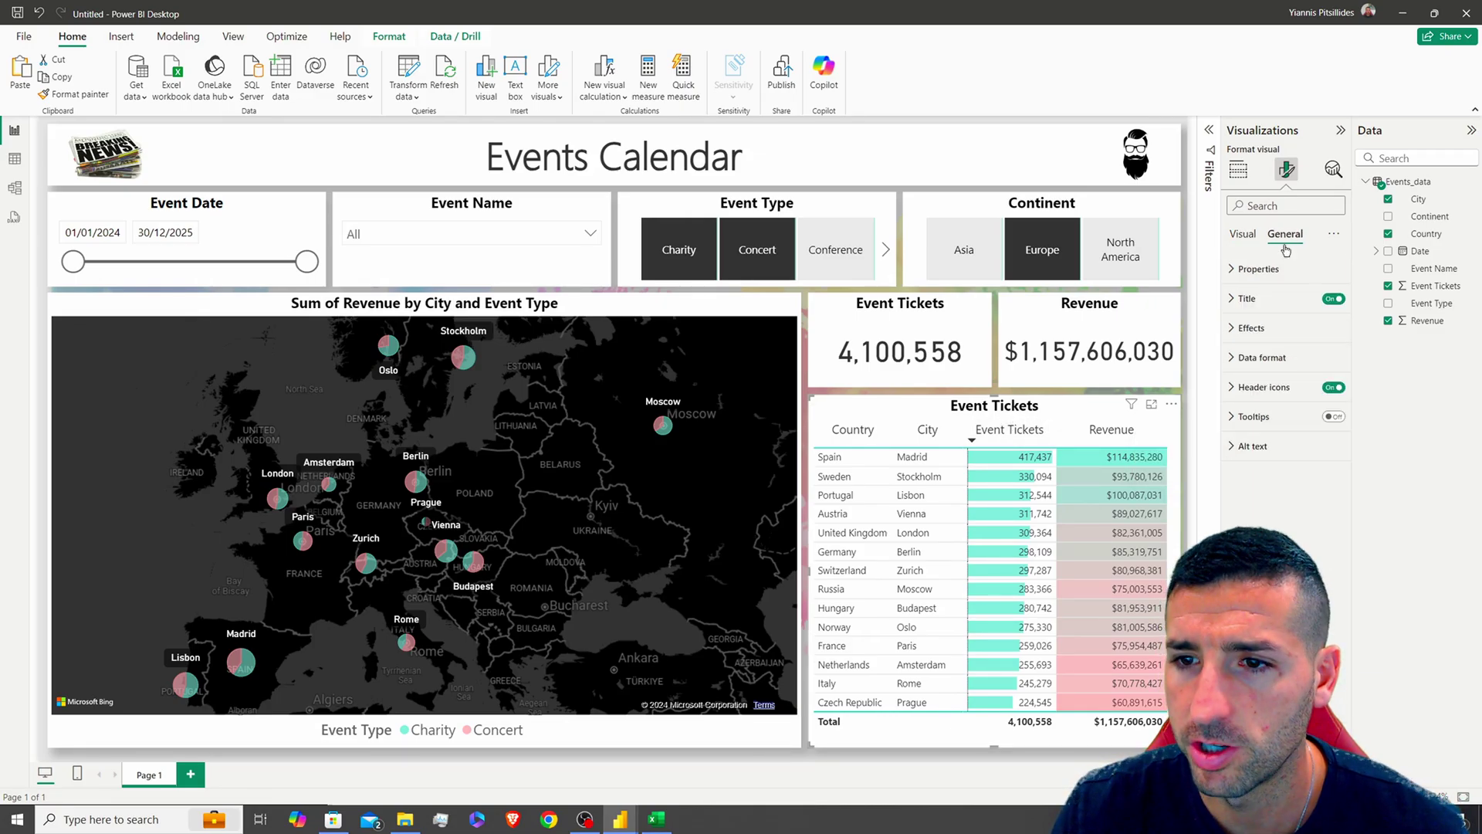
click(1331, 301)
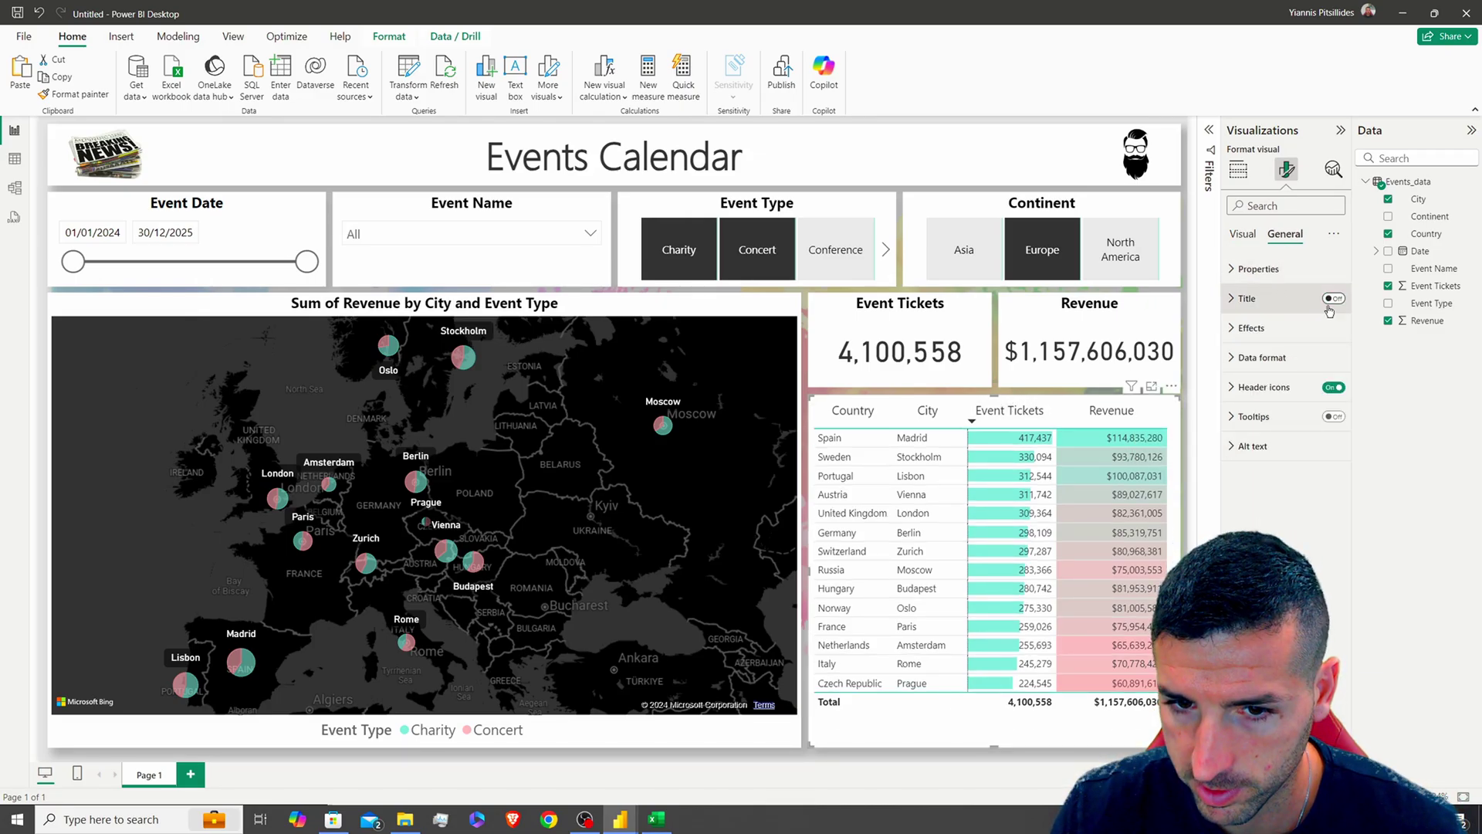
click(1243, 234)
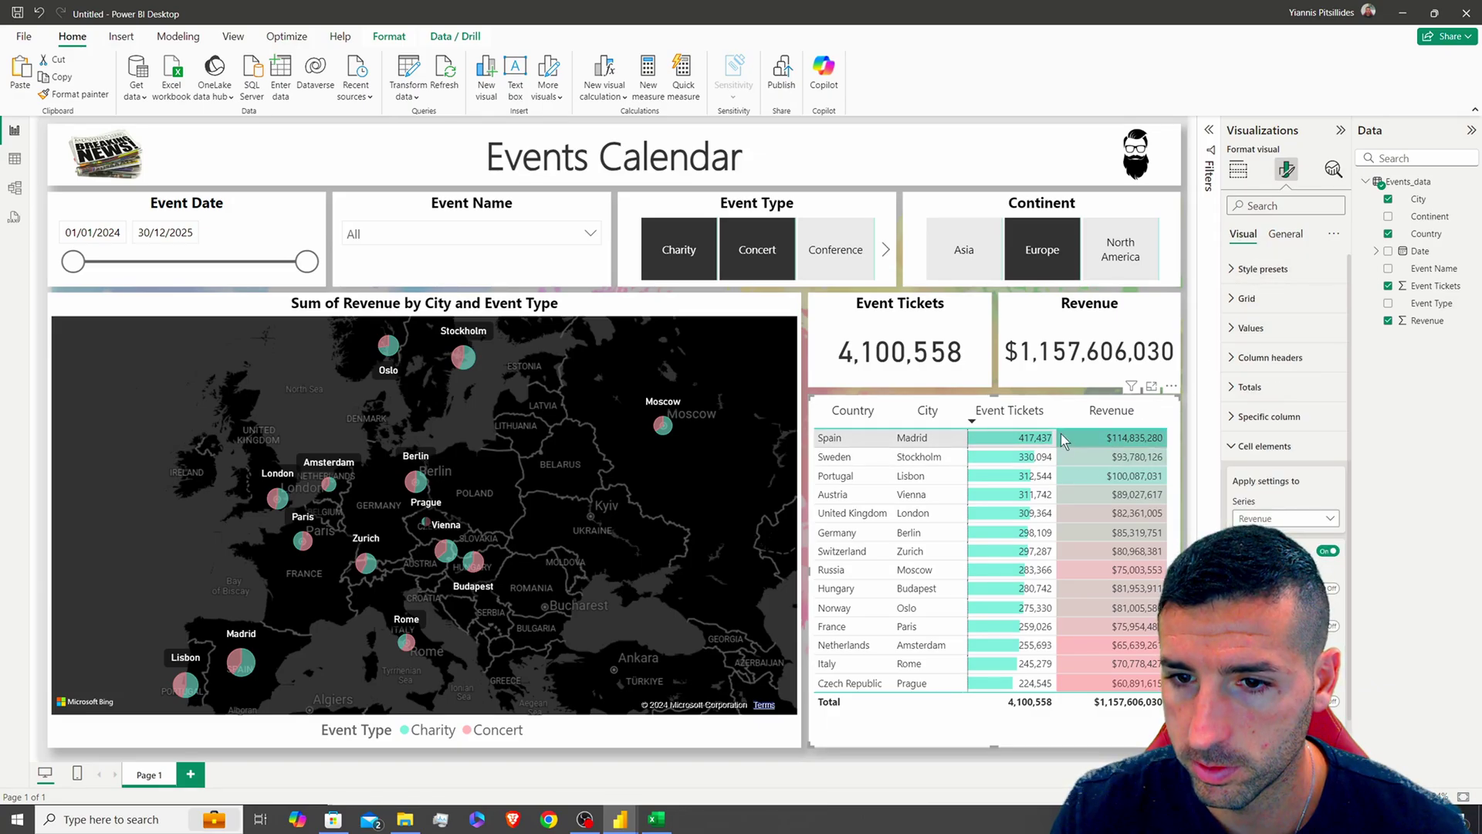
click(1245, 327)
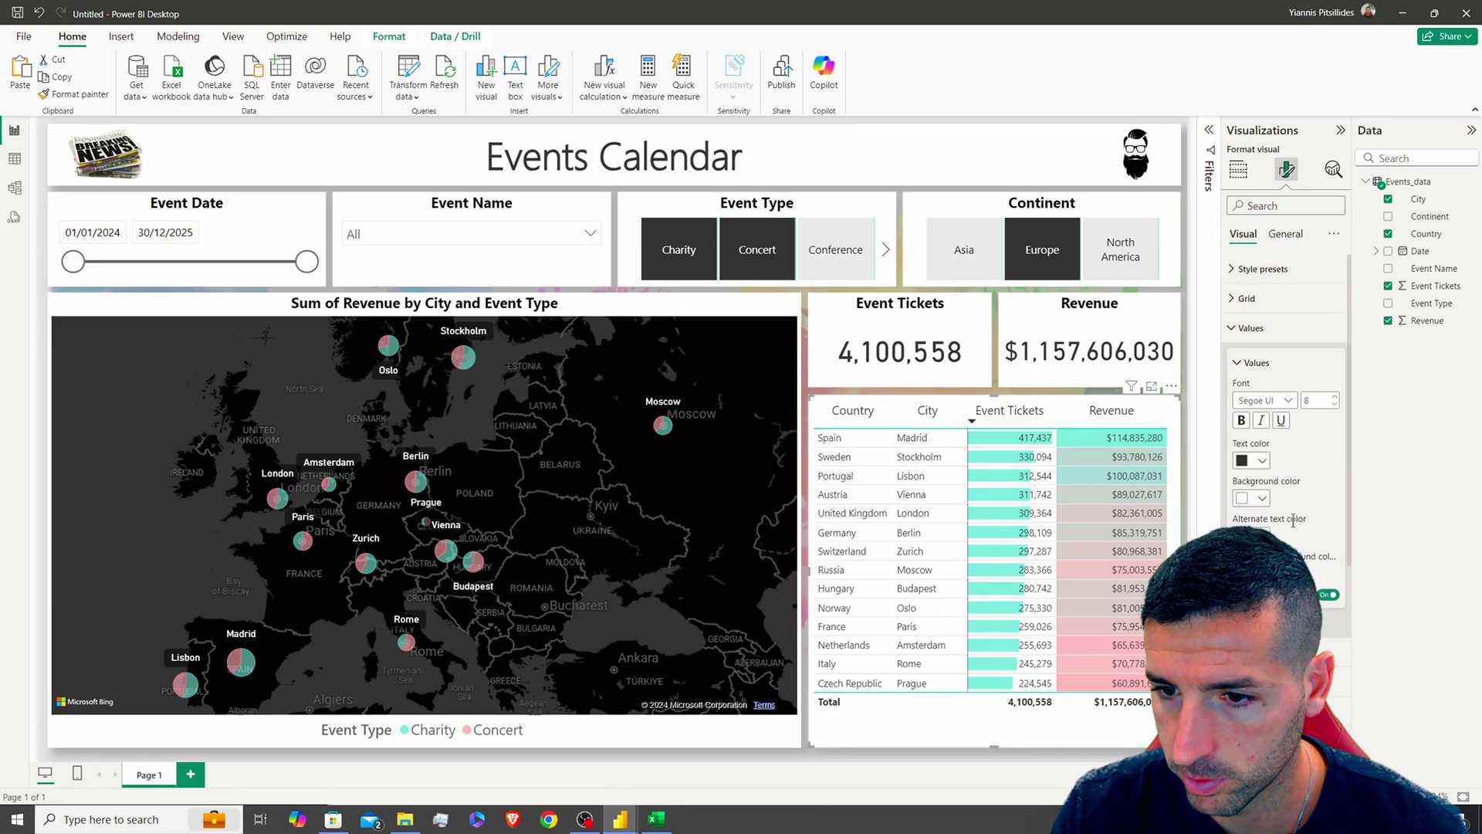
click(1335, 397)
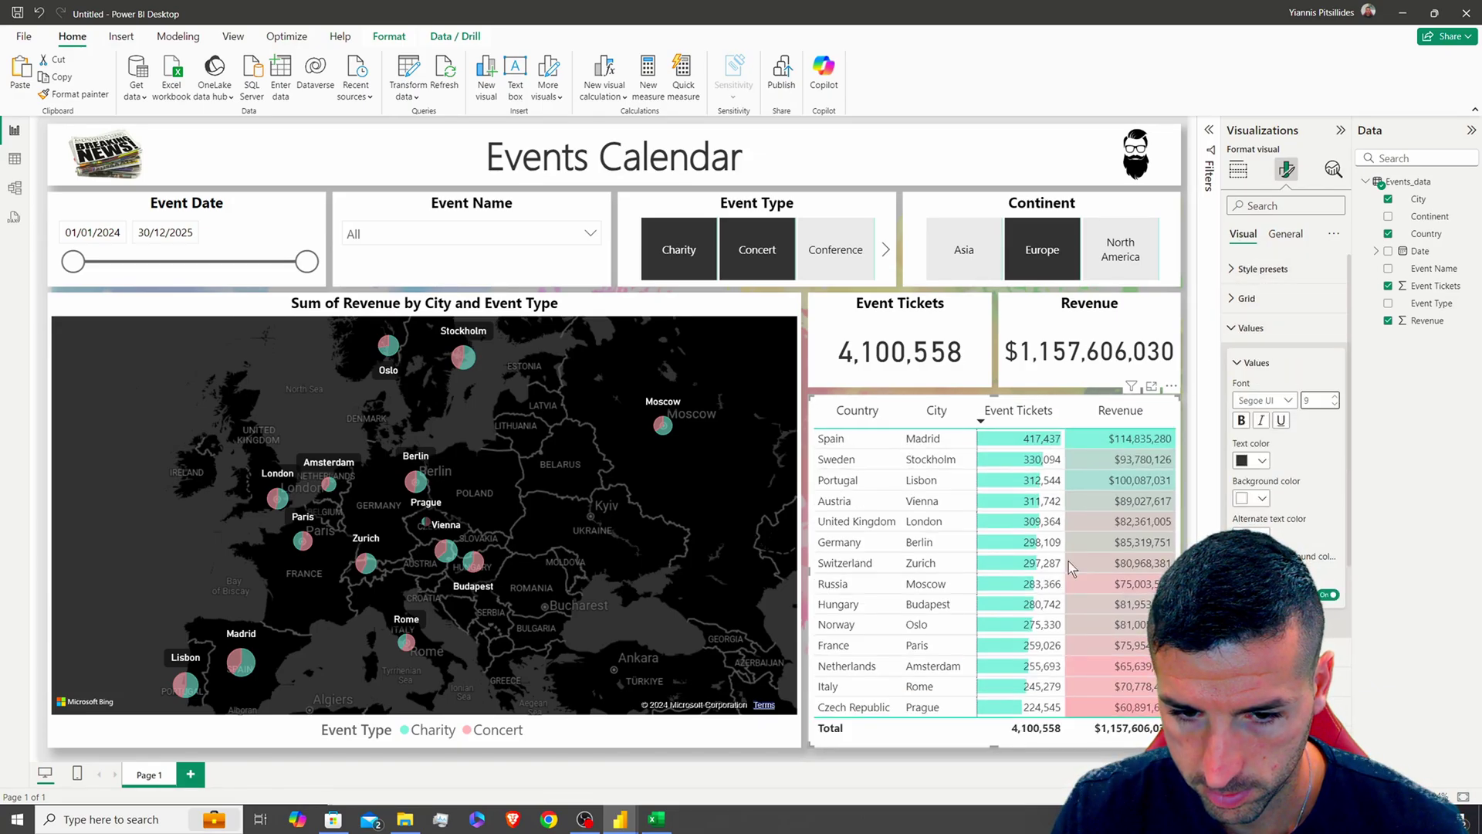
click(1188, 364)
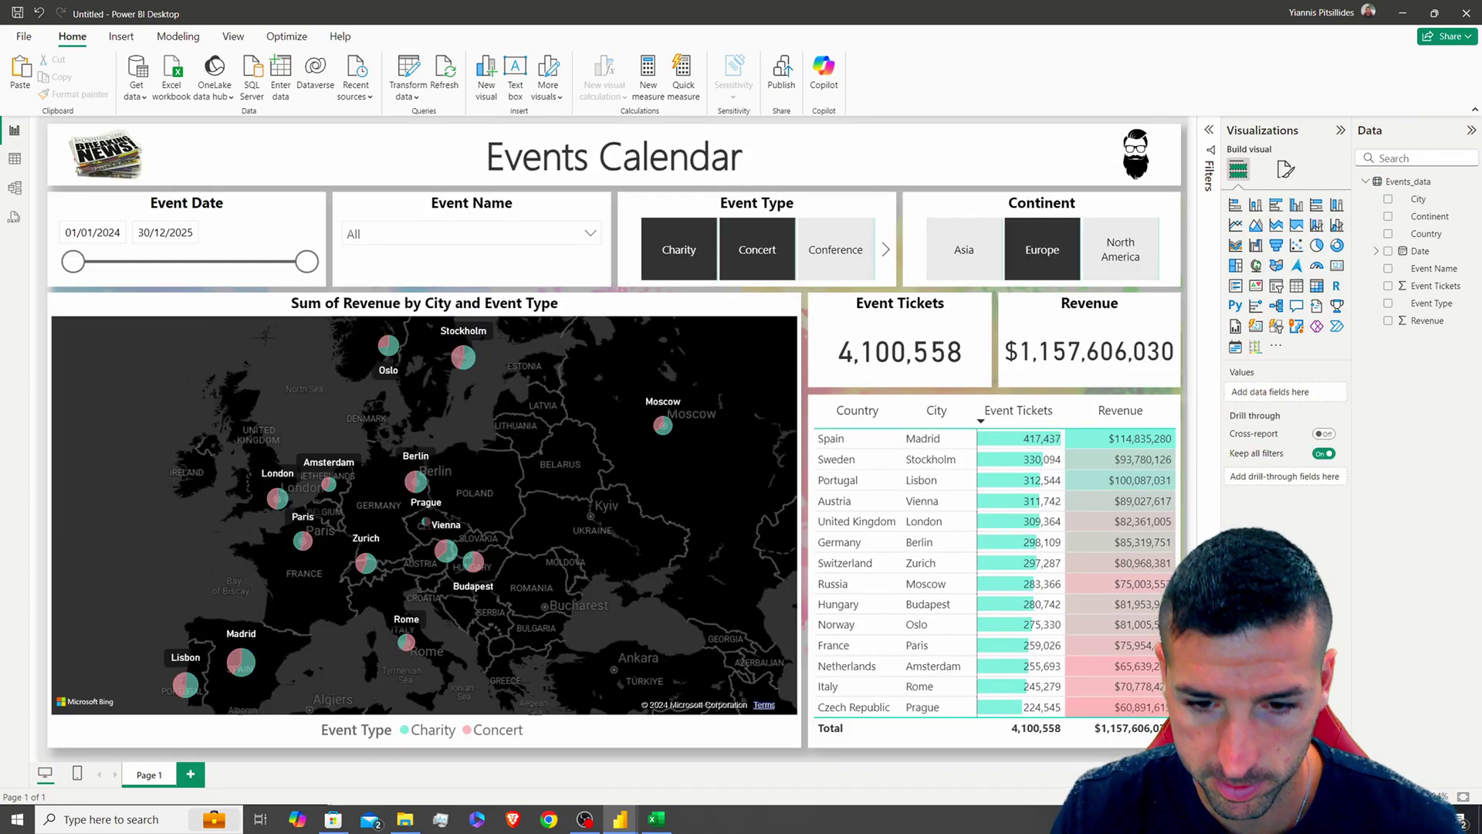